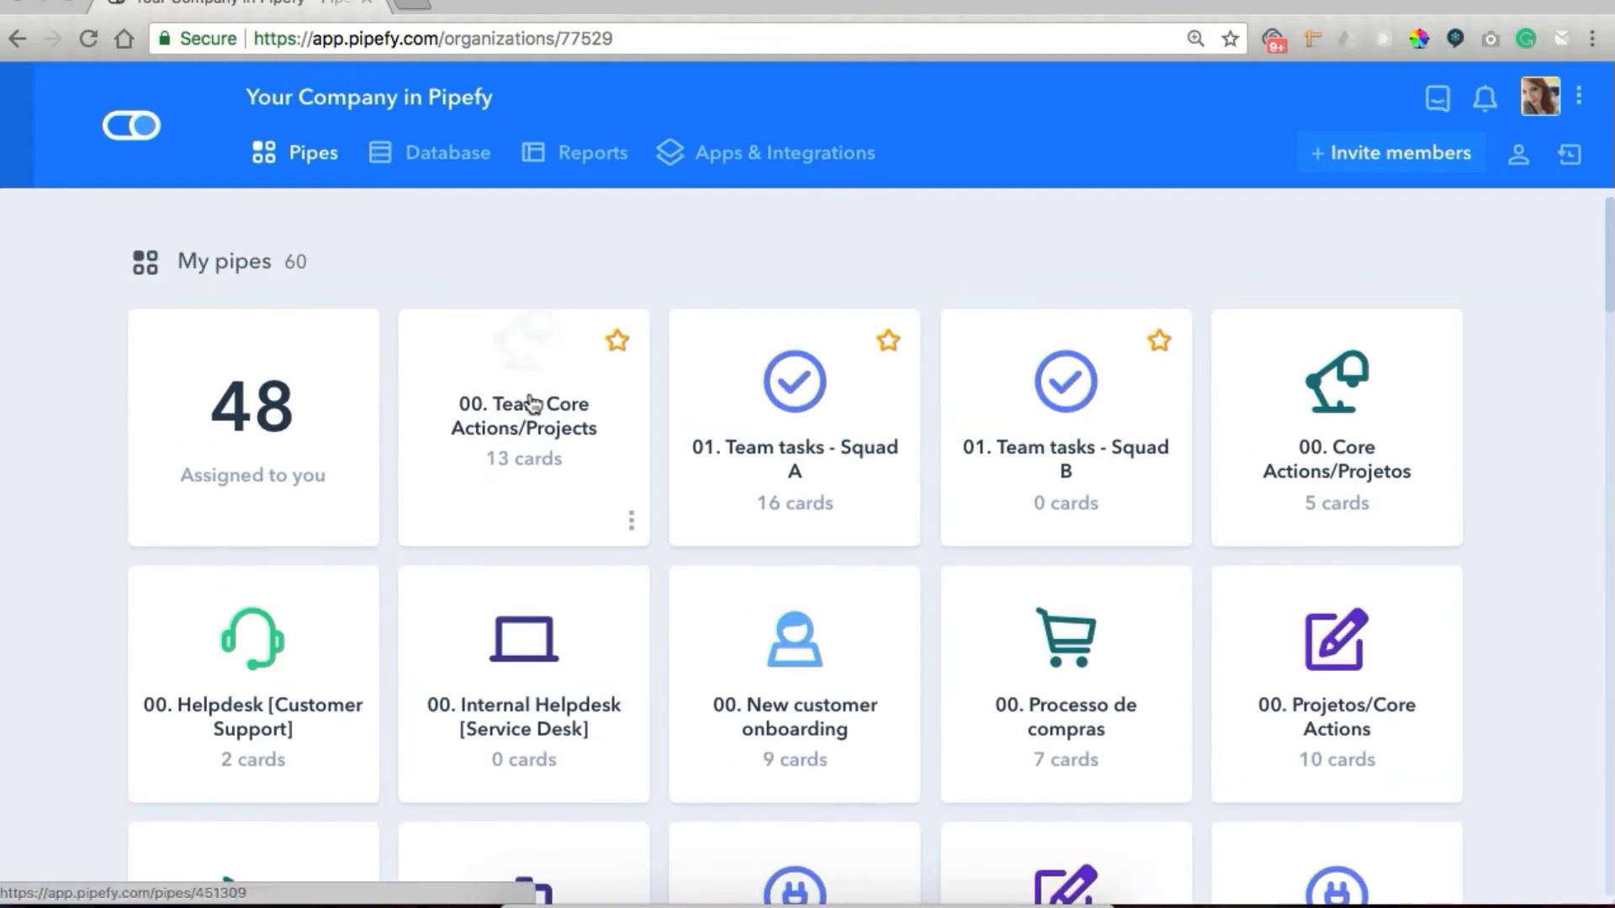
Open the "00. Team Core Actions/Projects" pipe and start a new card of type Project with the Squad B label.
left_click(532, 405)
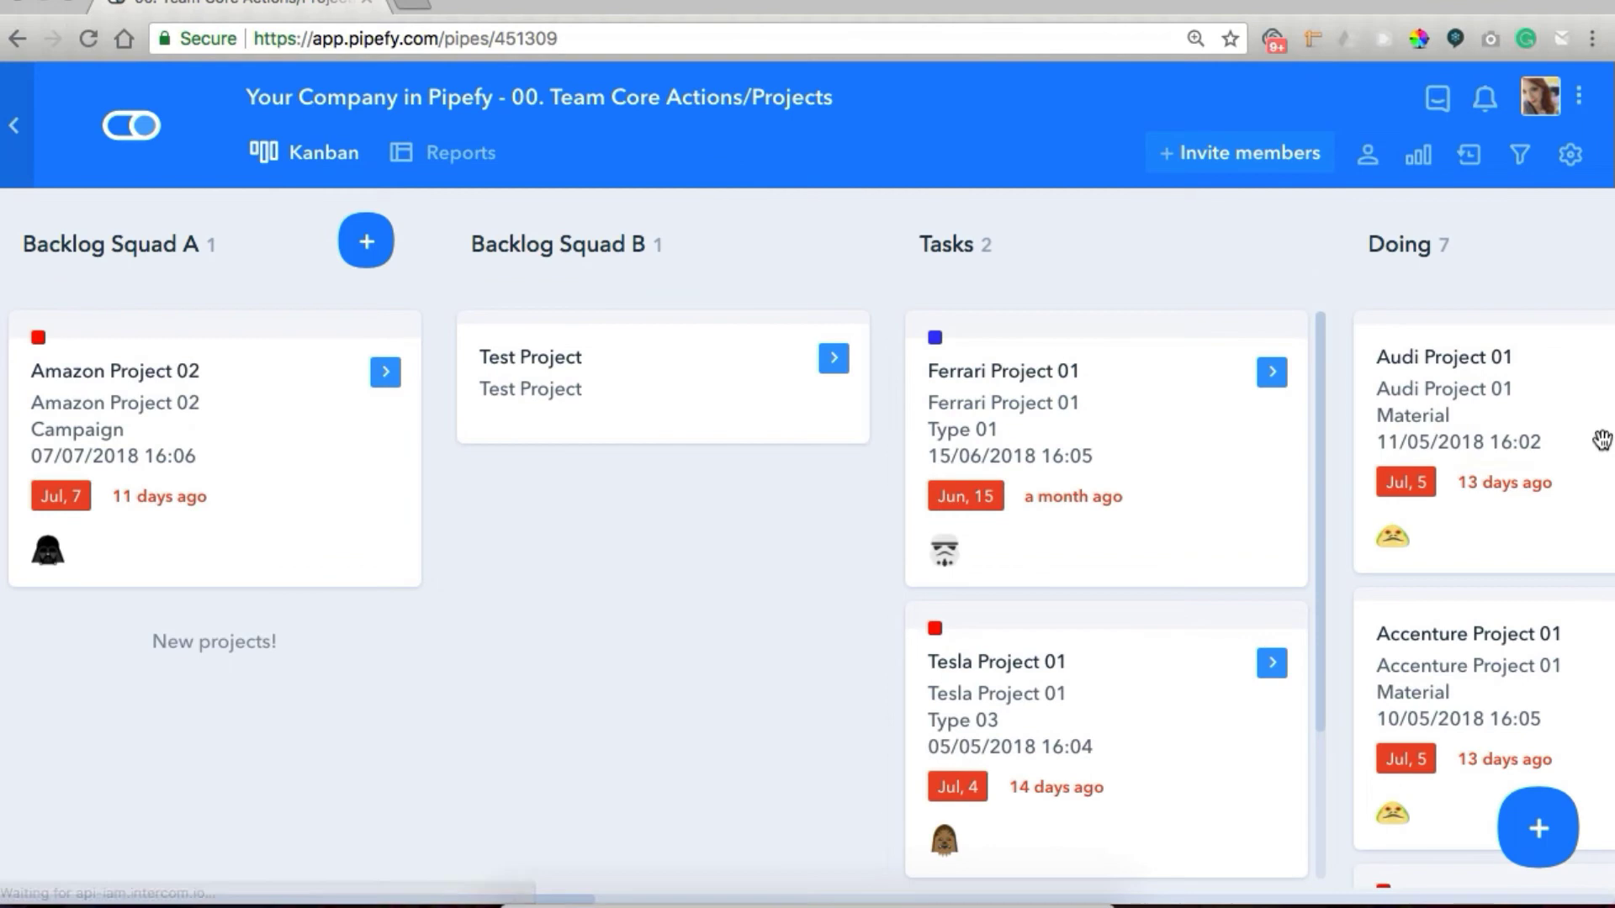
left_click(1545, 829)
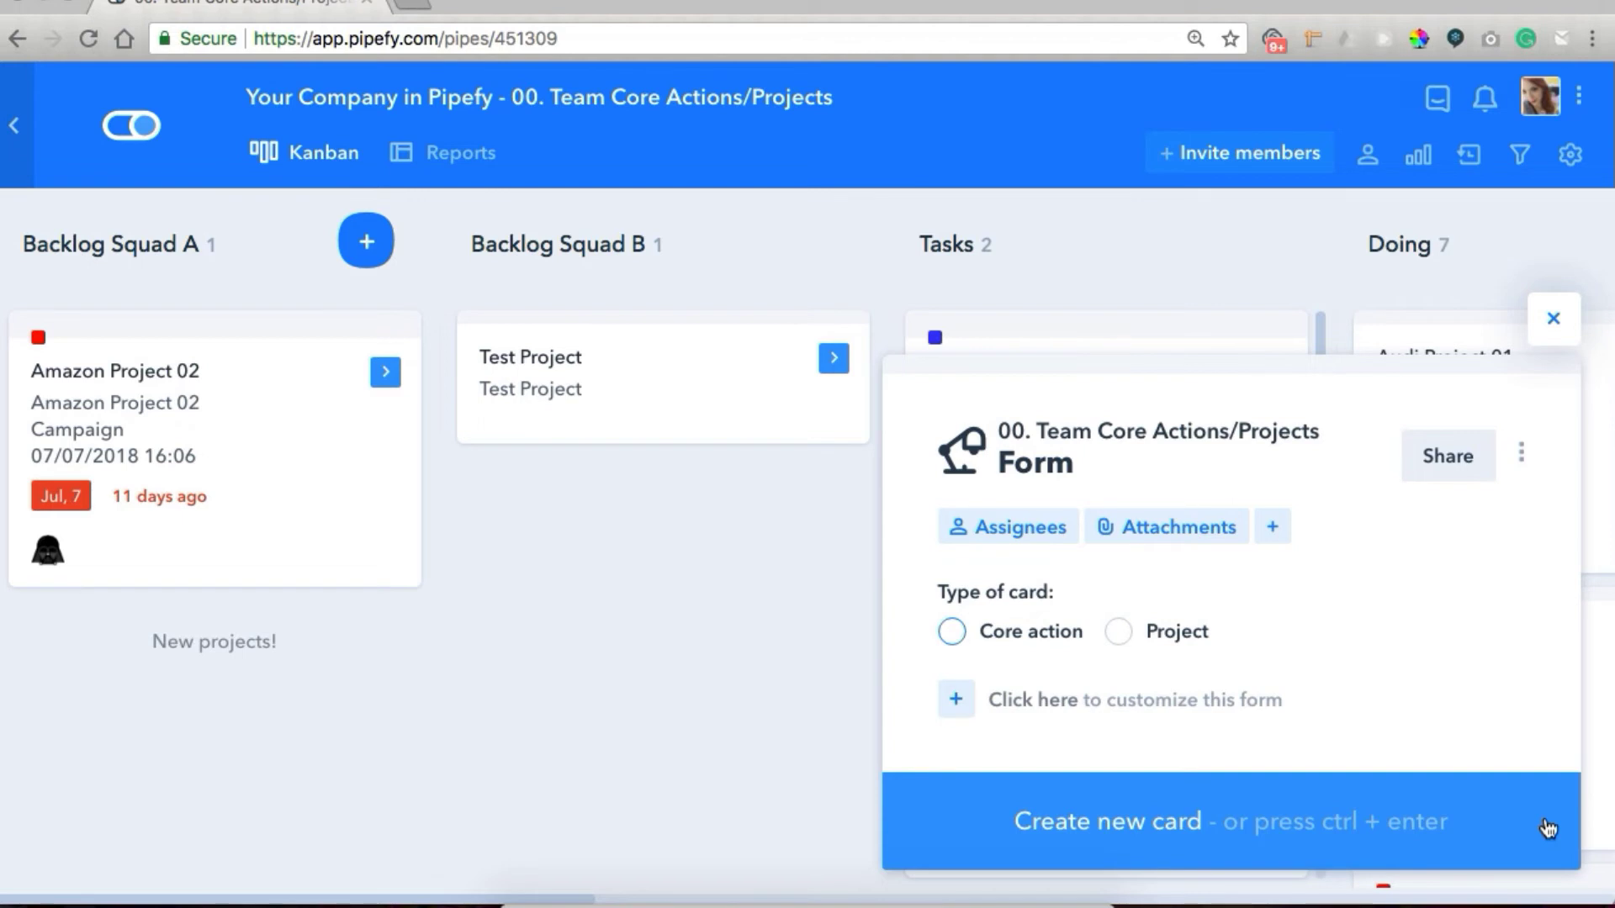
left_click(1123, 642)
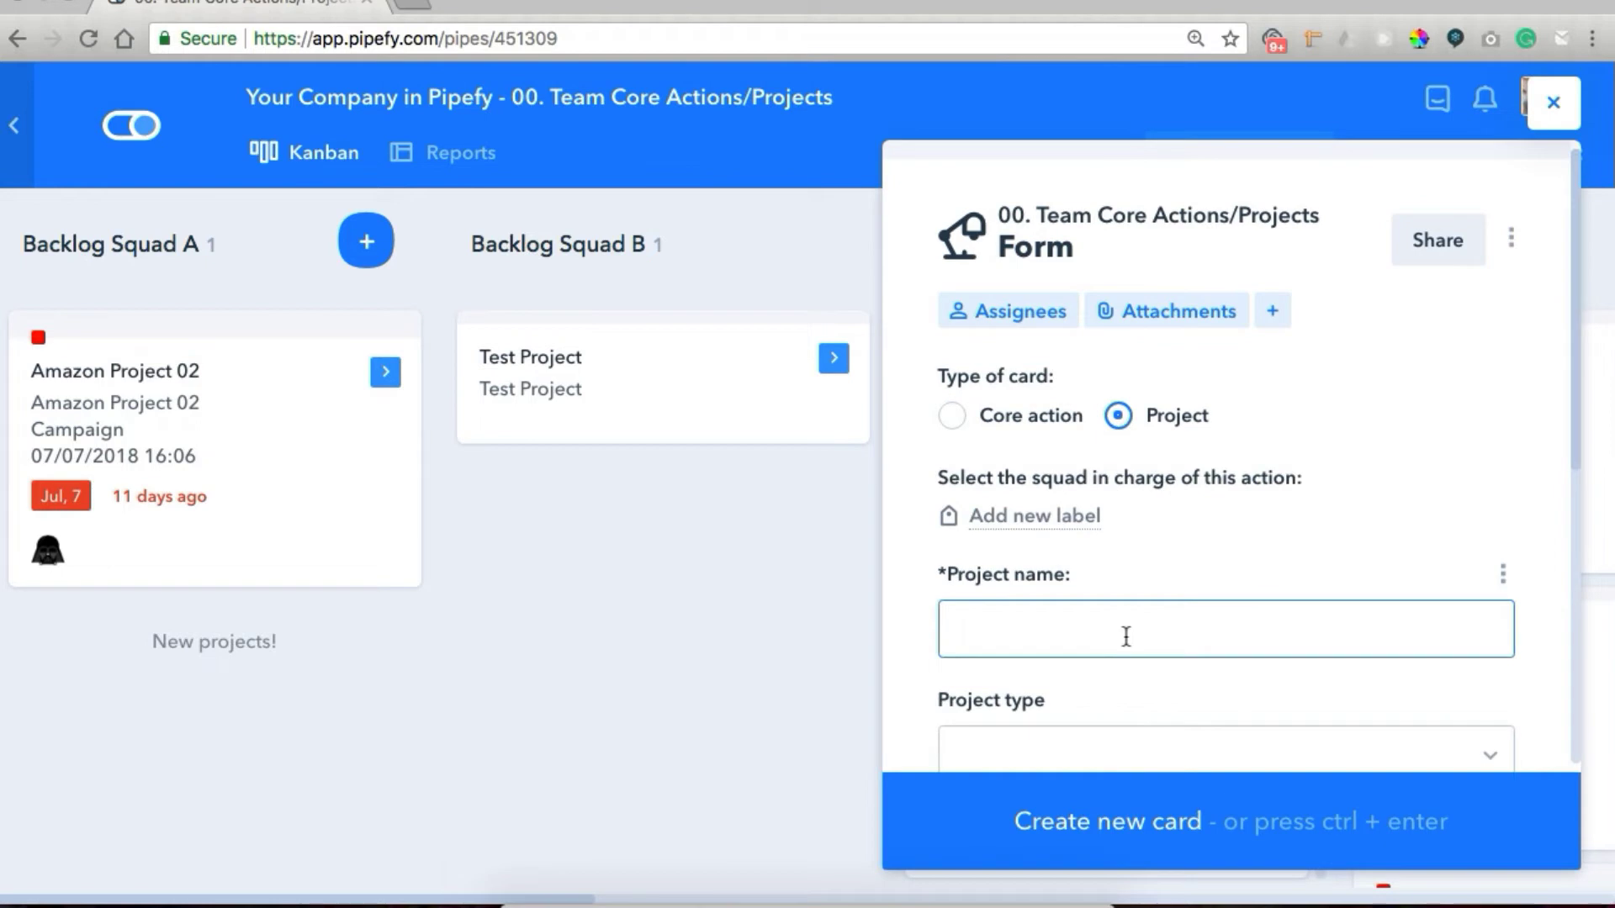
left_click(1070, 525)
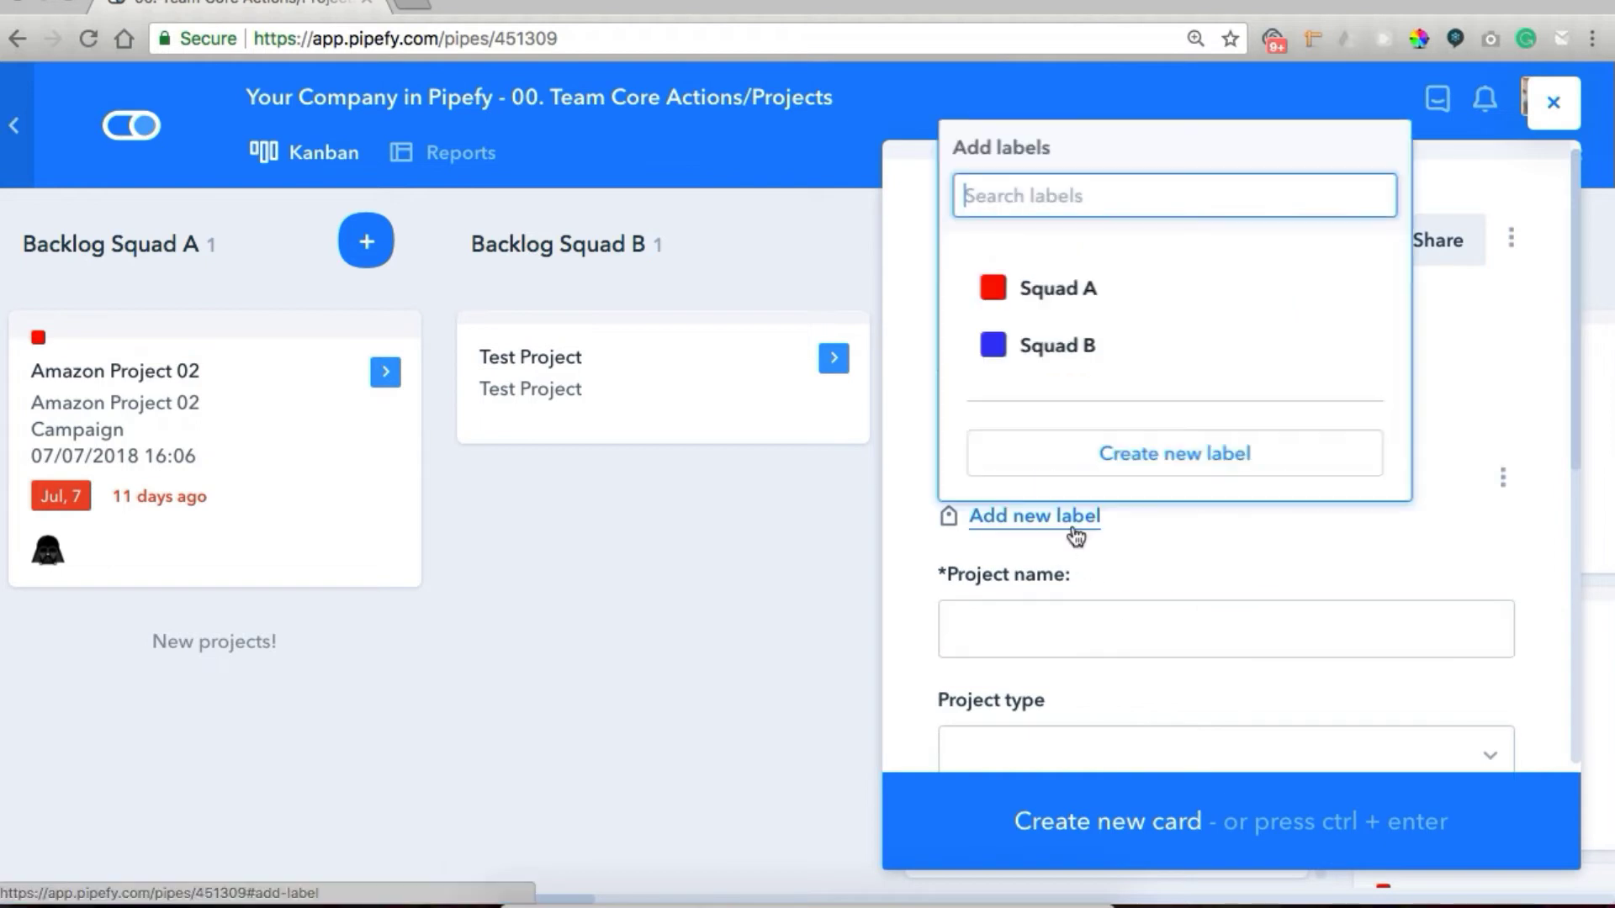
left_click(1069, 348)
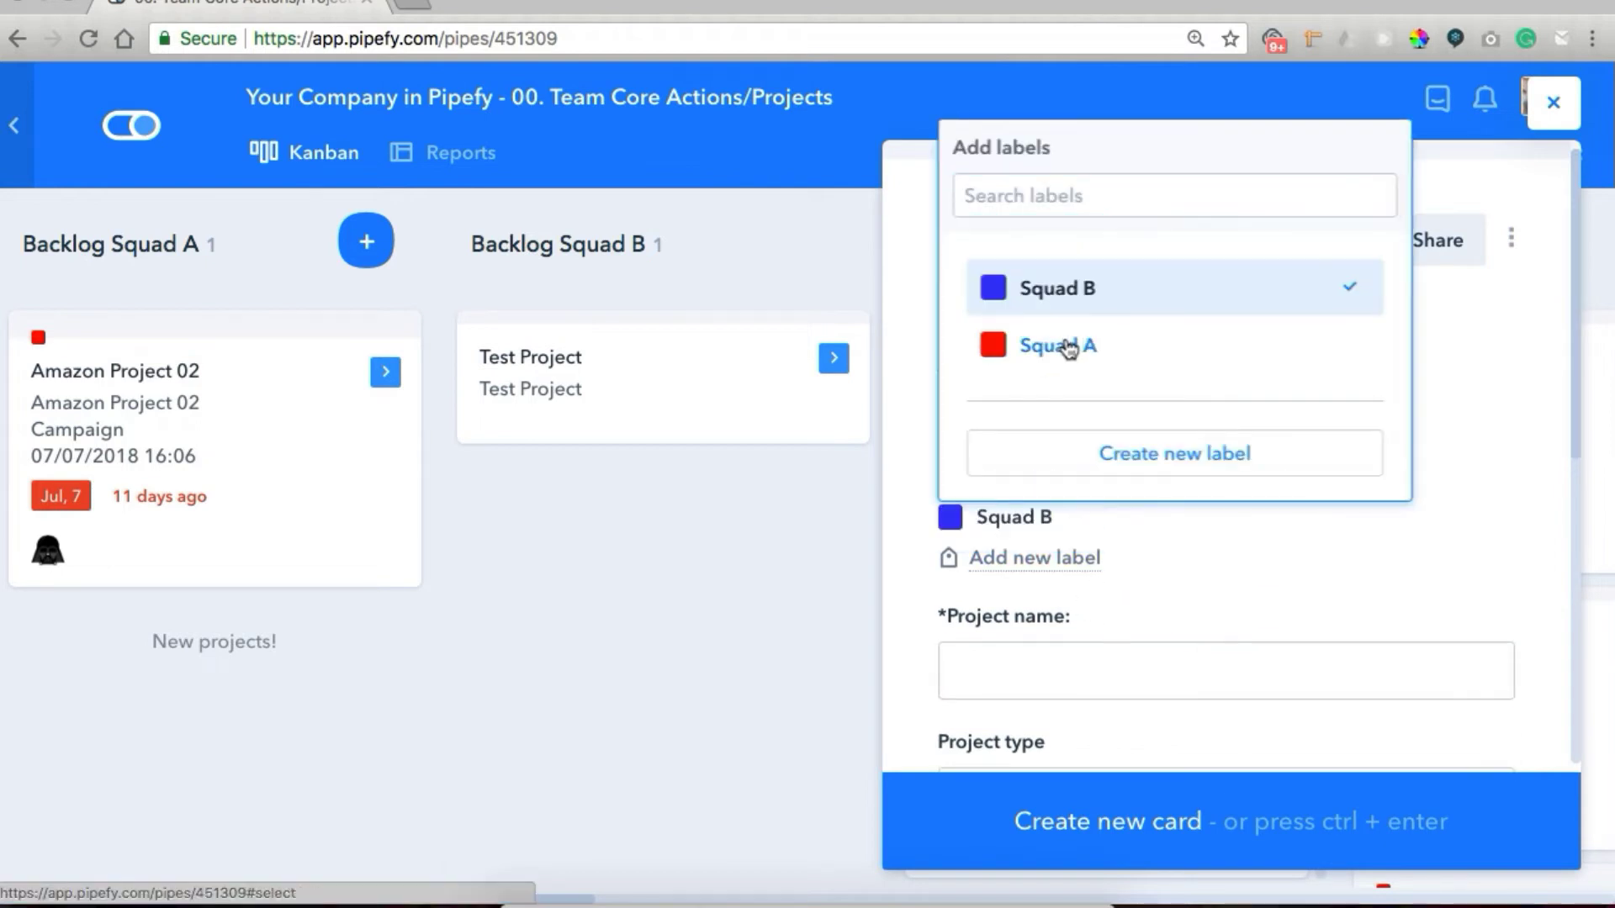
Name the project "Bake a cake" and set its project type to Type 01, leaving the details empty.
left_click(1055, 659)
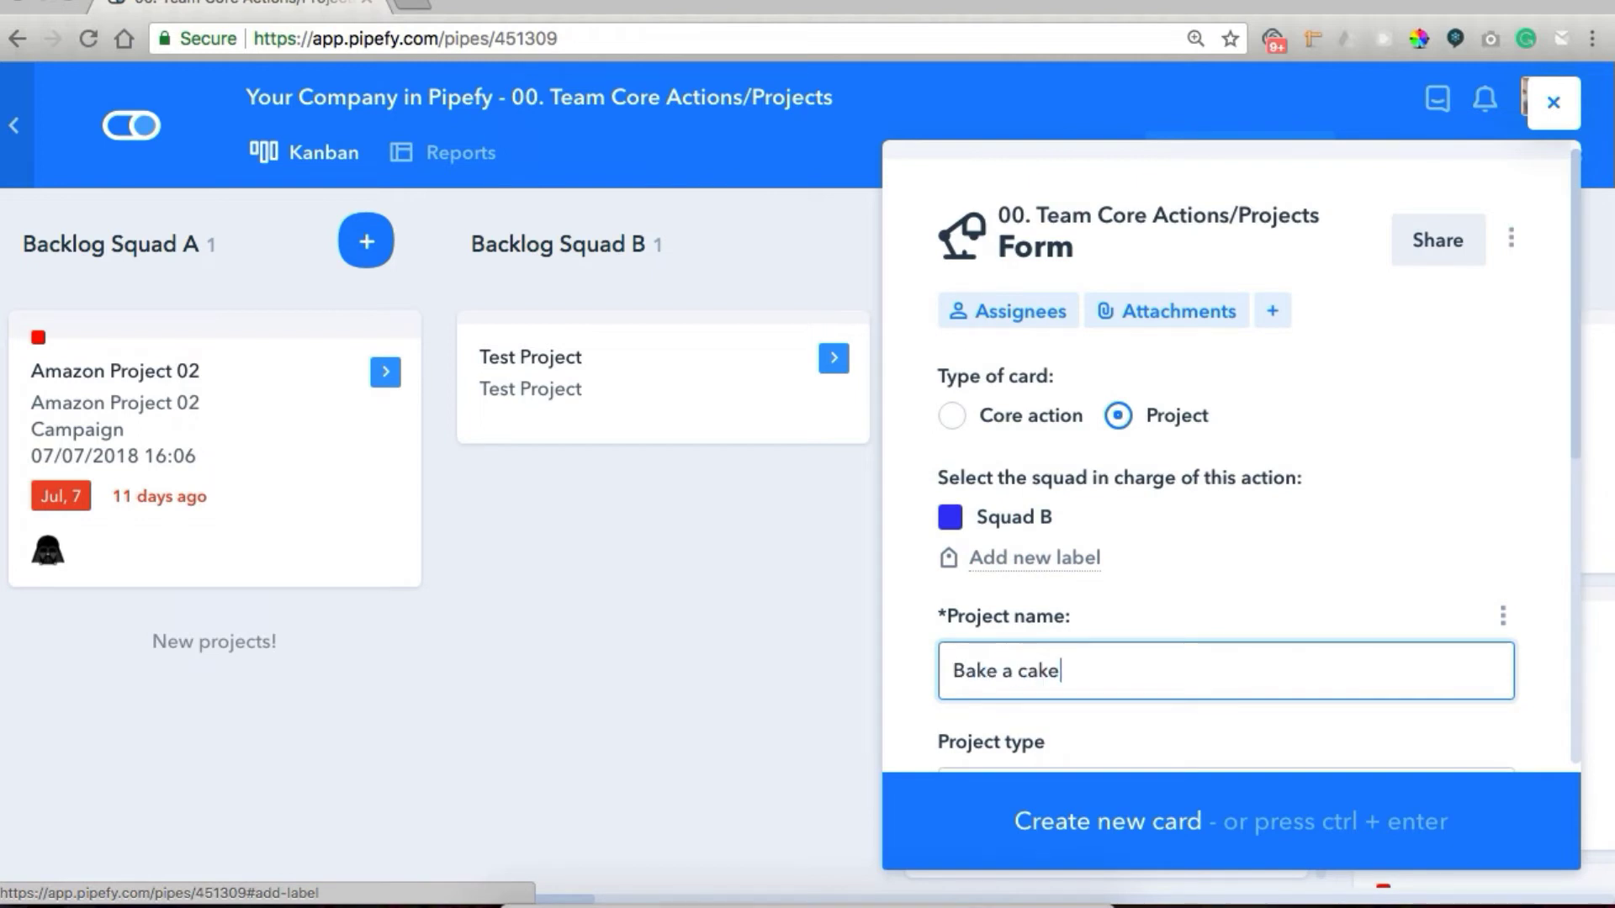
scroll(1139, 537, "down", 3)
left_click(1143, 530)
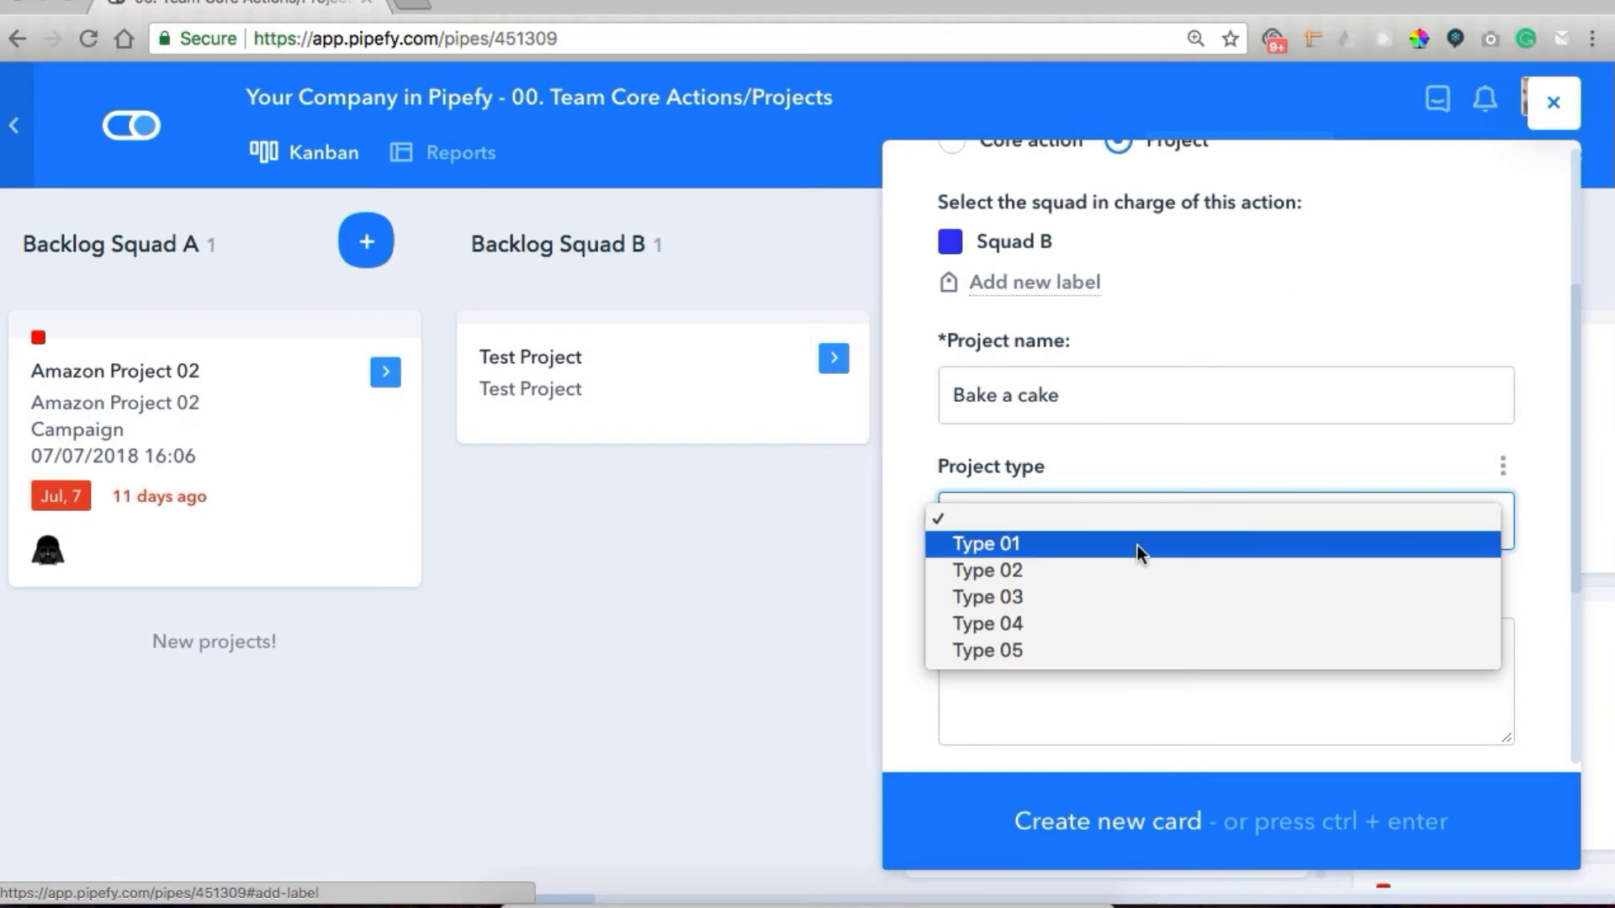
left_click(1137, 545)
left_click(1154, 600)
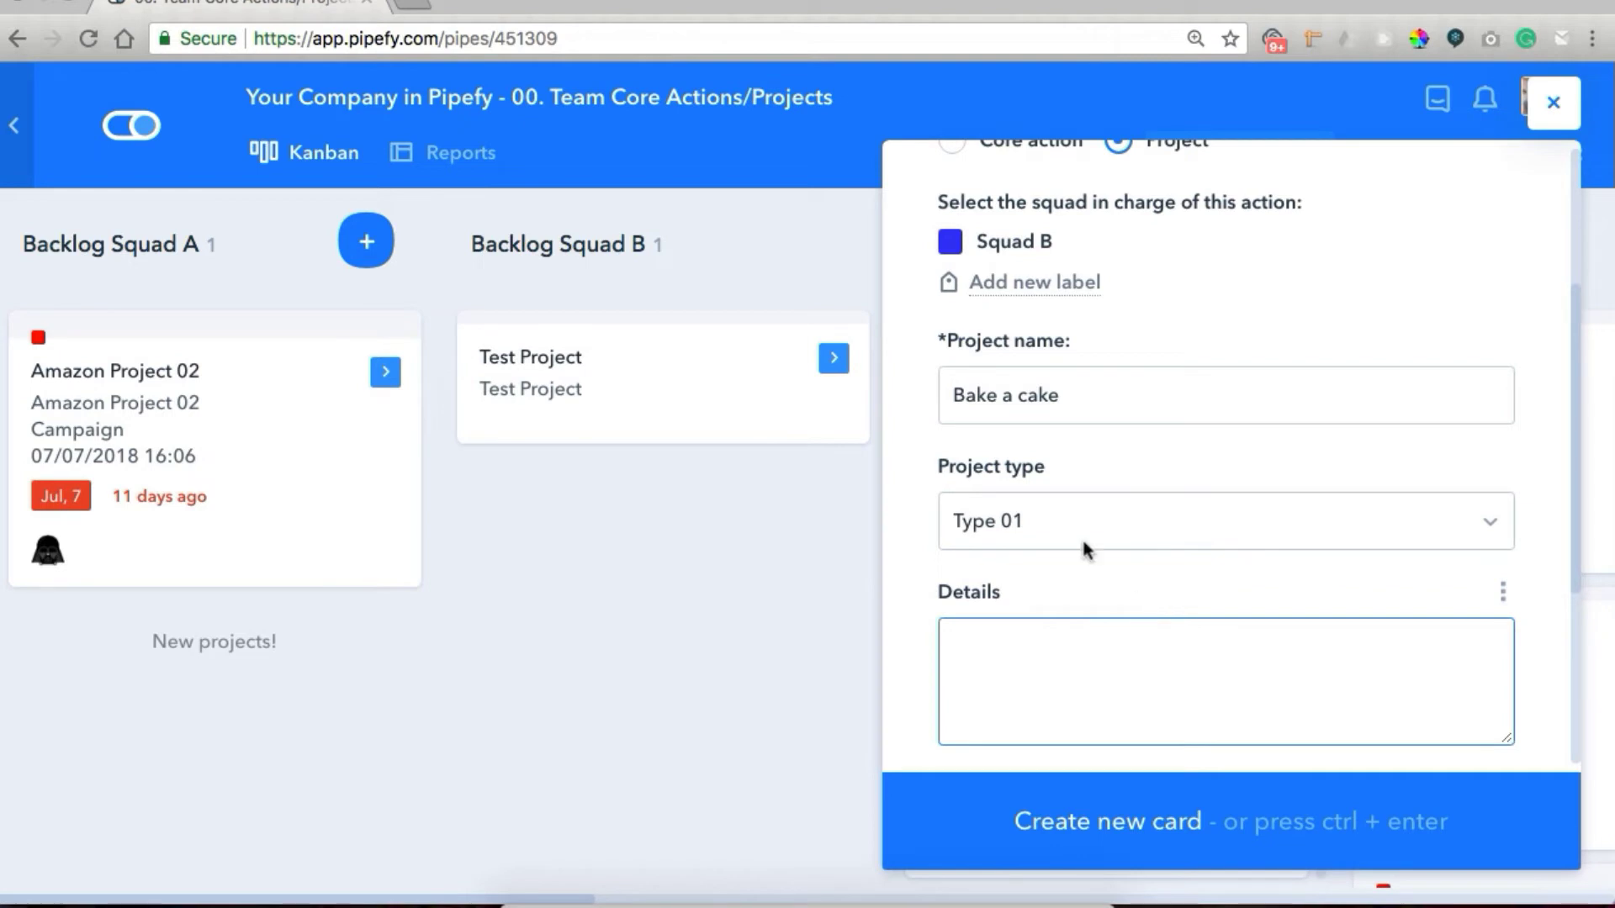
scroll(1066, 530, "down", 2)
left_click(1043, 558)
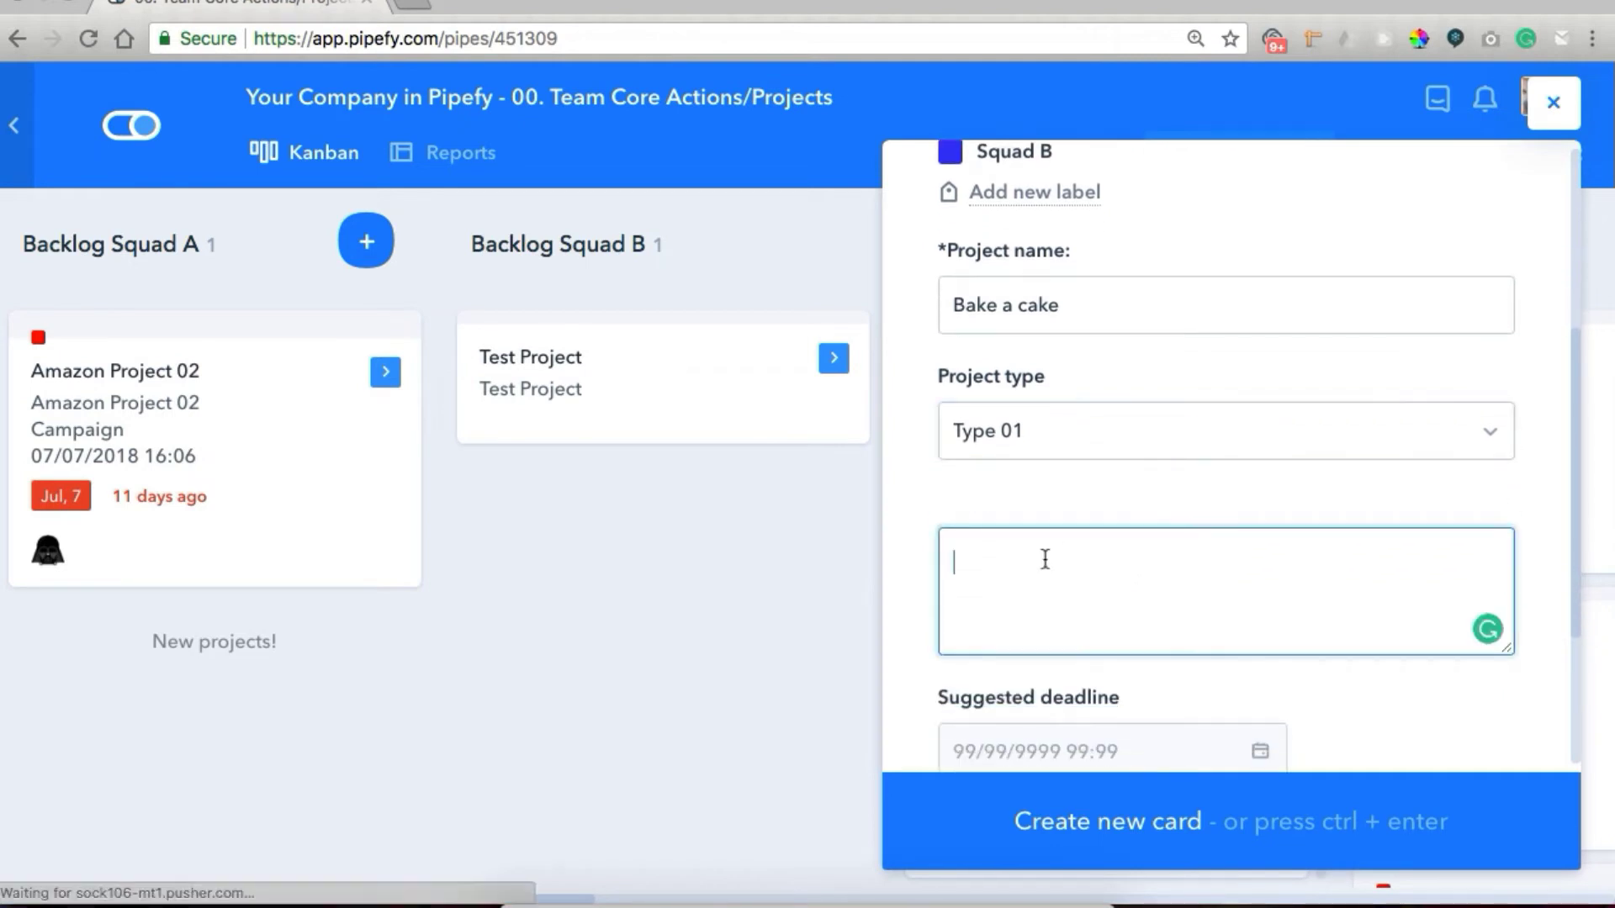
Set the card's suggested deadline to 19/07/2018 at 16:00.
scroll(1045, 559, "down", 2)
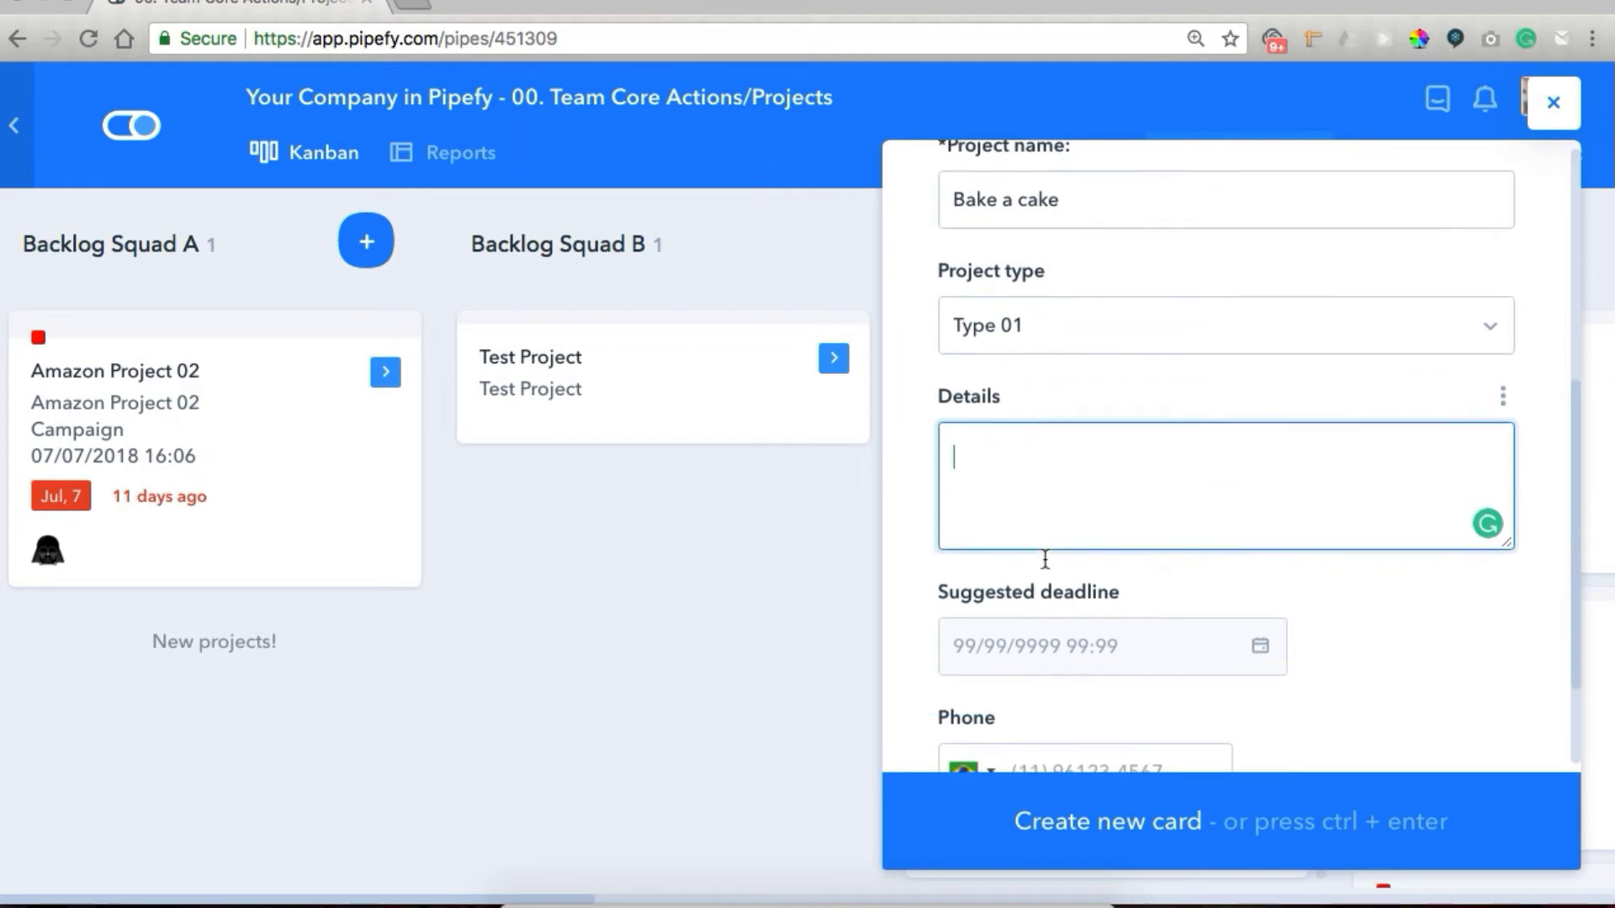
left_click(1260, 642)
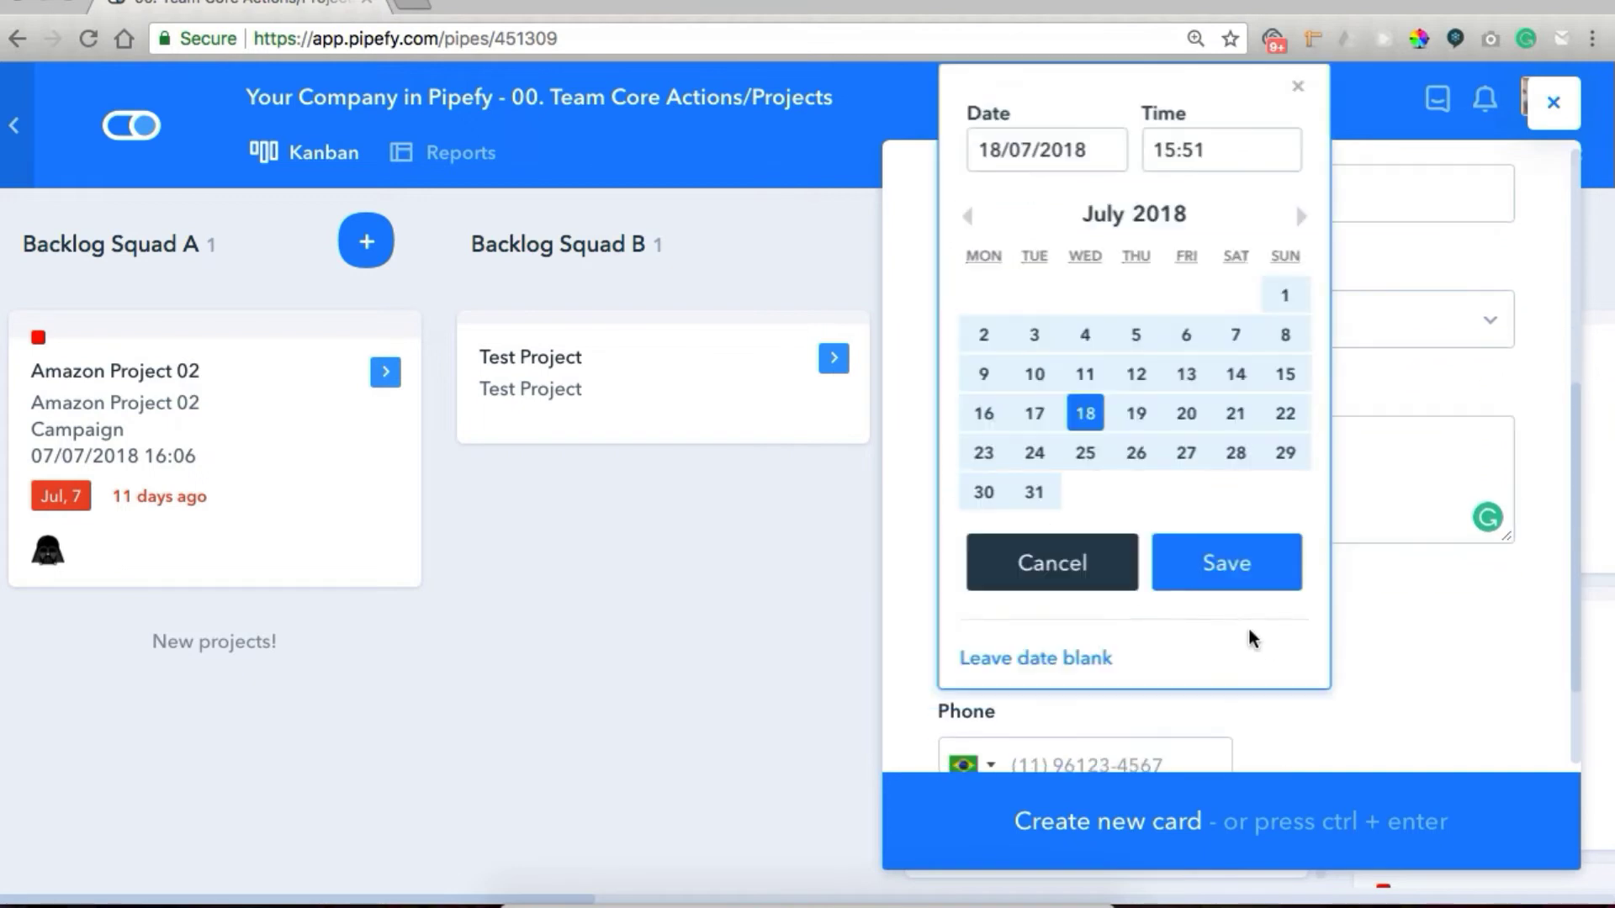
left_click(1137, 412)
left_click(1211, 149)
type("16:00")
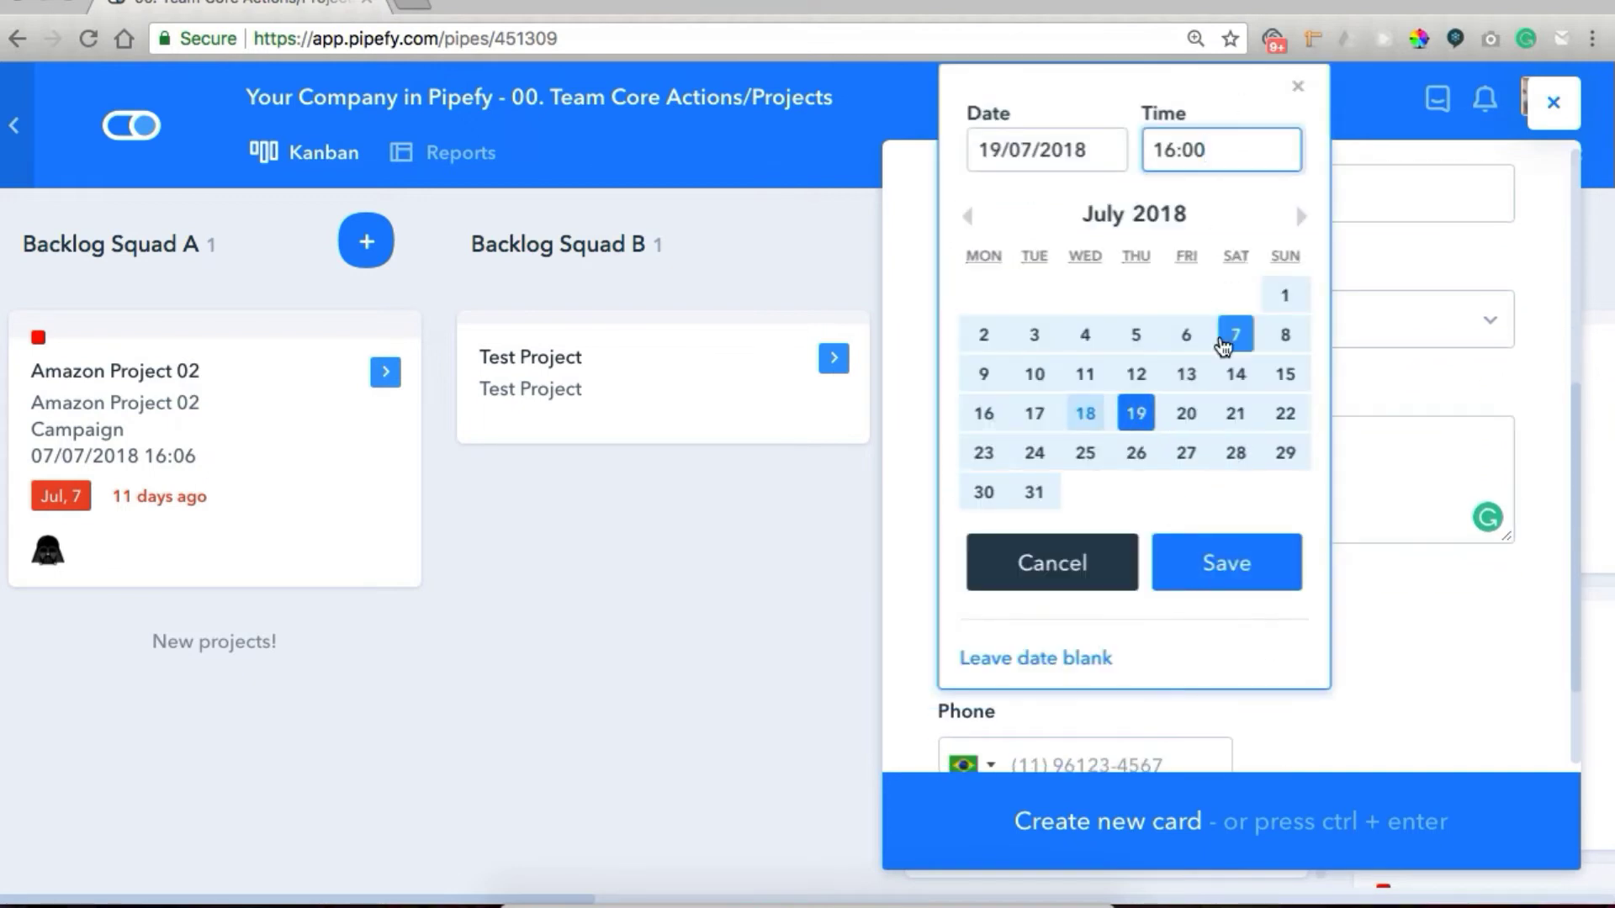
left_click(1229, 551)
Switch the card type to Core action and examine the form fields offered for that type.
scroll(1225, 536, "down", 2)
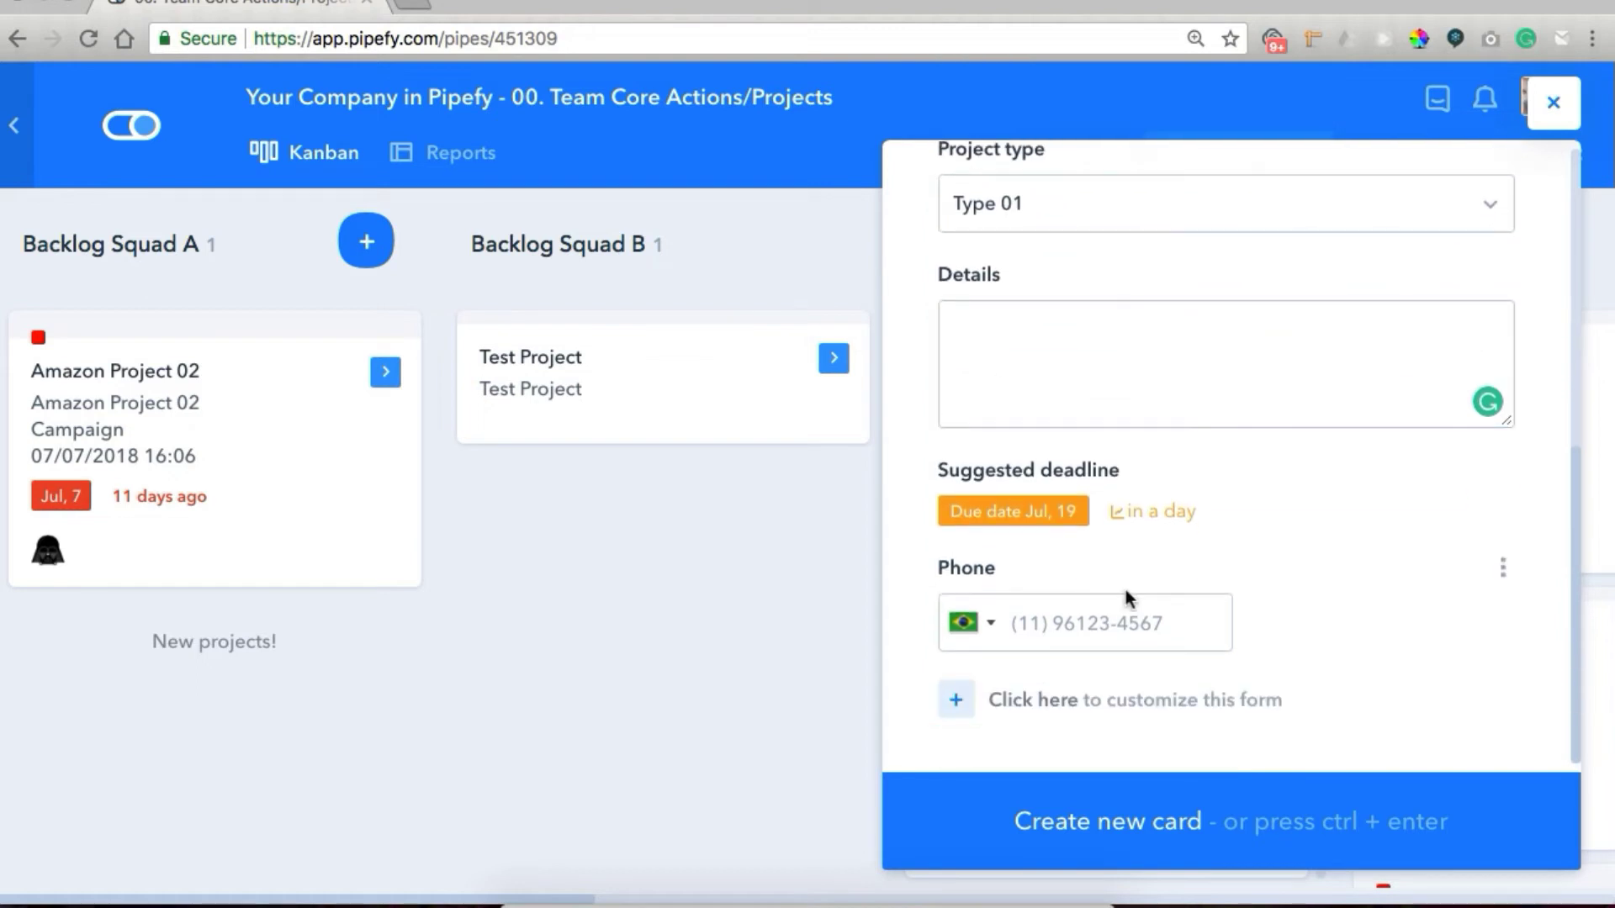
scroll(1125, 589, "up", 6)
scroll(1125, 589, "up", 1)
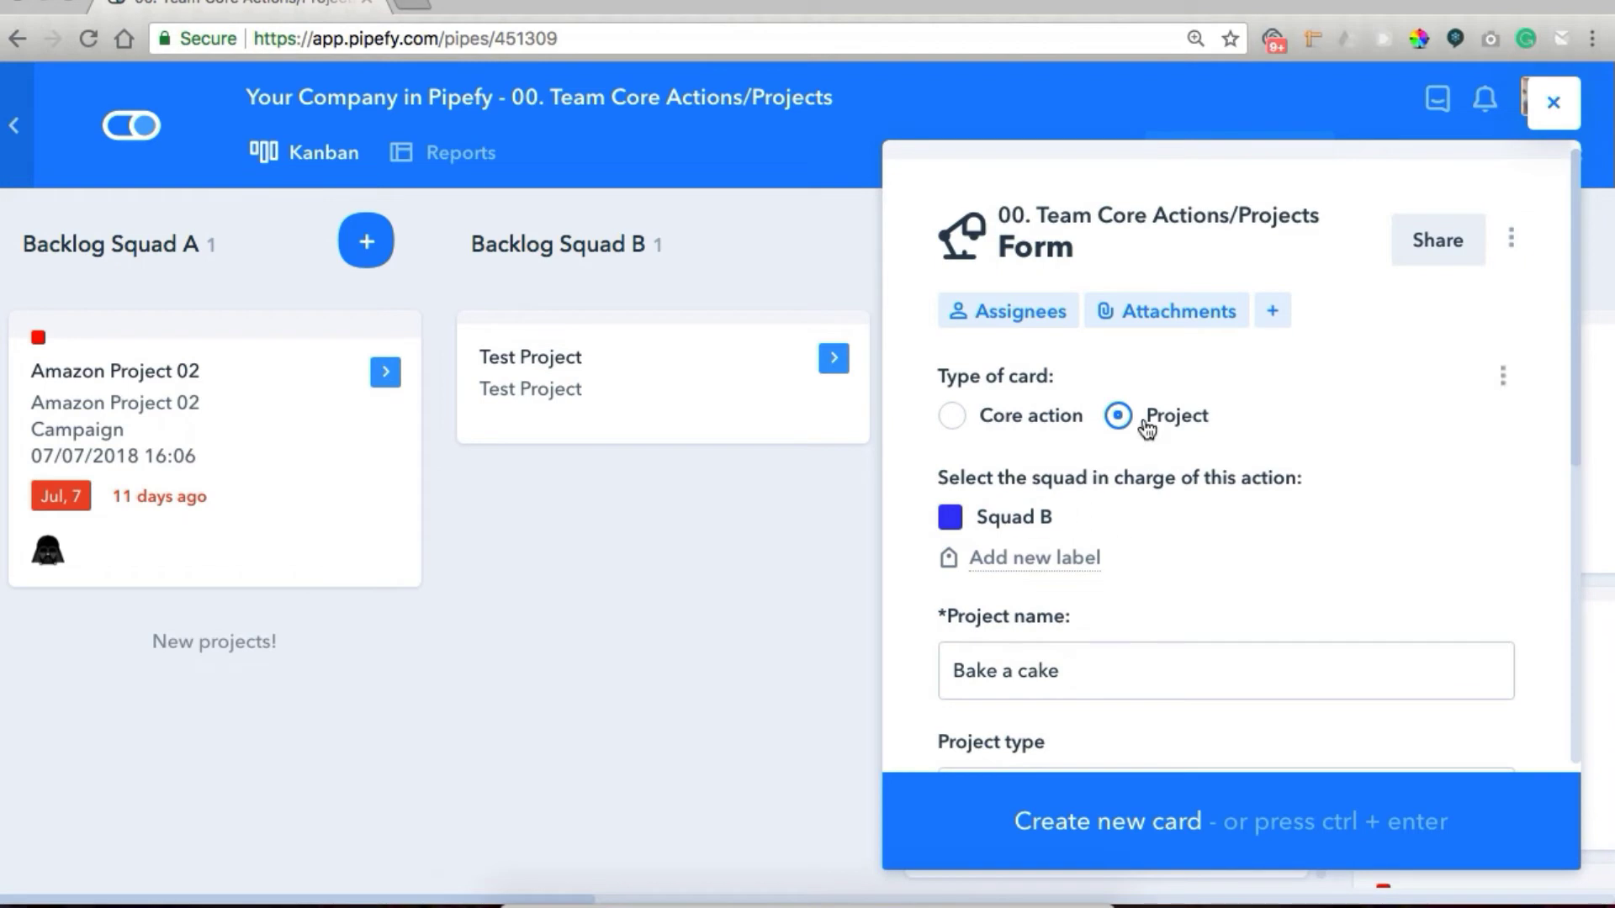
left_click(1033, 429)
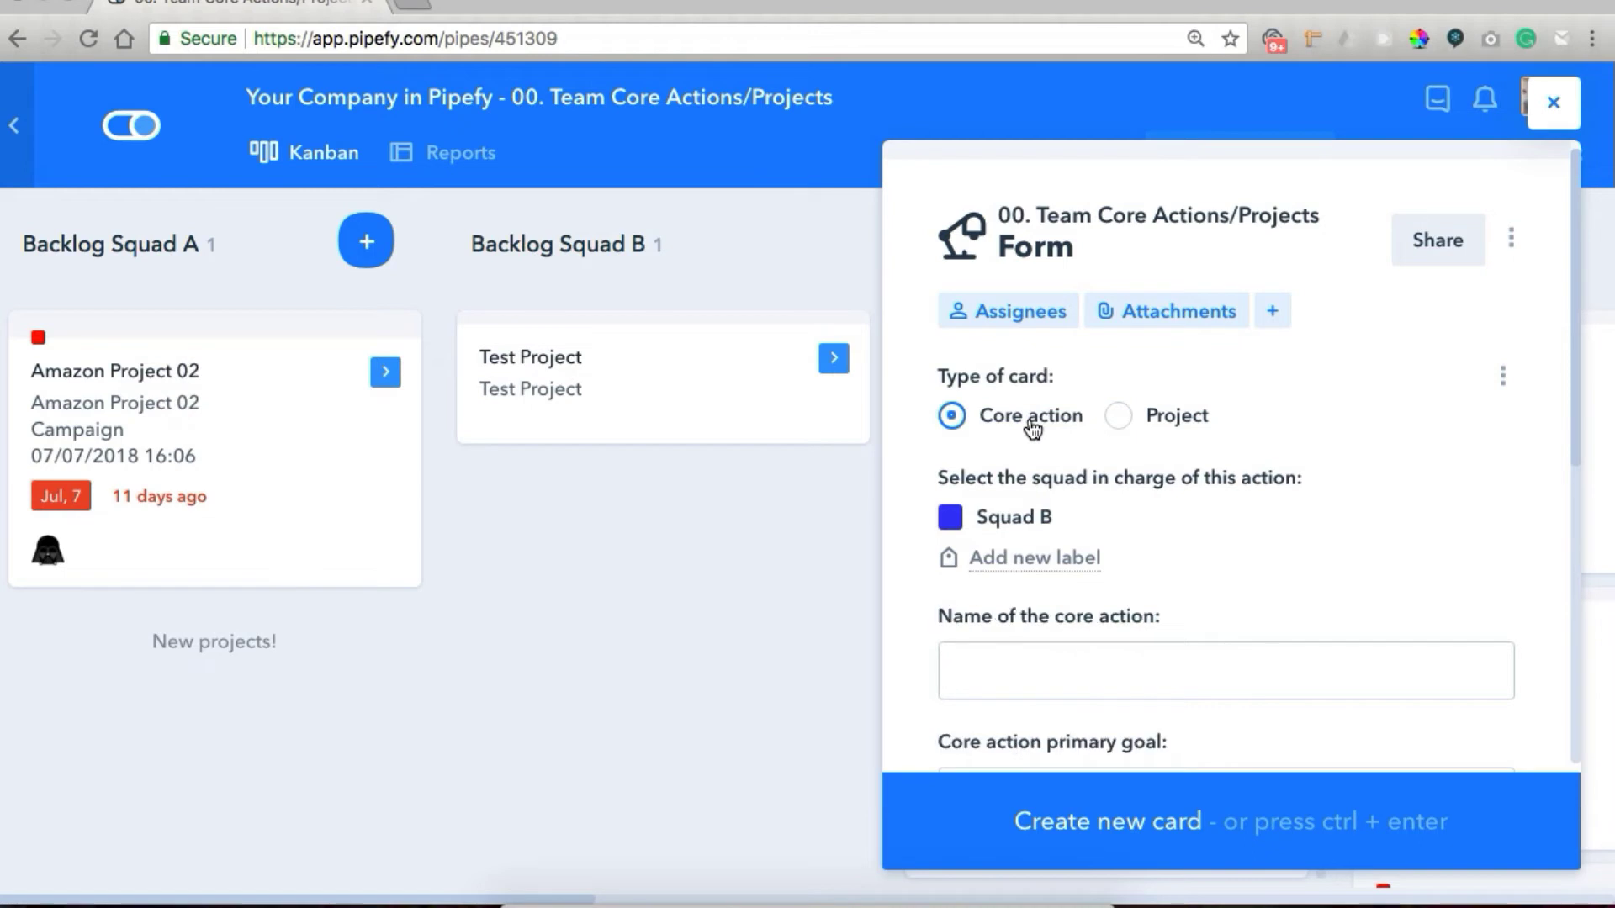
scroll(1036, 624, "down", 4)
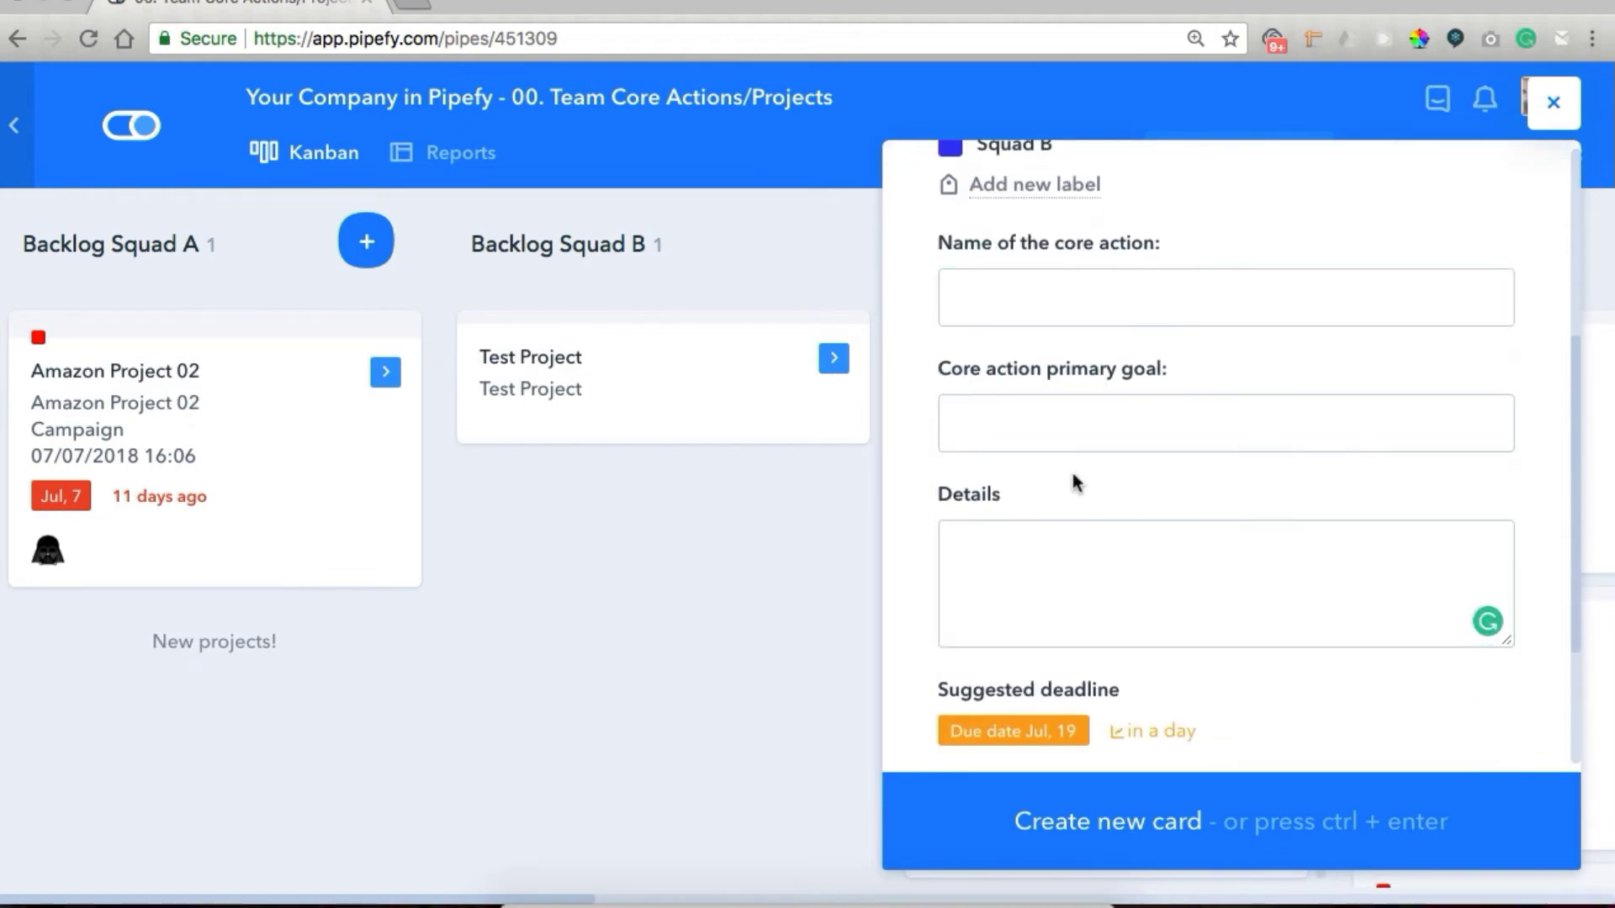
scroll(1068, 492, "up", 1)
scroll(1066, 483, "up", 5)
Set the card type back to Project and create the card.
left_click(1117, 418)
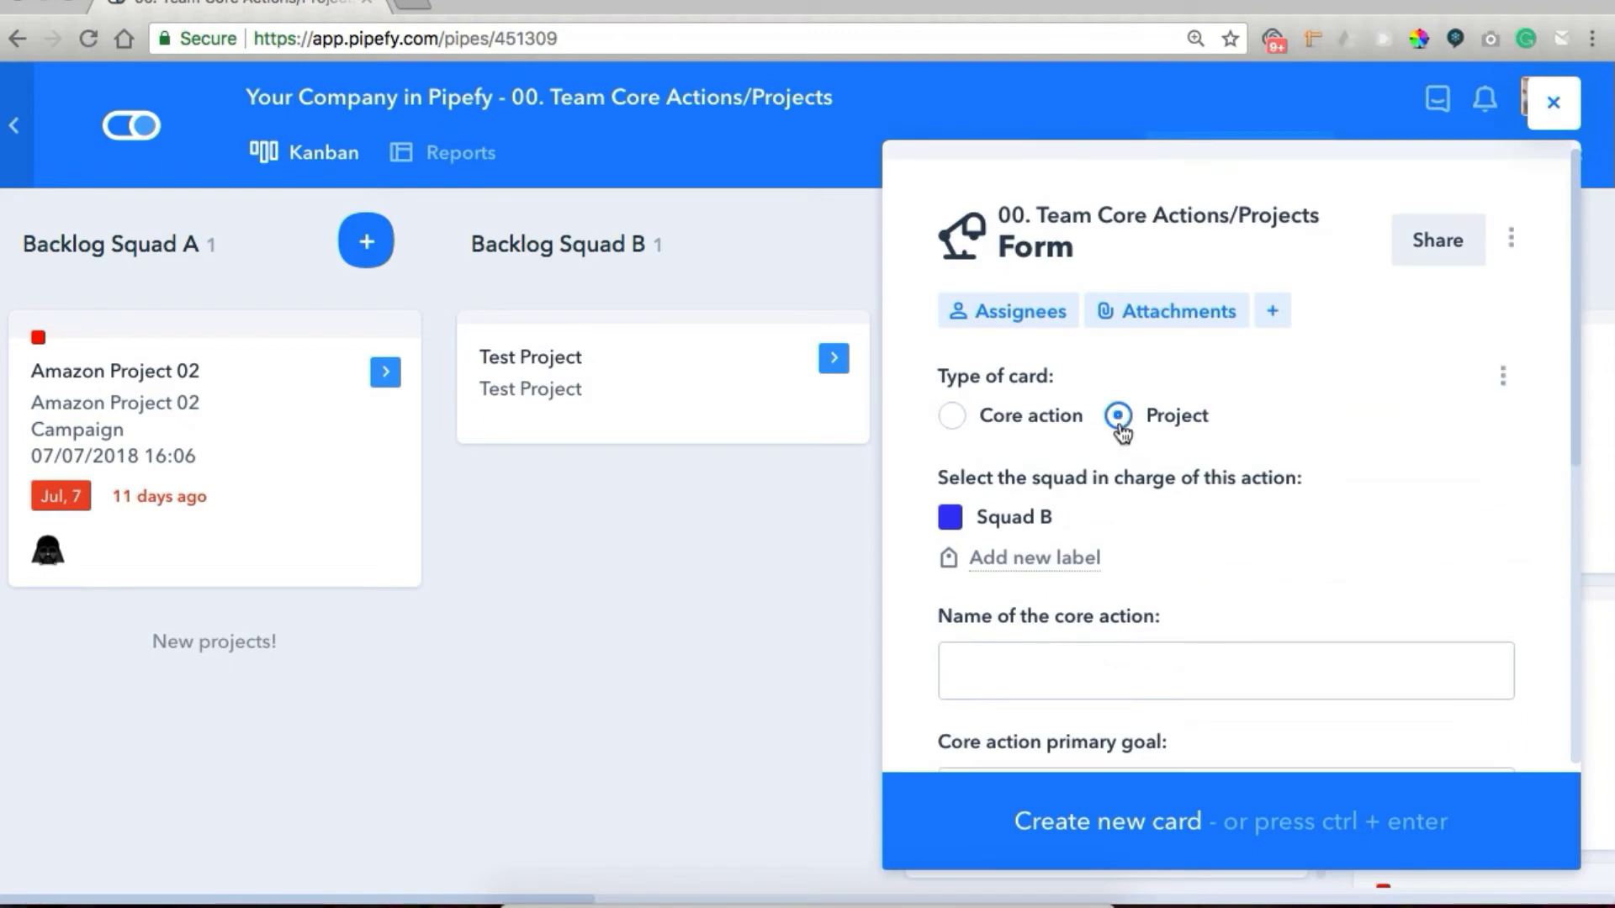
scroll(1194, 486, "down", 6)
left_click(1120, 824)
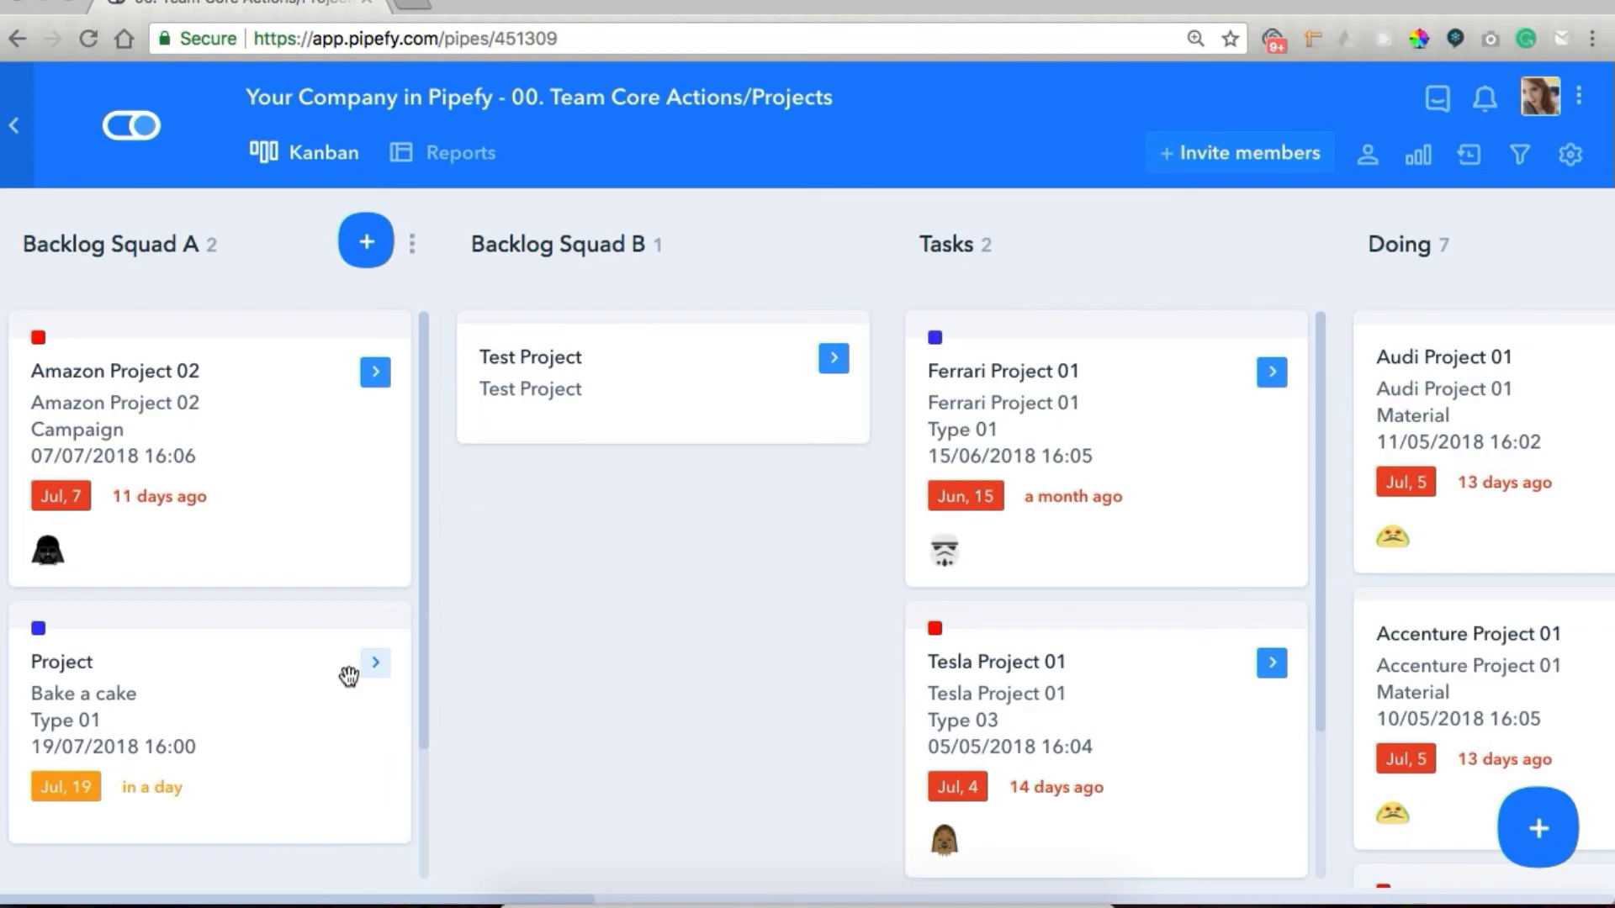
Open a new card form and bring up the field conditionals setup for the start form.
left_click(1559, 841)
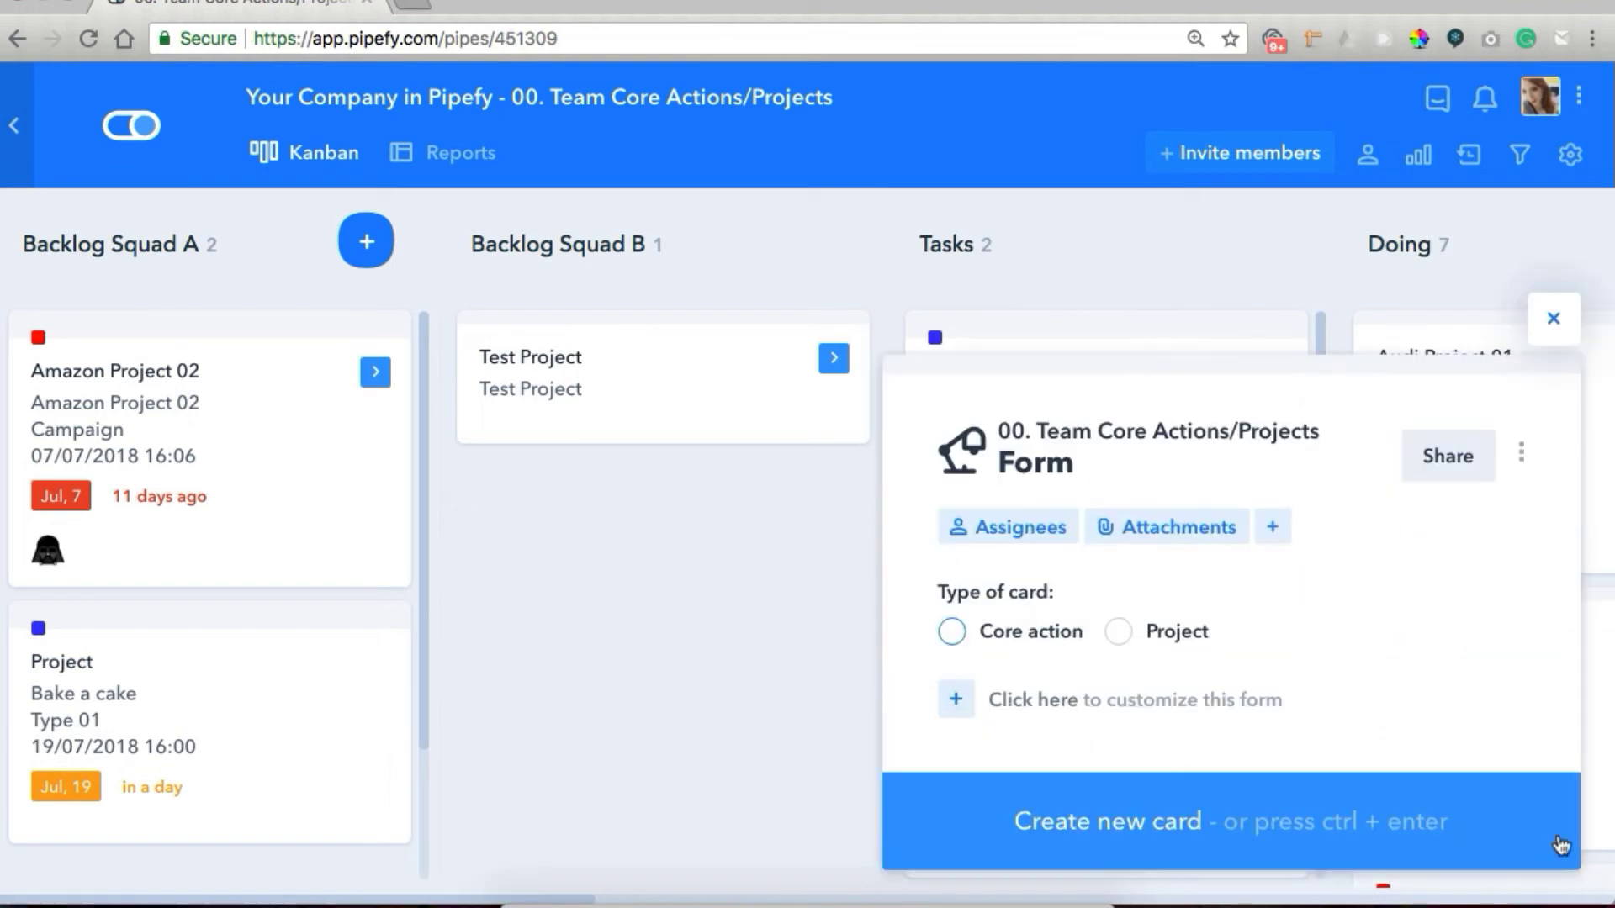
left_click(1522, 455)
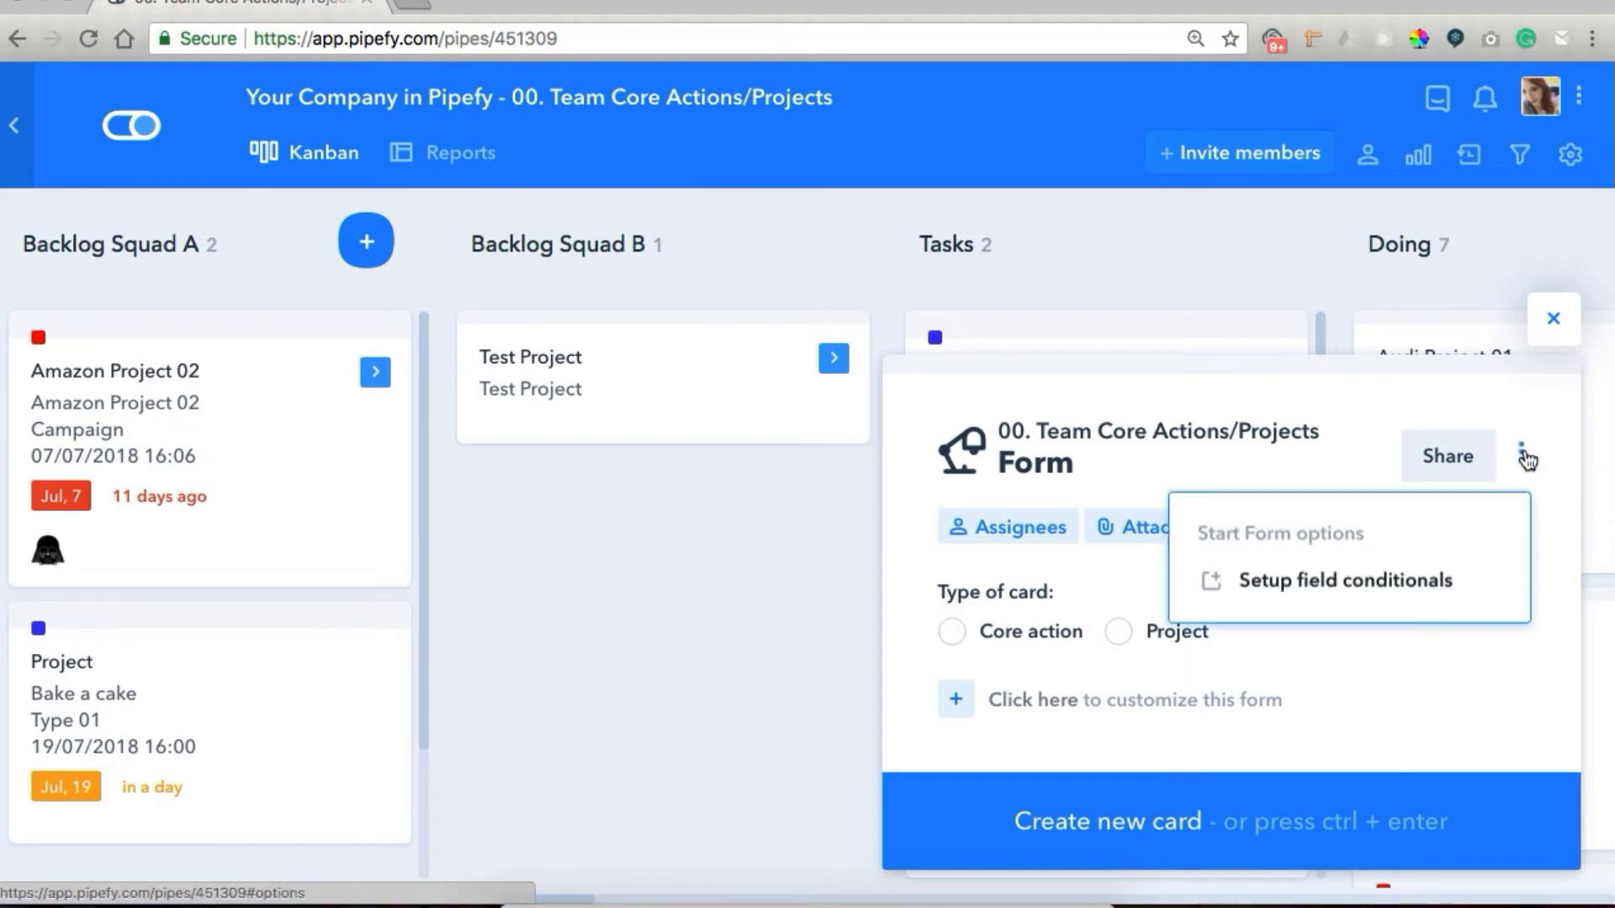
left_click(1402, 581)
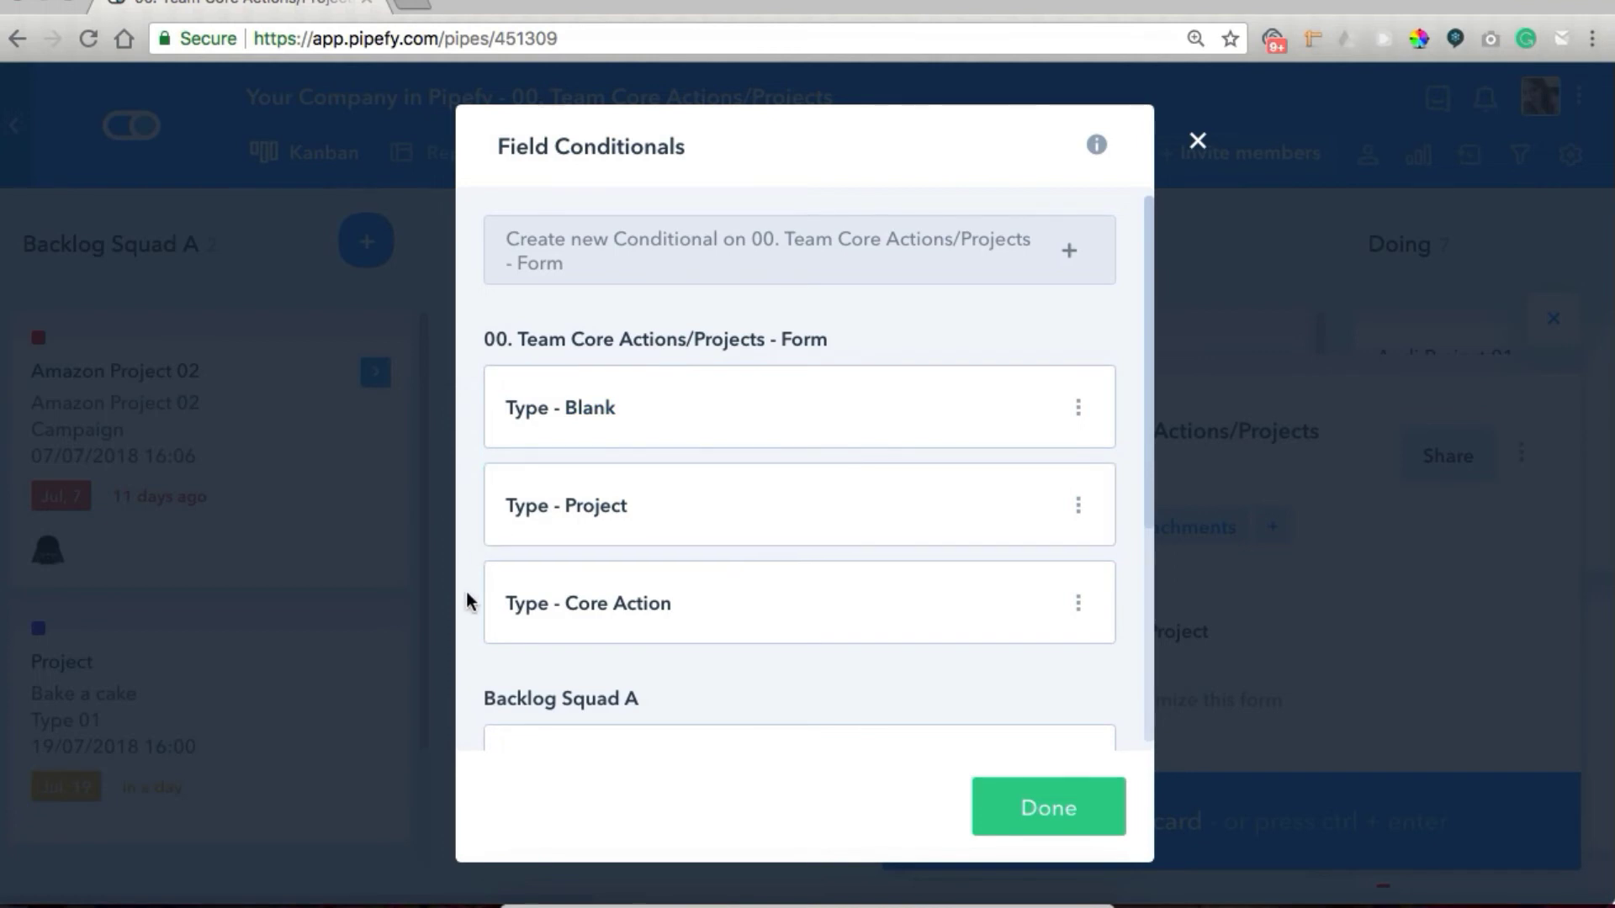
Examine the condition and field actions of the "Type - Blank" conditional, leaving it without saving.
left_click(539, 408)
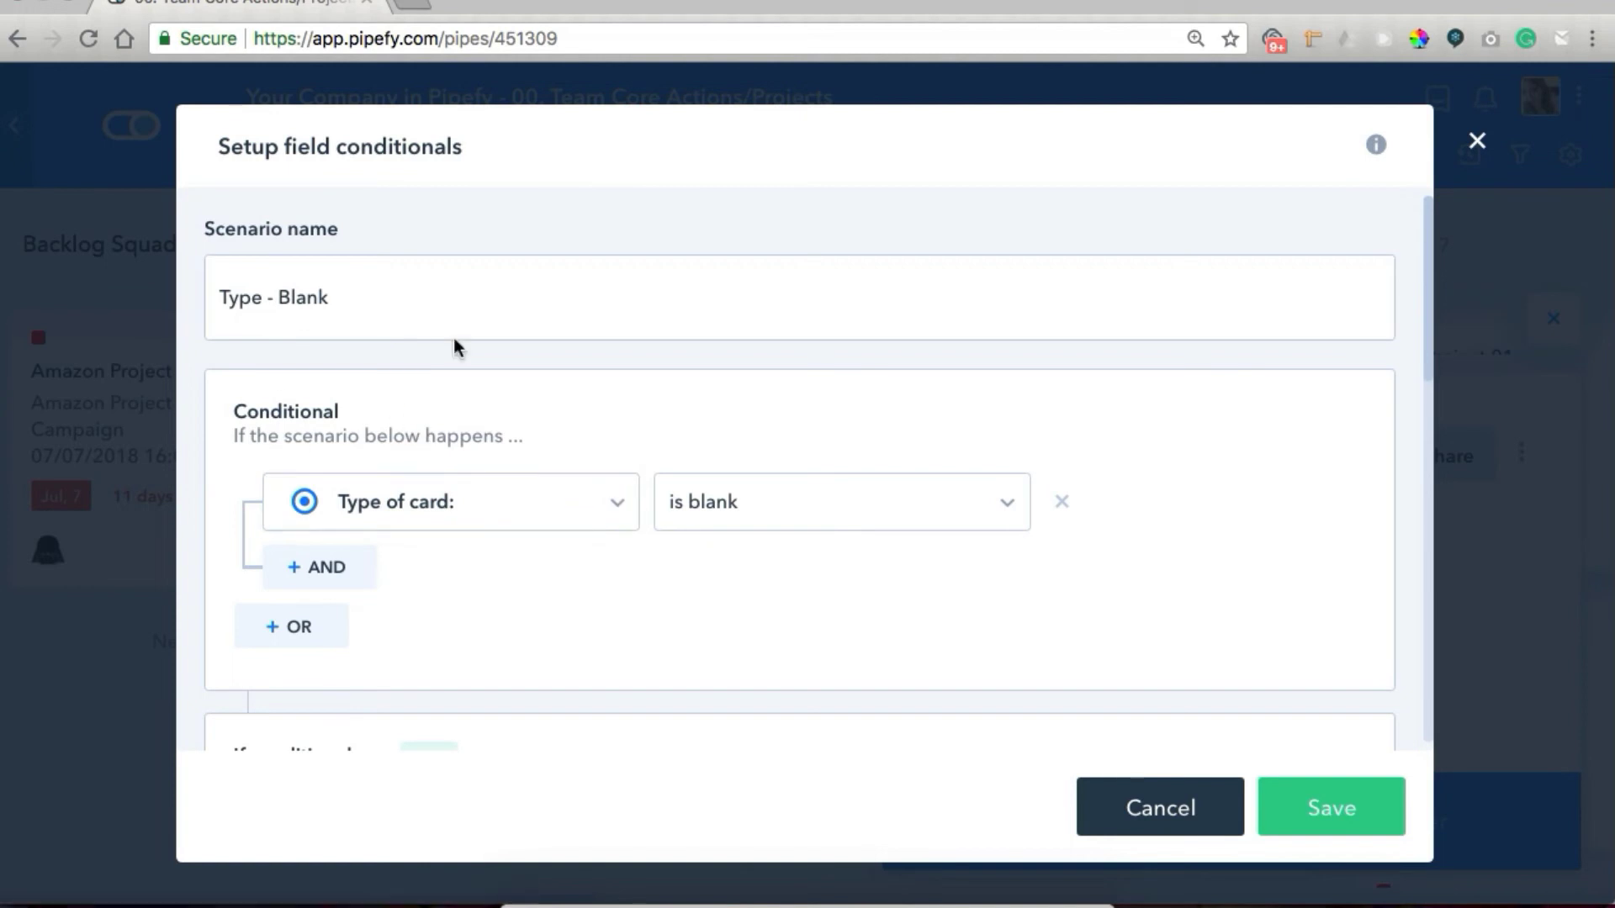
scroll(611, 597, "down", 4)
scroll(612, 597, "down", 3)
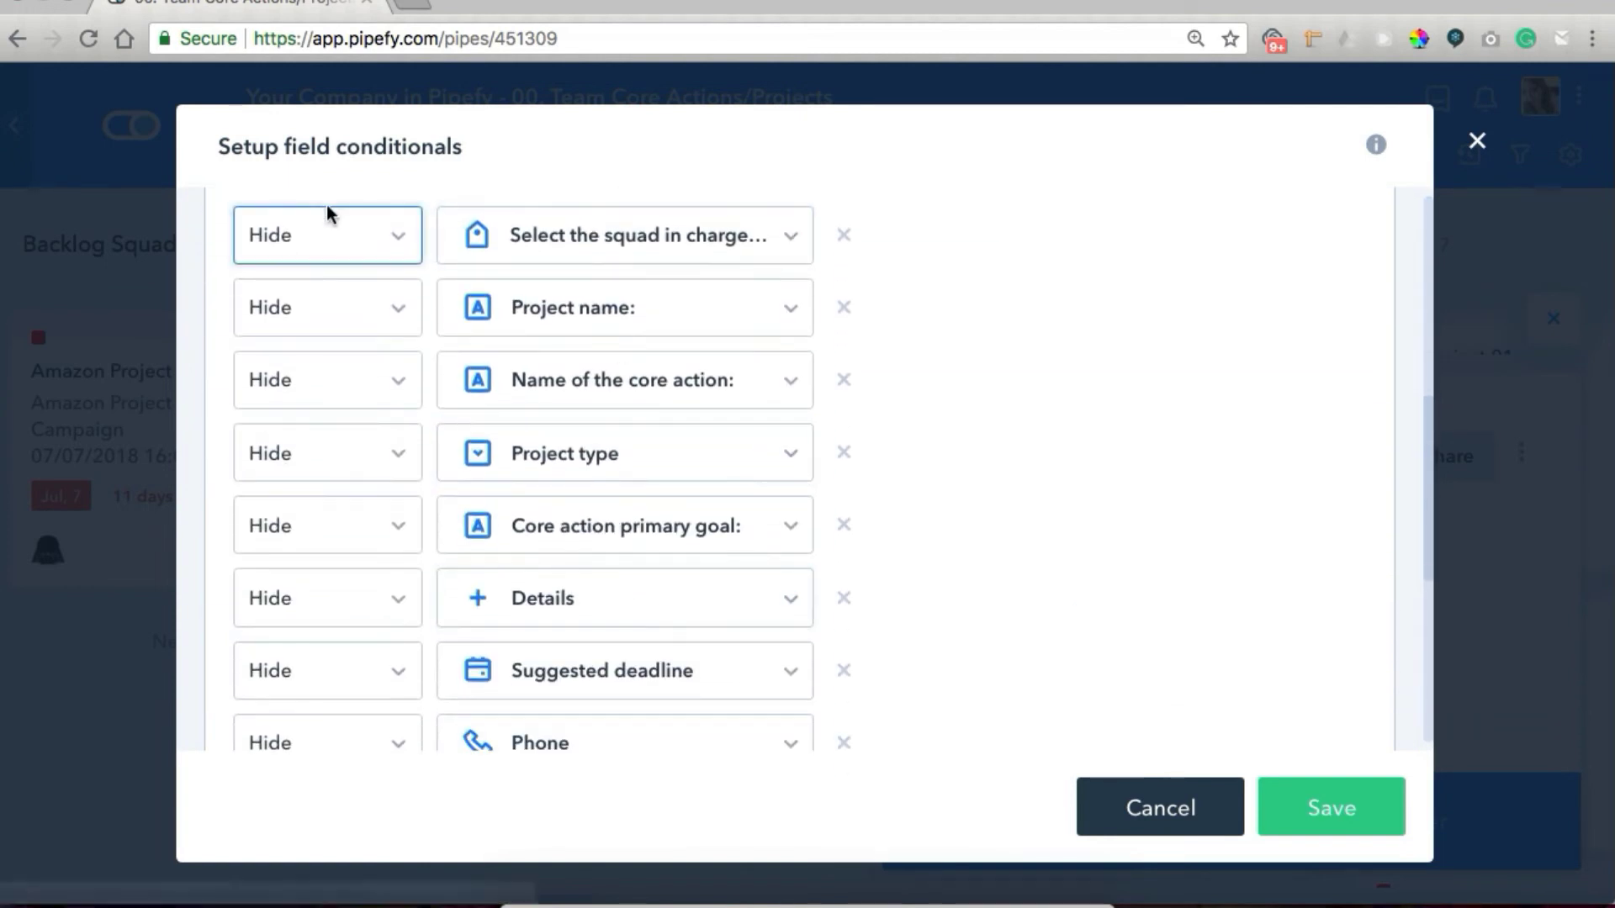
scroll(559, 631, "down", 2)
scroll(815, 630, "up", 2)
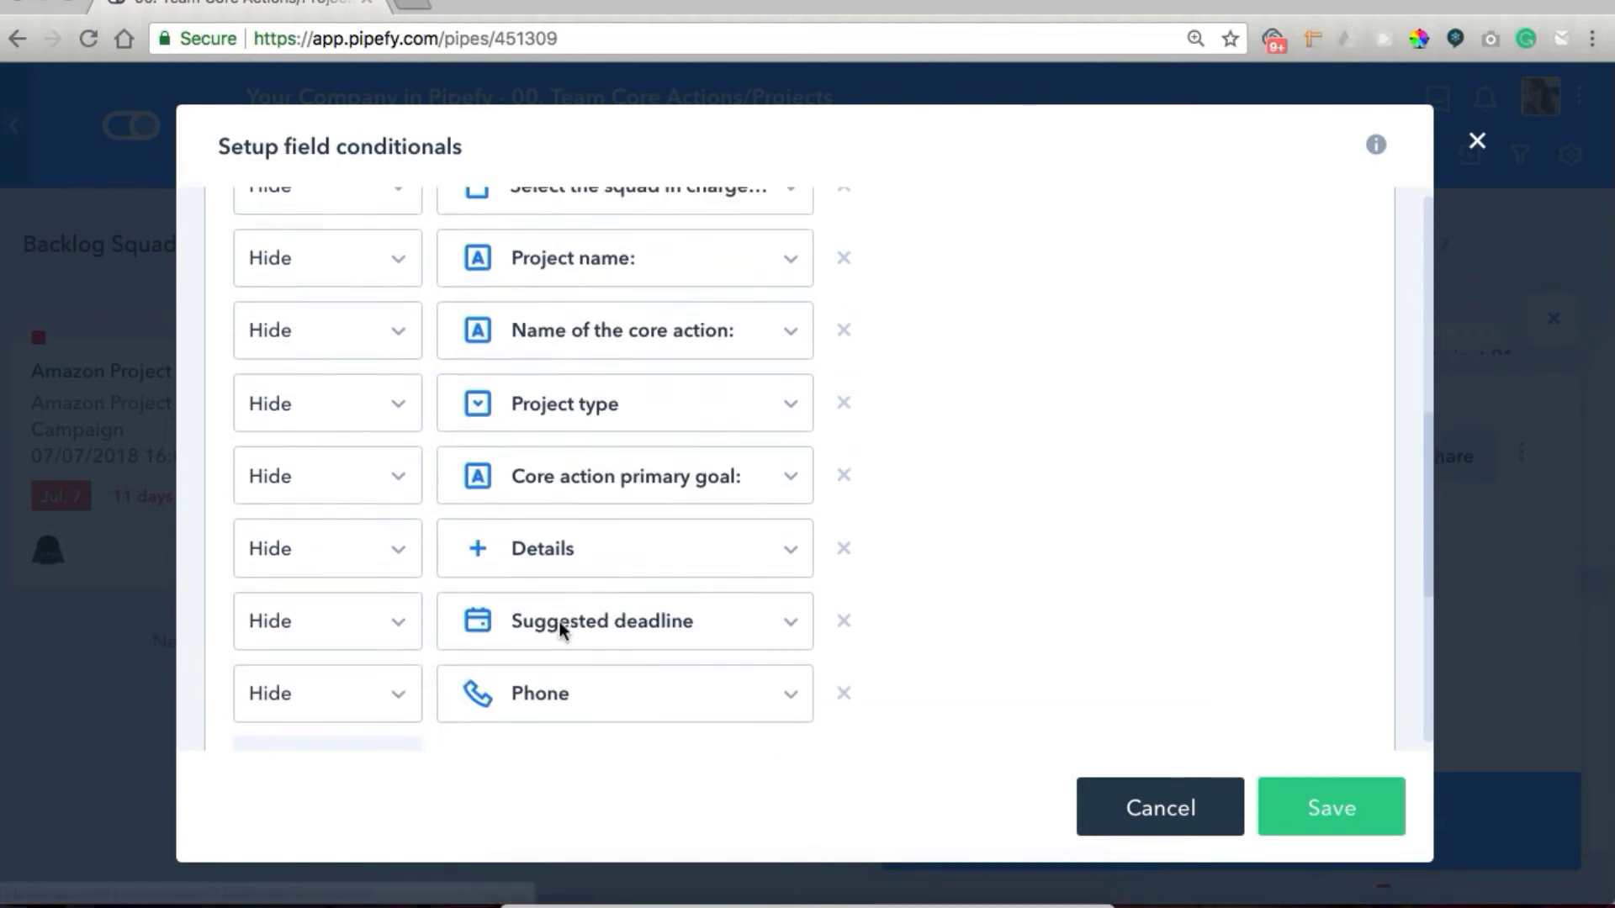
left_click(1102, 791)
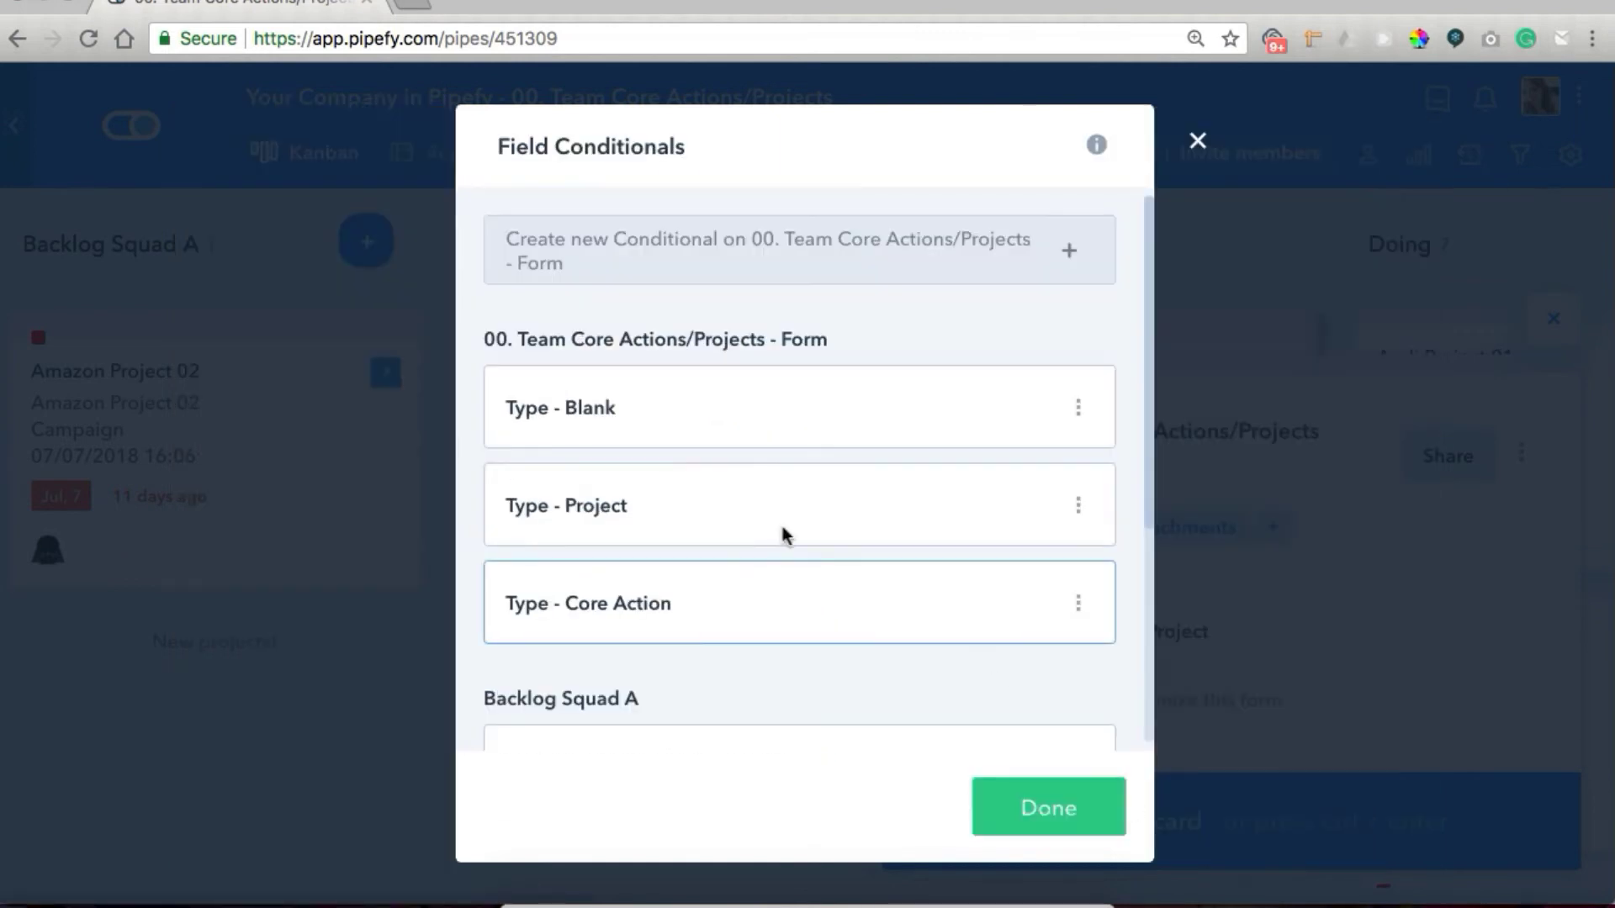
Review the condition and show/hide actions of the "Type - Project" conditional, save it, and close the conditionals and the new card form.
left_click(599, 522)
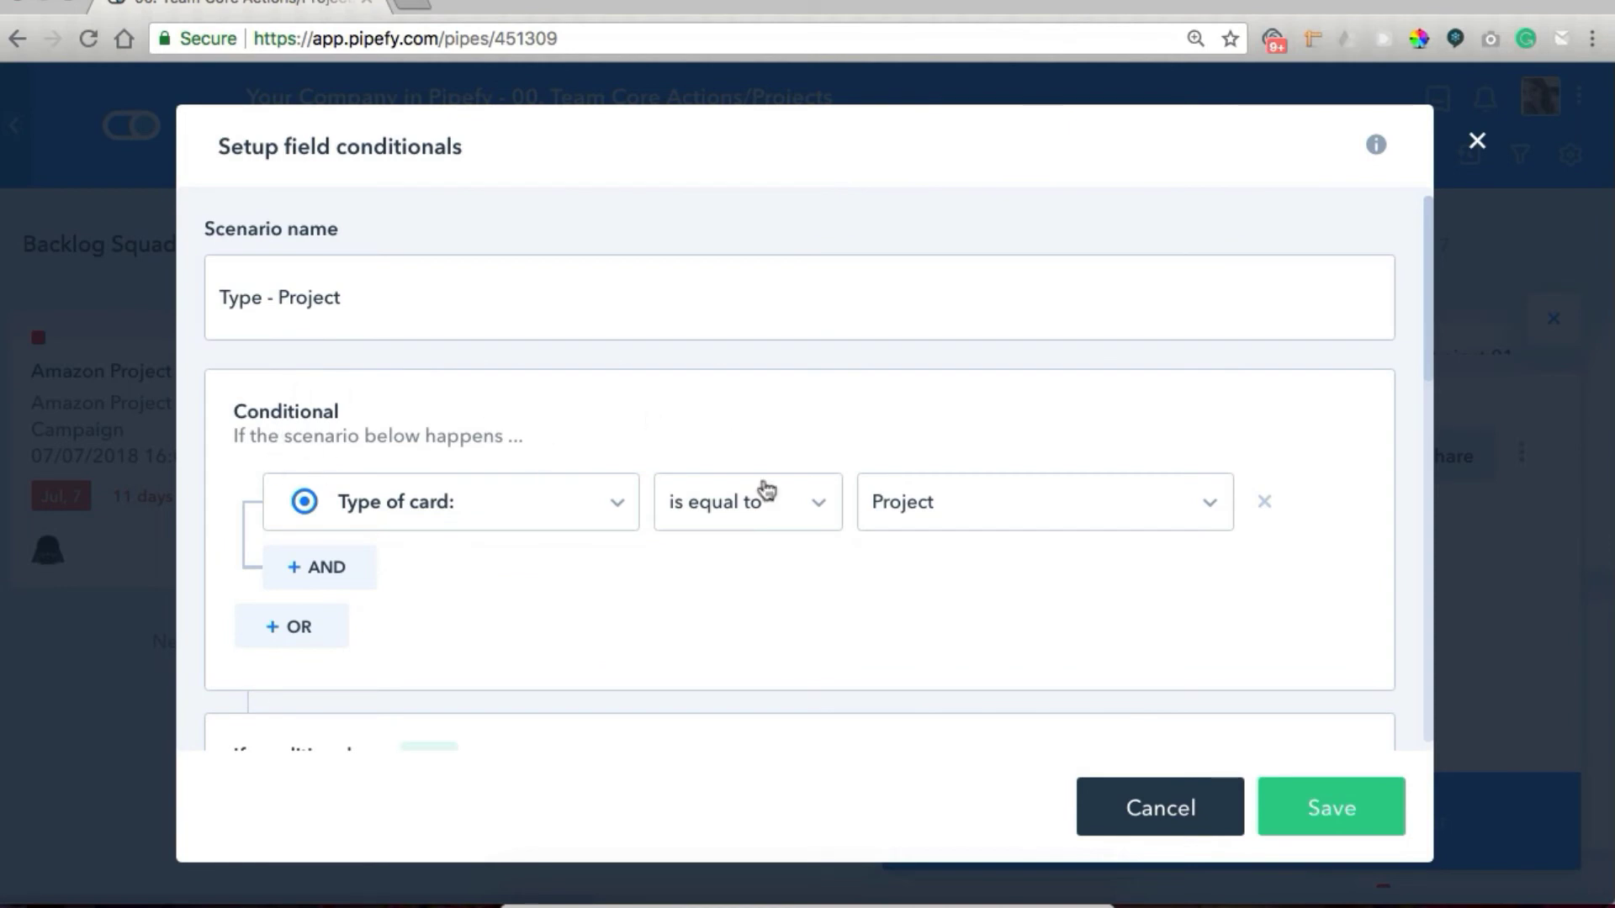
scroll(921, 580, "down", 10)
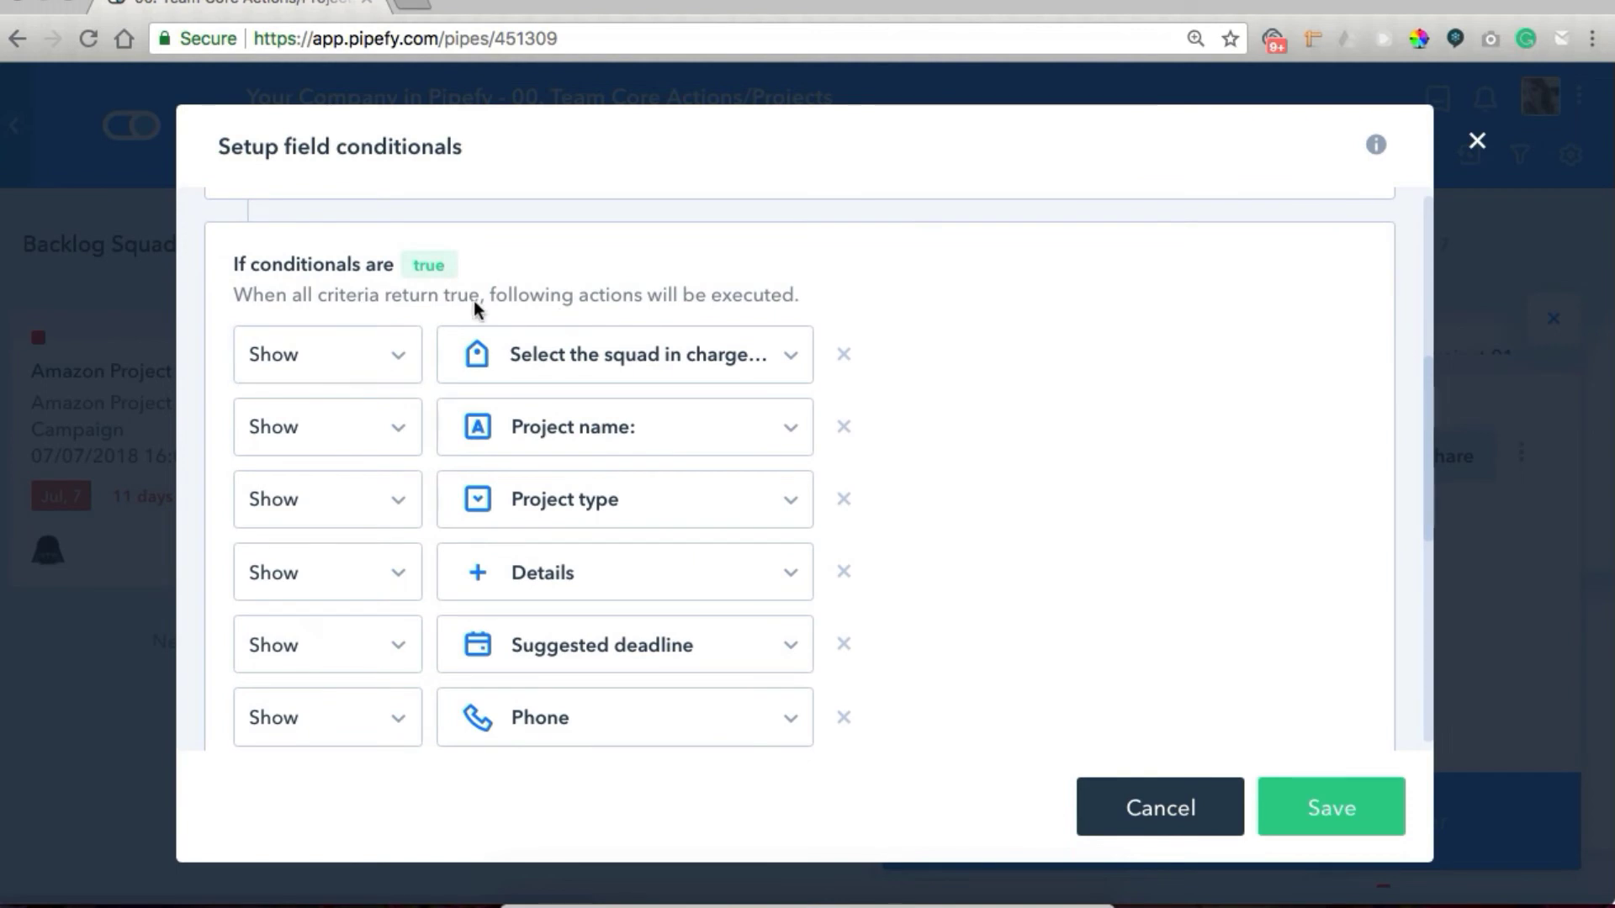
scroll(504, 501, "down", 3)
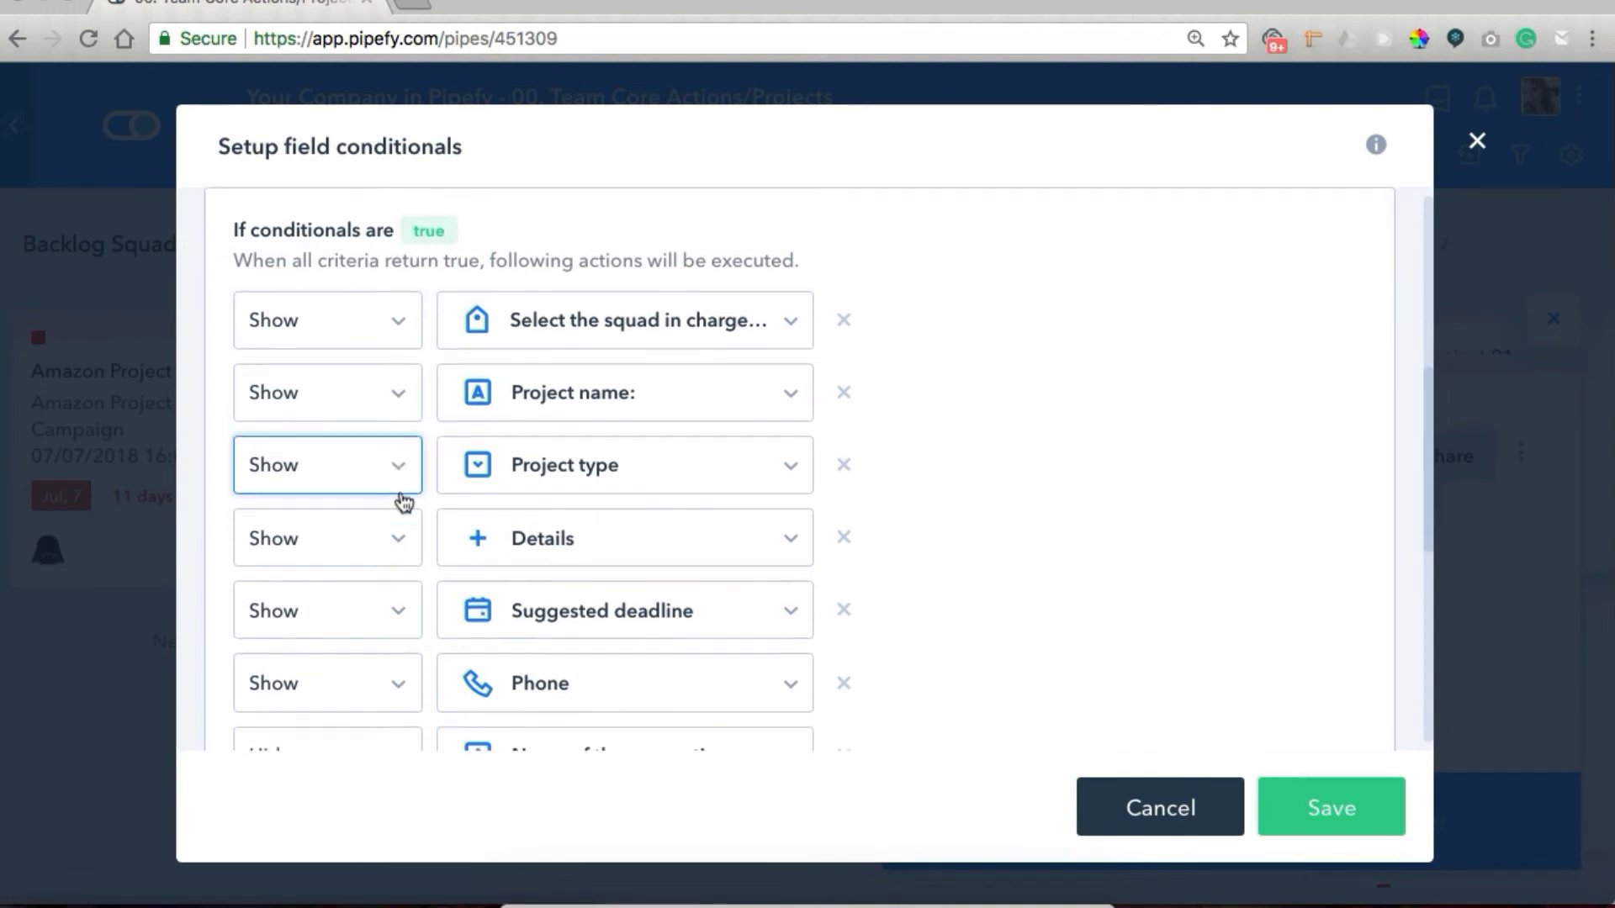
scroll(366, 665, "down", 3)
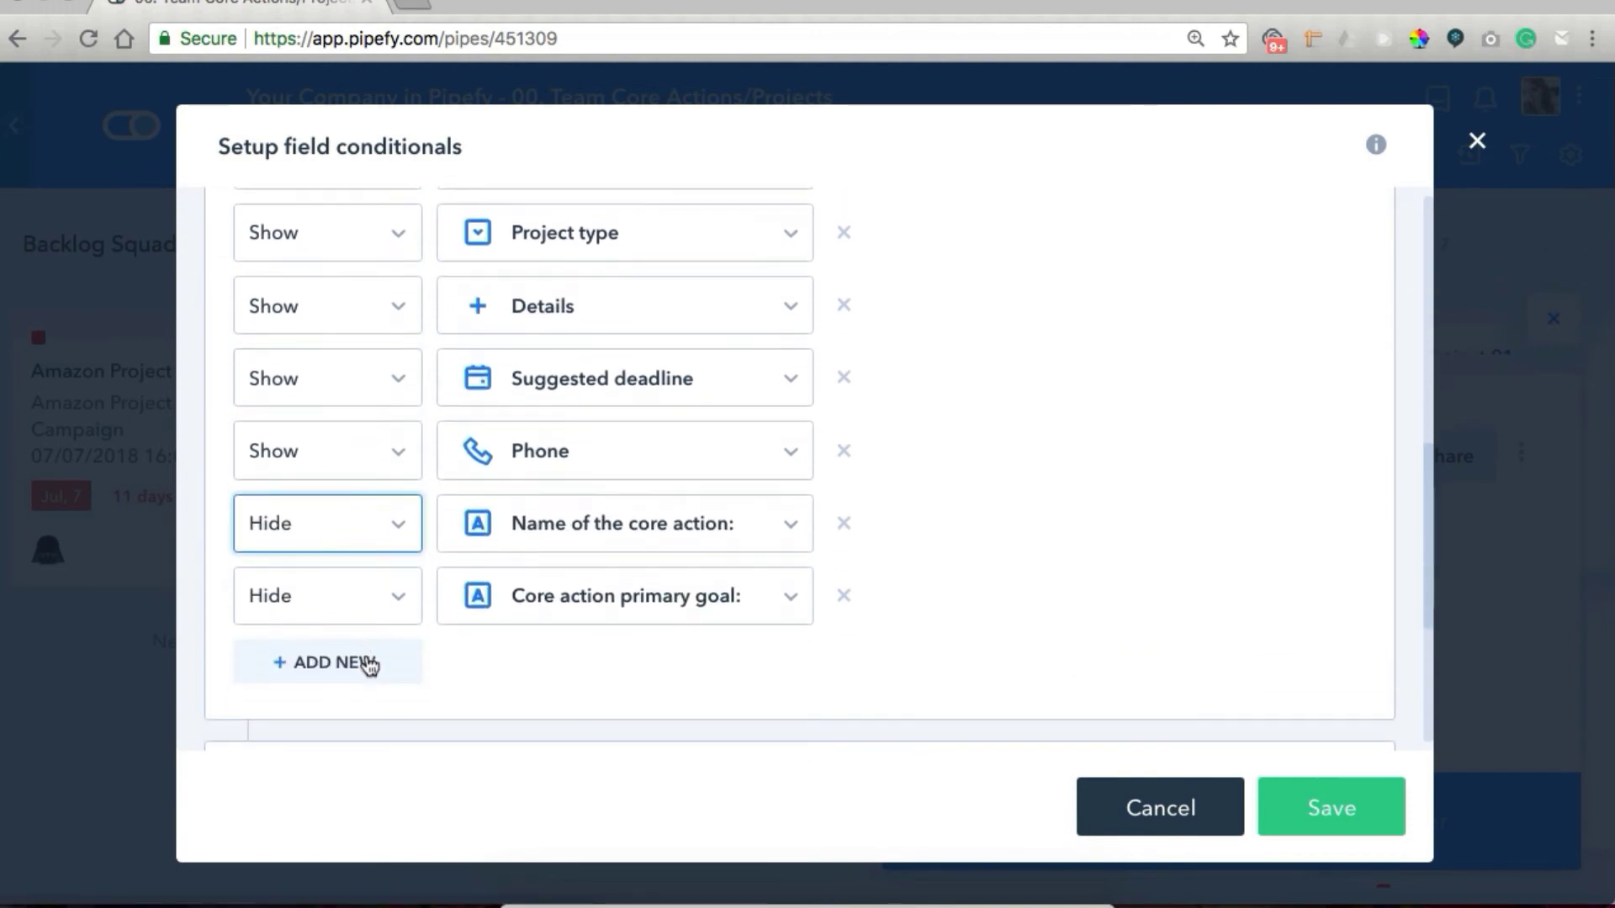
left_click(1389, 810)
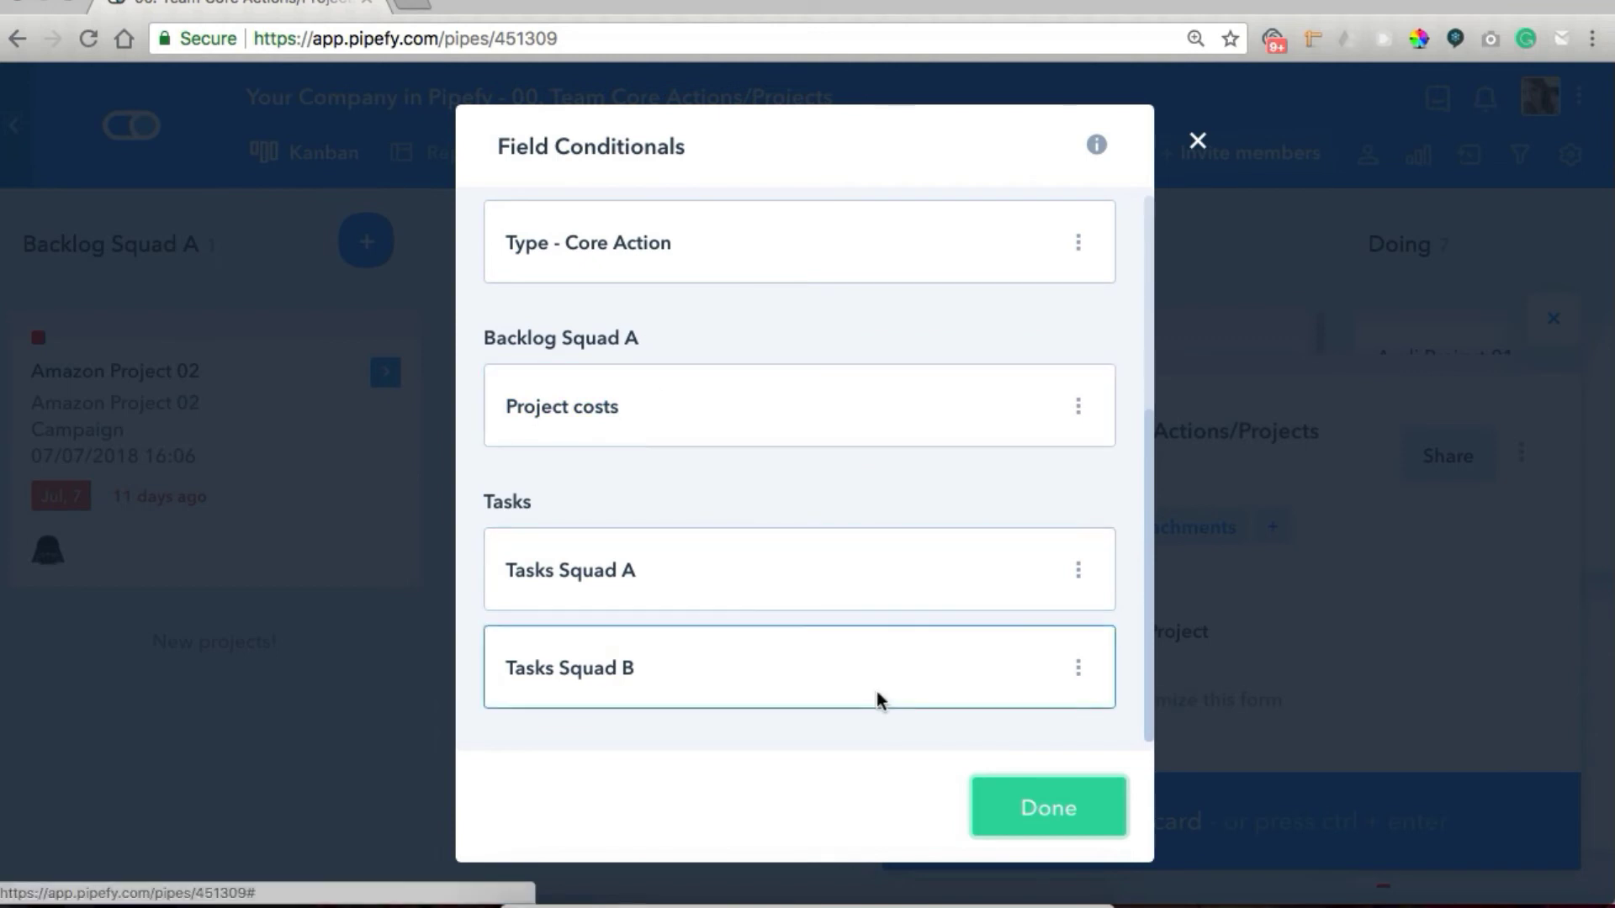
left_click(1040, 827)
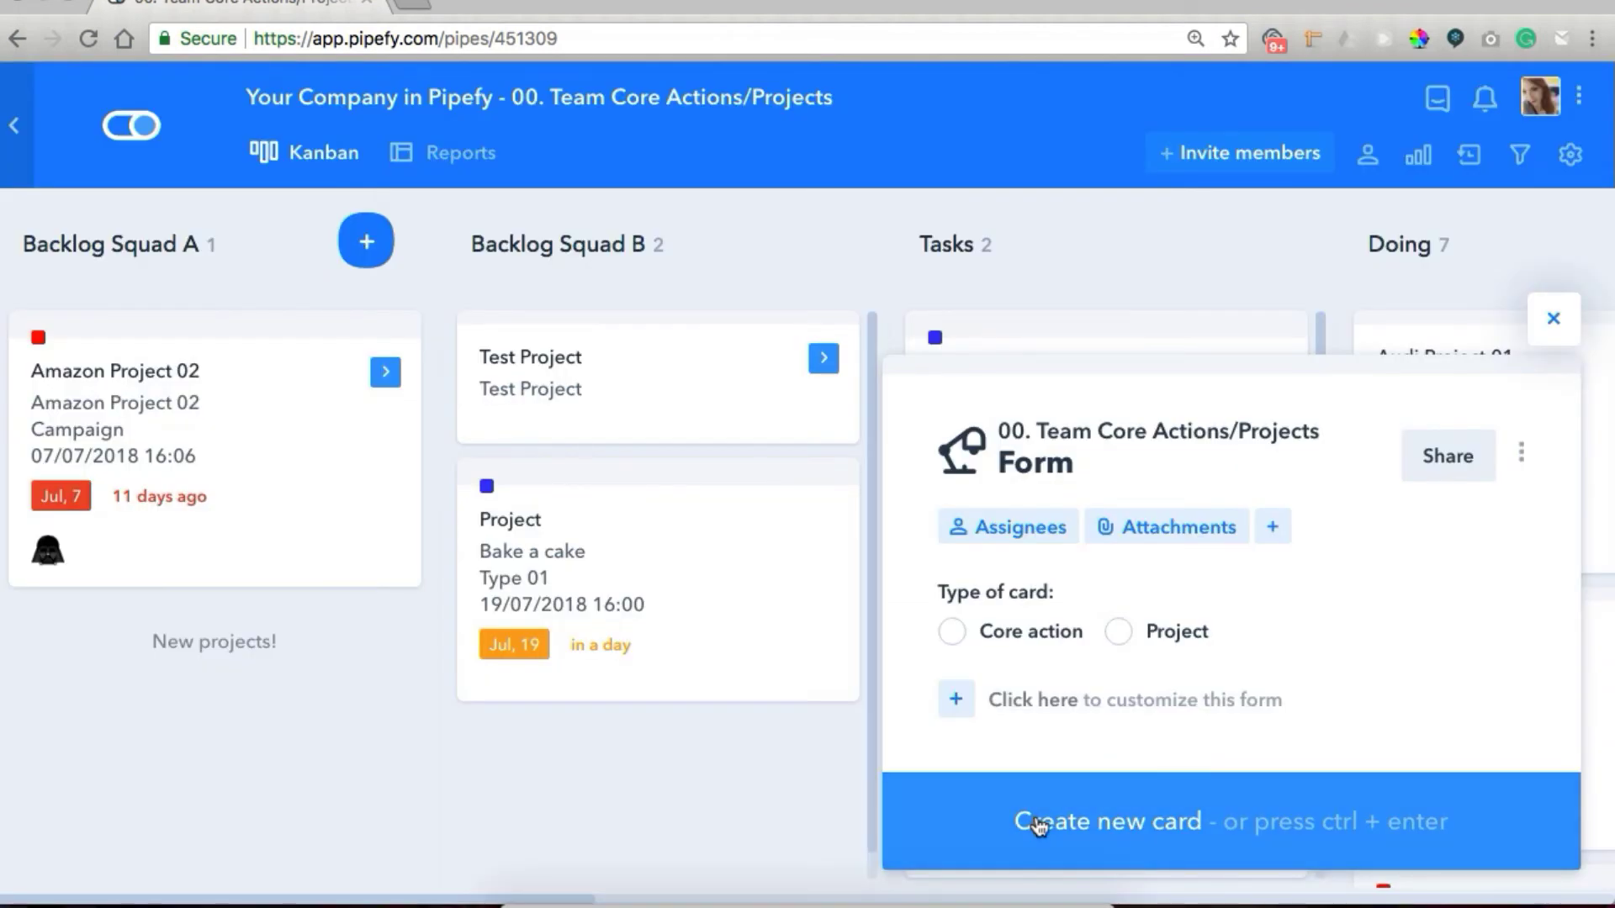
left_click(1553, 319)
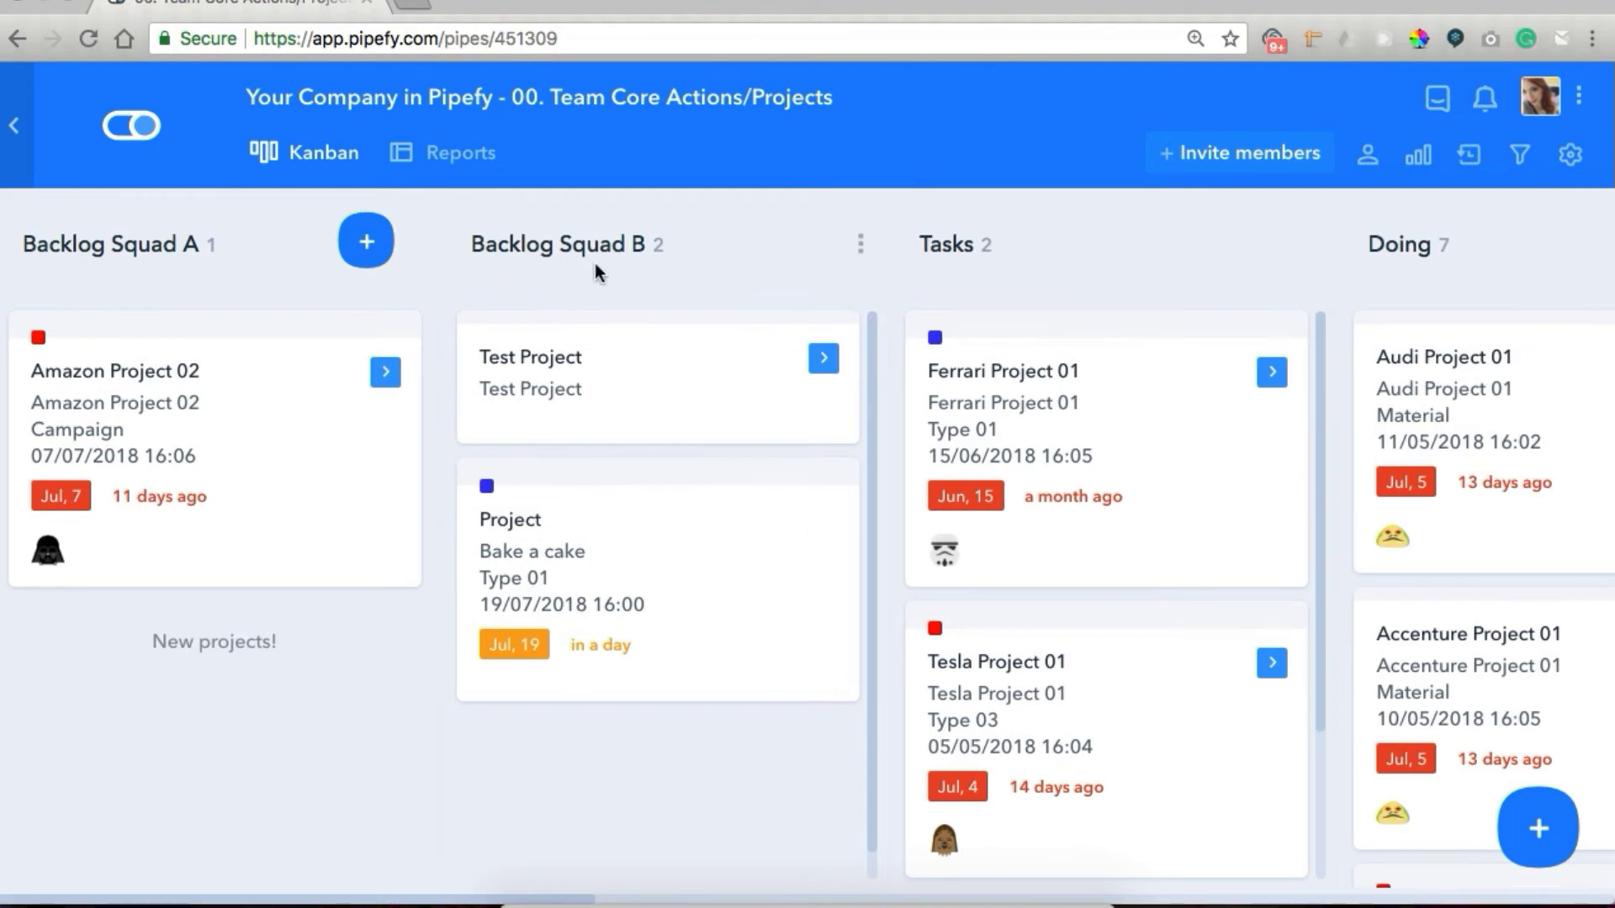
Open the "Bake a cake" project card in Backlog Squad B and examine its phase fields and activity history.
mouse_move(486, 481)
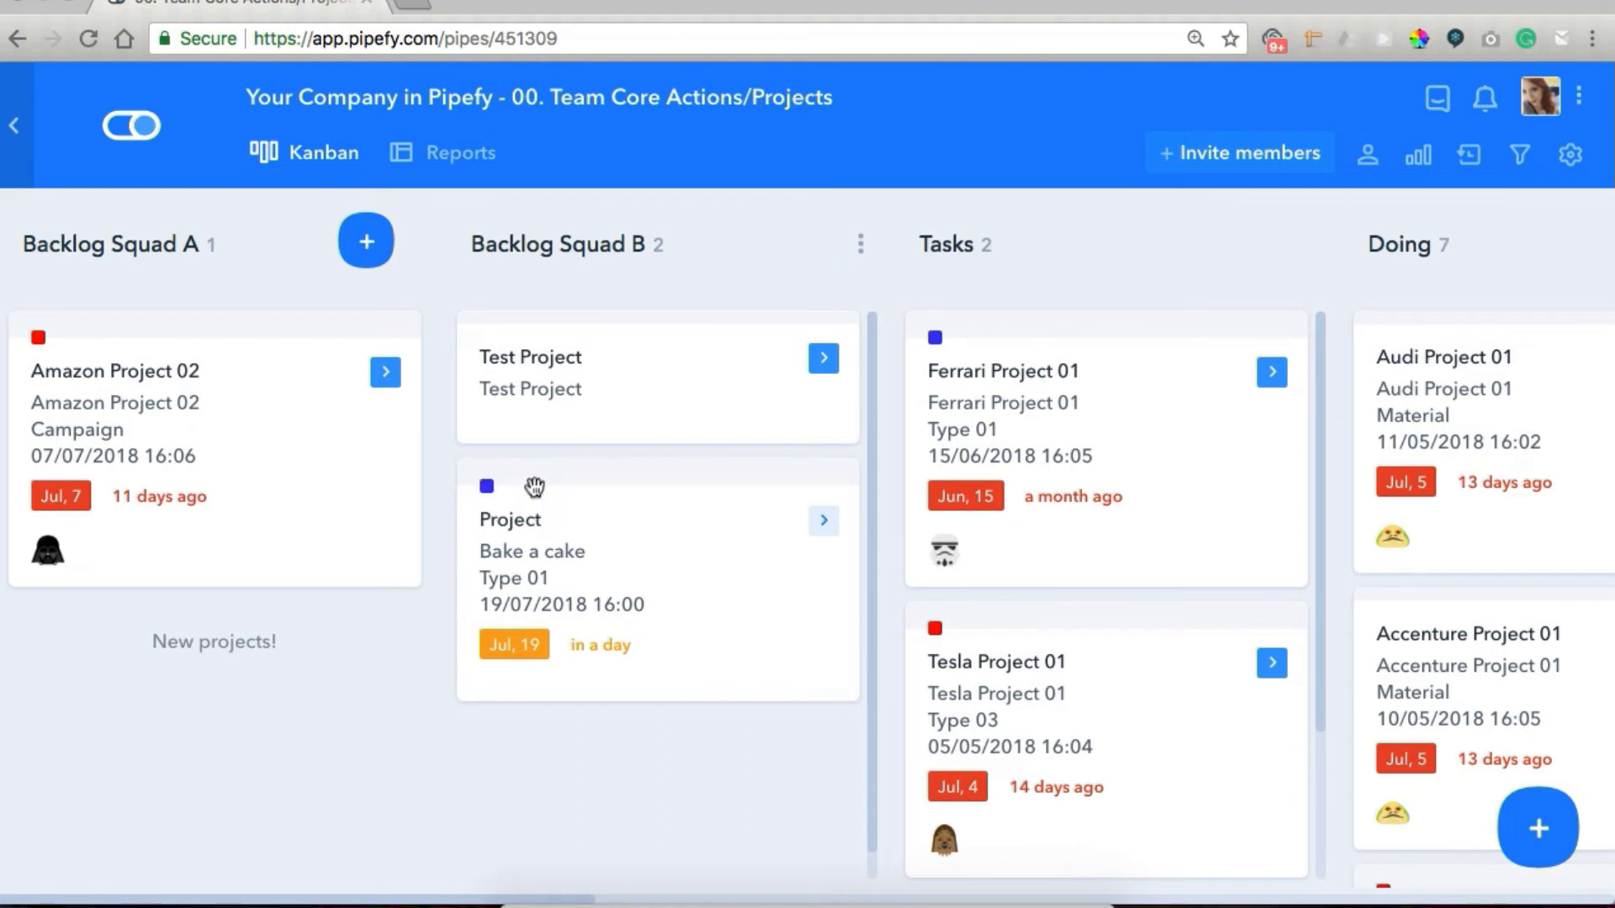
left_click(602, 555)
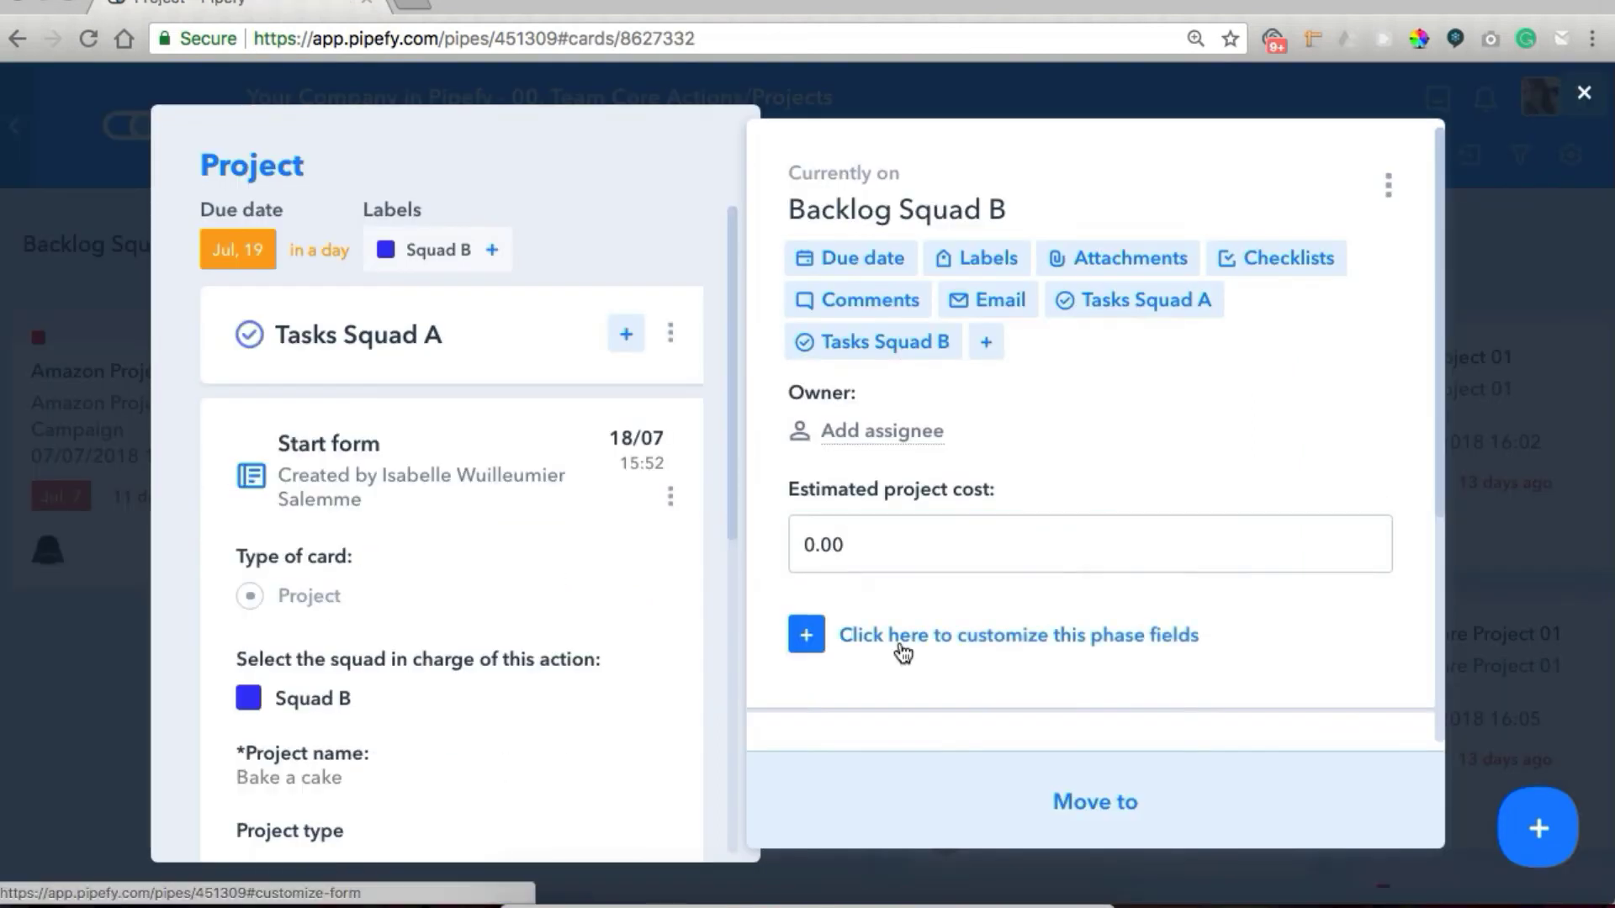
scroll(902, 653, "down", 5)
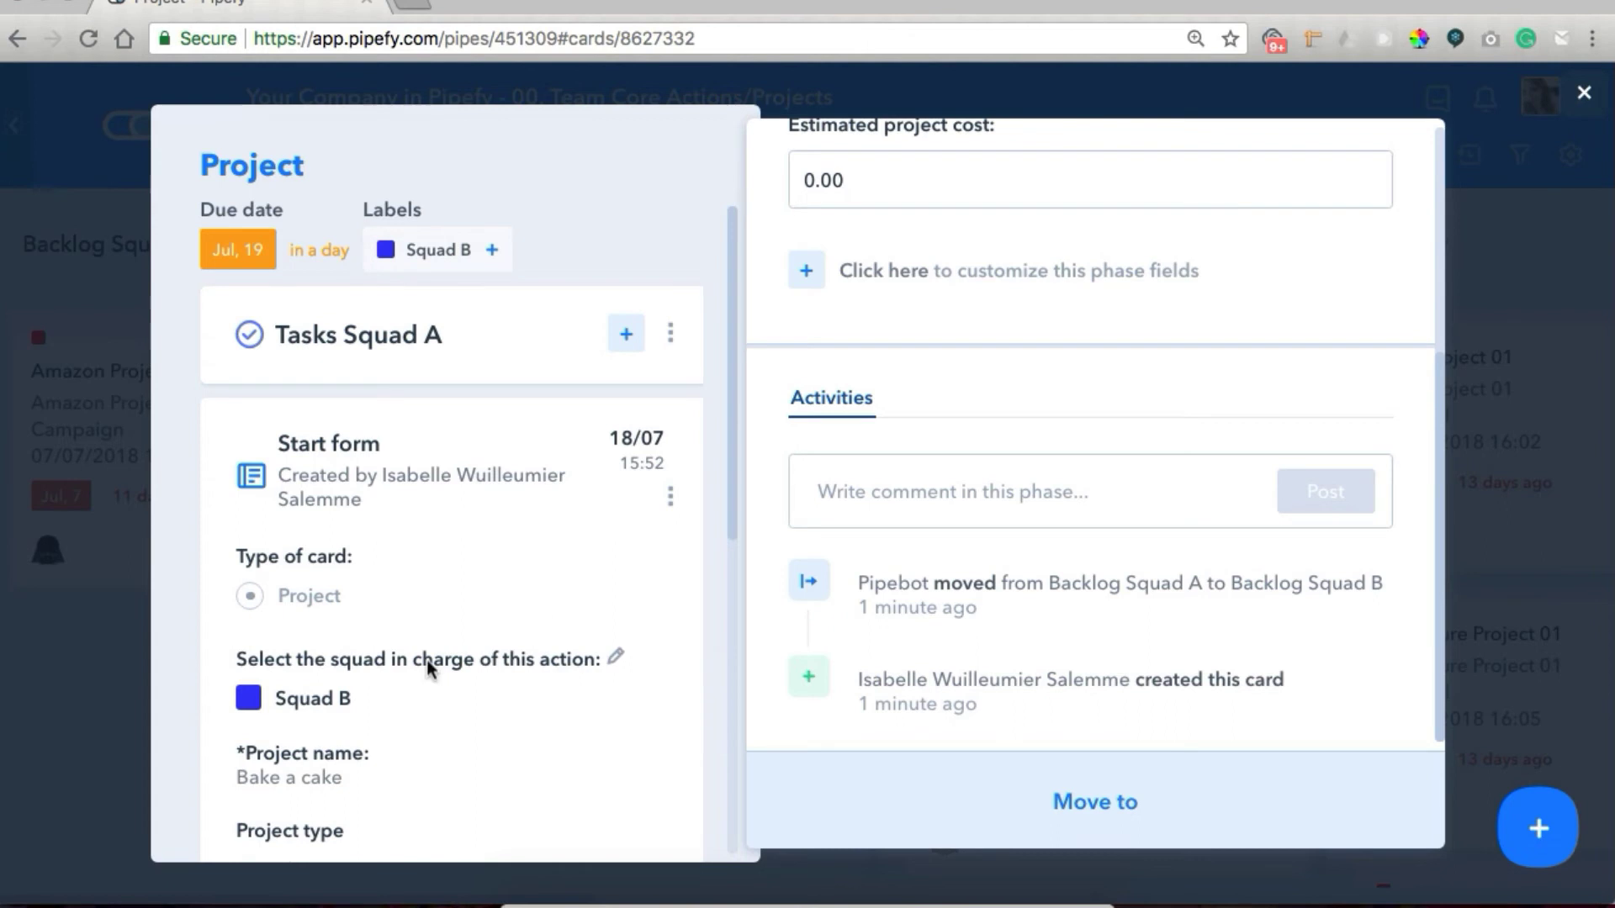
Close the project card and open the organization's list of automations in a new browser tab.
left_click(87, 649)
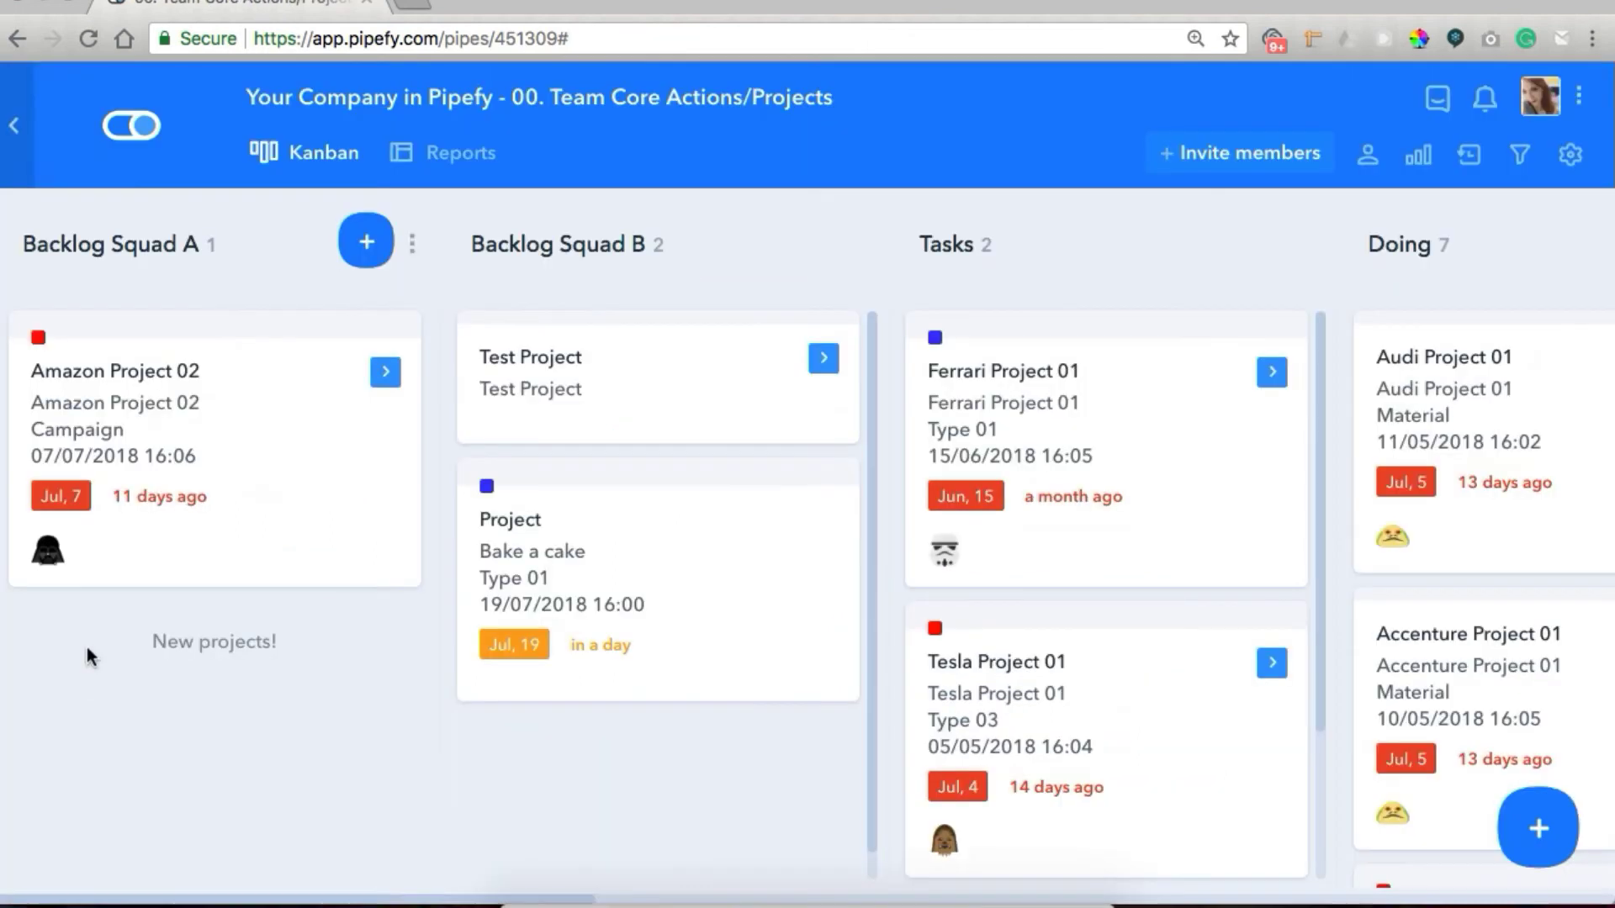
middle_click(160, 172)
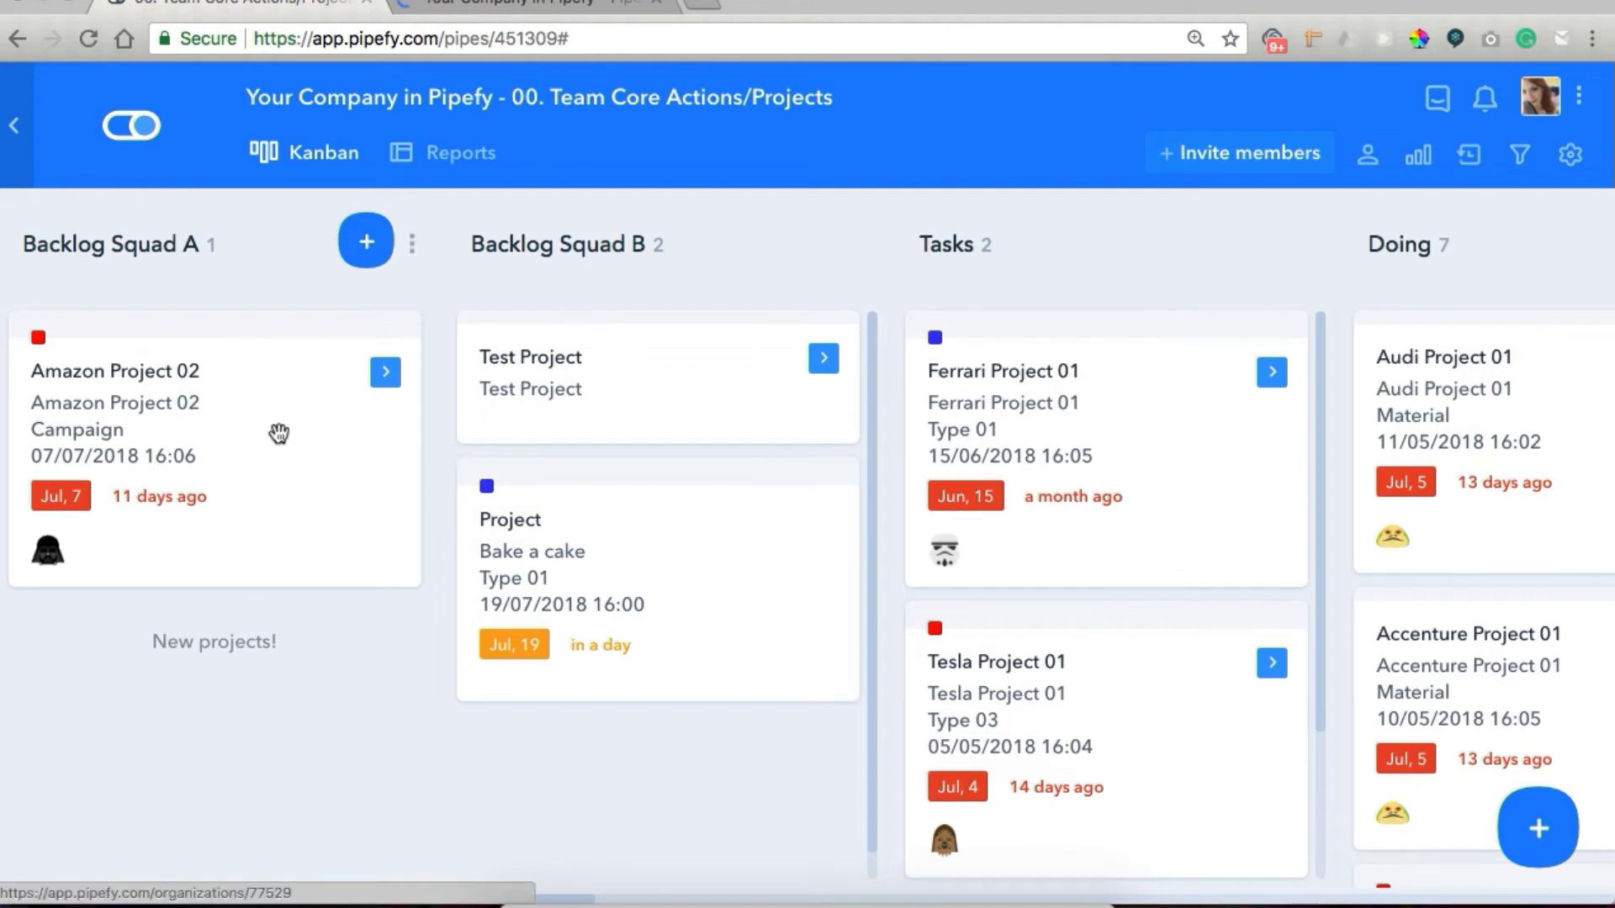
left_click(452, 5)
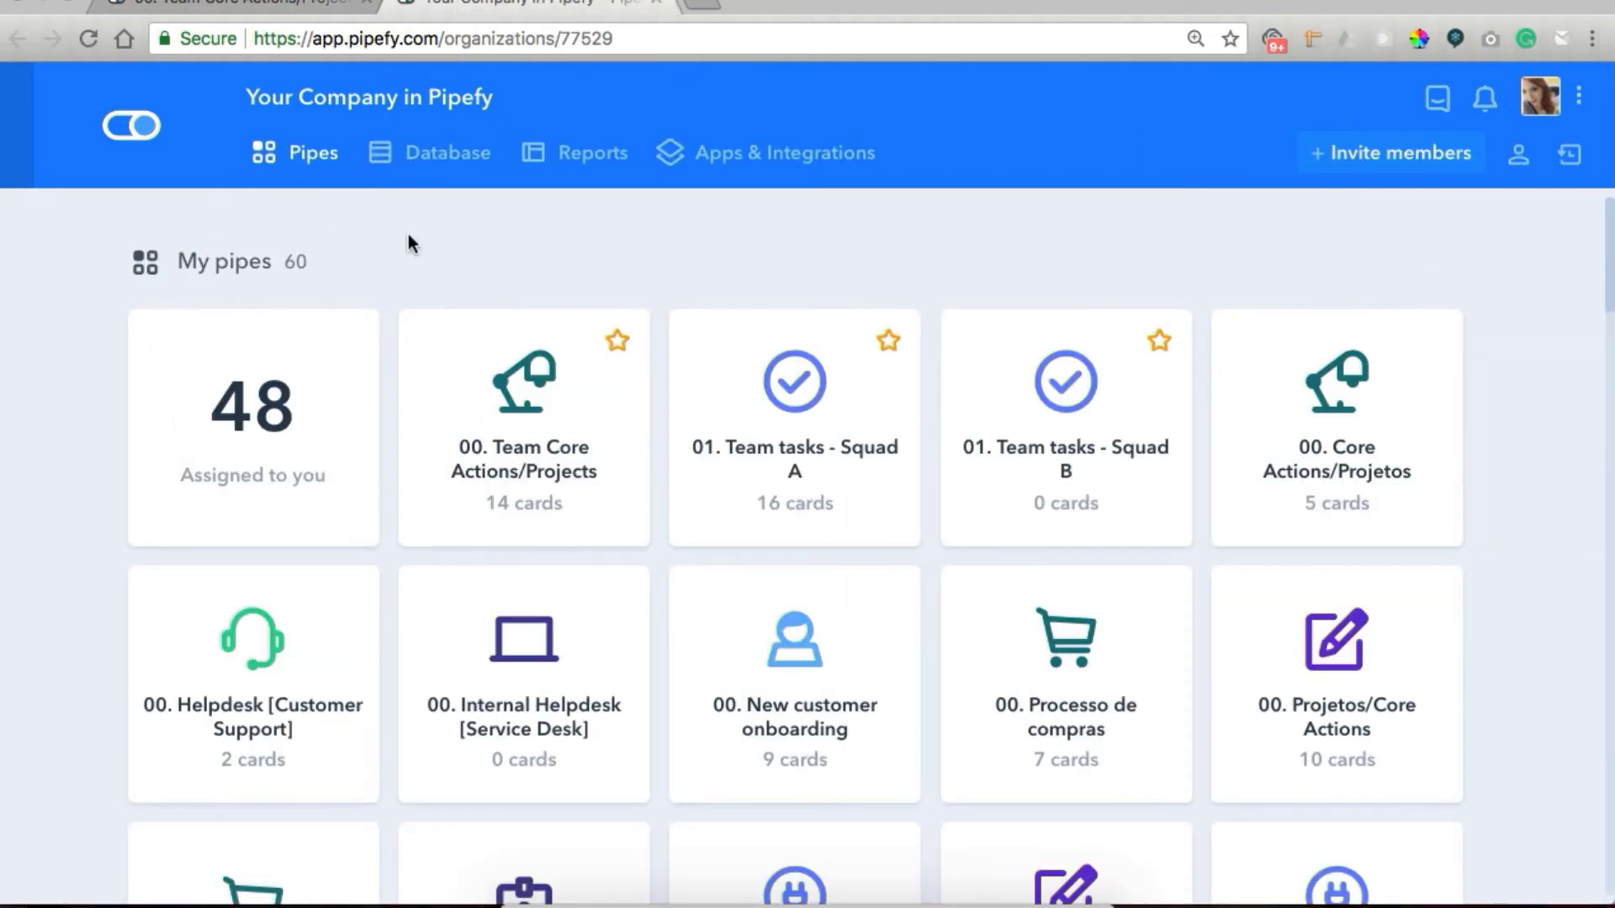
left_click(732, 169)
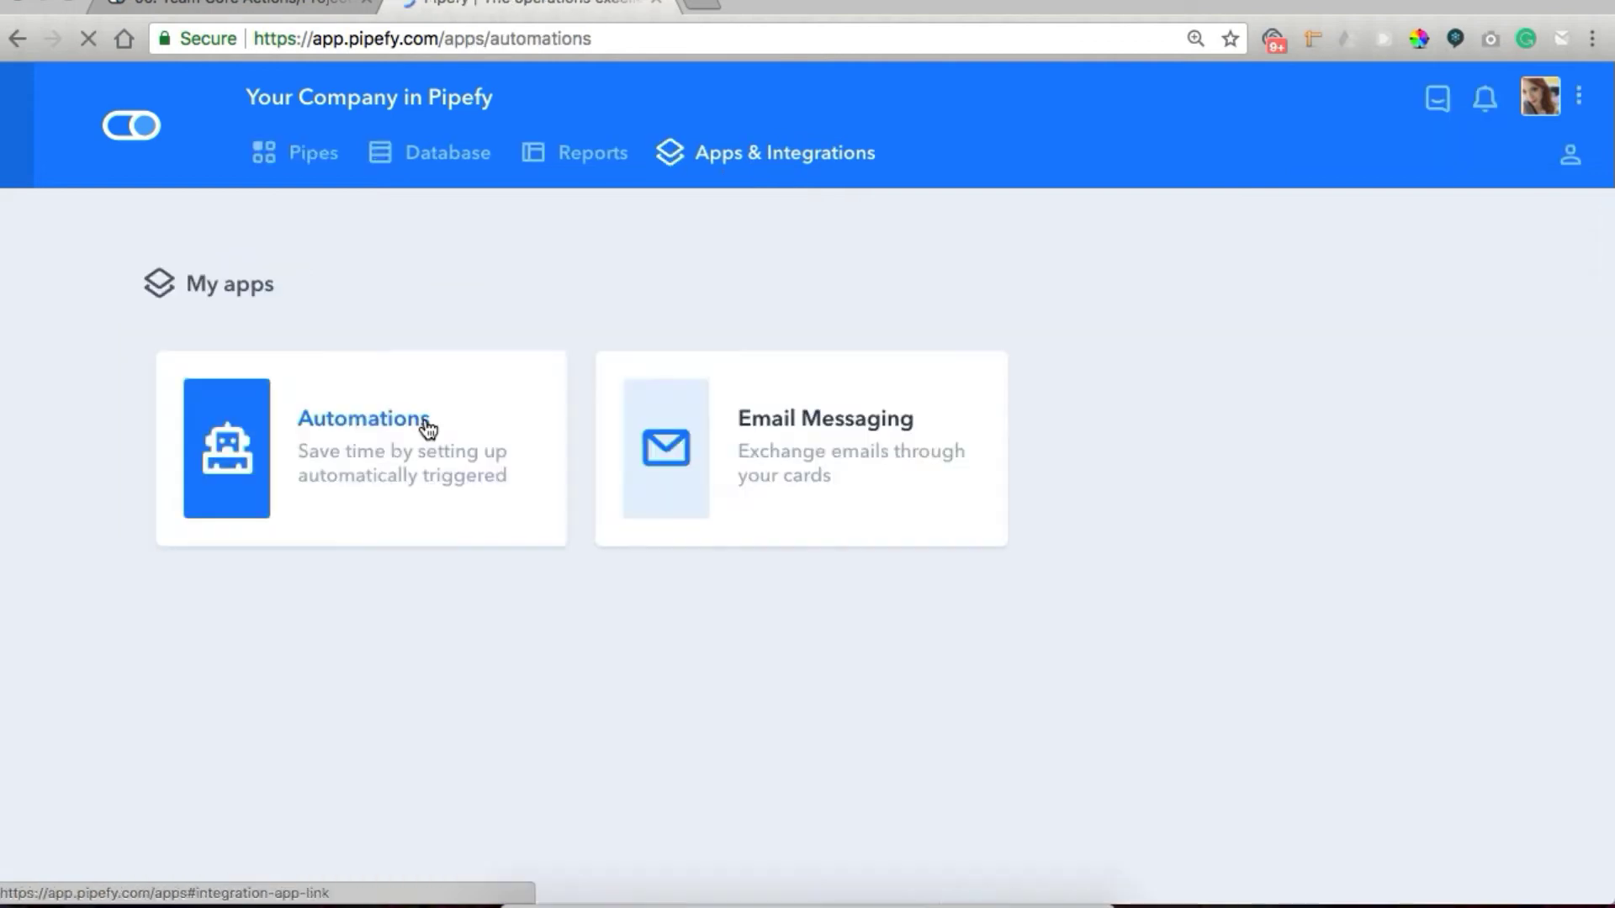
left_click(422, 422)
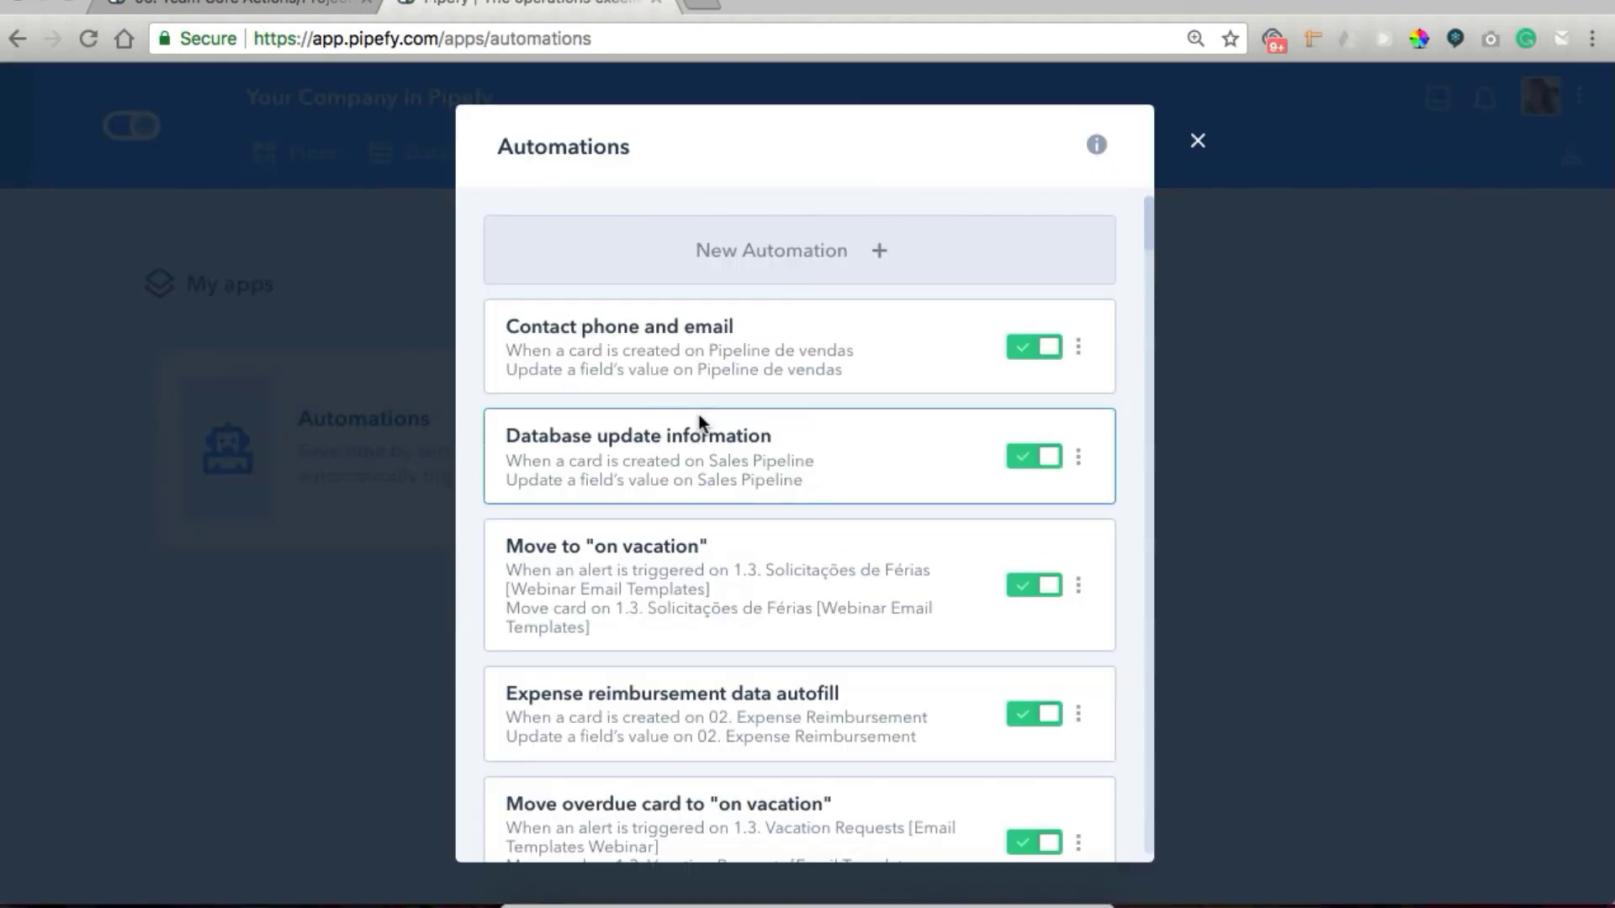
Open the "Move card to Backlog Squad B" automation and examine its trigger, target phase and squad condition without changing them.
scroll(774, 526, "down", 10)
scroll(775, 531, "down", 20)
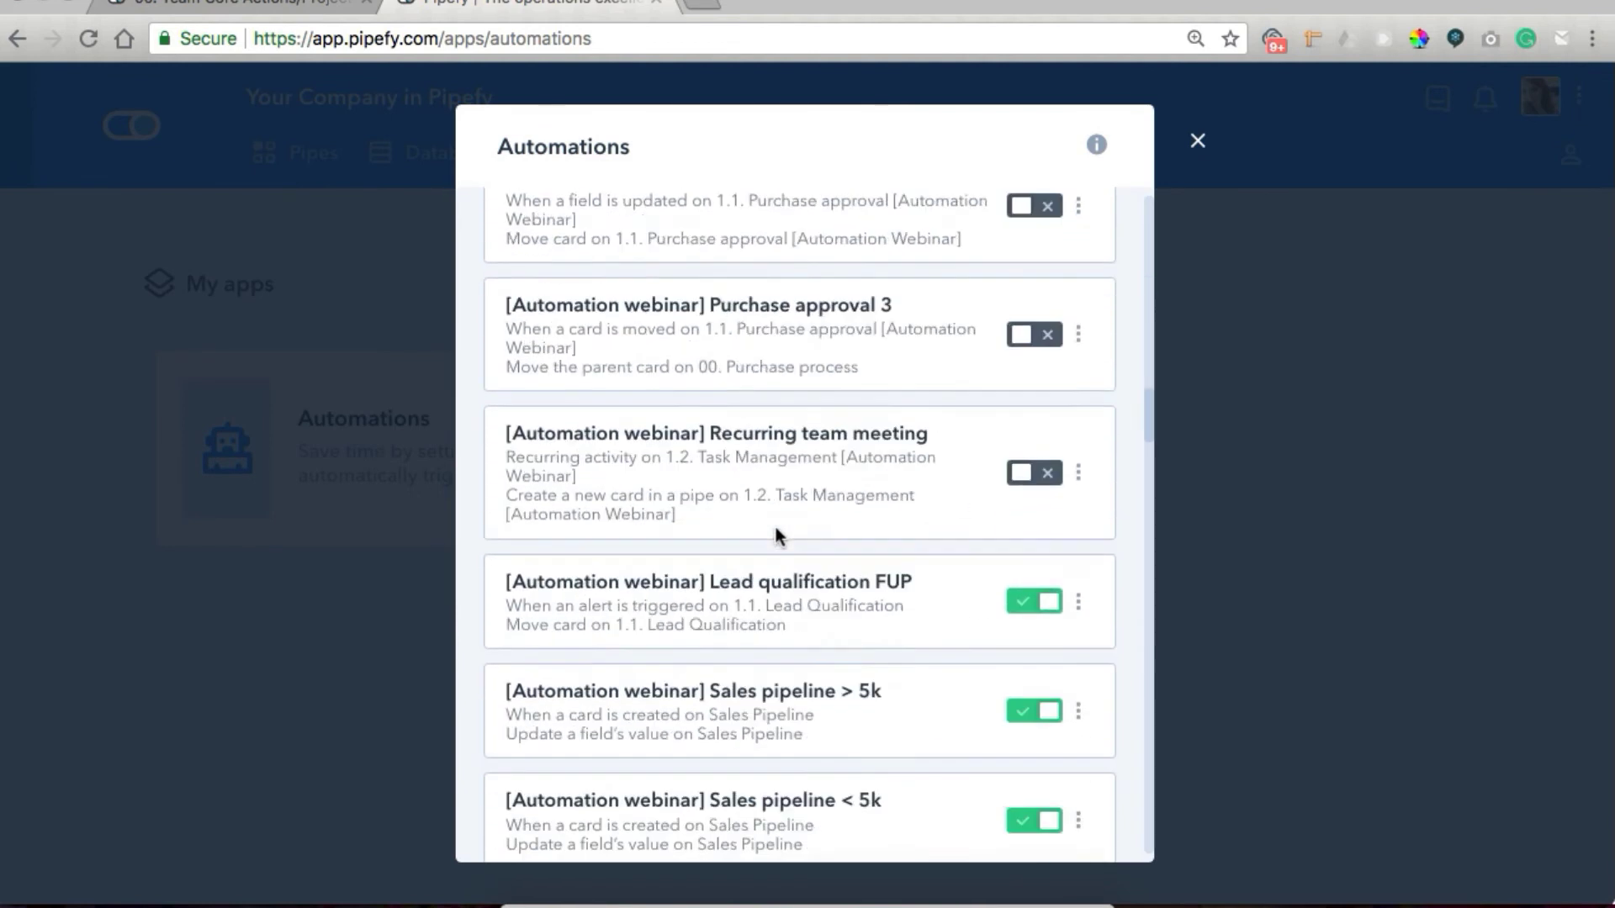
scroll(833, 530, "down", 1)
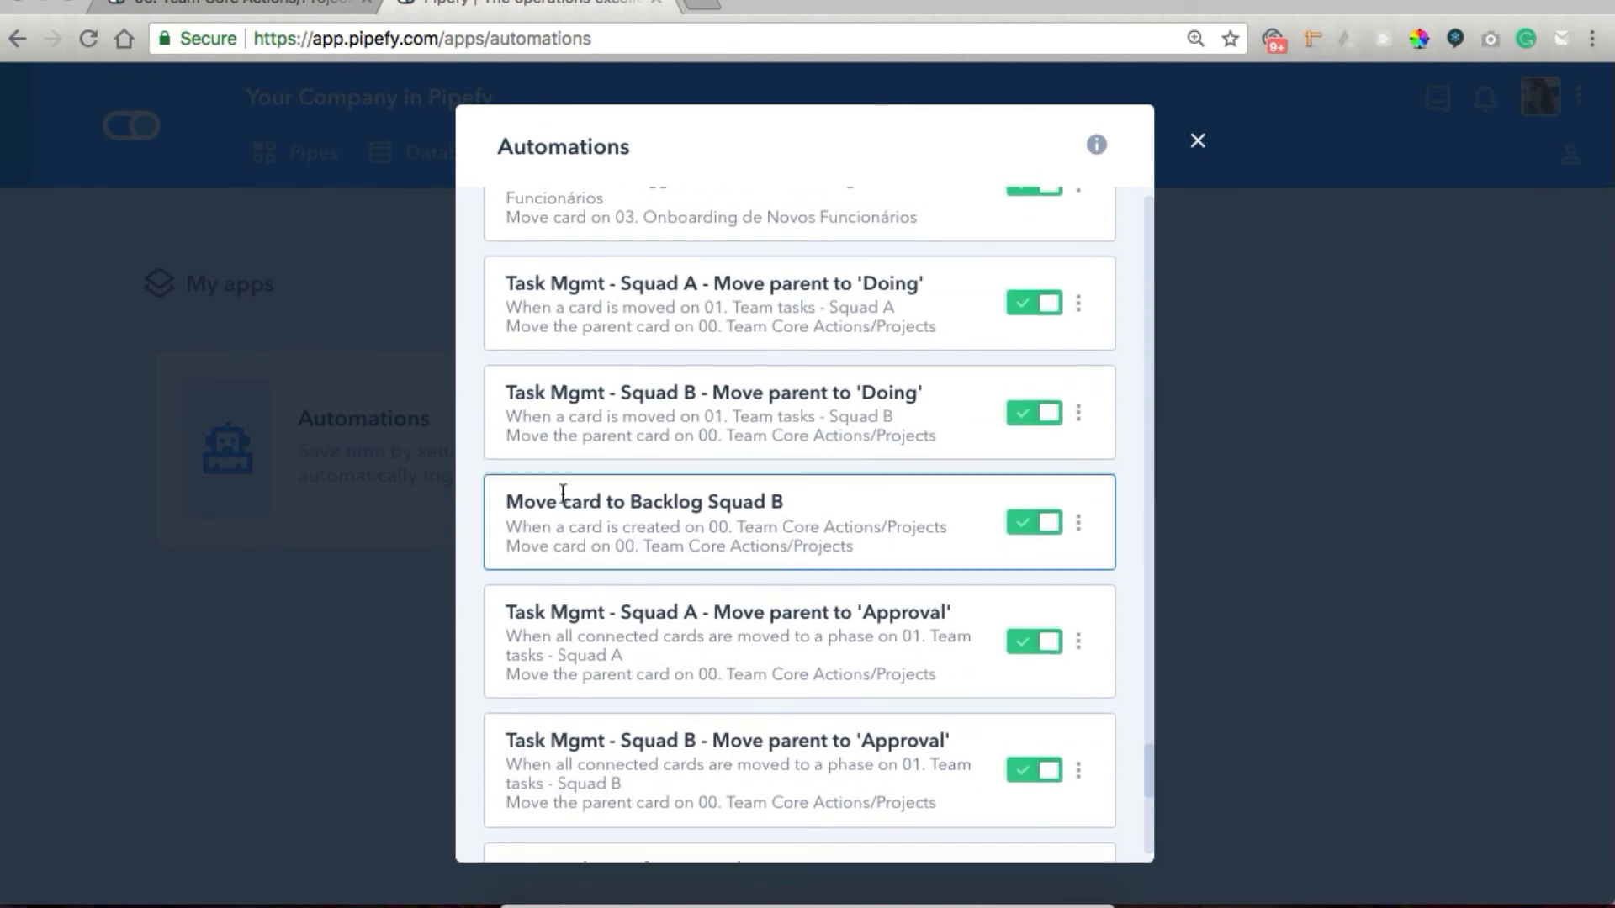
left_click(653, 516)
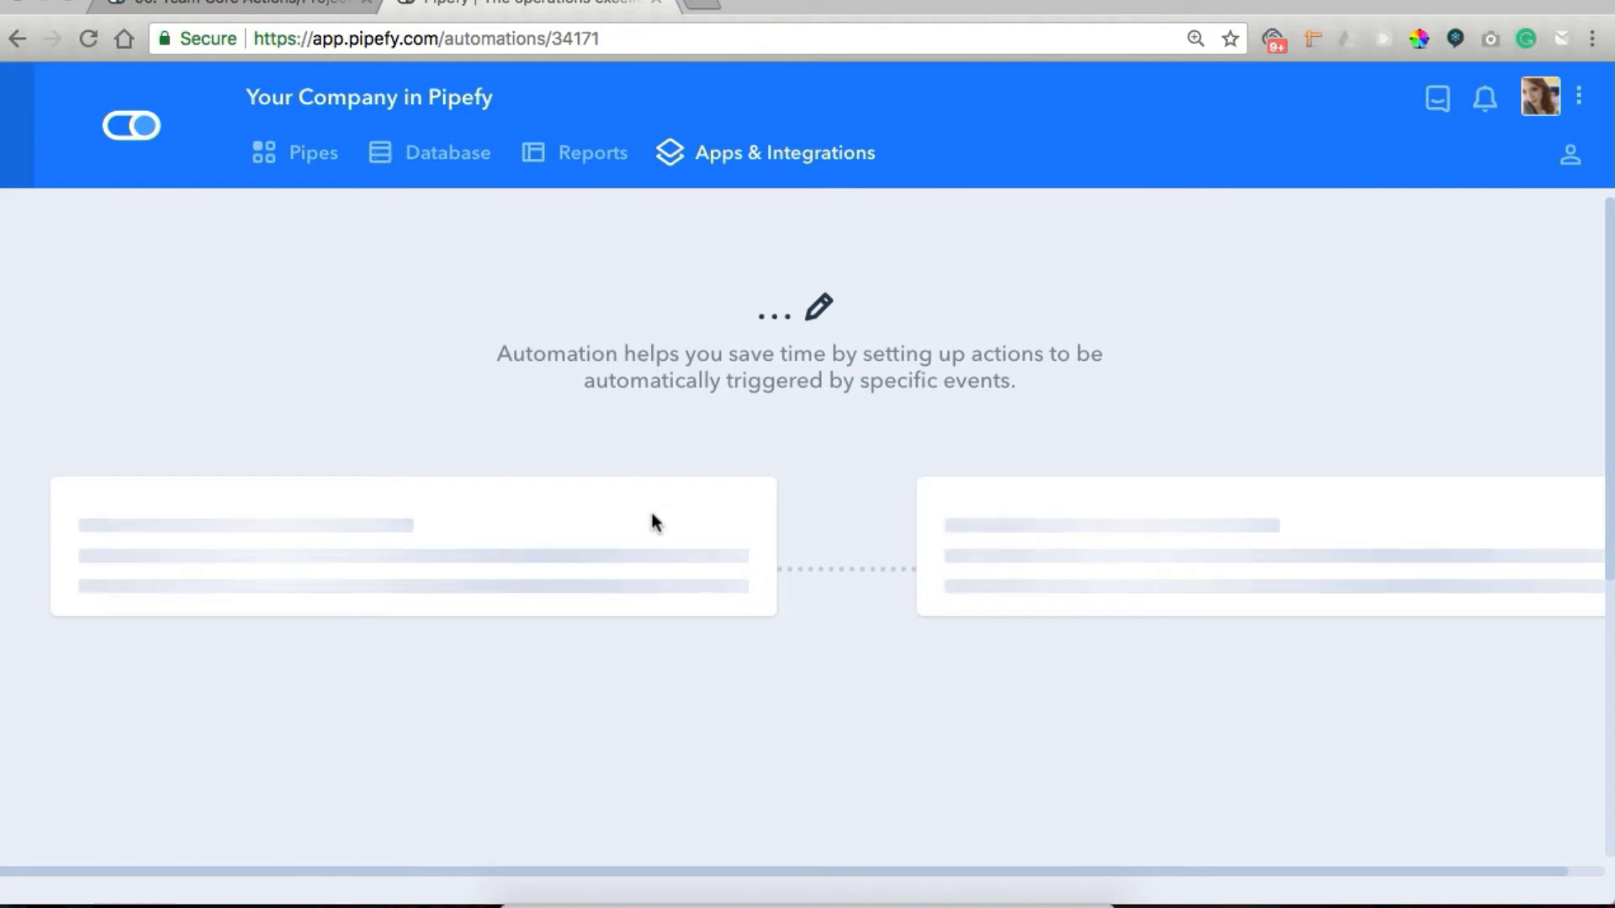
scroll(649, 508, "down", 2)
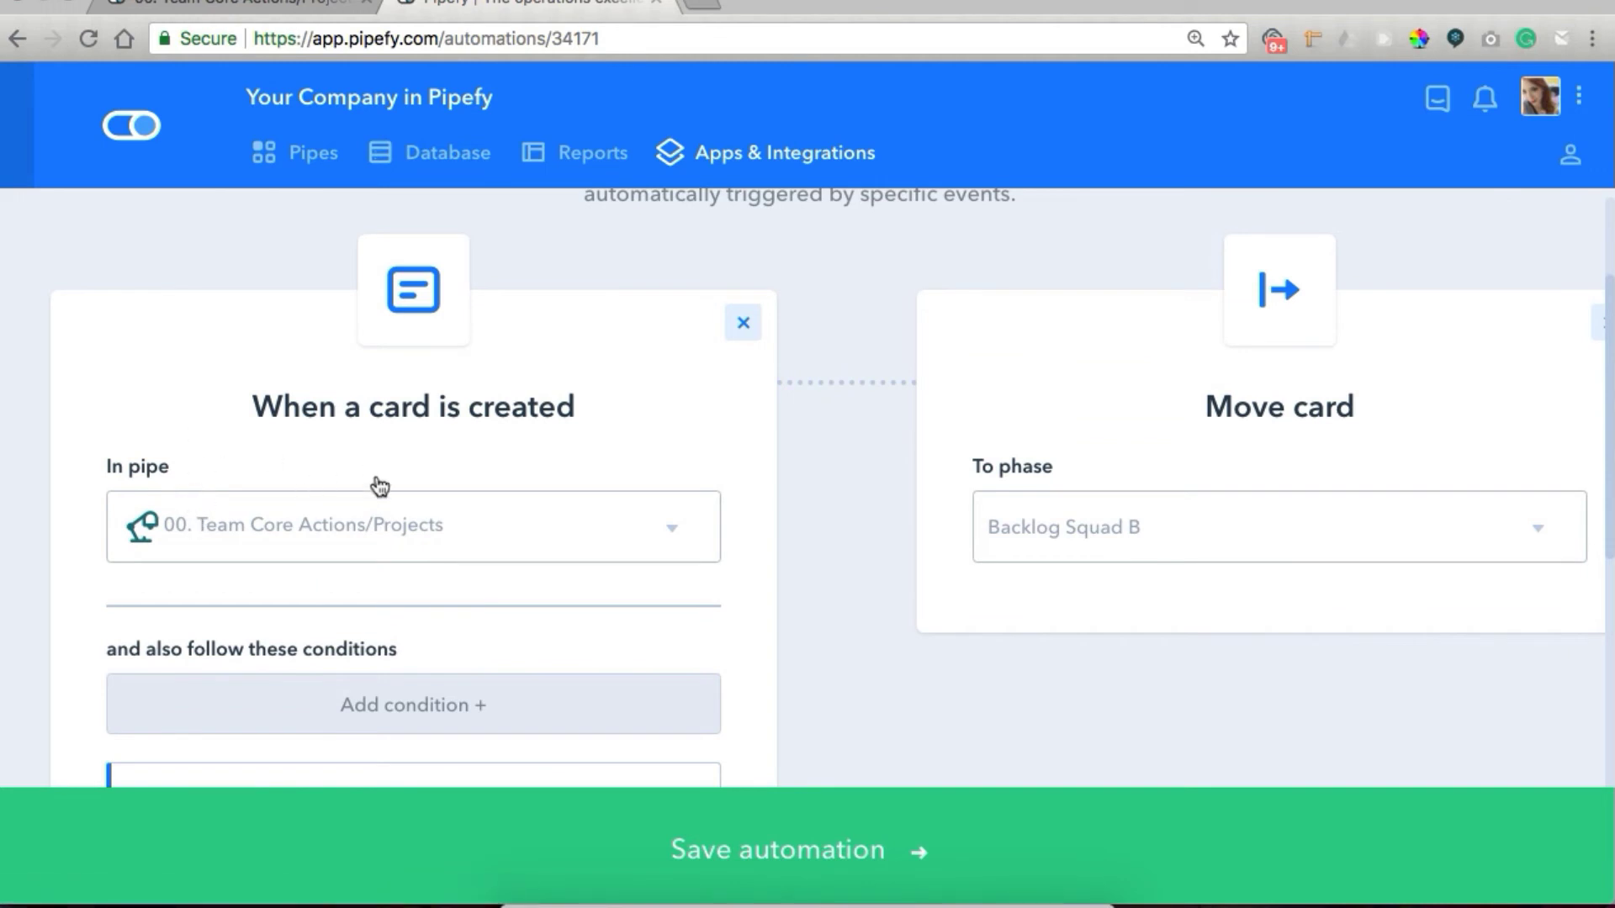
scroll(404, 483, "down", 2)
left_click(201, 612)
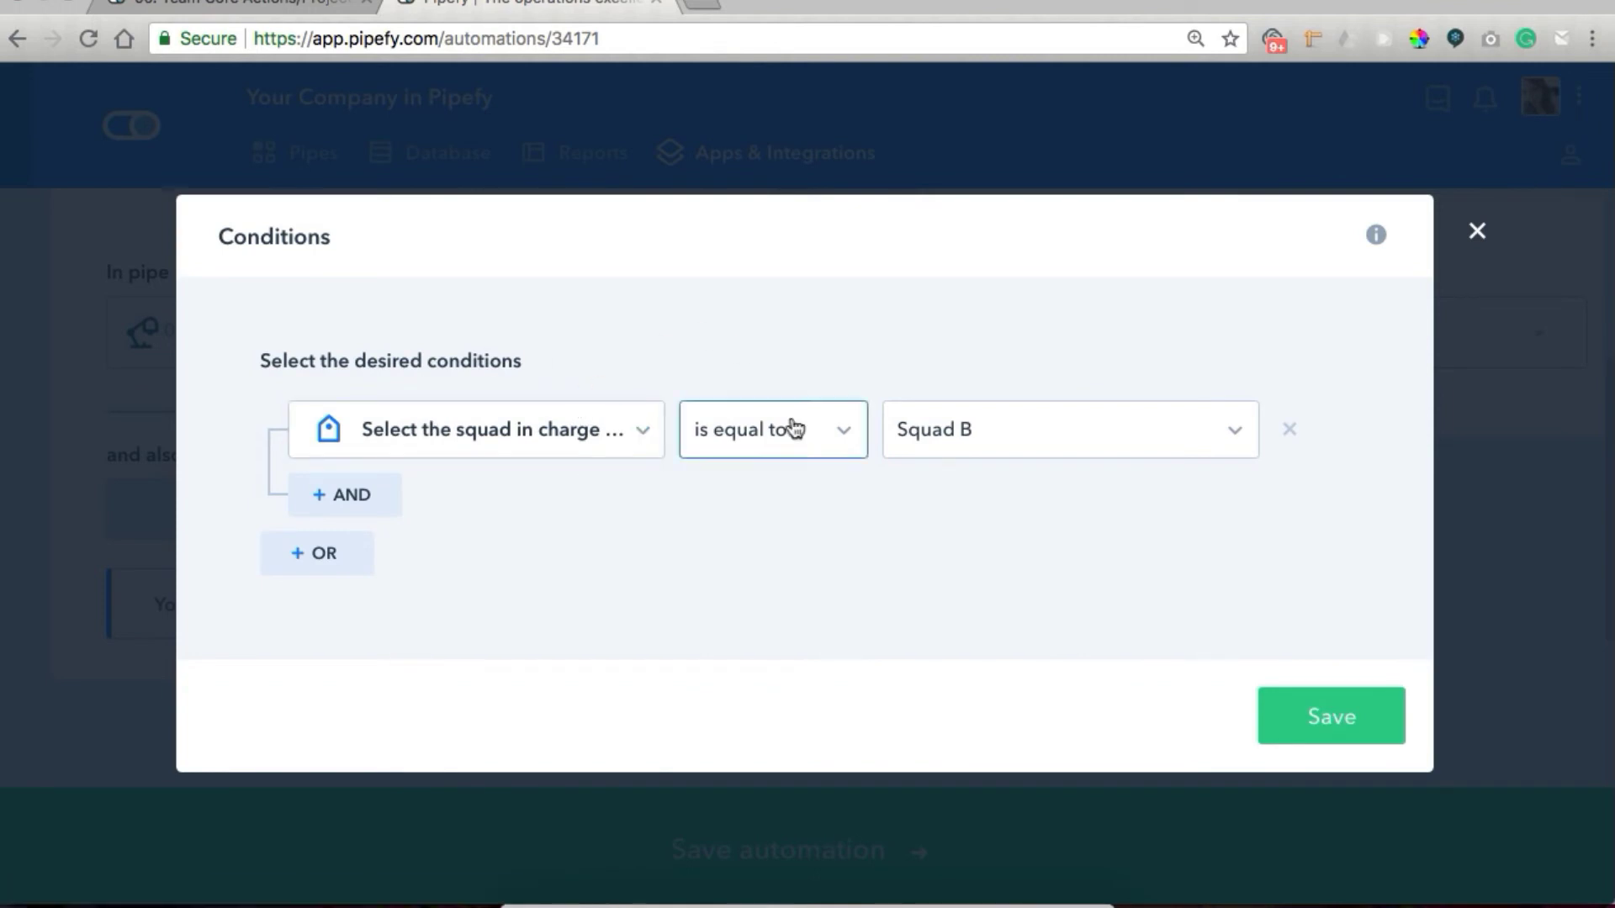
left_click(1459, 251)
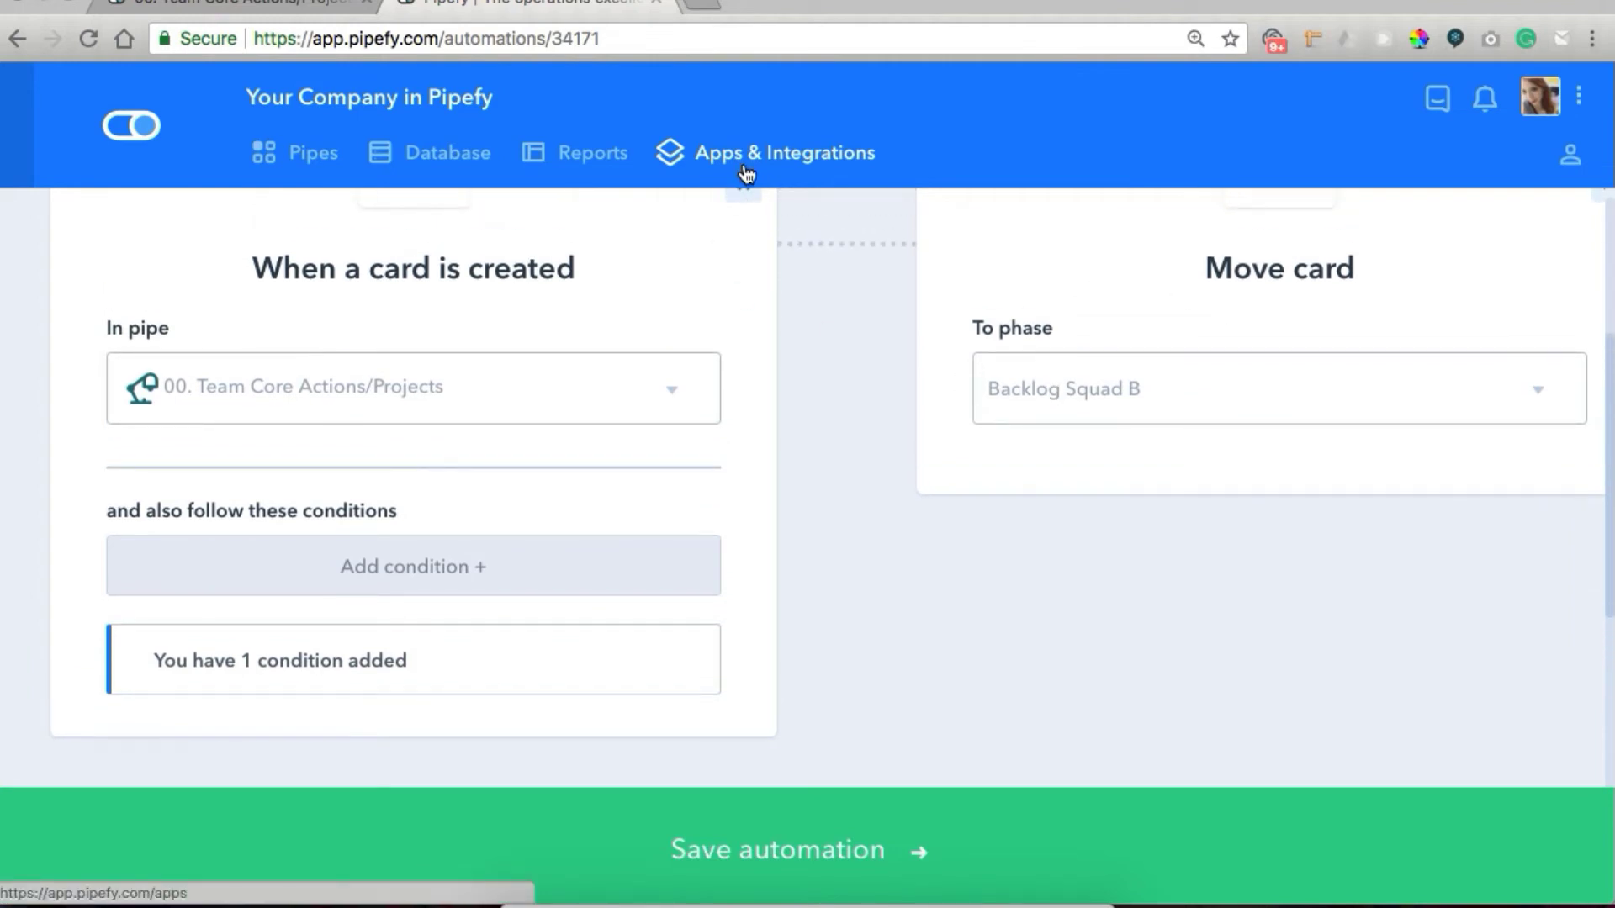
Return to the projects pipe and, on the "Bake a cake" card, assign Chewie as owner and set the estimated project cost to 20.00.
left_click(288, 3)
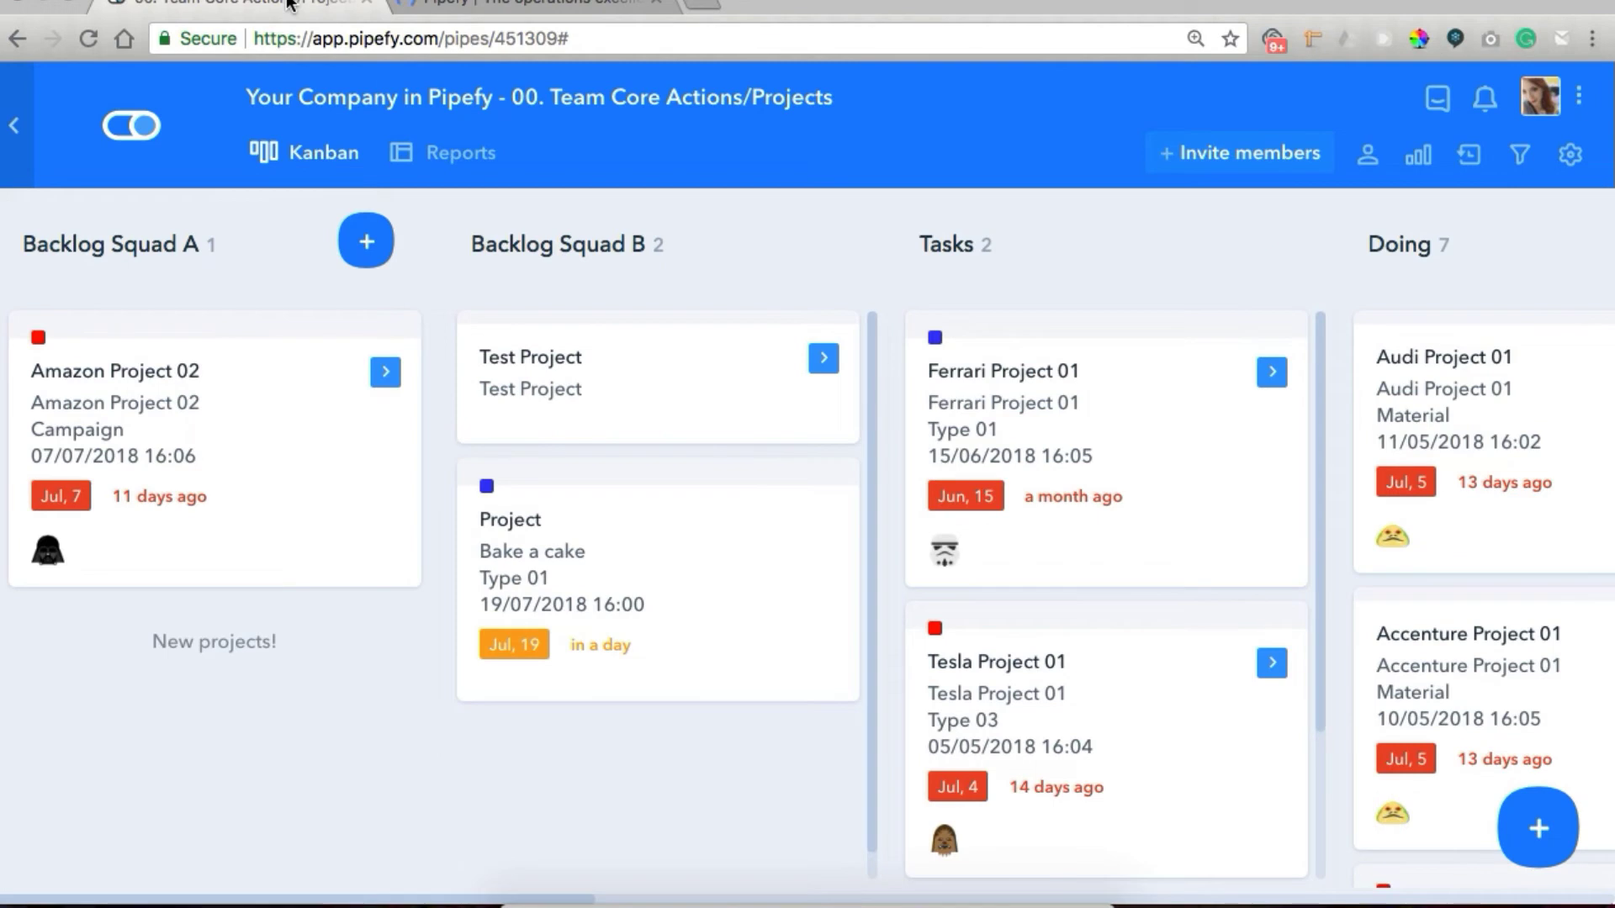
left_click(593, 549)
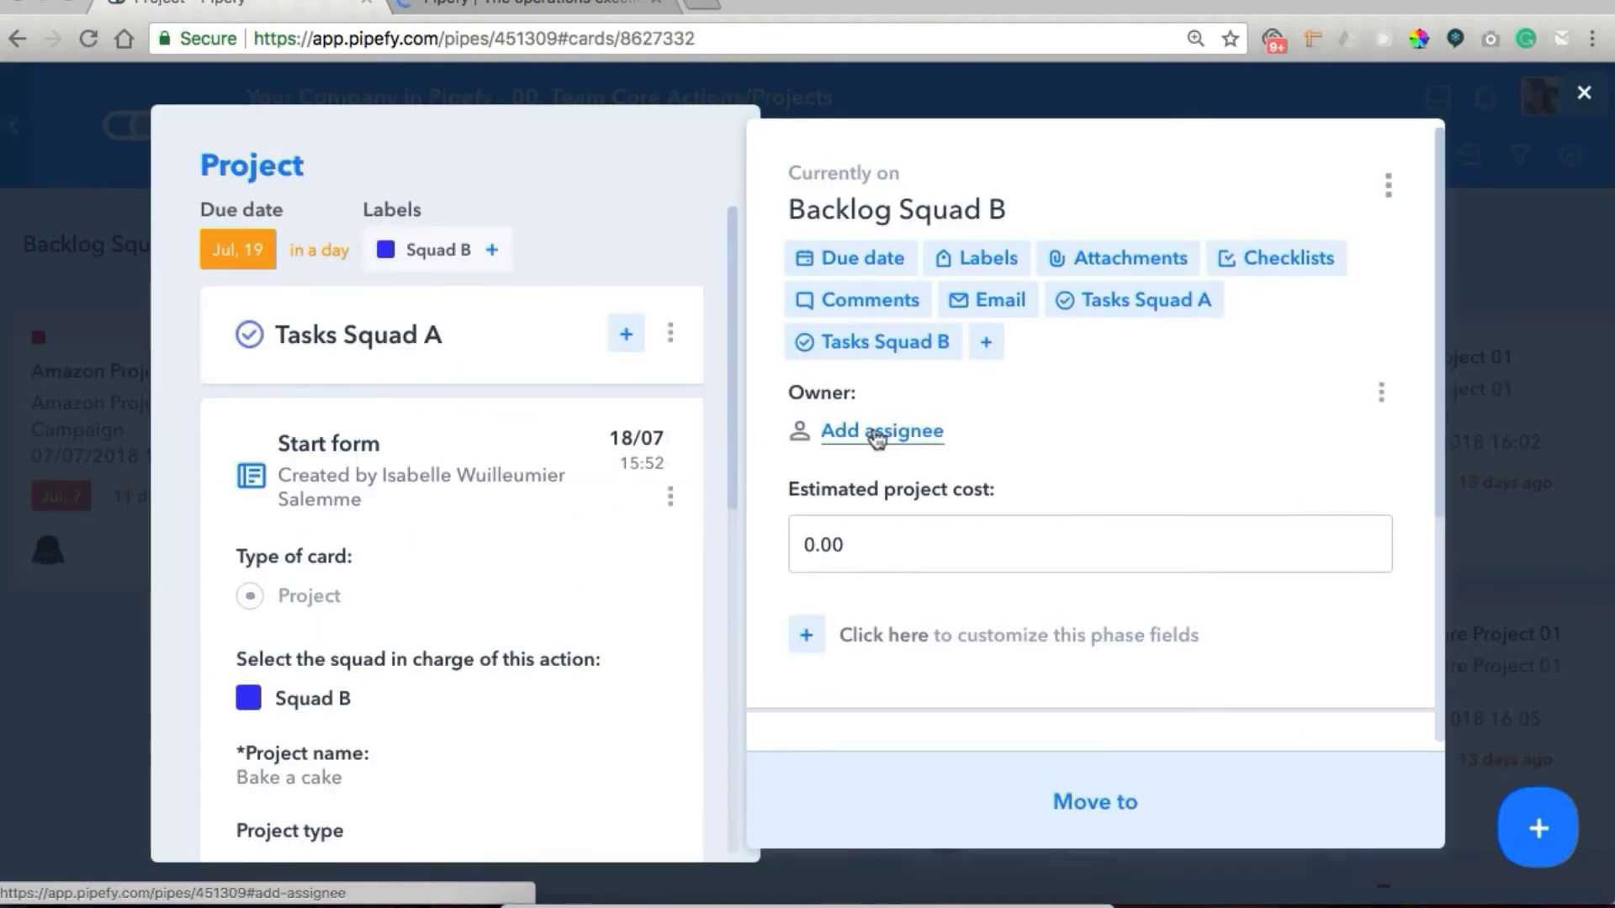
left_click(877, 433)
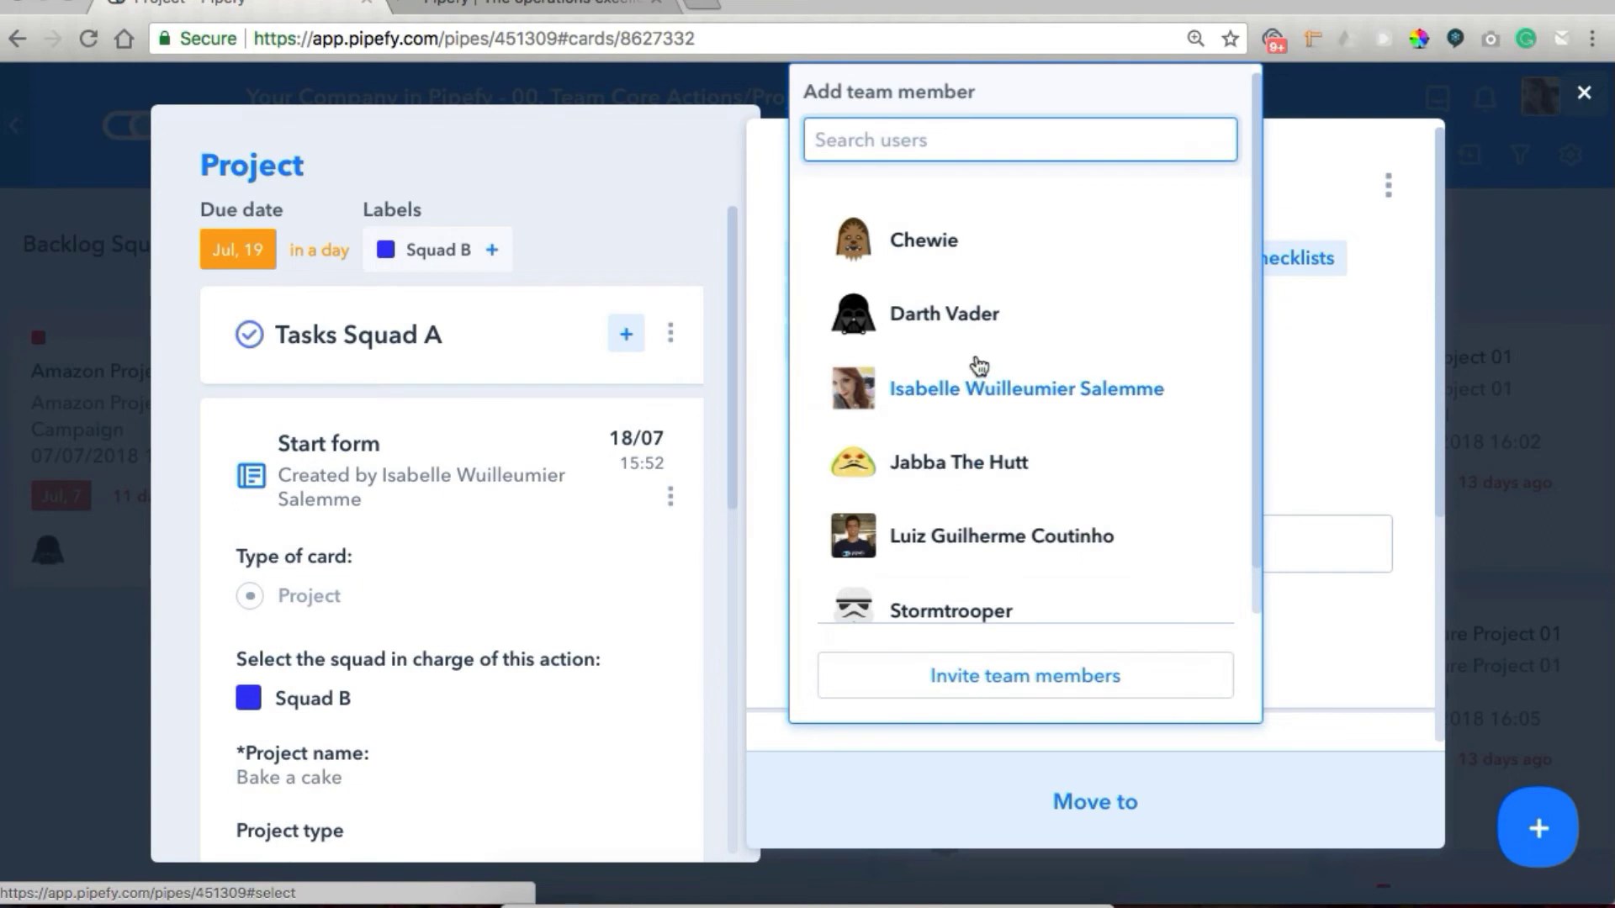
left_click(925, 244)
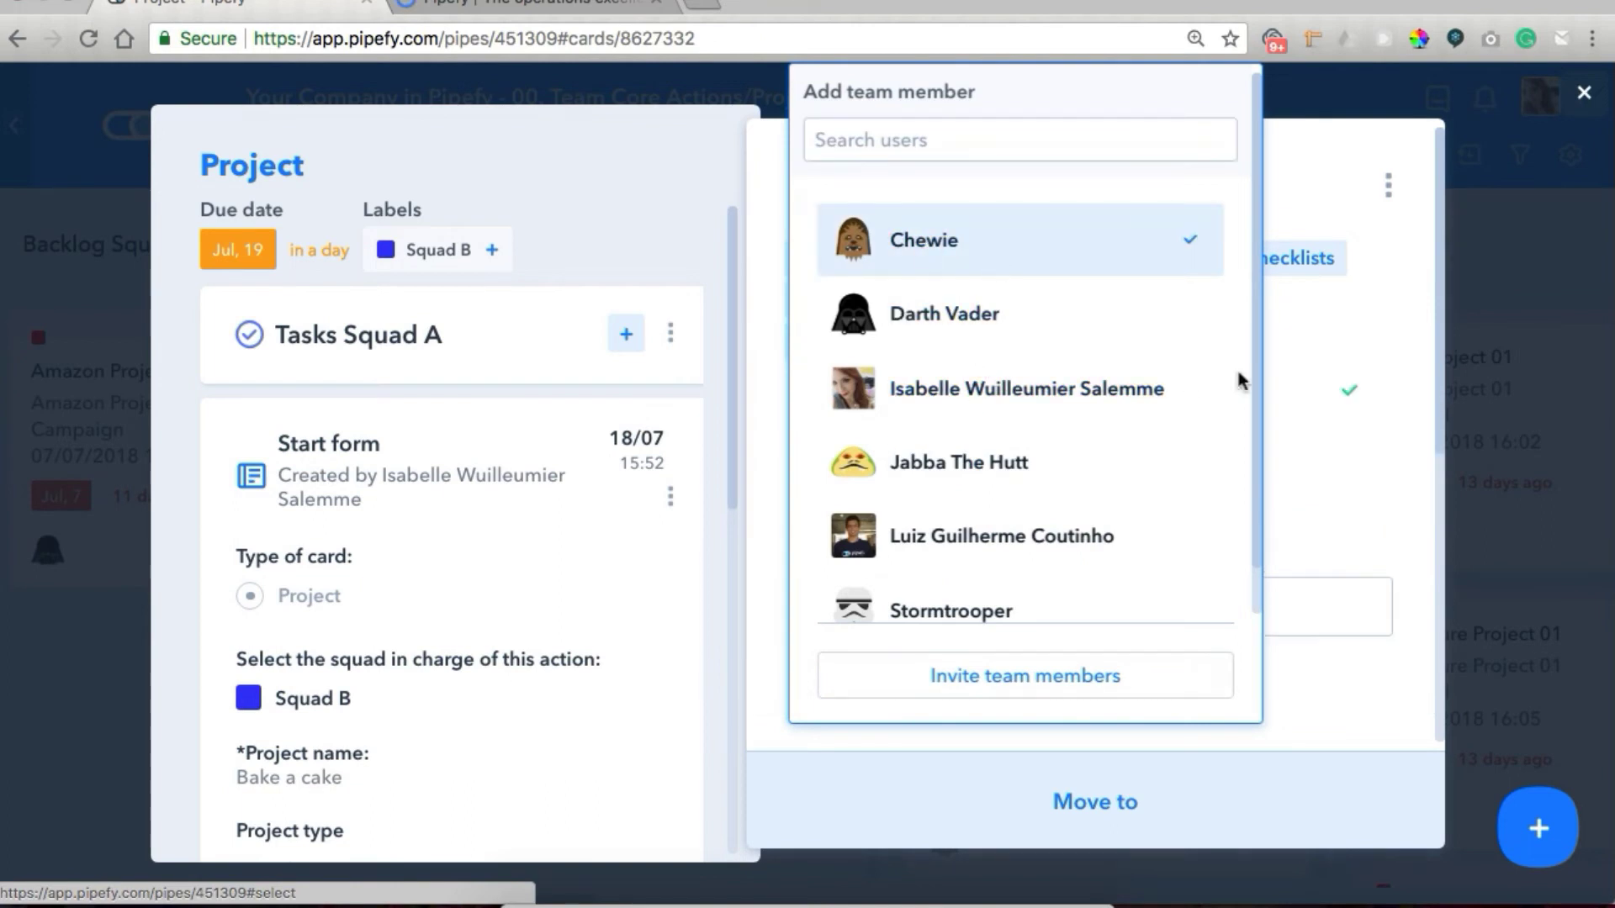
left_click(963, 611)
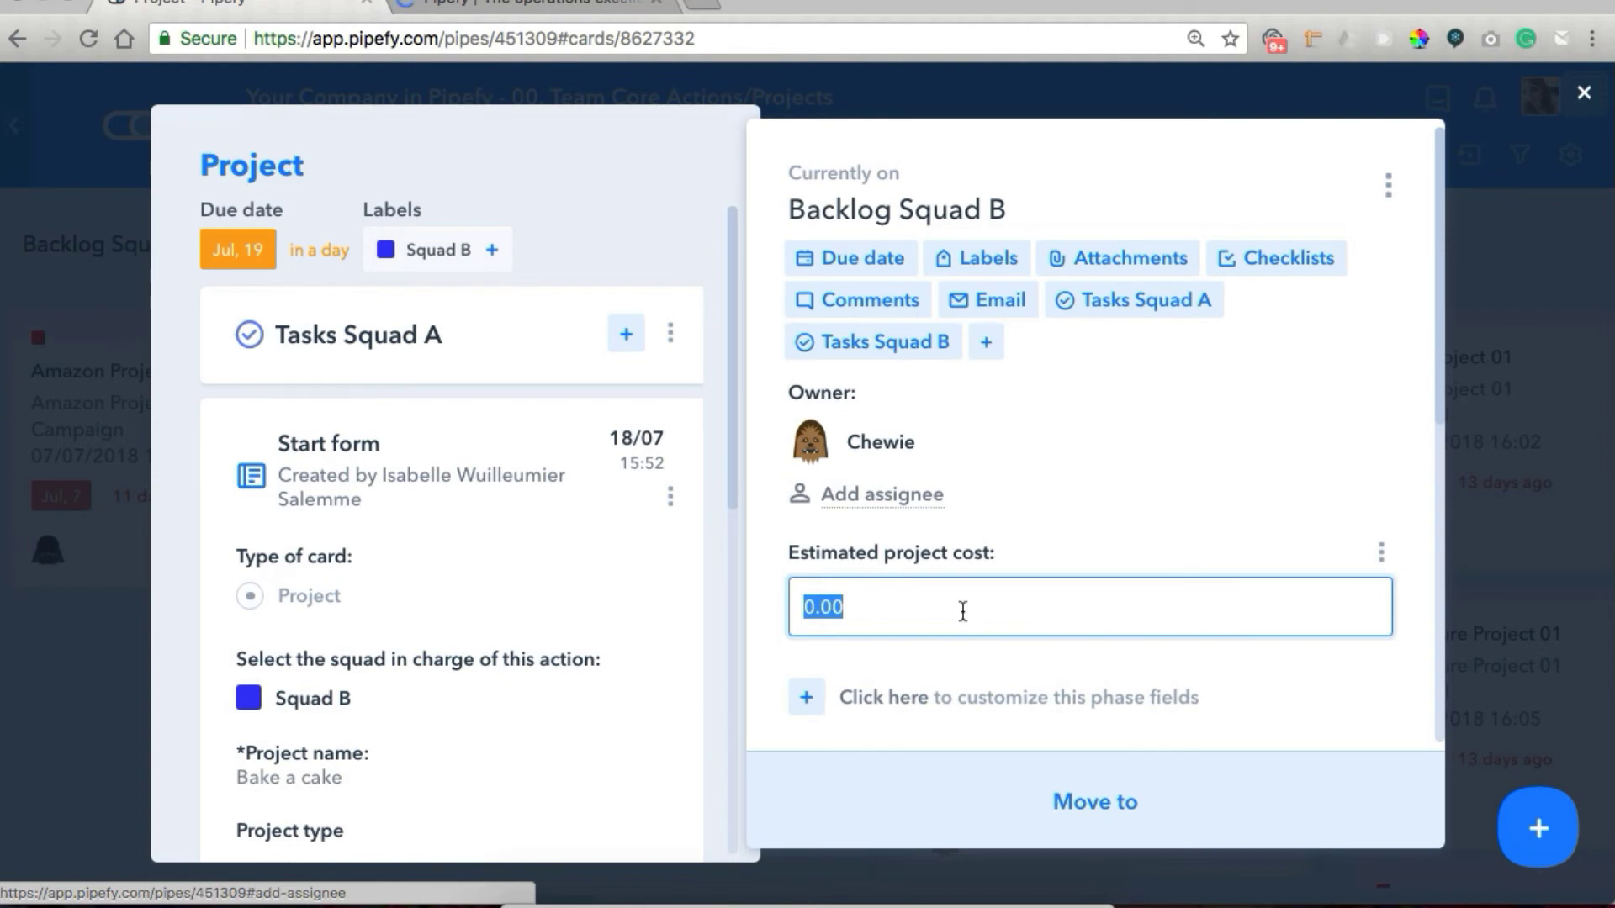
type("20.00")
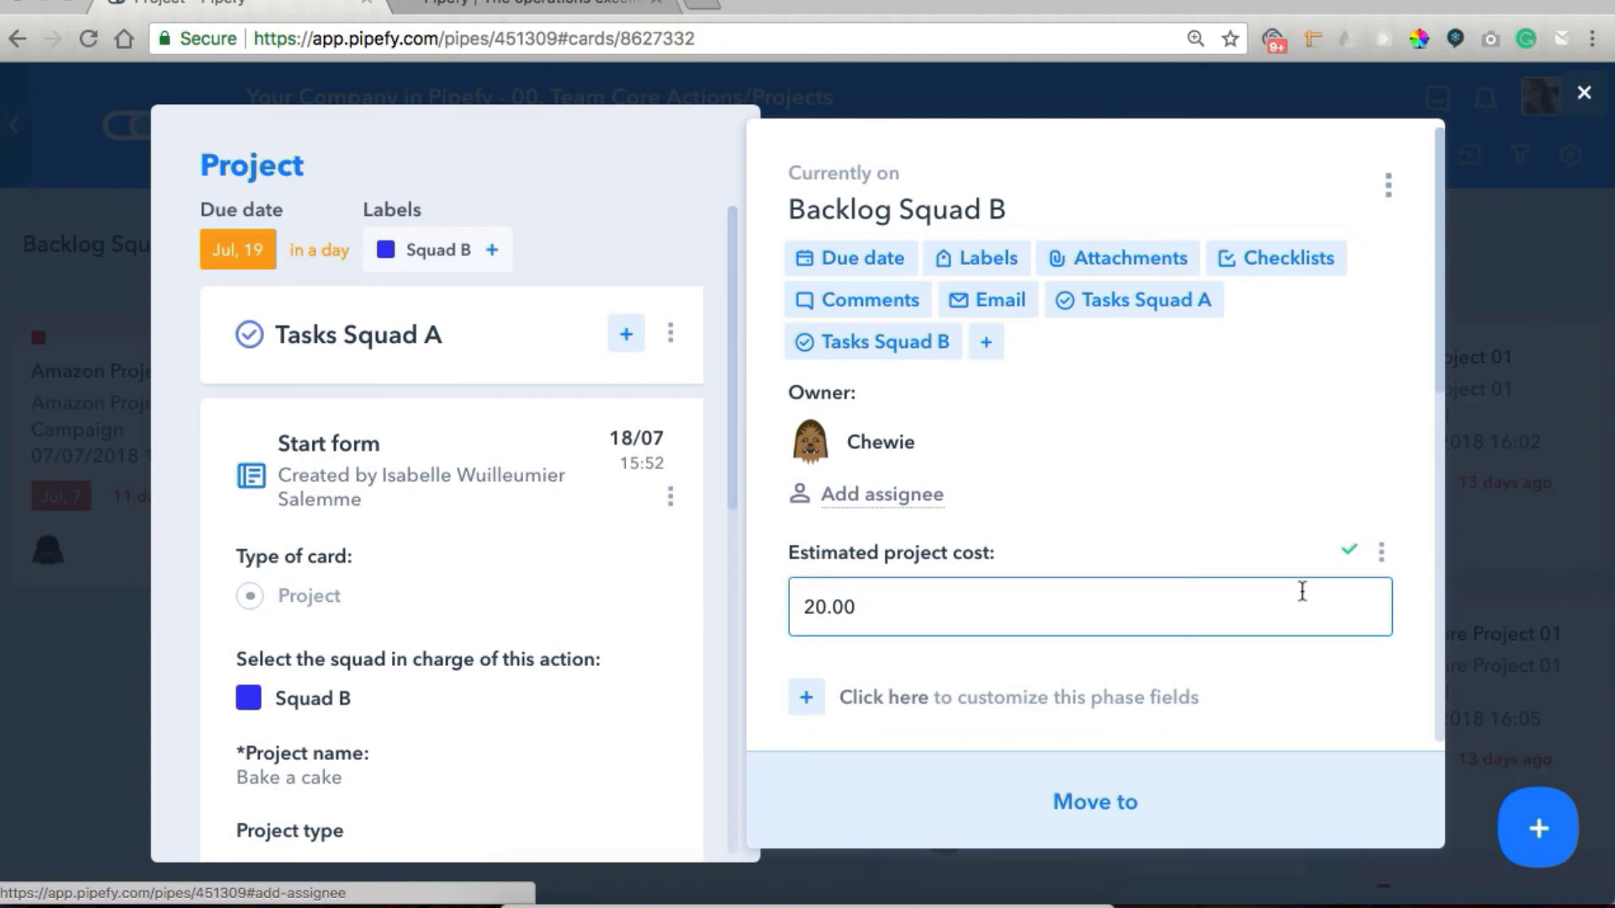
Move the "Bake a cake" card to the Tasks phase and check its task field there.
left_click(1043, 803)
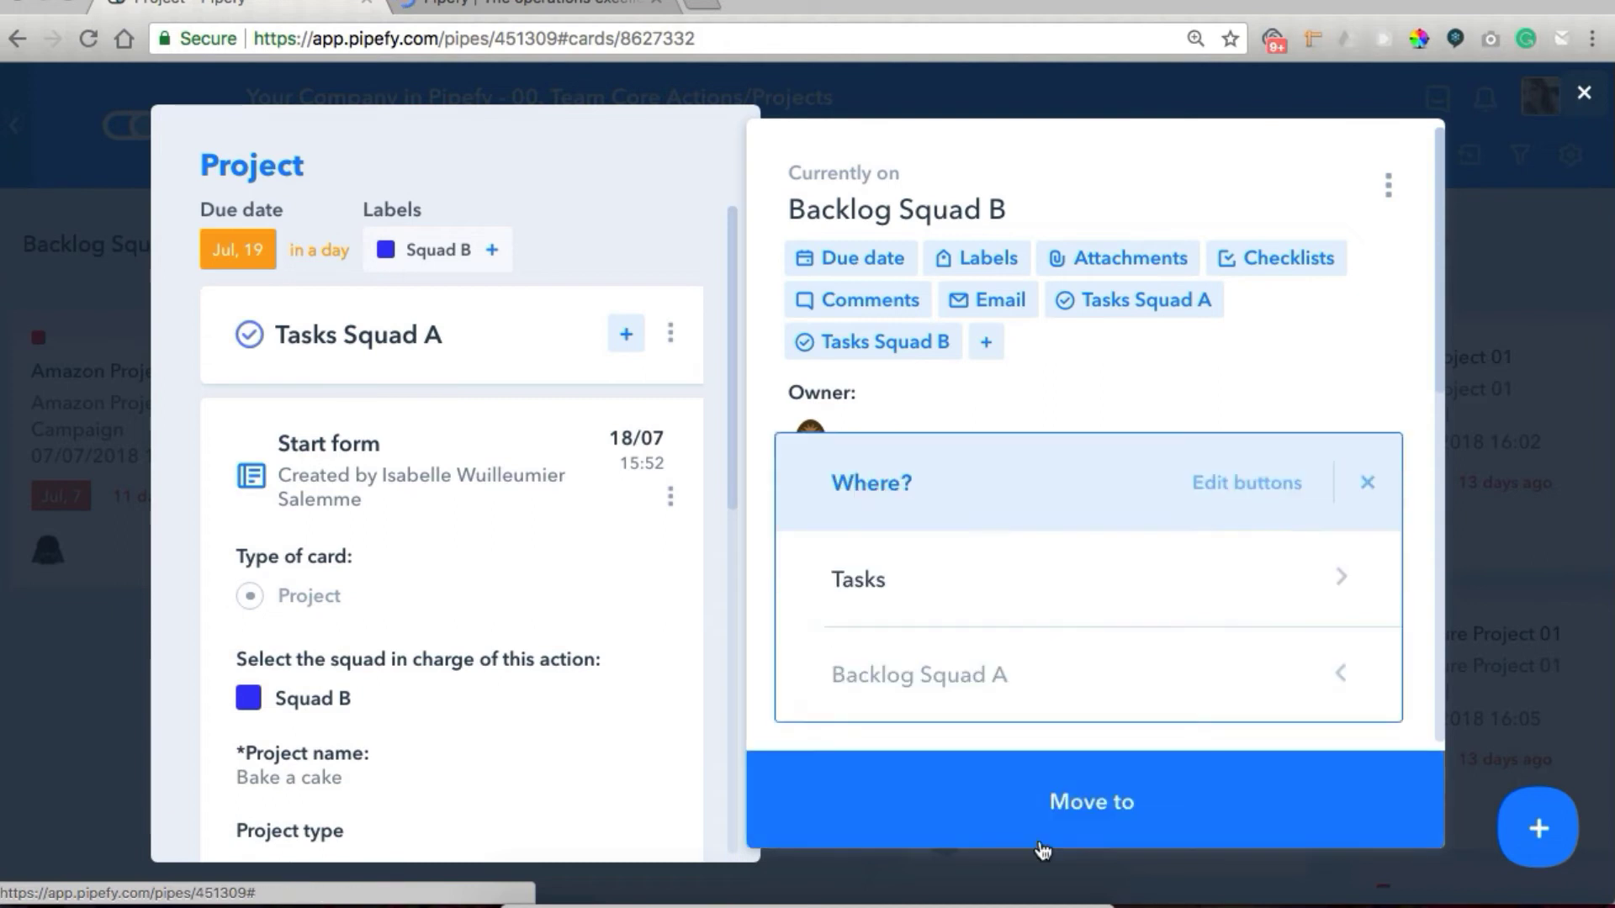
left_click(977, 593)
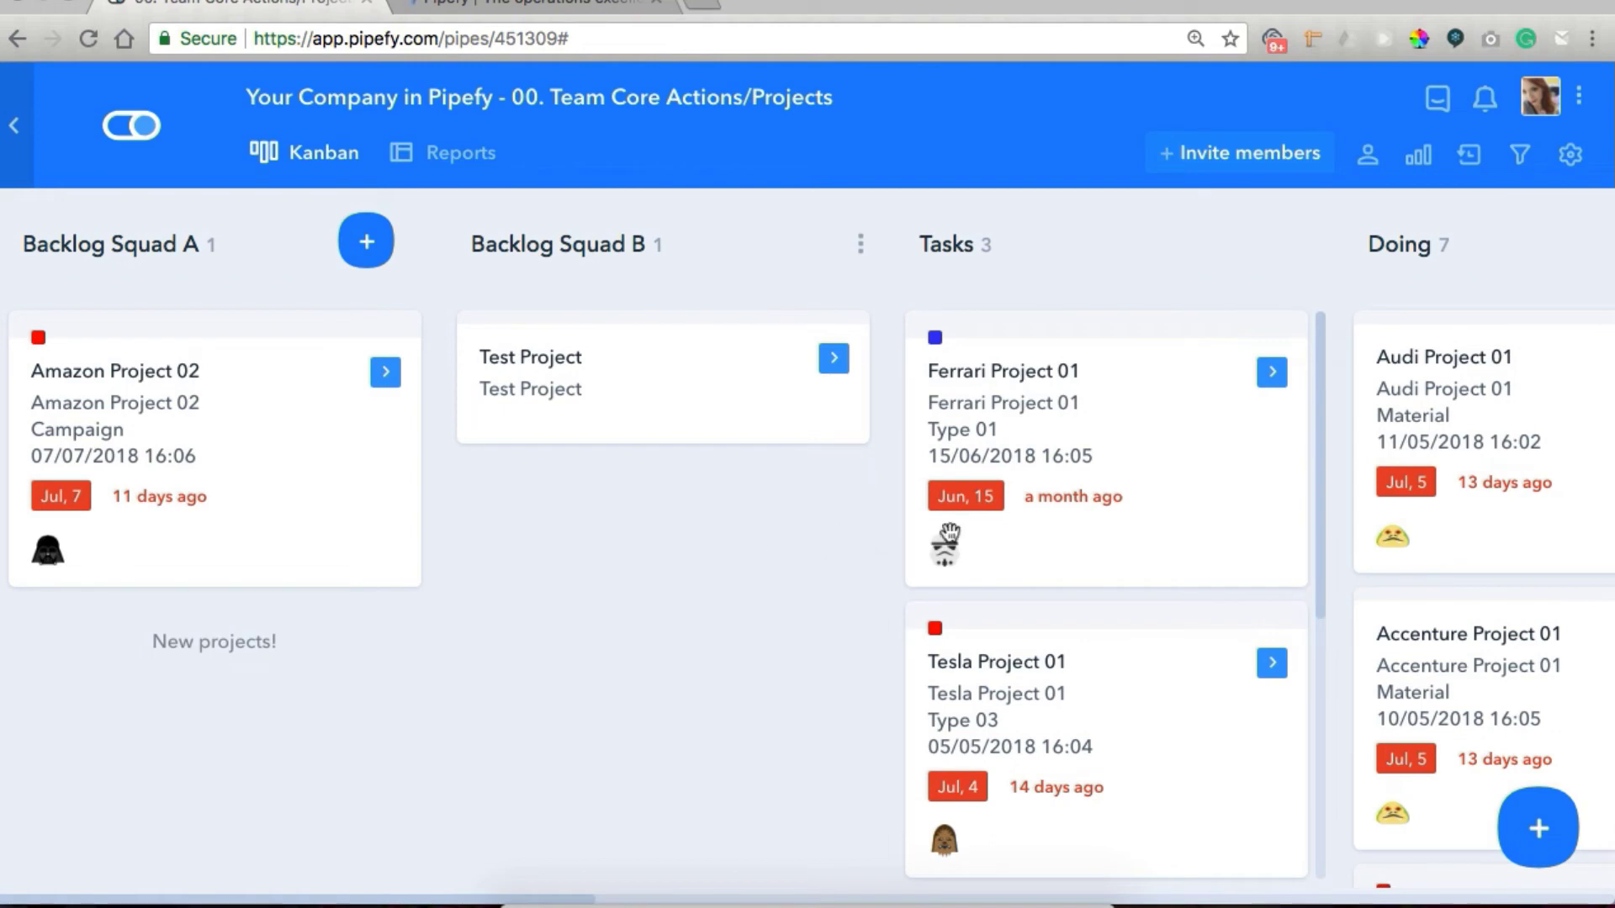
scroll(1052, 555, "down", 6)
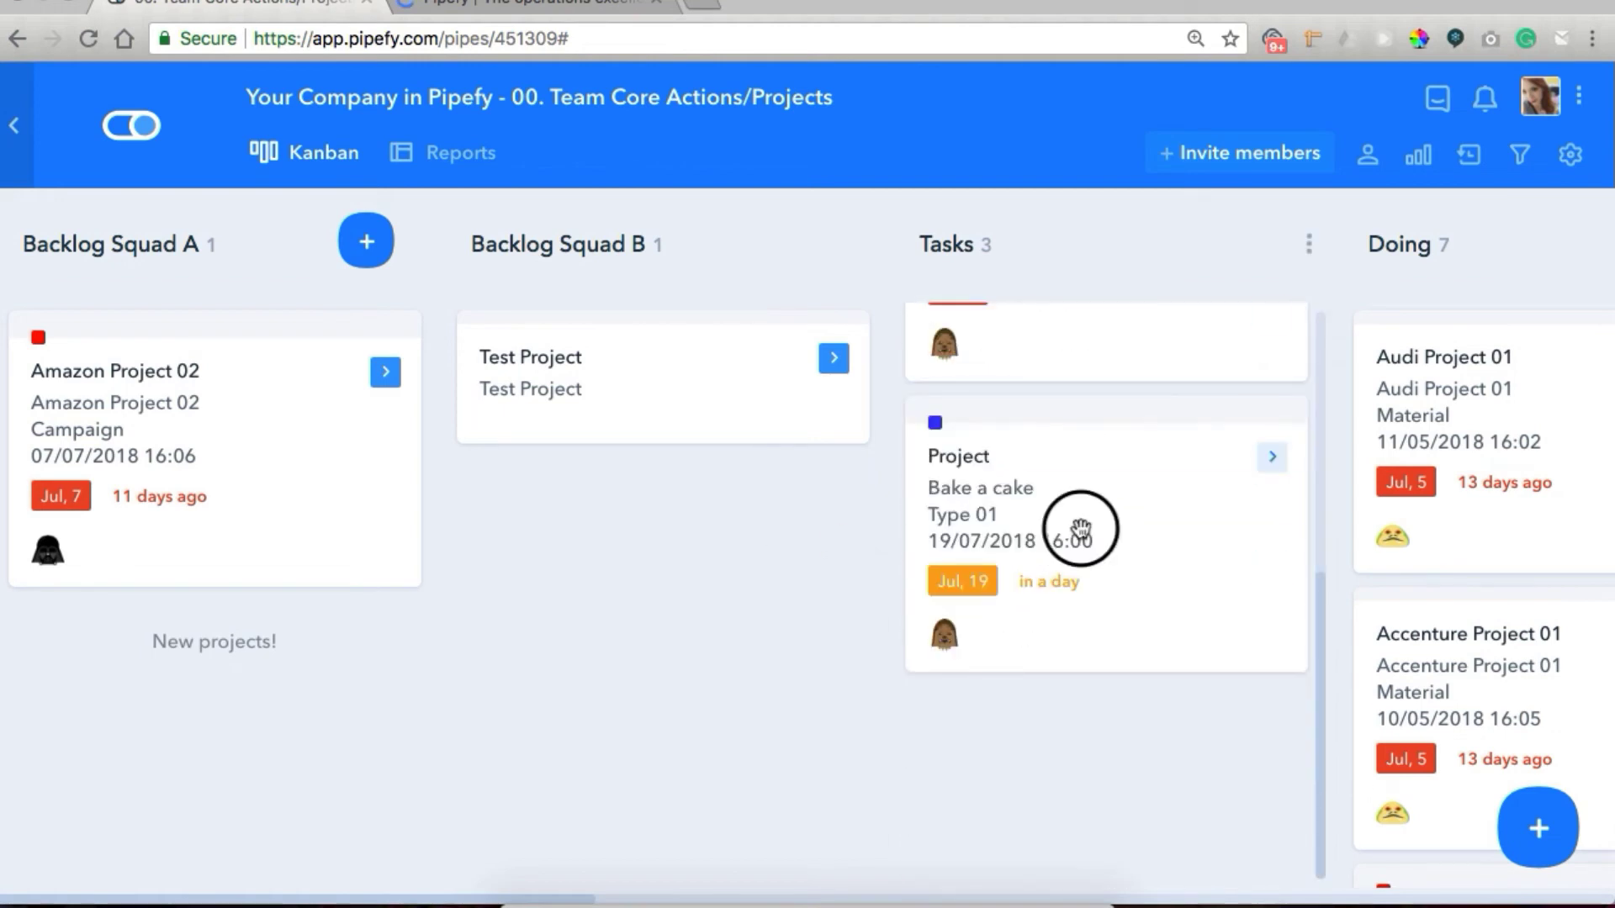
left_click(1079, 532)
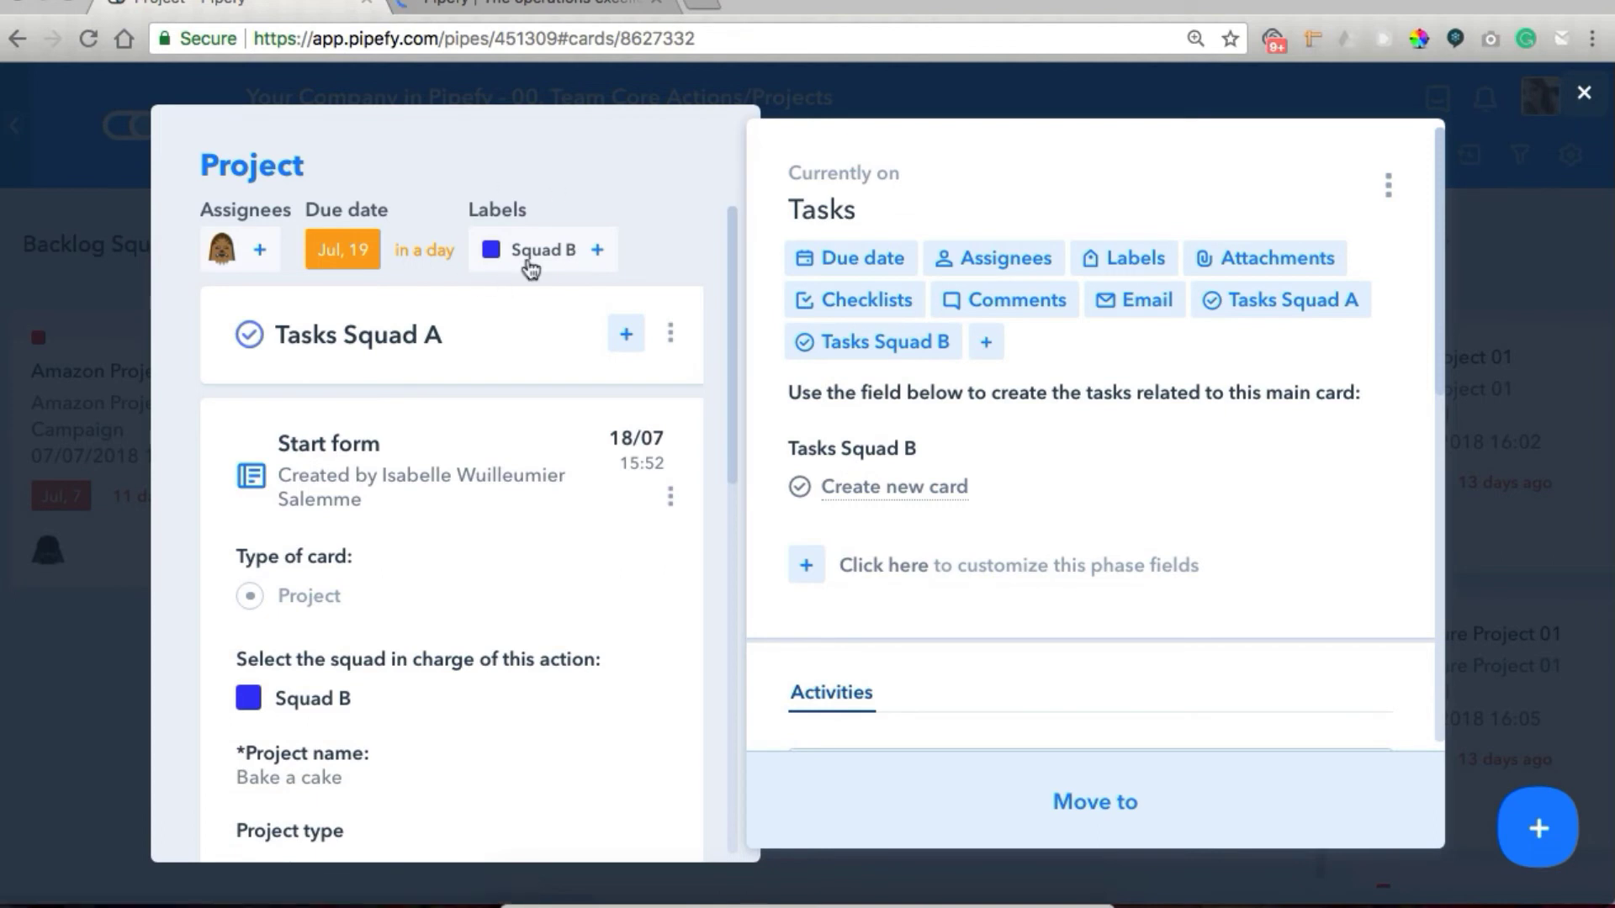
left_click(82, 607)
Open the Tesla Project 01 card in Tasks and bring up the phase's field conditionals.
scroll(967, 515, "up", 3)
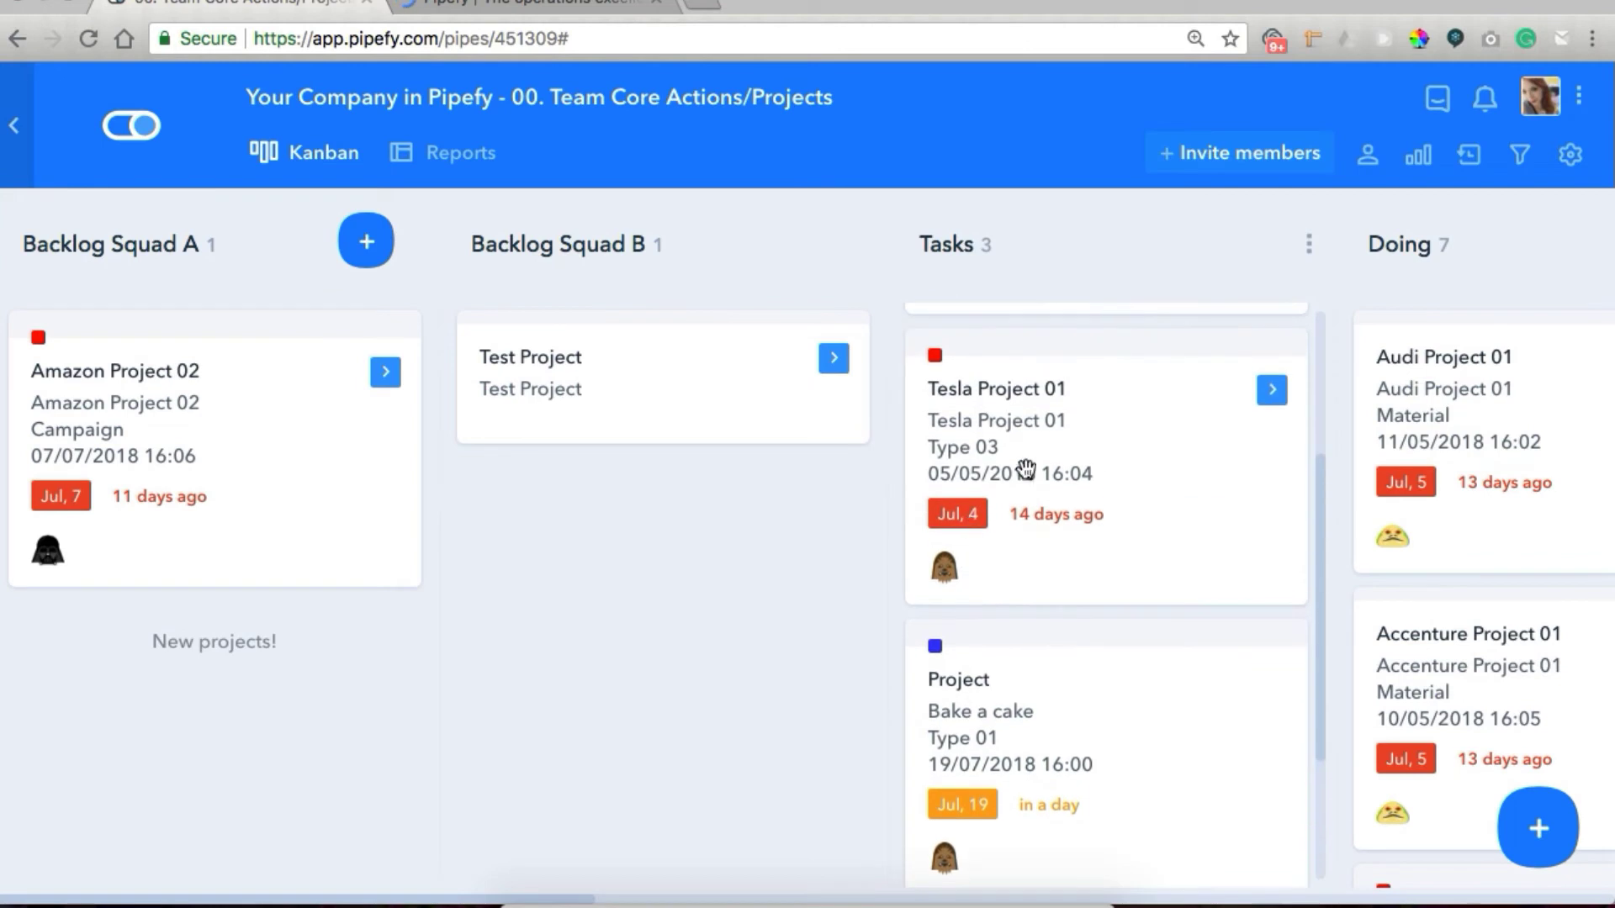
left_click(989, 423)
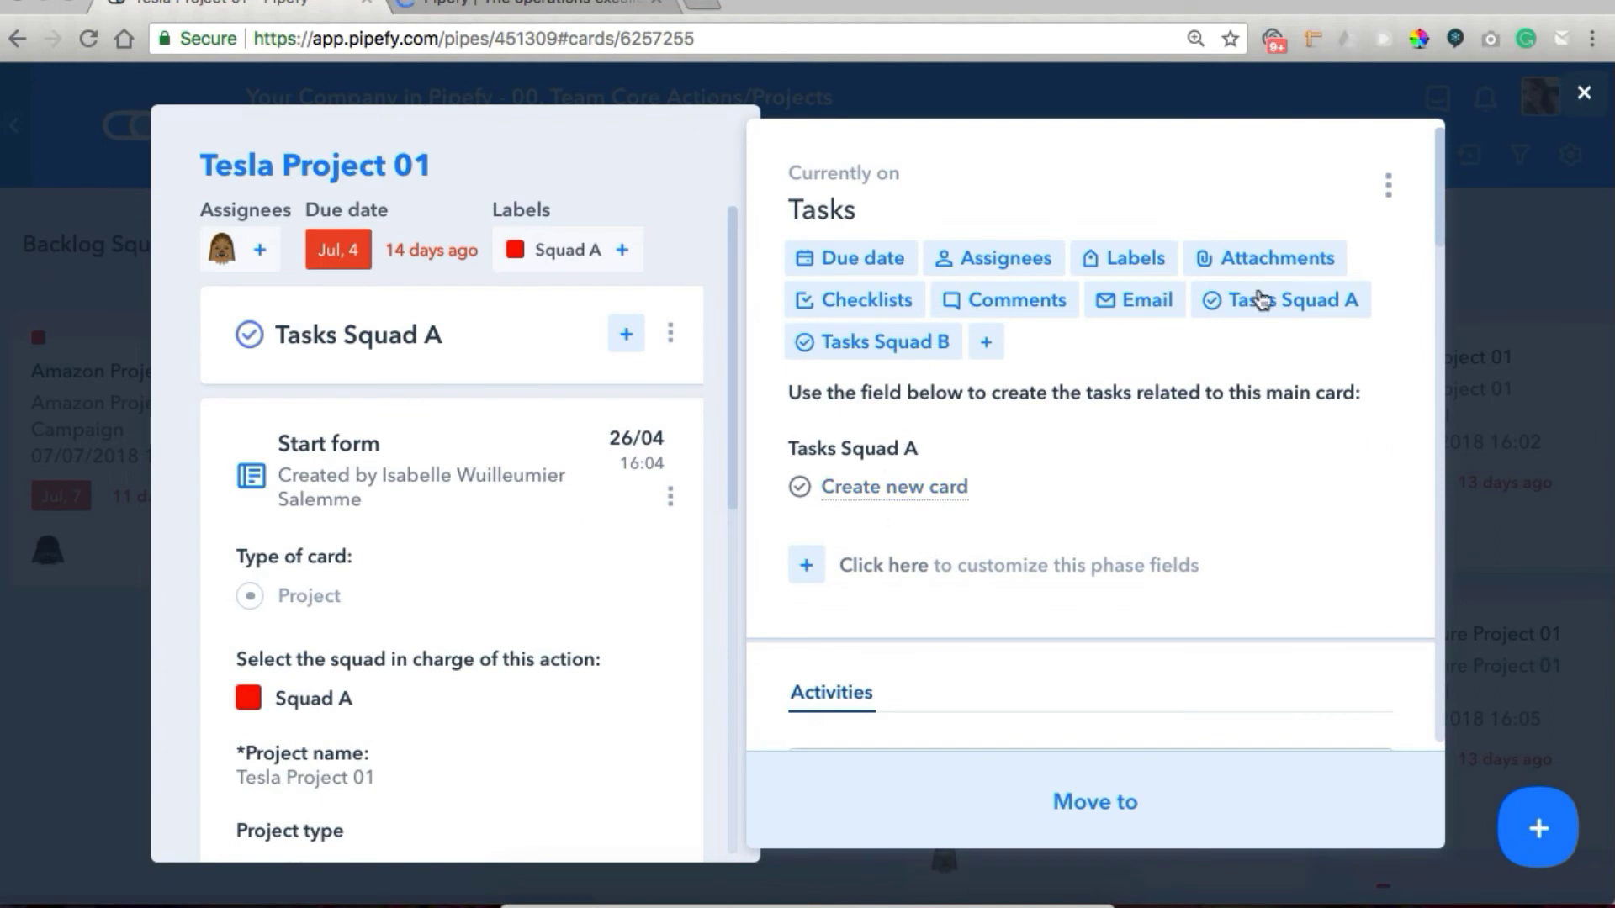
left_click(1387, 189)
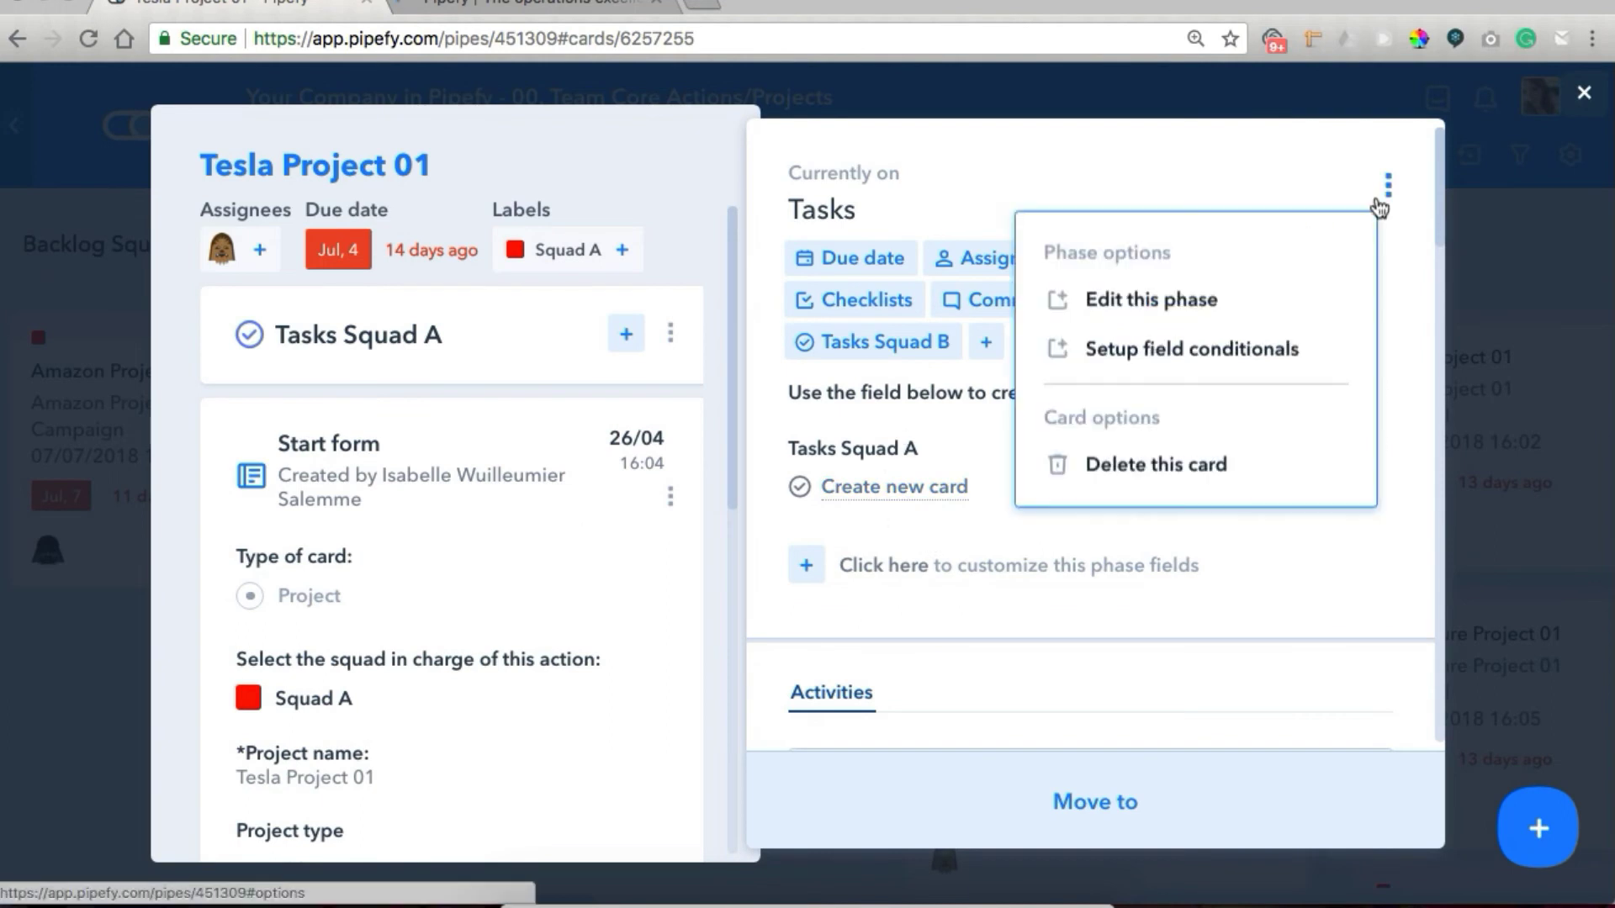
left_click(1207, 352)
scroll(1080, 401, "down", 4)
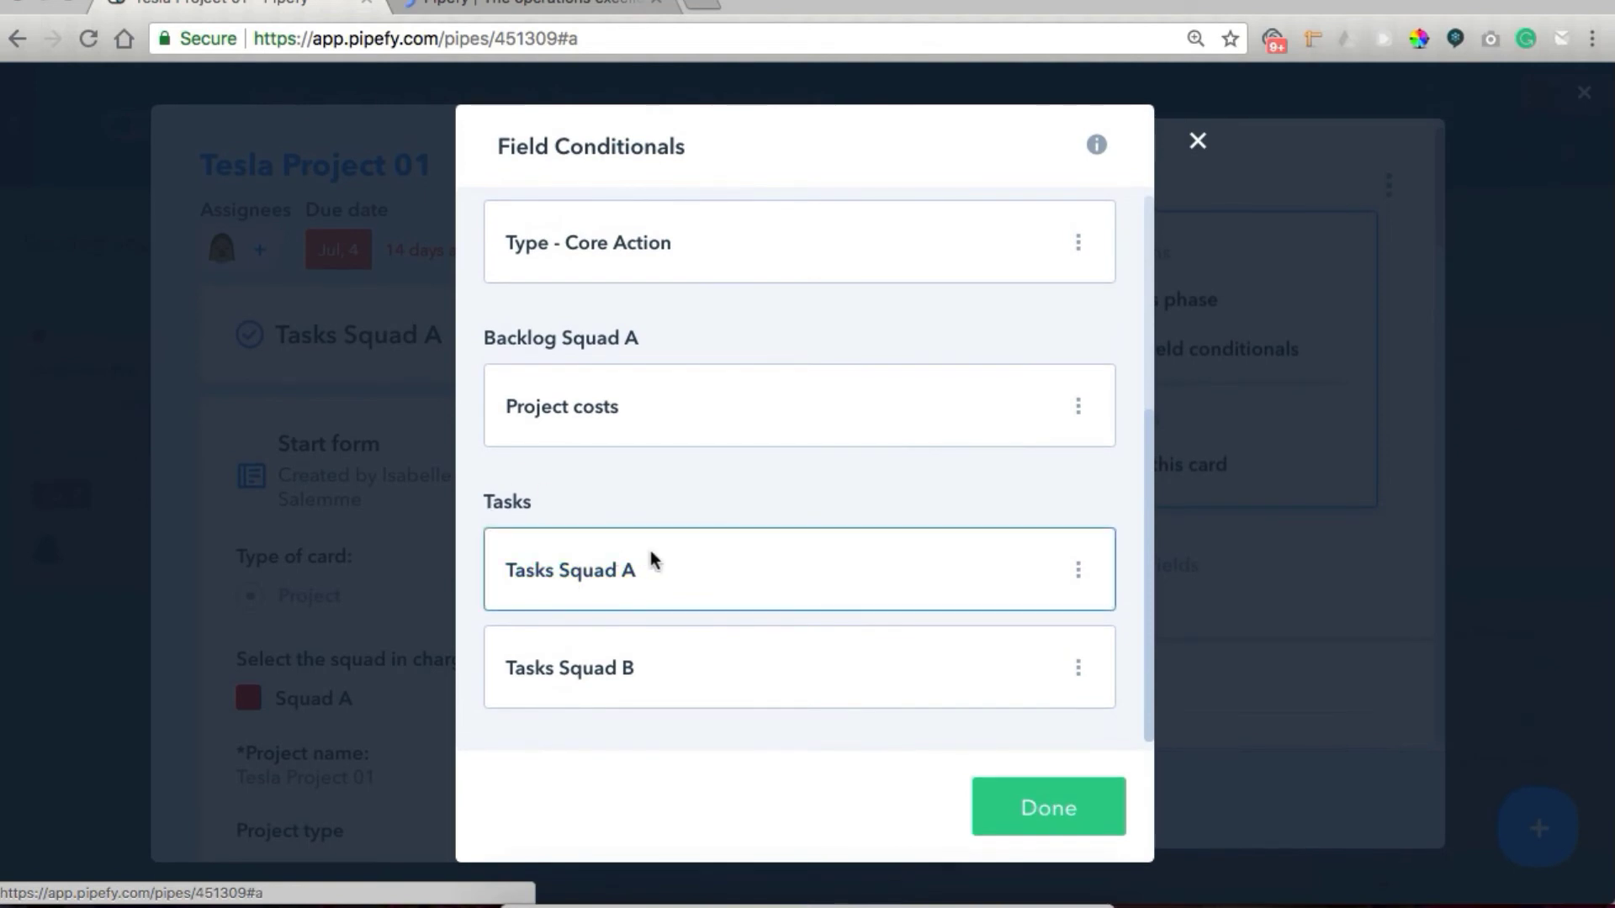
Examine the condition and show/hide actions of the "Tasks Squad A" conditional, leaving it without saving, and close the Tesla Project 01 card.
left_click(614, 577)
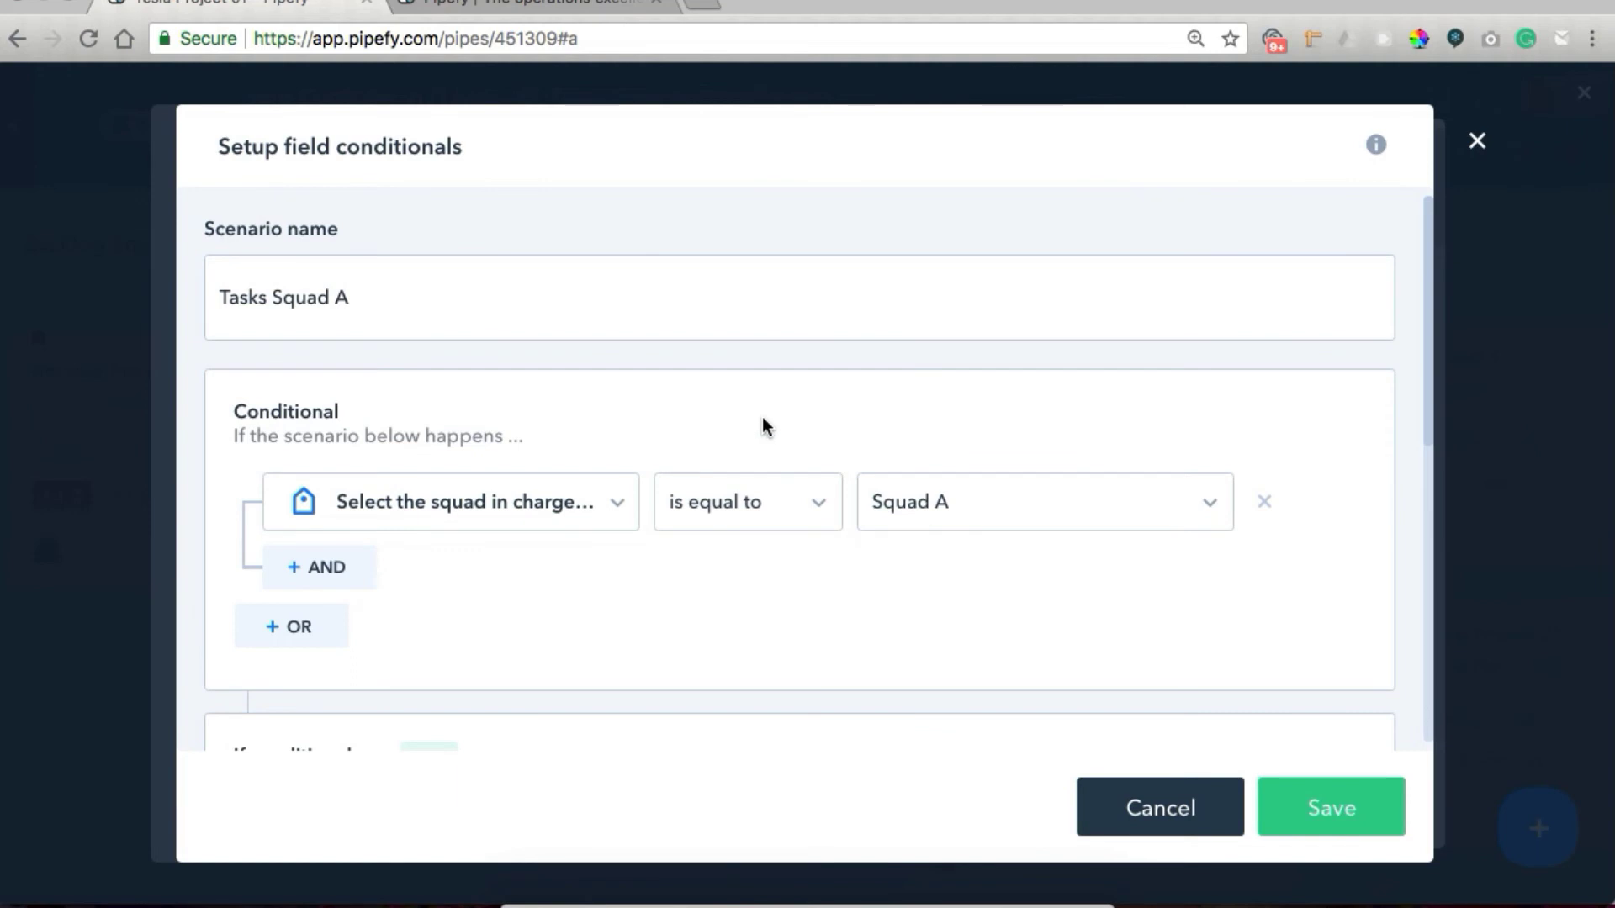
scroll(804, 550, "down", 4)
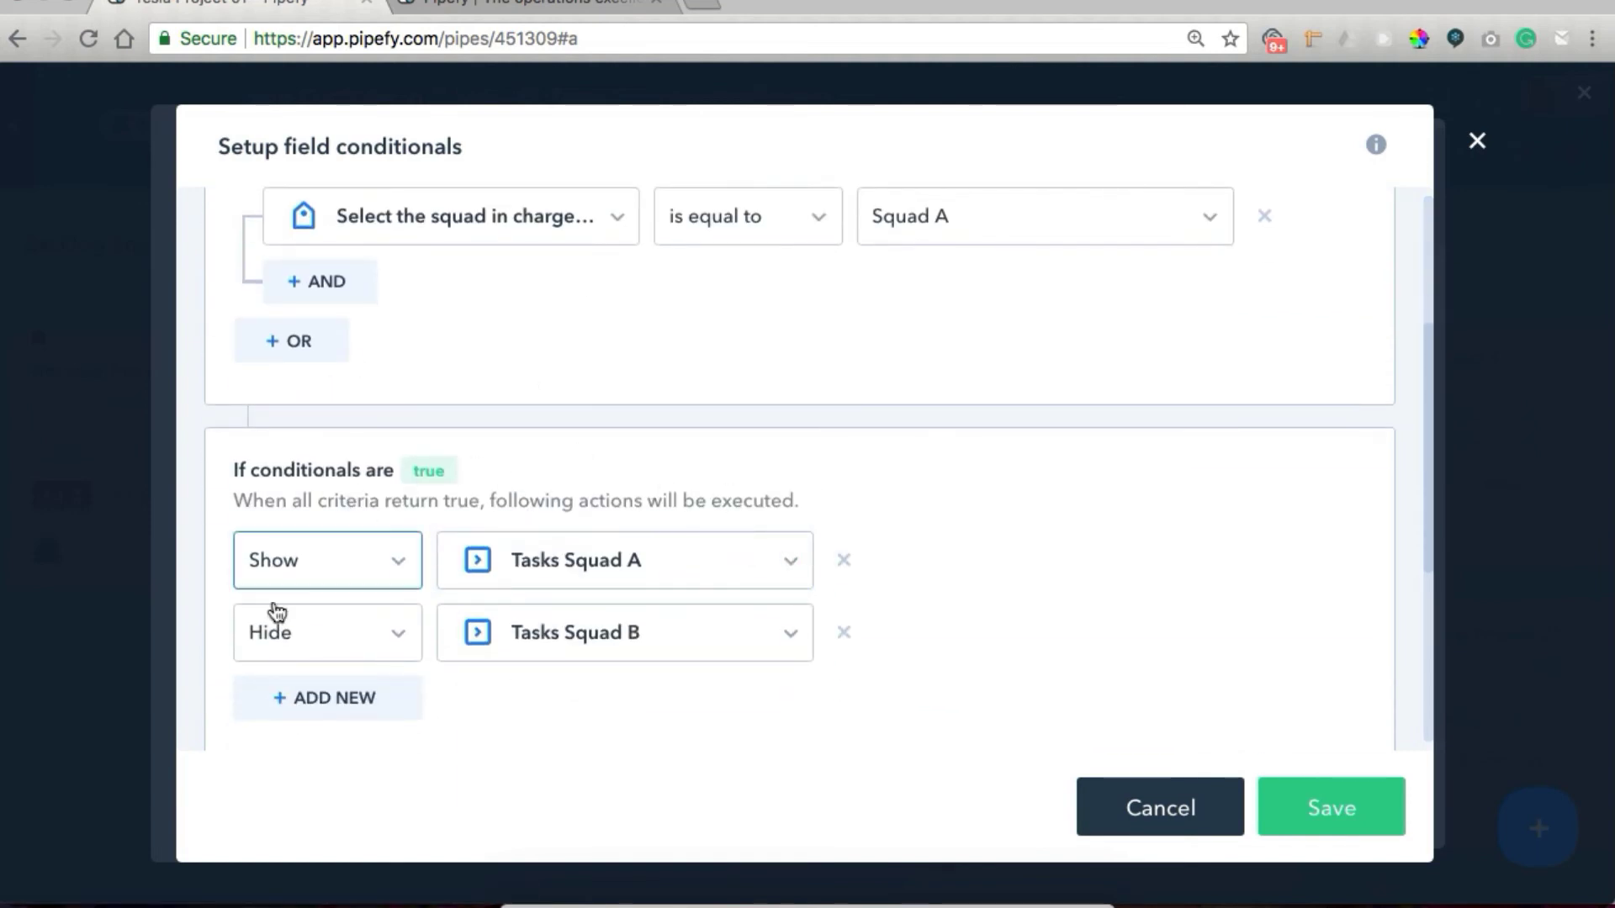
scroll(892, 668, "down", 3)
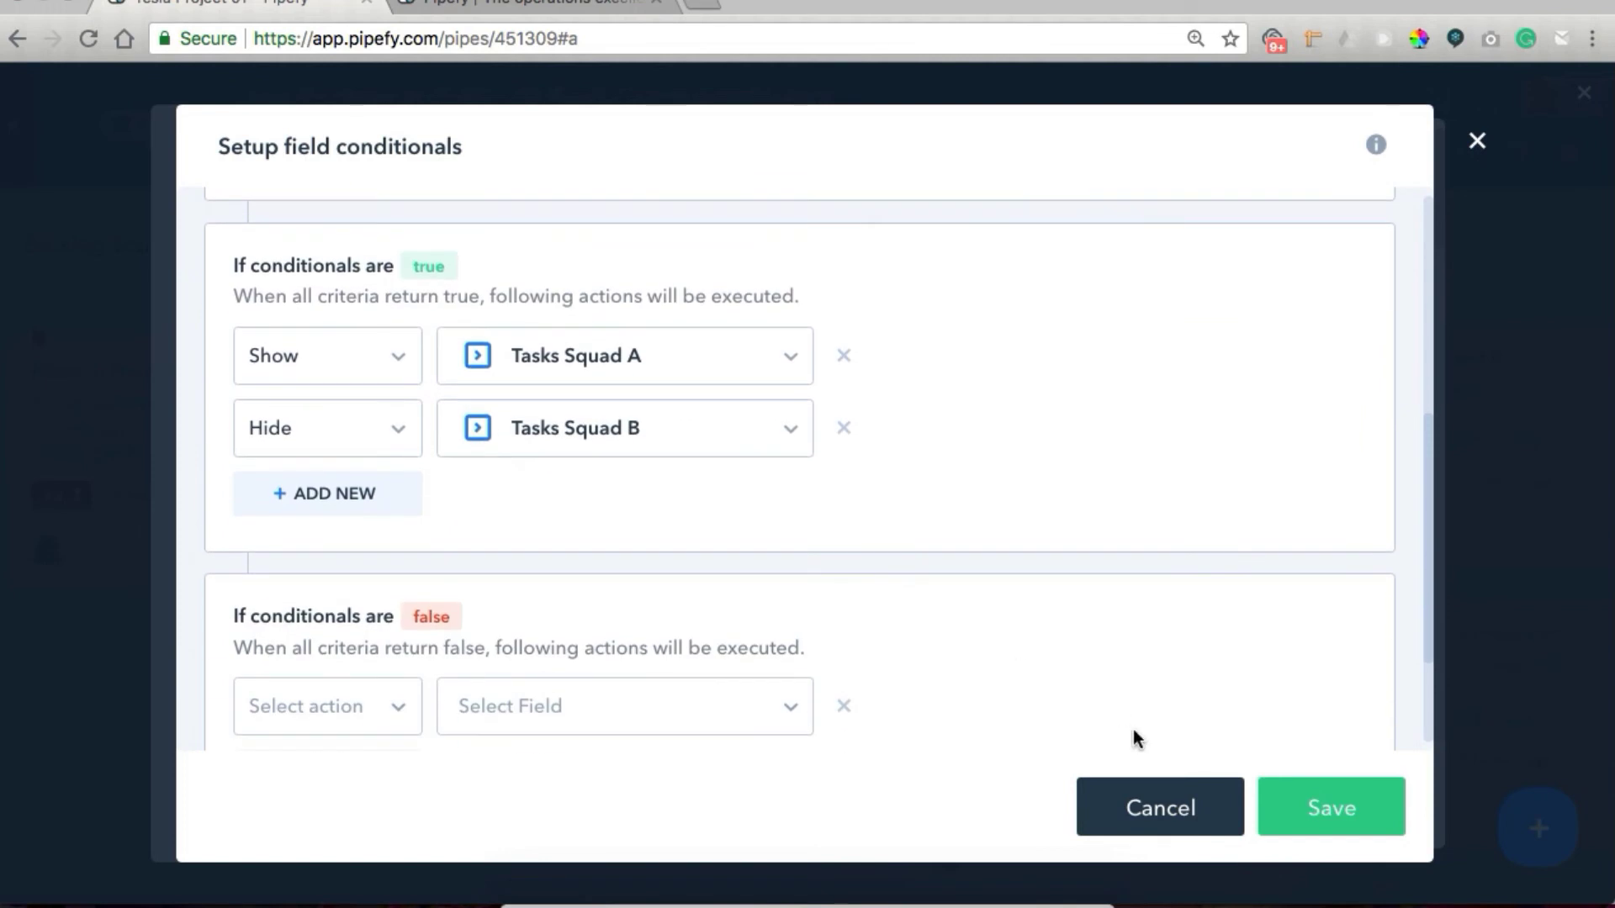
left_click(1143, 807)
left_click(1201, 230)
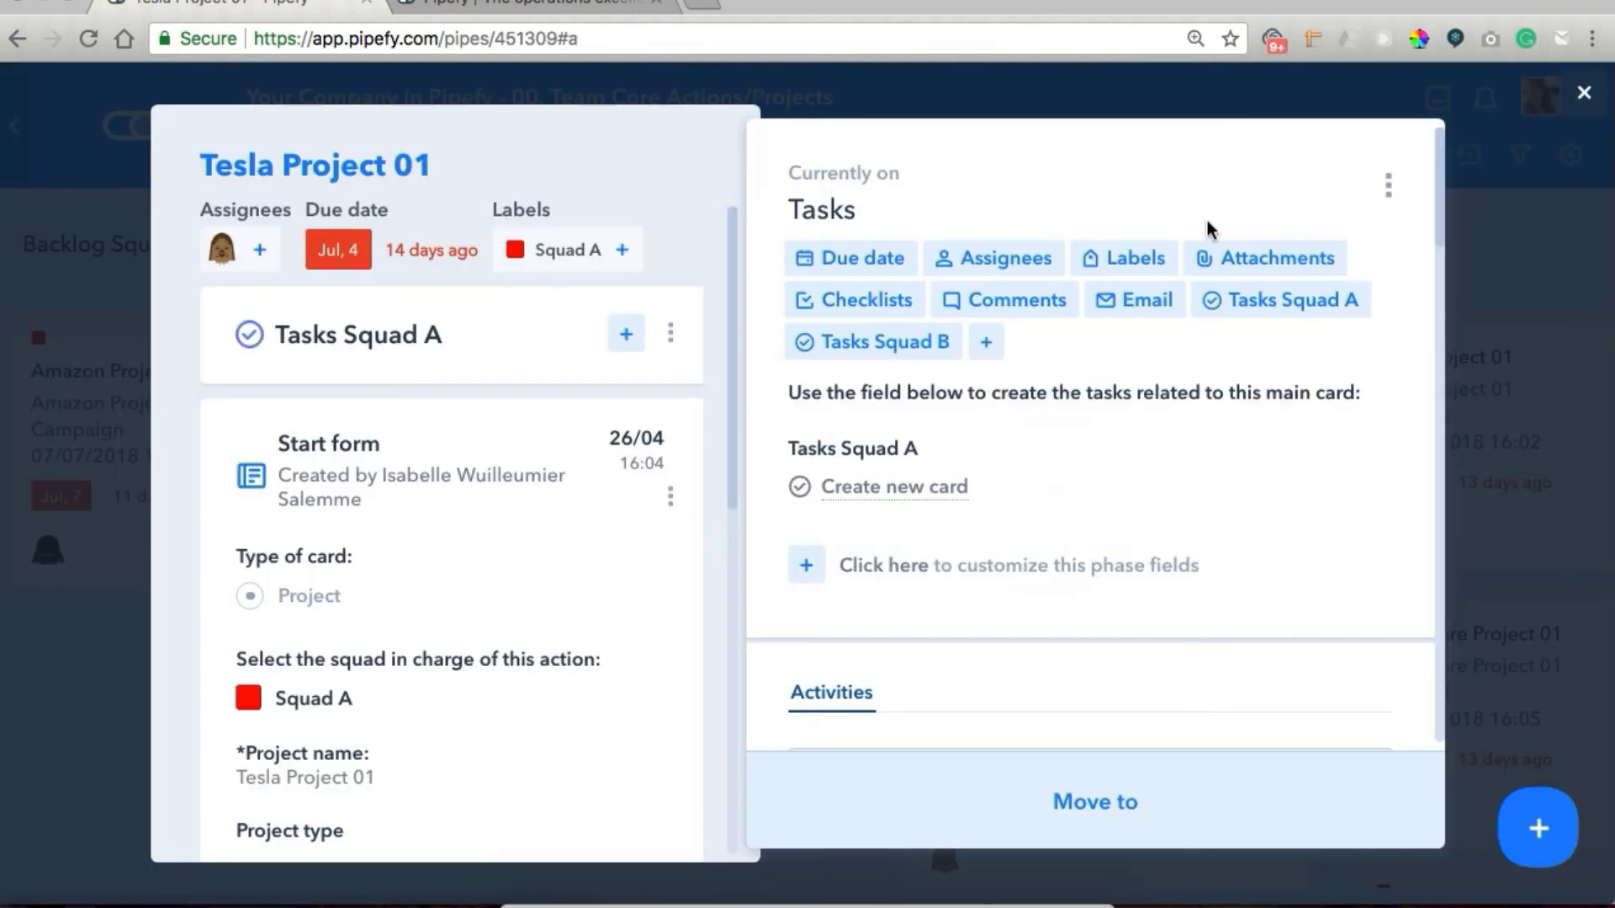
key("Escape")
Reopen the "Bake a cake" card in Tasks and start a connected Tasks Squad B card titled "Buy ingredients".
scroll(1041, 610, "down", 3)
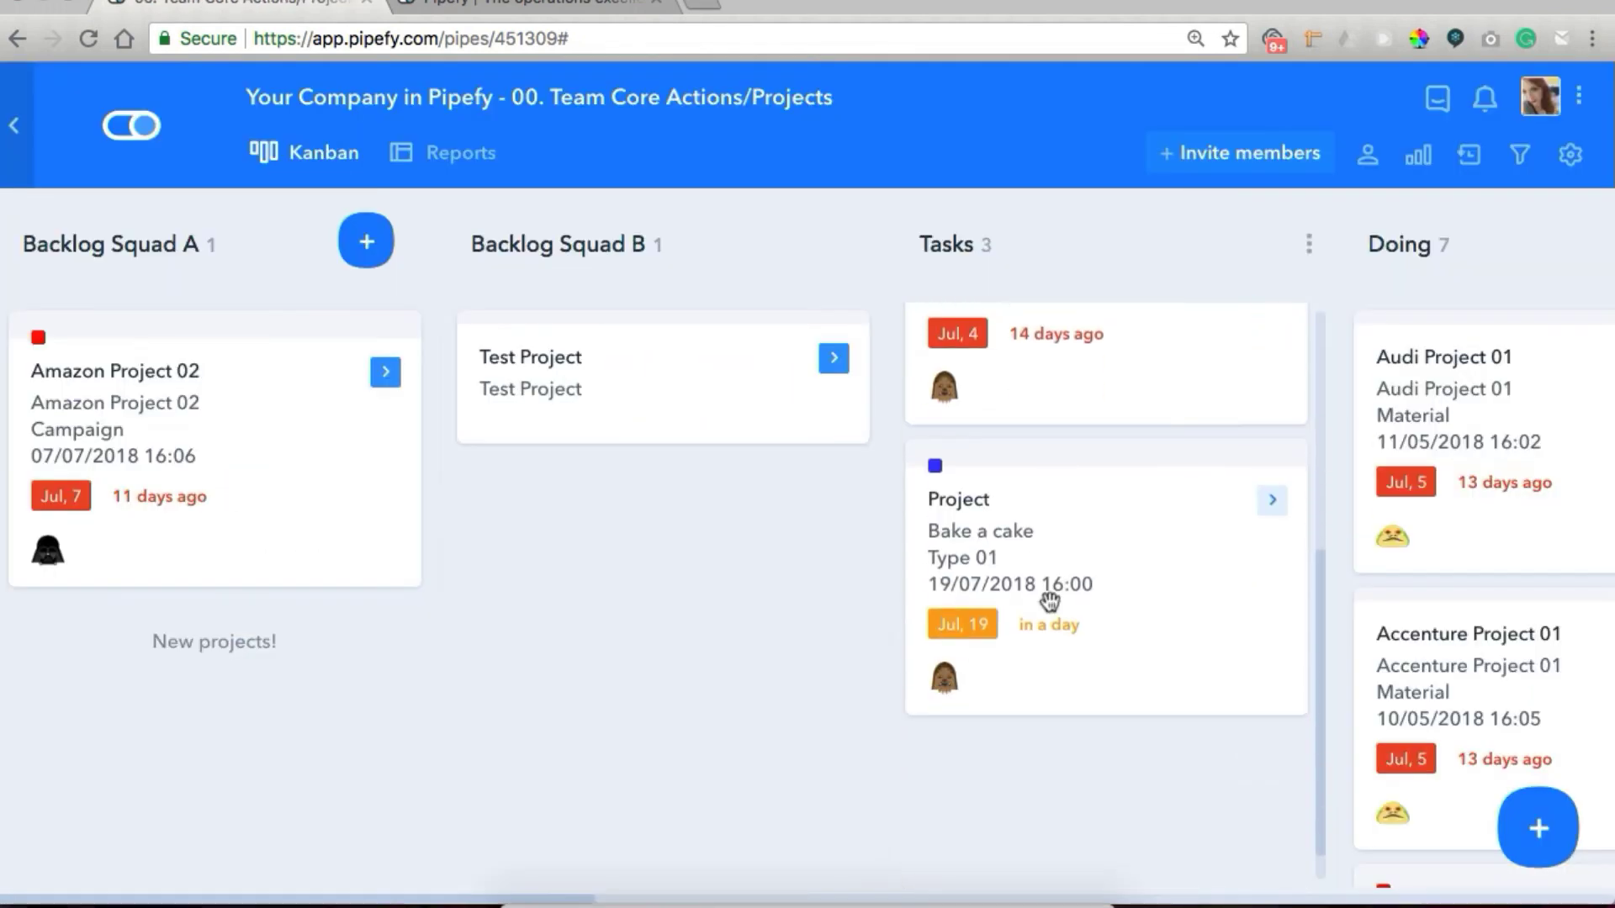
left_click(1050, 601)
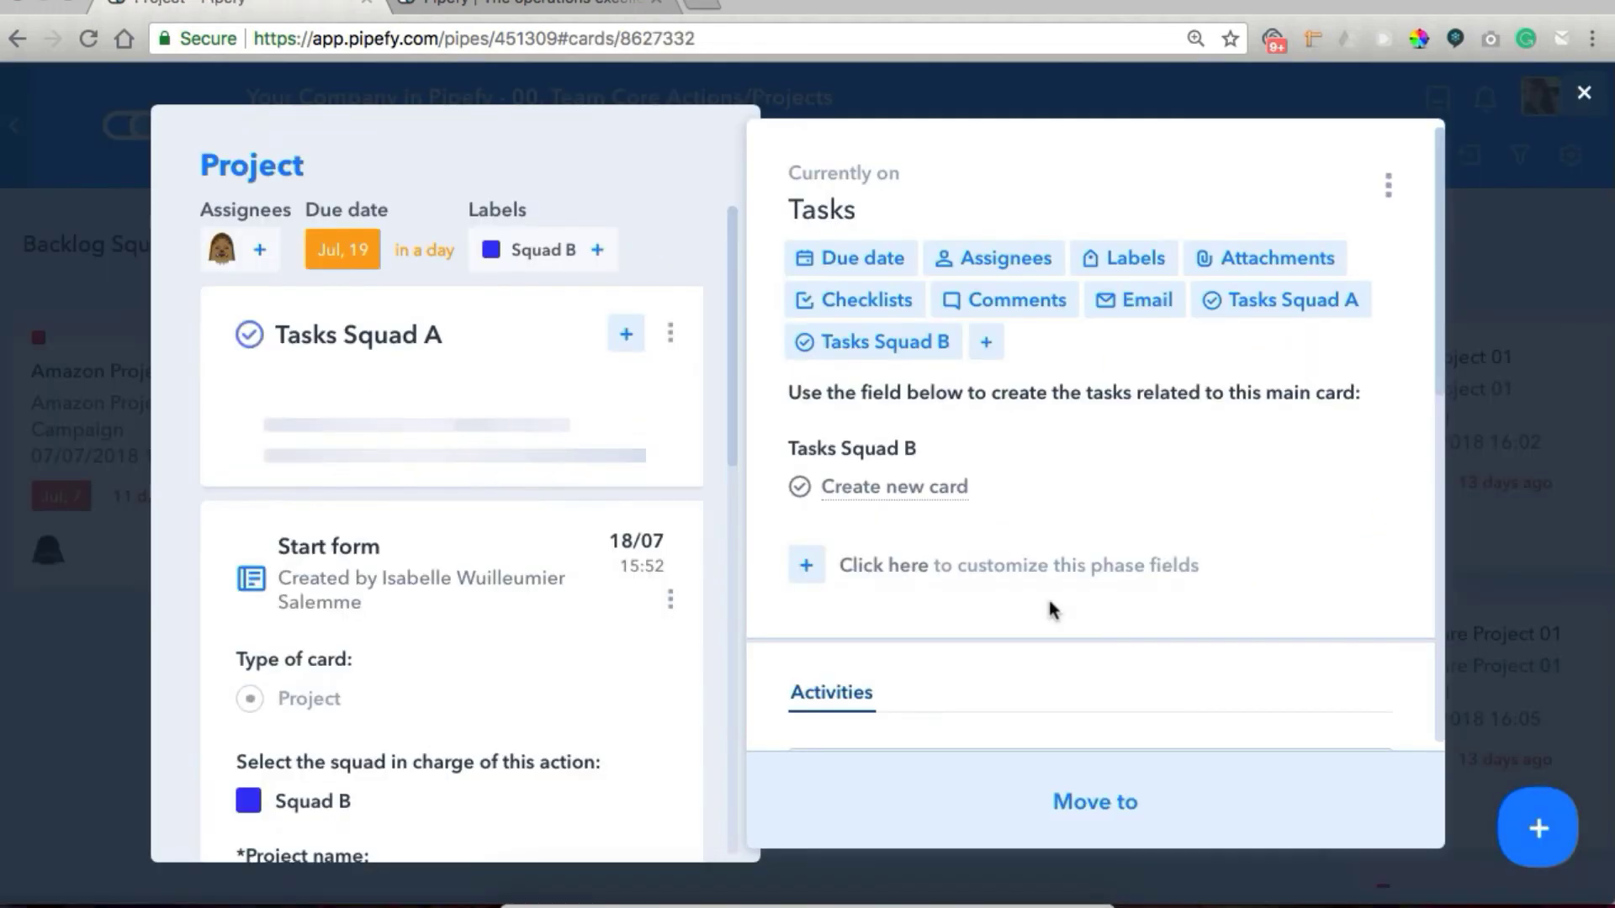
left_click(908, 508)
scroll(1073, 497, "down", 3)
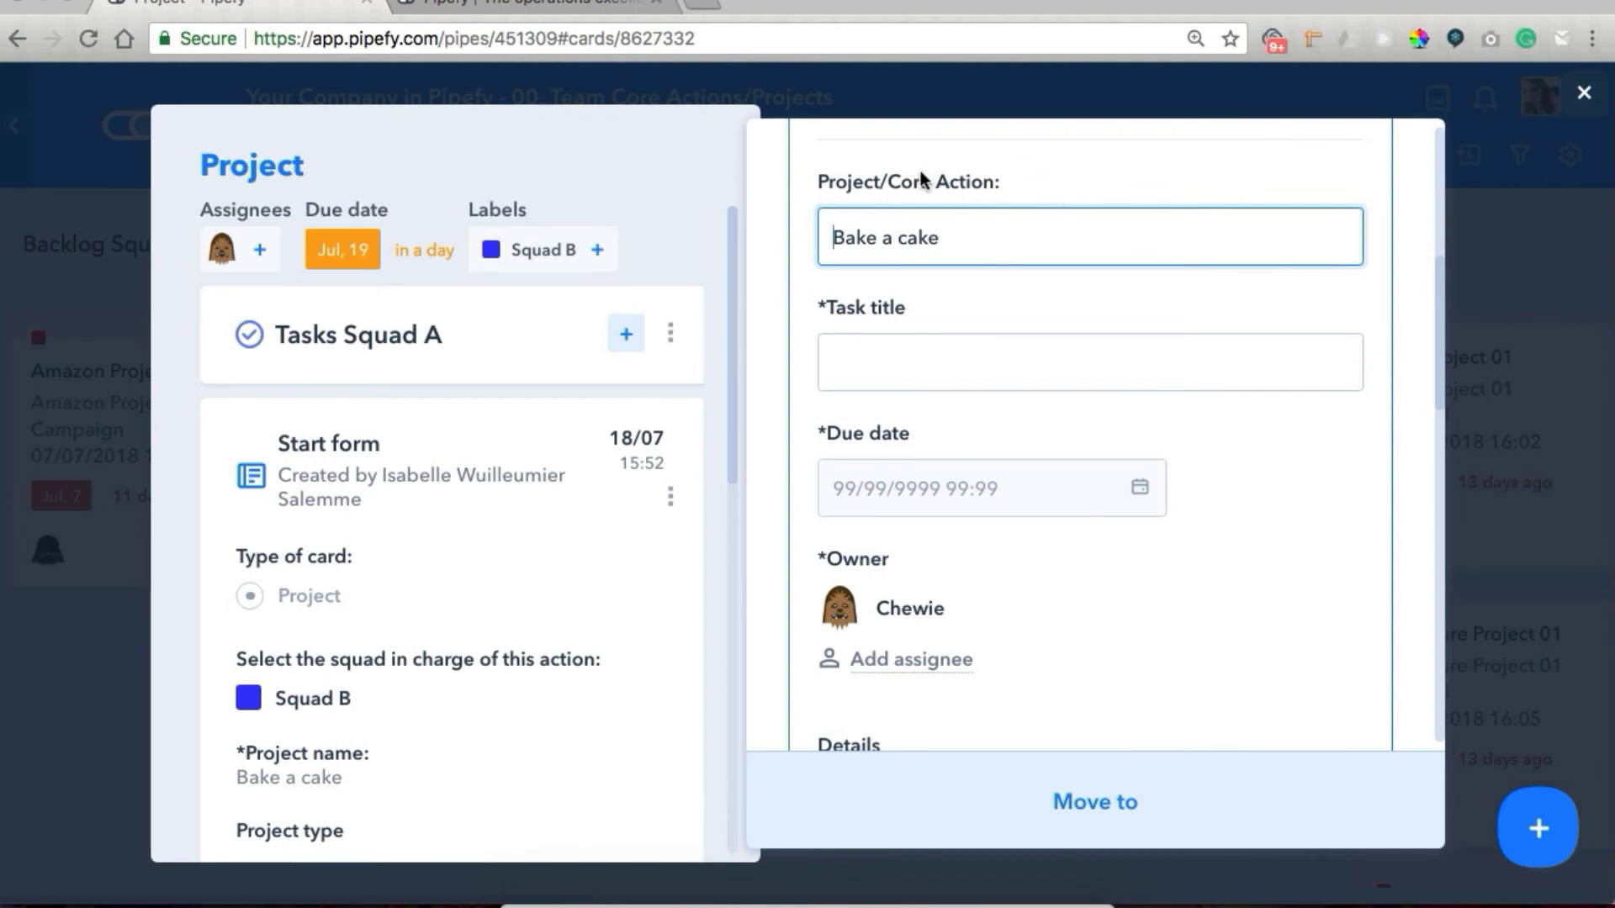
left_click(944, 363)
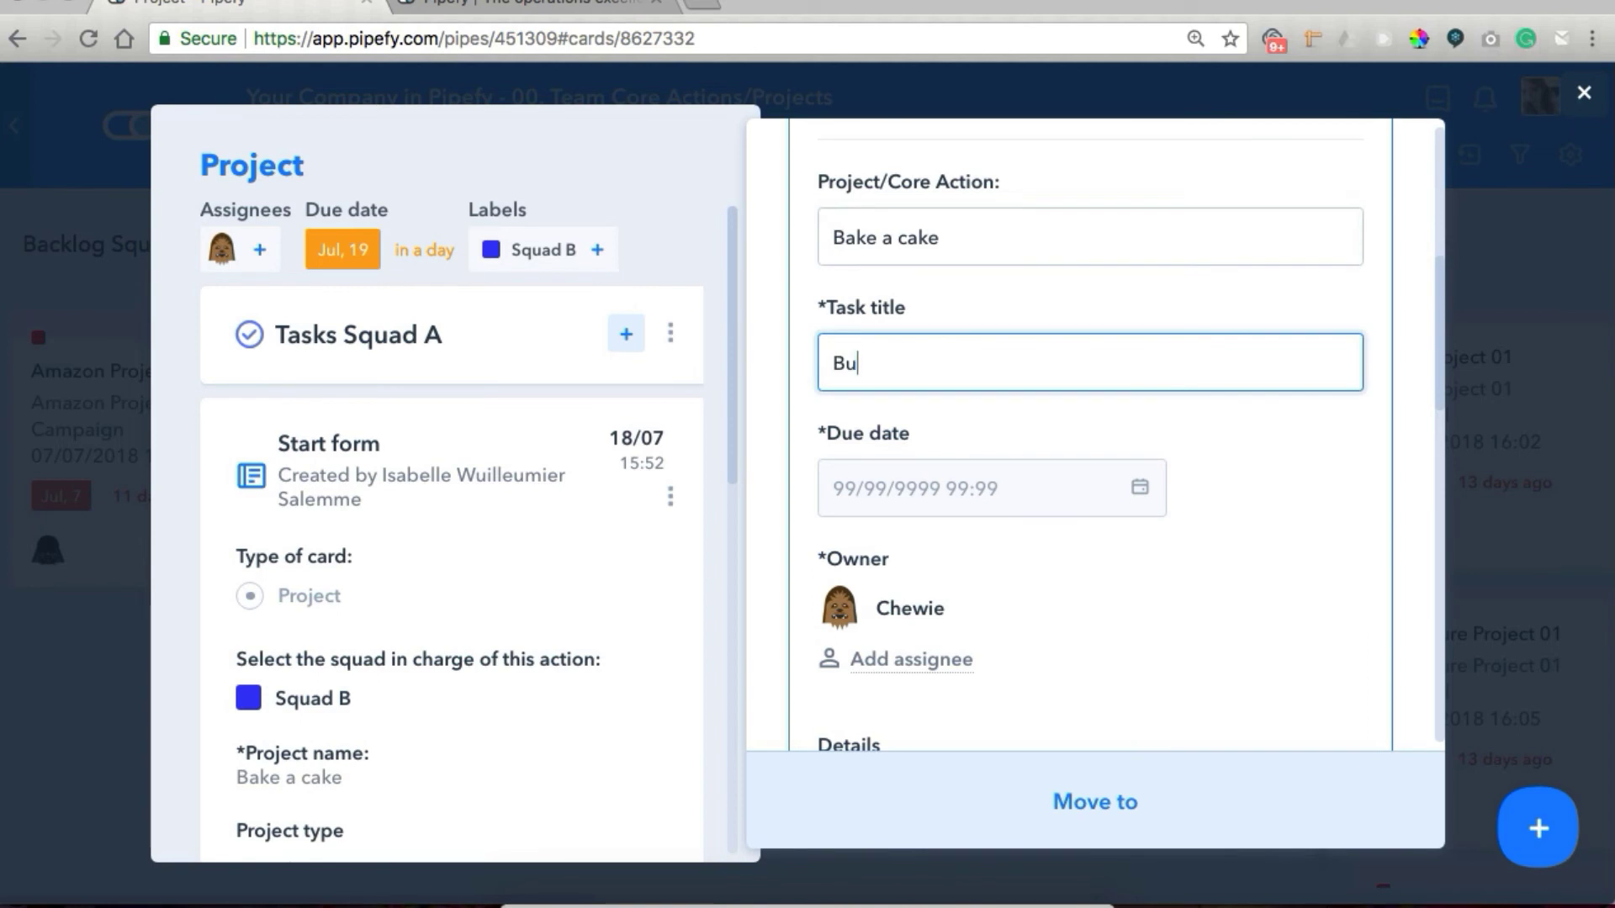
type("Buy ingredients")
Set the new task's due date to 18/07/2018 at 17:00 and create the connected card.
left_click(1139, 487)
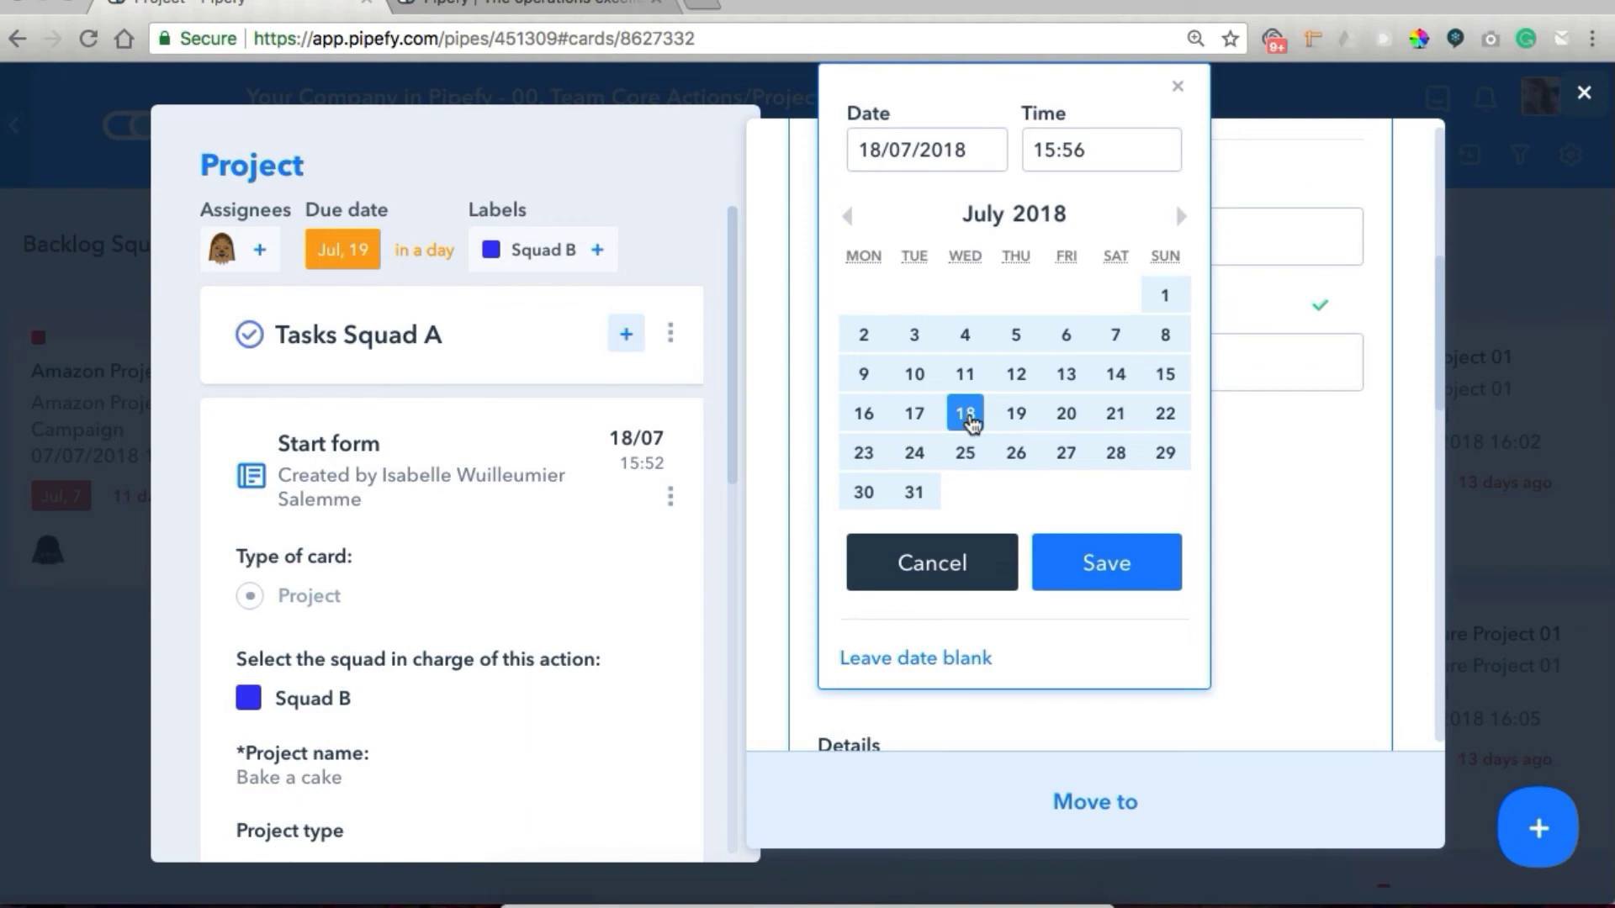
left_click(1085, 152)
double_click(1085, 151)
type("1700")
left_click(1128, 570)
scroll(1068, 631, "down", 3)
left_click(1024, 548)
left_click(1002, 670)
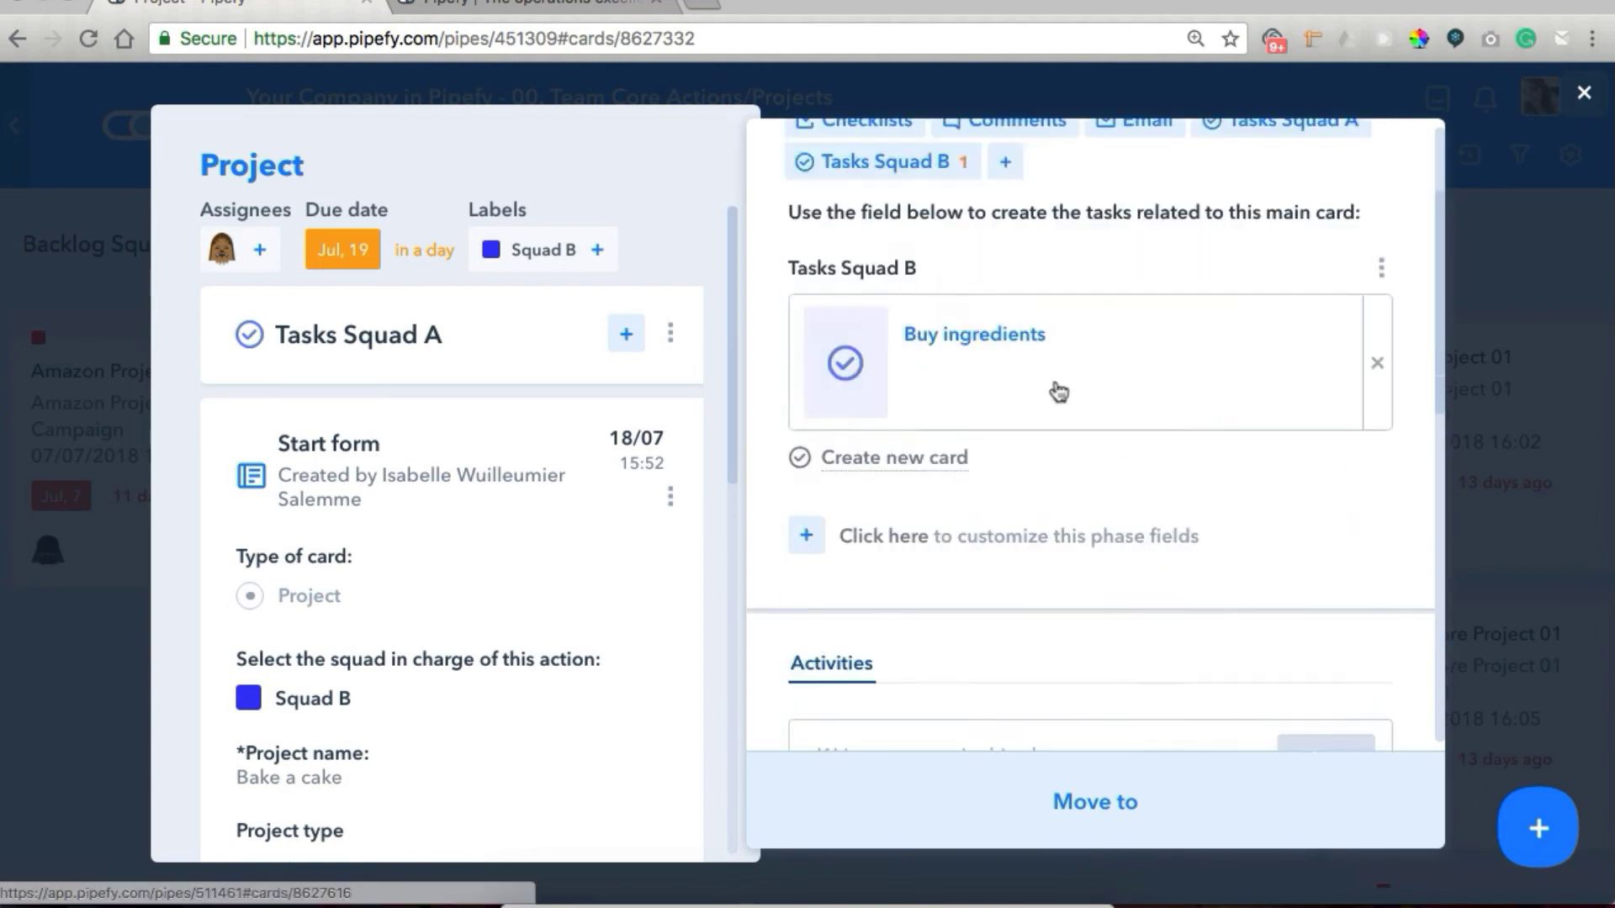
Create a connected Tasks Squad B card titled "Mix ingredients" with a due time of 17:30 on July 18.
scroll(1058, 390, "down", 3)
left_click(930, 361)
scroll(960, 530, "down", 4)
left_click(930, 415)
type("Mix ingredients")
left_click(1140, 543)
left_click(1077, 156)
type("1730")
left_click(1144, 572)
scroll(1140, 572, "down", 4)
left_click(1092, 646)
Create a connected Tasks Squad B card titled "Preheat oven" with a due time of 18:00 on July 18.
left_click(934, 522)
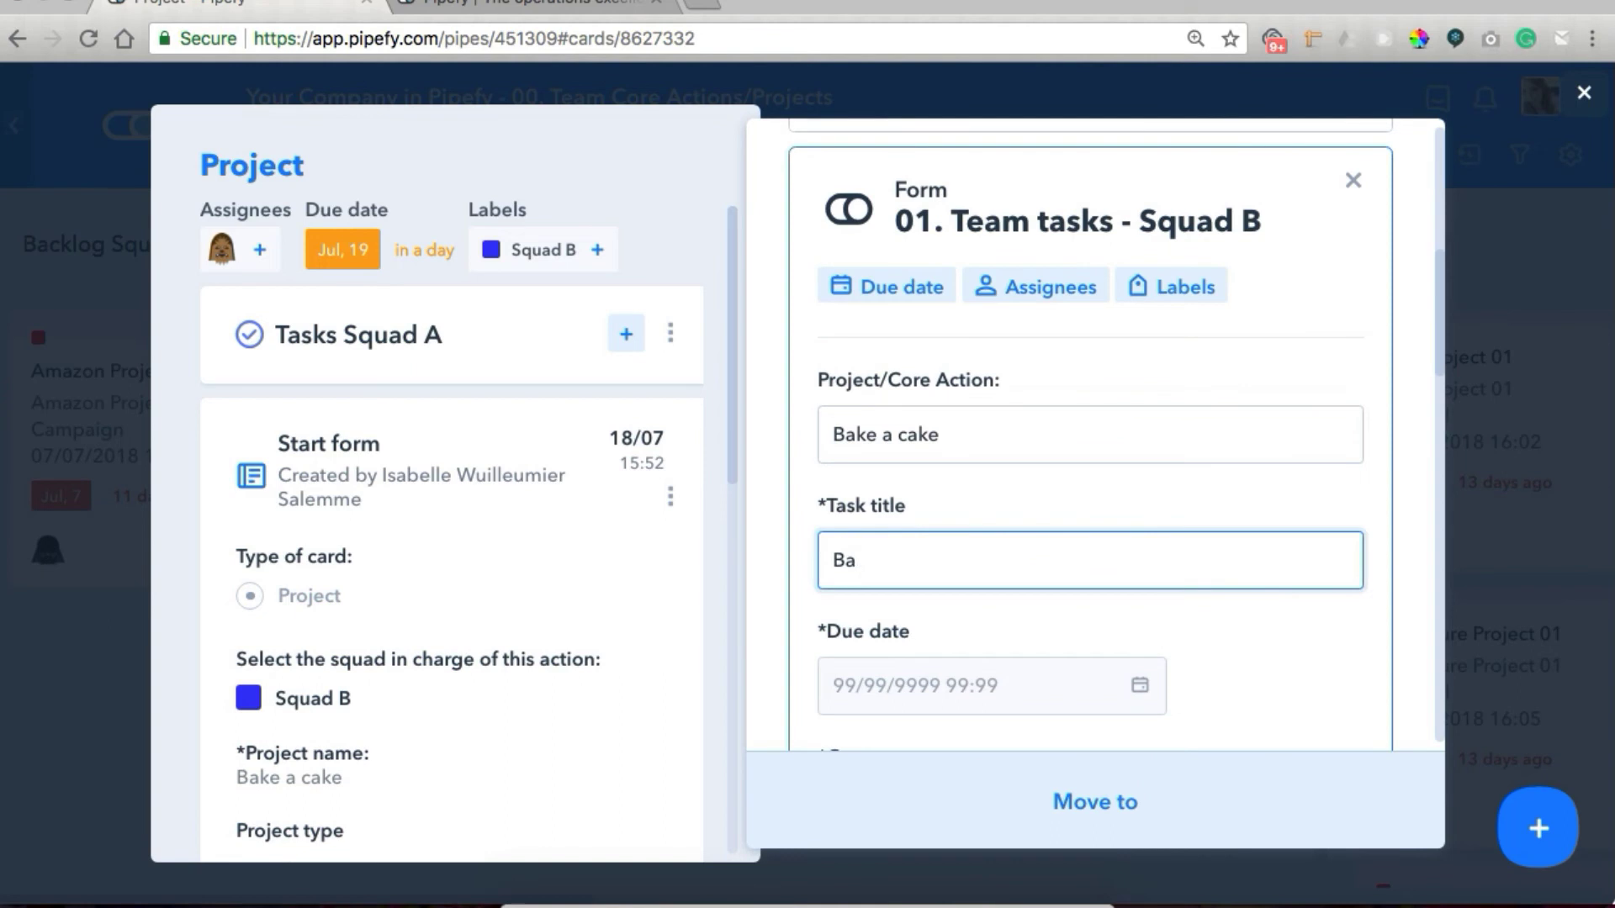
type("Preheat oven")
left_click(1140, 685)
left_click(1076, 150)
type("1800")
left_click(1100, 562)
scroll(1085, 640, "down", 2)
left_click(1052, 731)
left_click(1064, 798)
left_click(1070, 821)
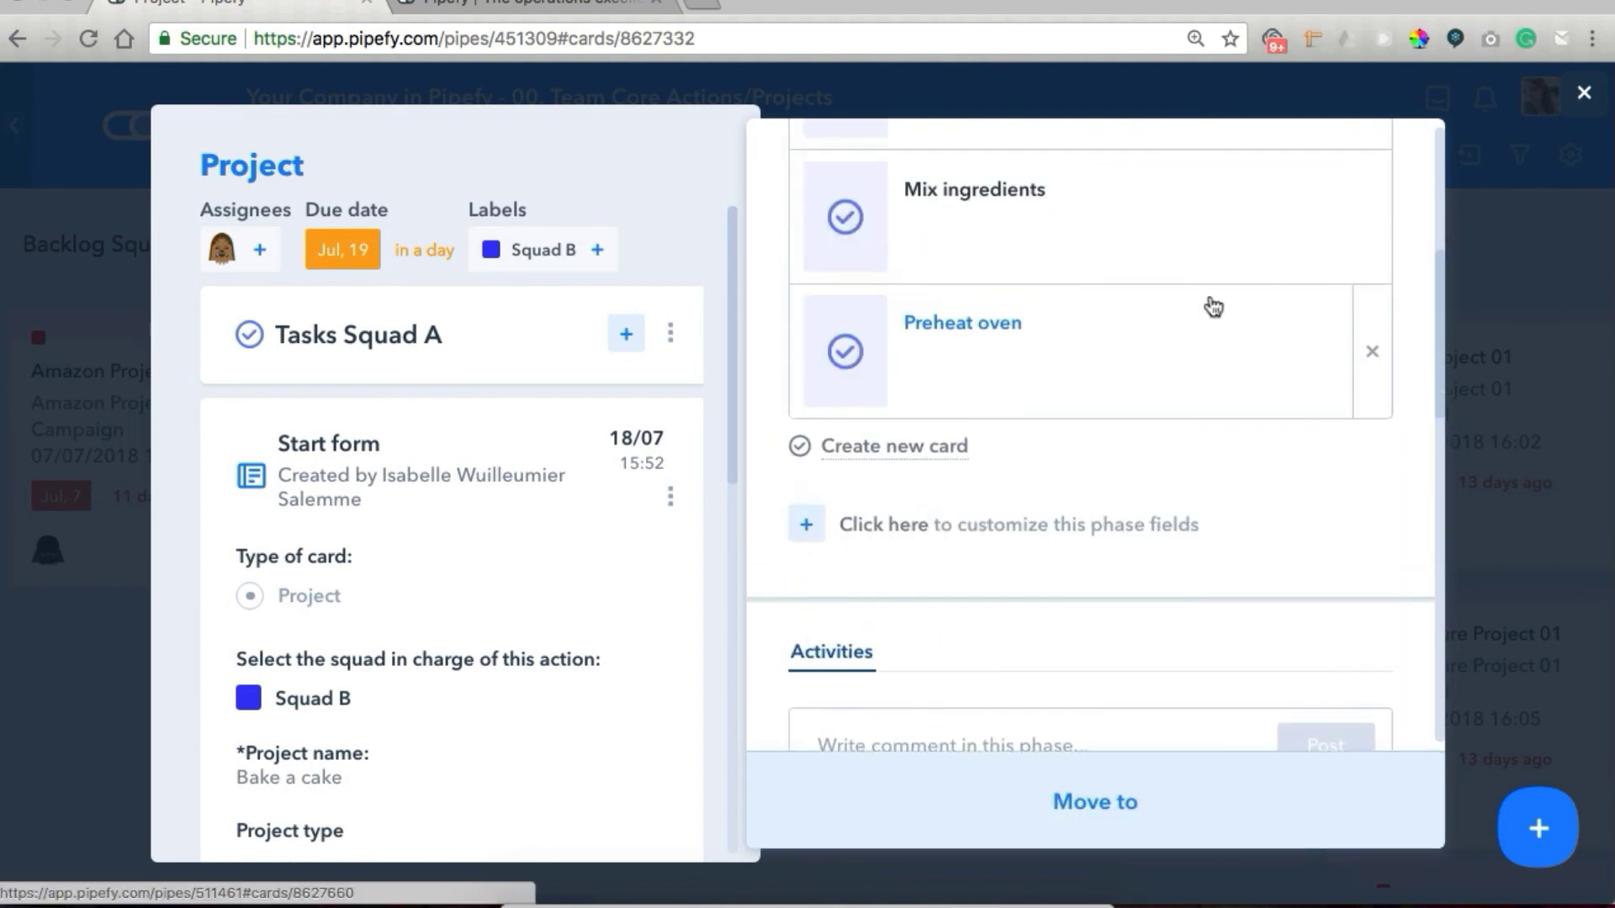
Create a connected Tasks Squad B card titled "Bake cake" due 18/07/2018 at 19:00.
left_click(932, 505)
left_click(879, 594)
type("Bake")
type(" a cake")
key("Tab")
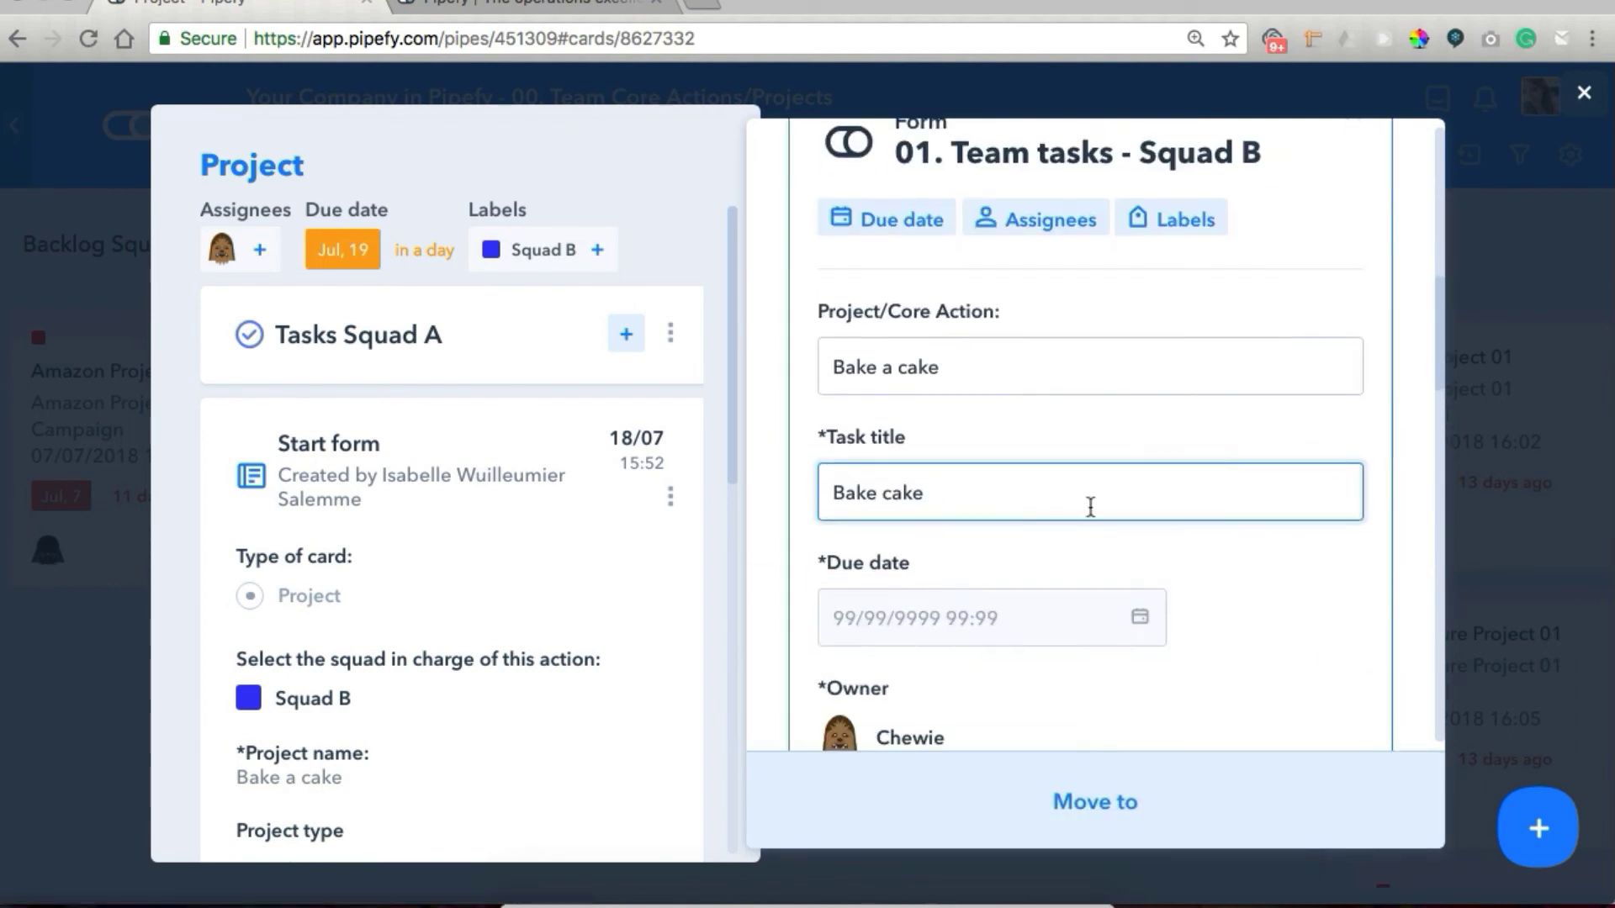
key("Tab")
type("19:00")
left_click(1108, 562)
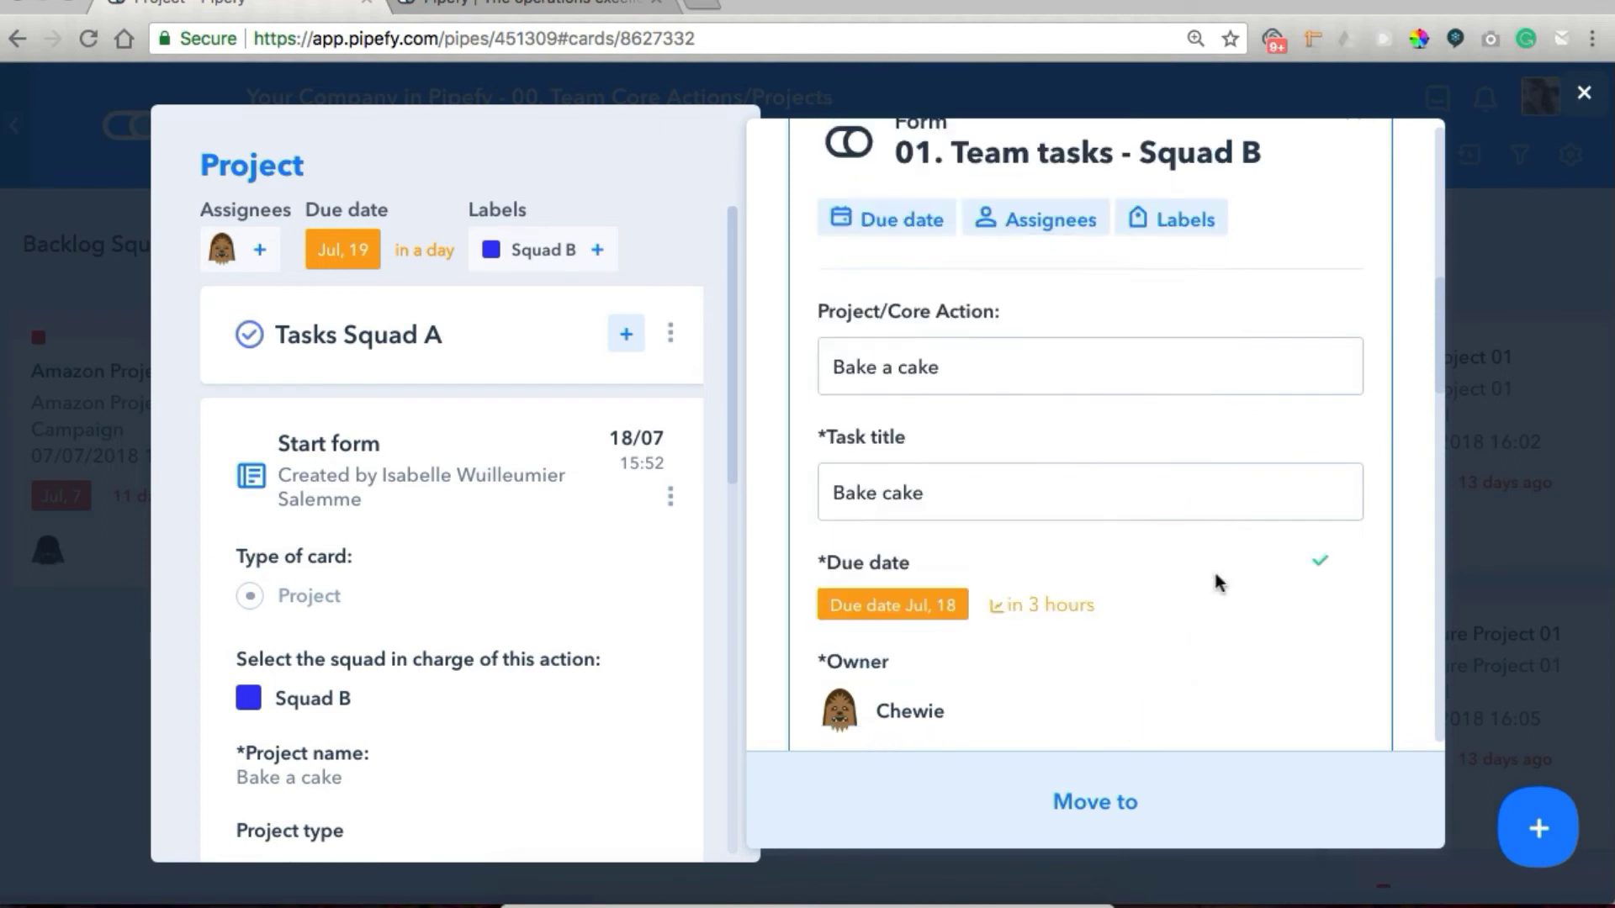
scroll(1215, 572, "down", 5)
left_click(1183, 577)
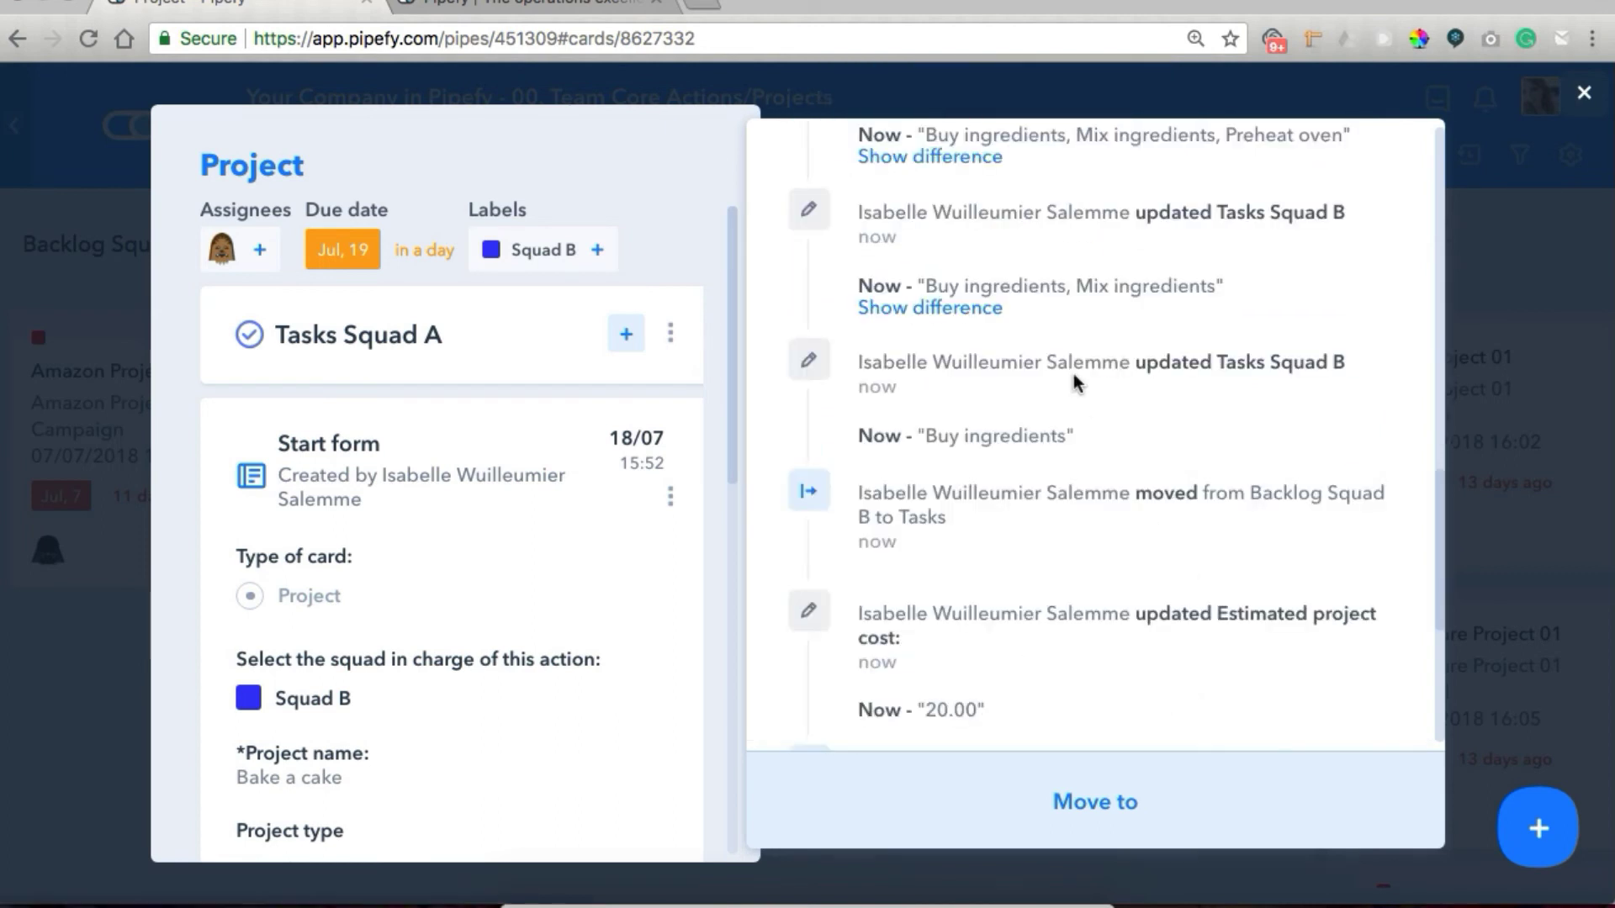
Review the connected task list, then open the Tasks Squad B field for editing and examine its function, number of entries and advanced rules.
scroll(1070, 477, "up", 10)
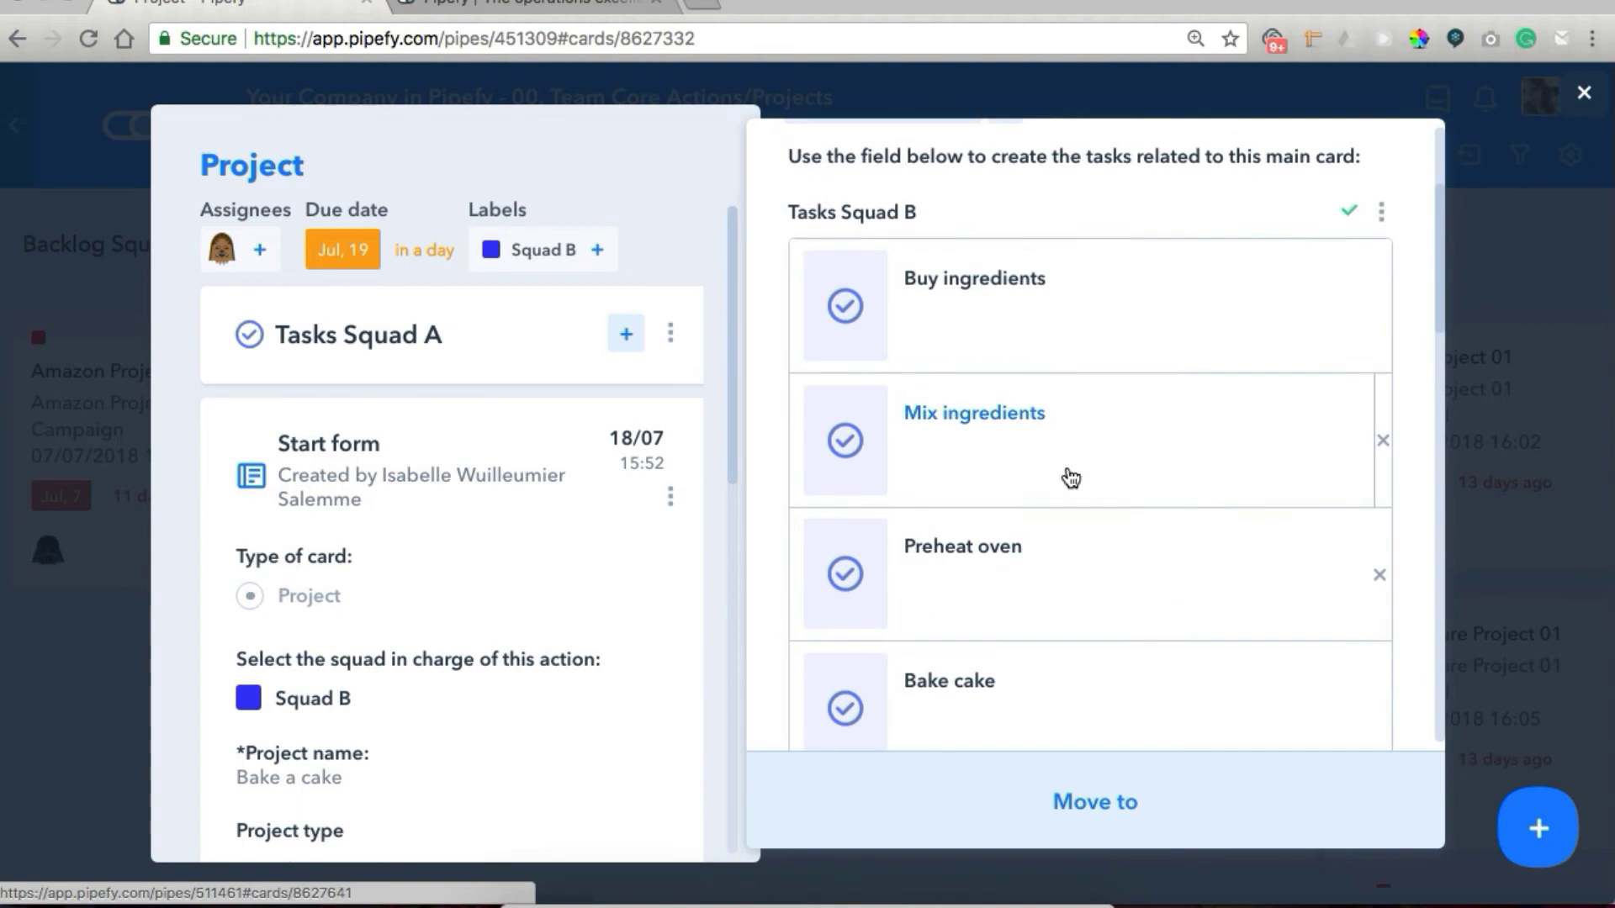
scroll(1070, 477, "down", 1)
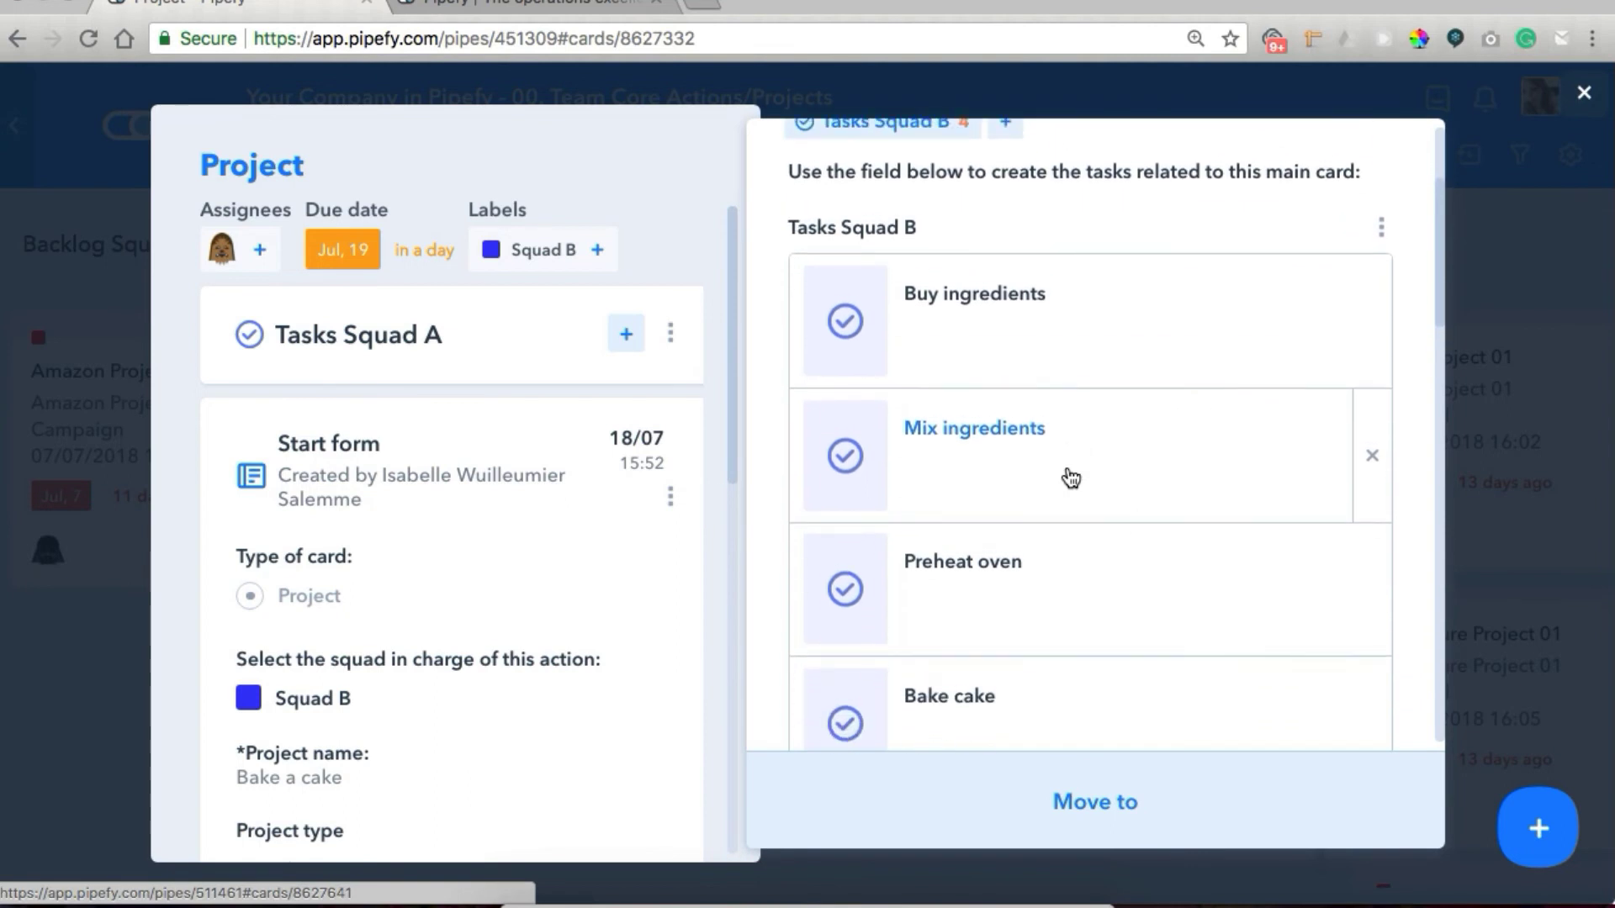
scroll(1070, 476, "down", 1)
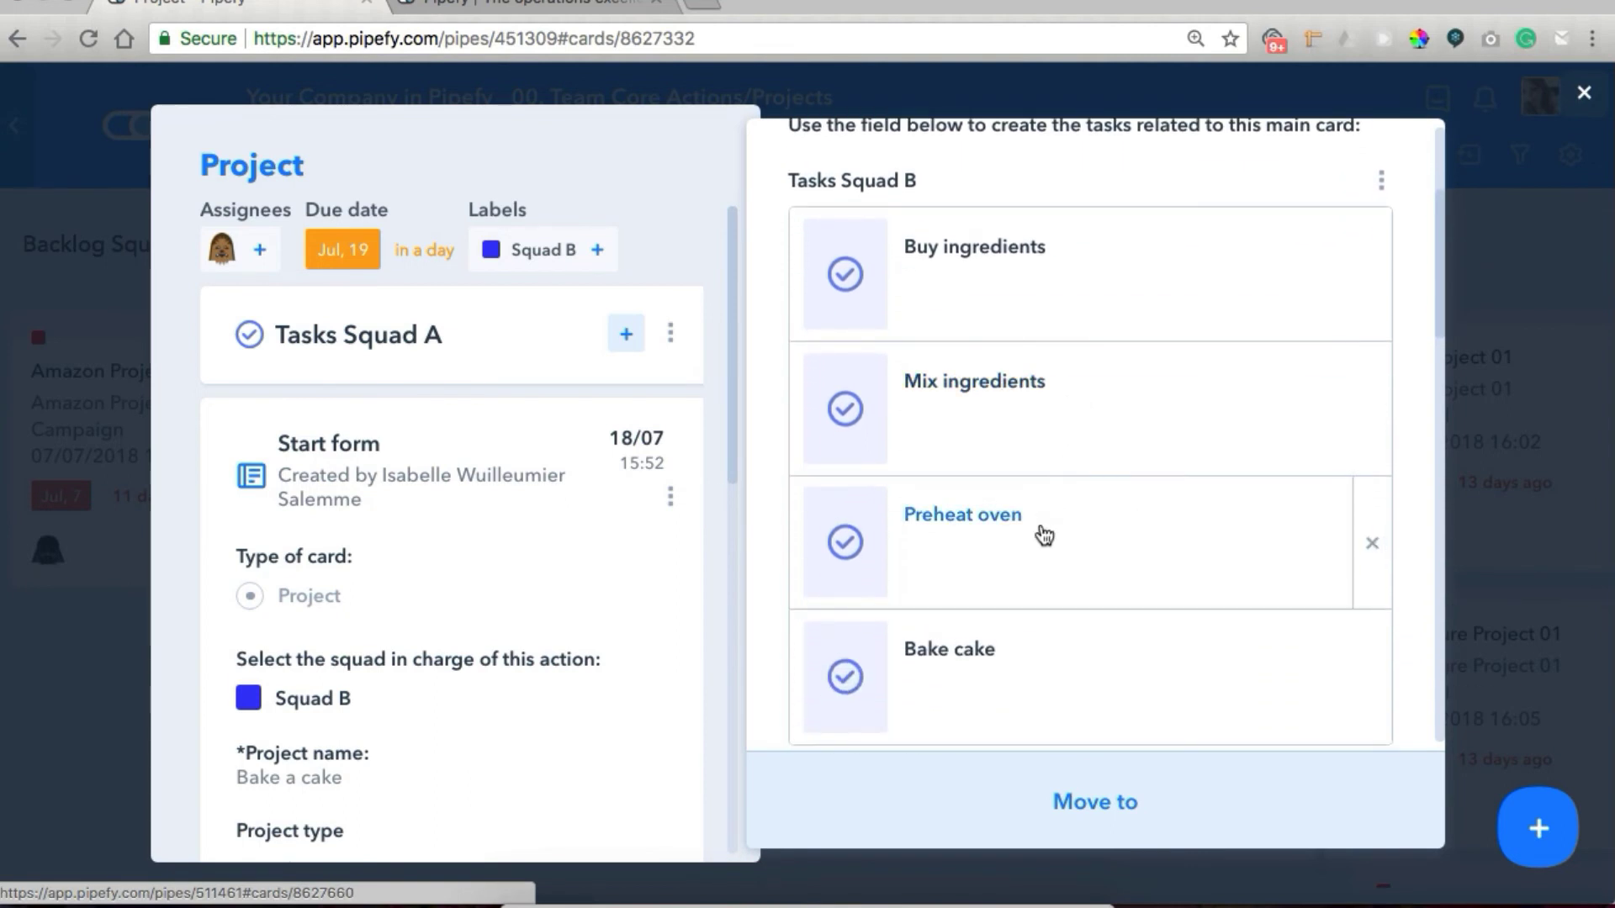
scroll(1083, 462, "up", 5)
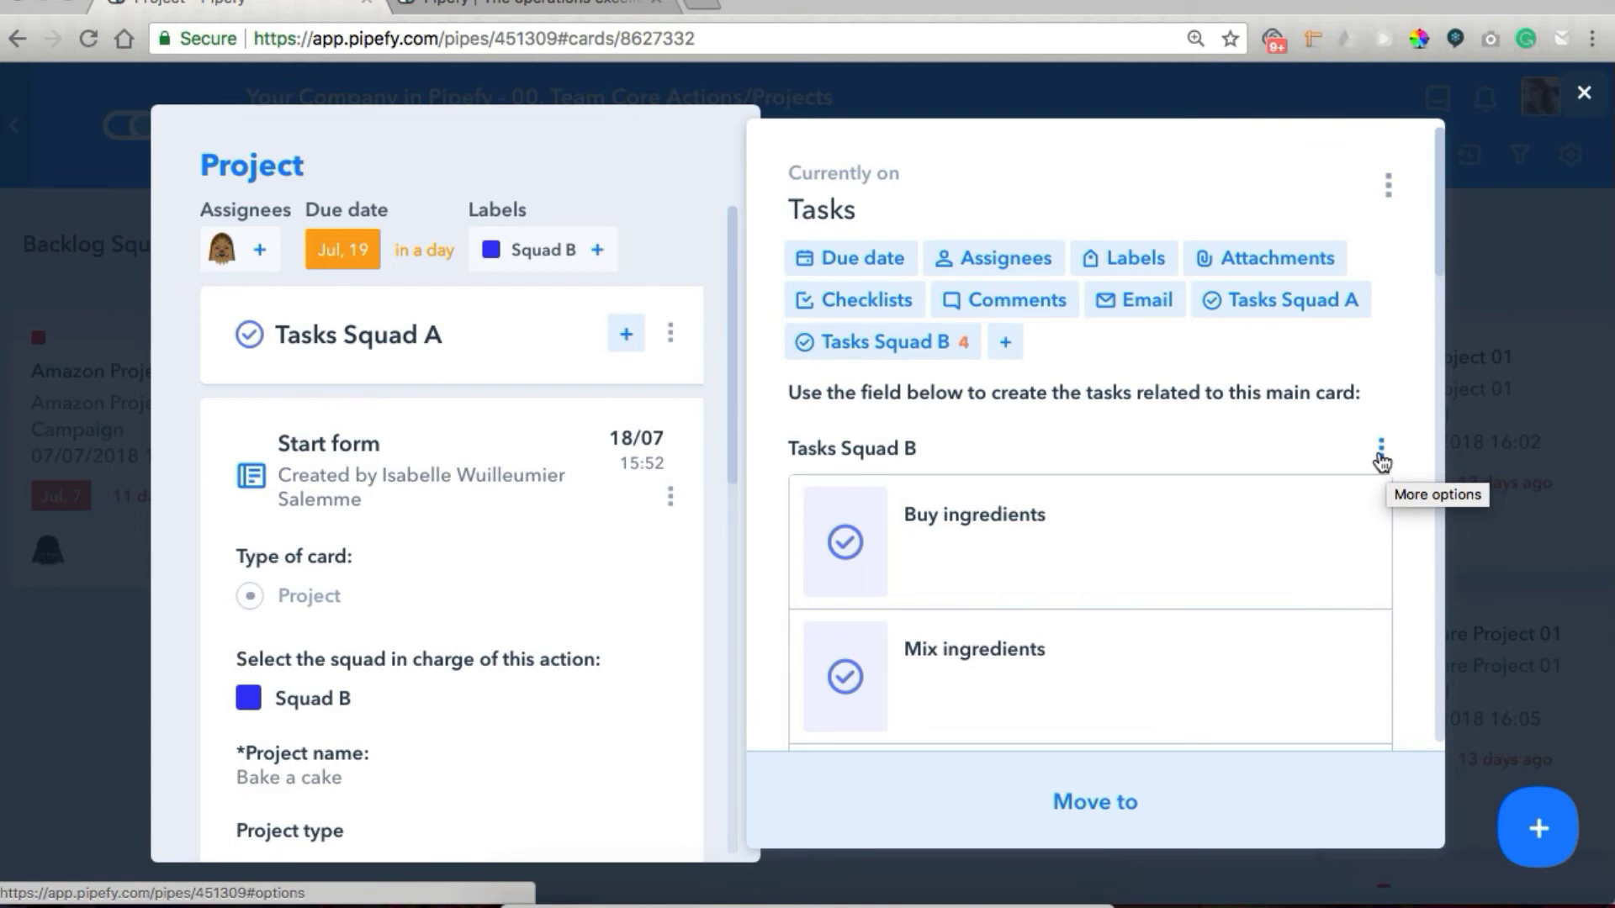
left_click(1381, 454)
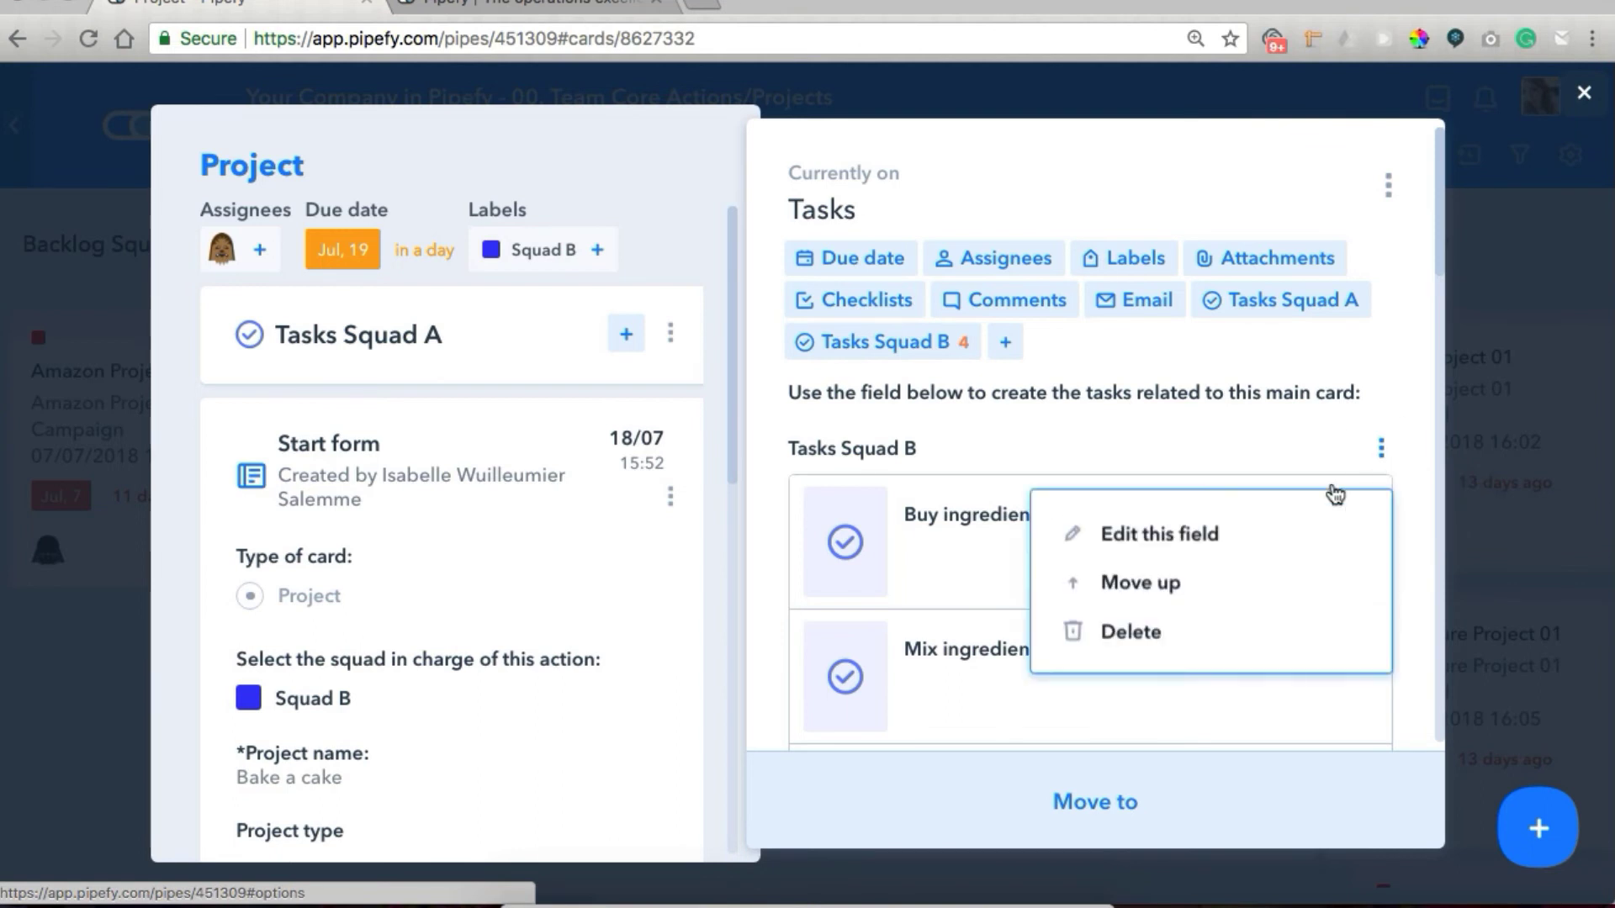
left_click(1284, 535)
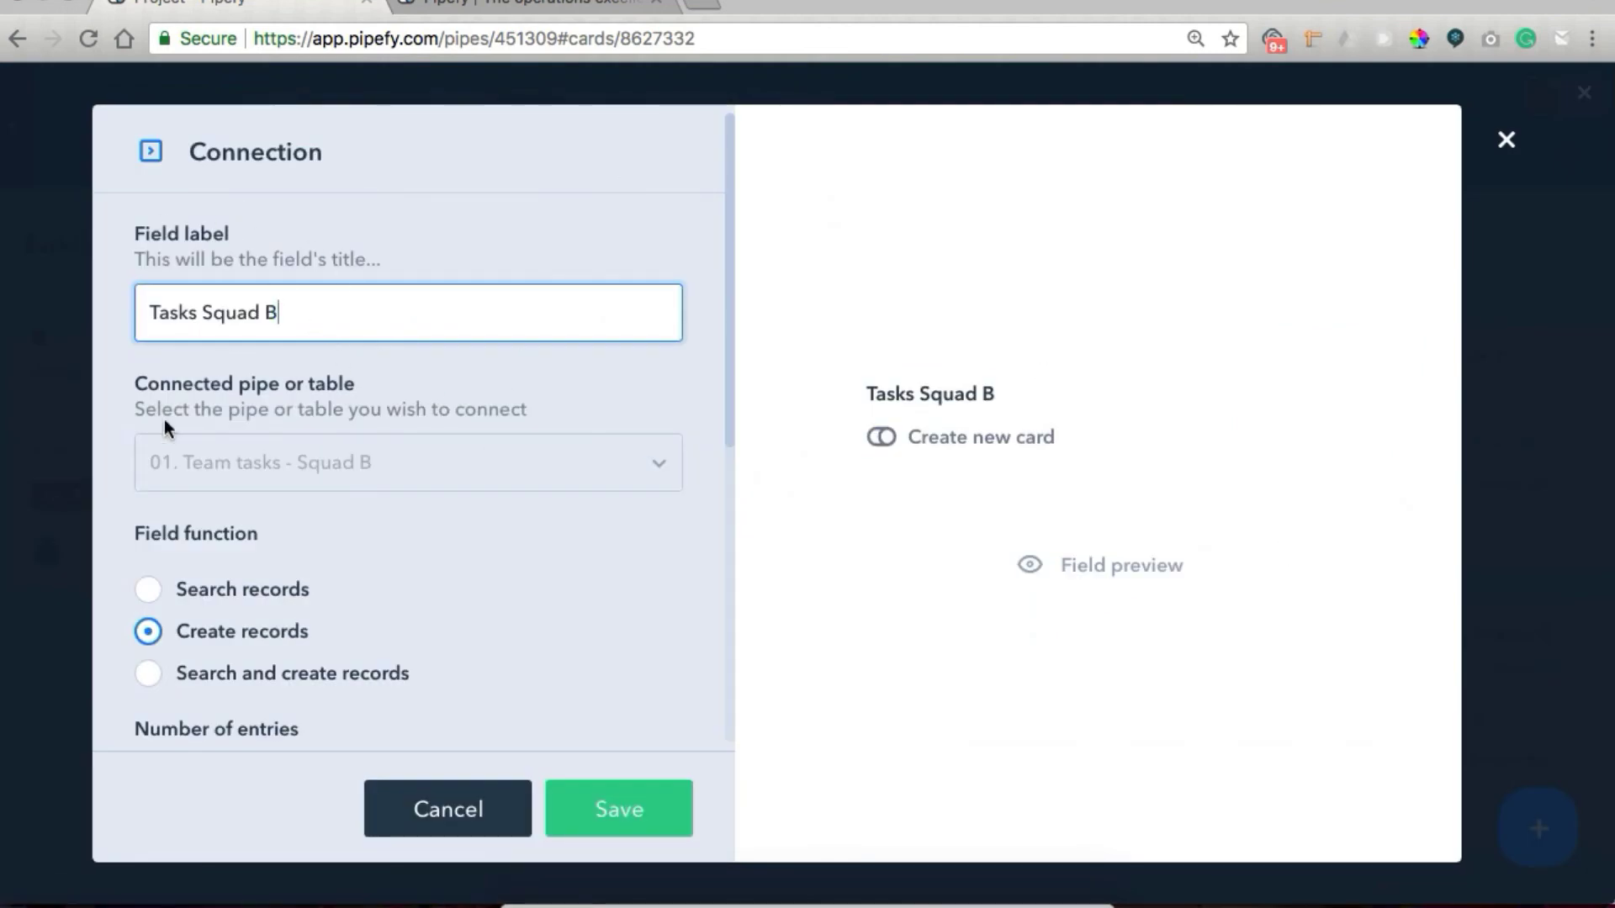
scroll(357, 392, "down", 5)
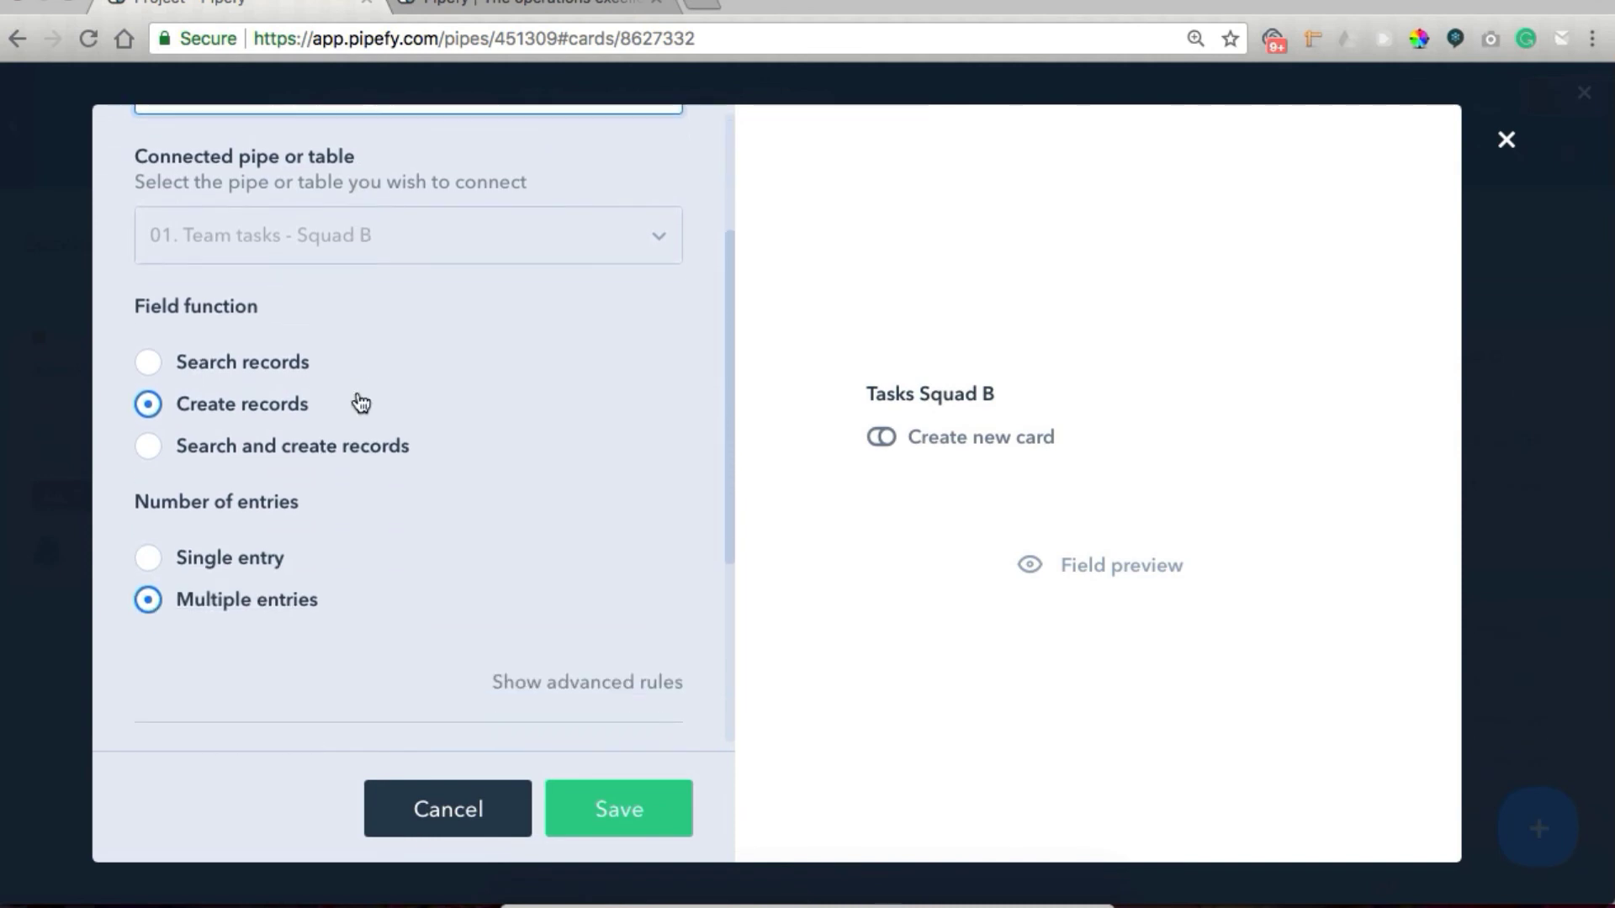
scroll(425, 442, "down", 3)
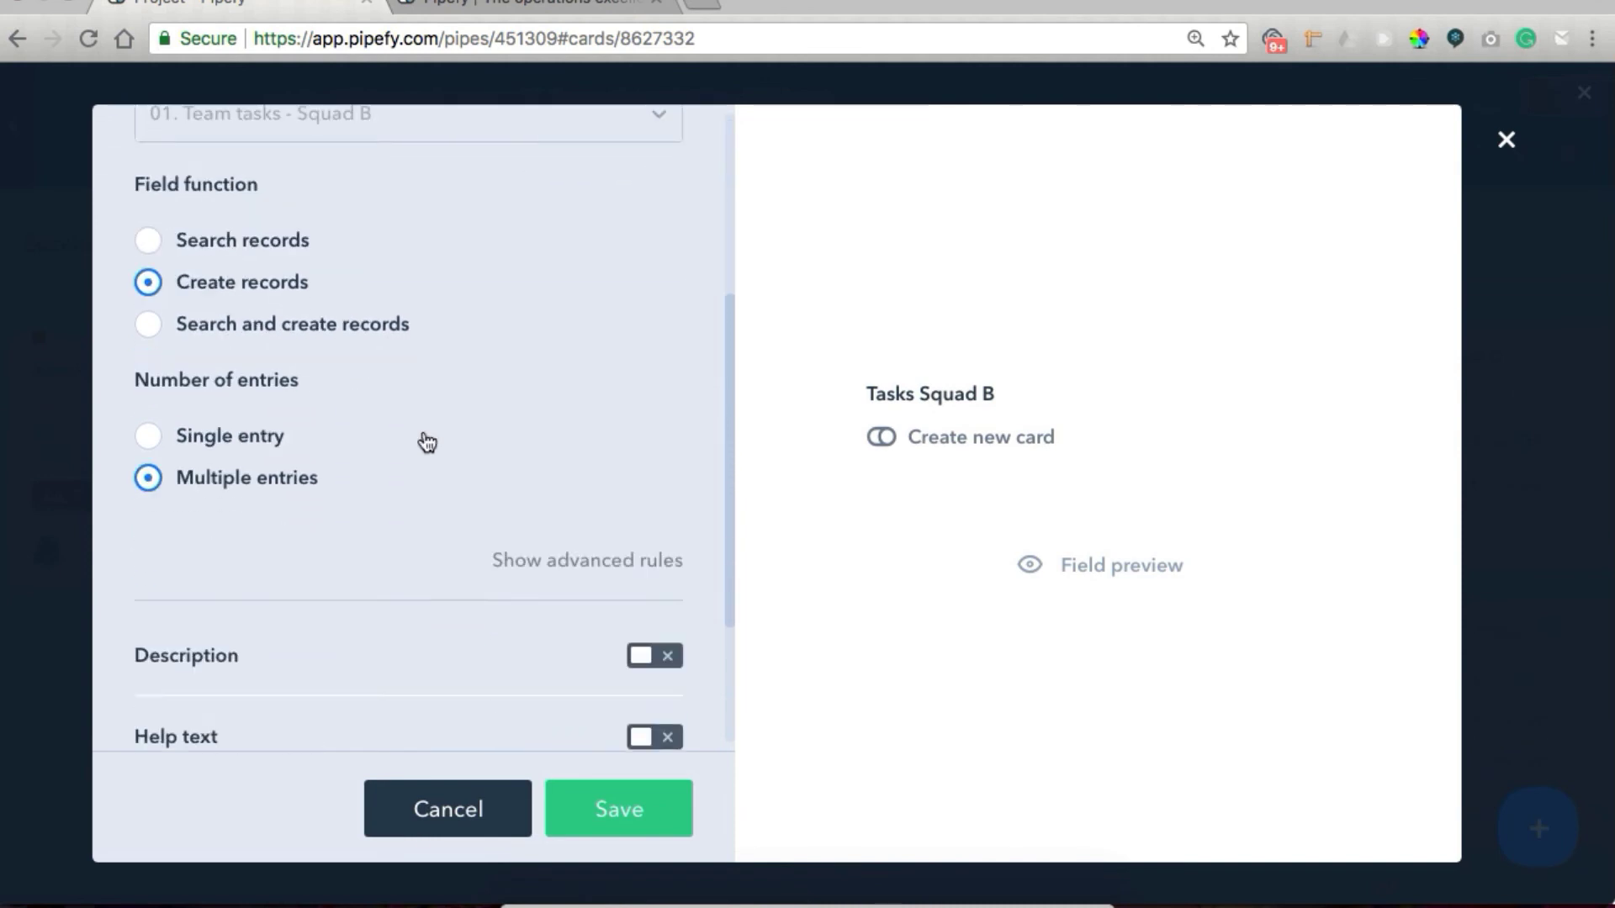
left_click(627, 553)
scroll(627, 558, "down", 5)
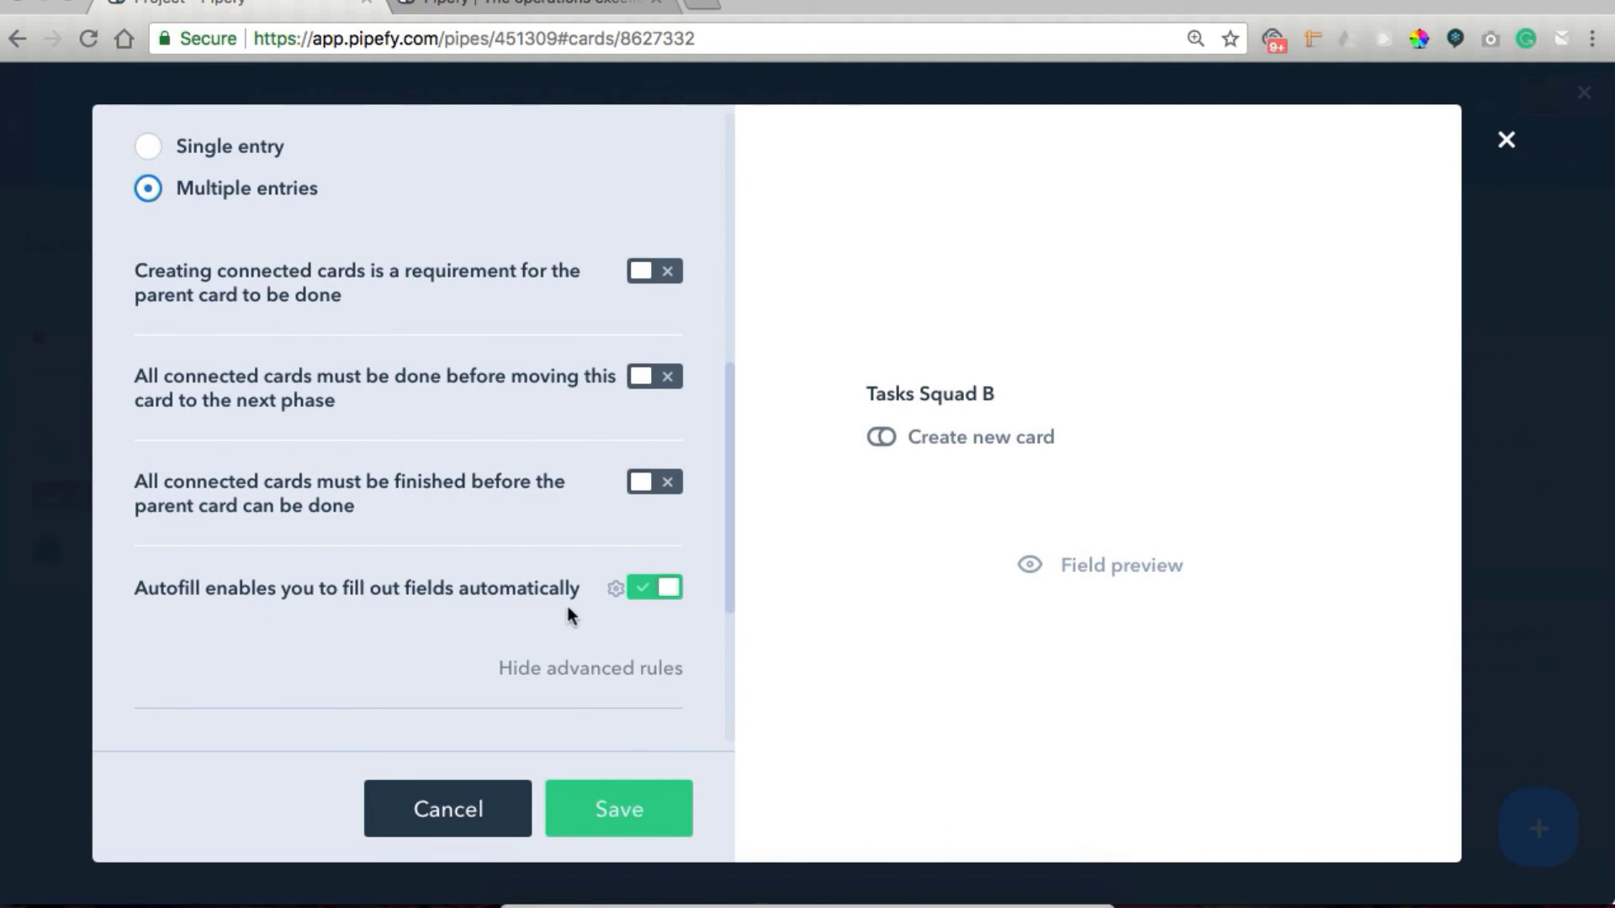
Examine the connection's autofill mappings from the parent card, save the field as it is and close the card.
left_click(615, 588)
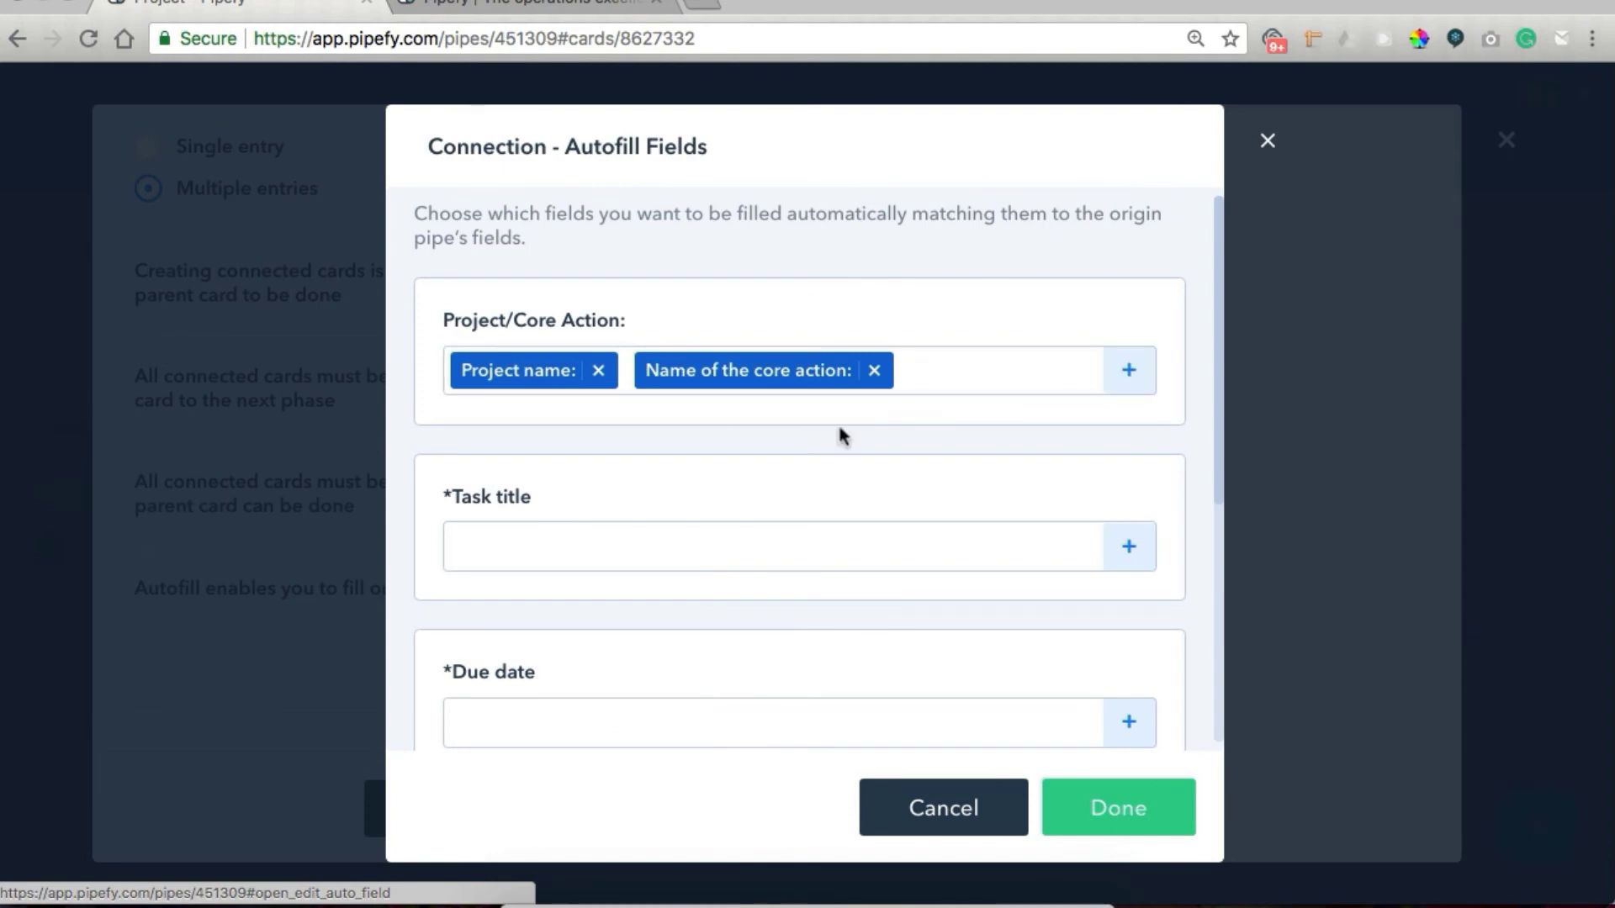
scroll(838, 422, "down", 2)
scroll(838, 422, "down", 3)
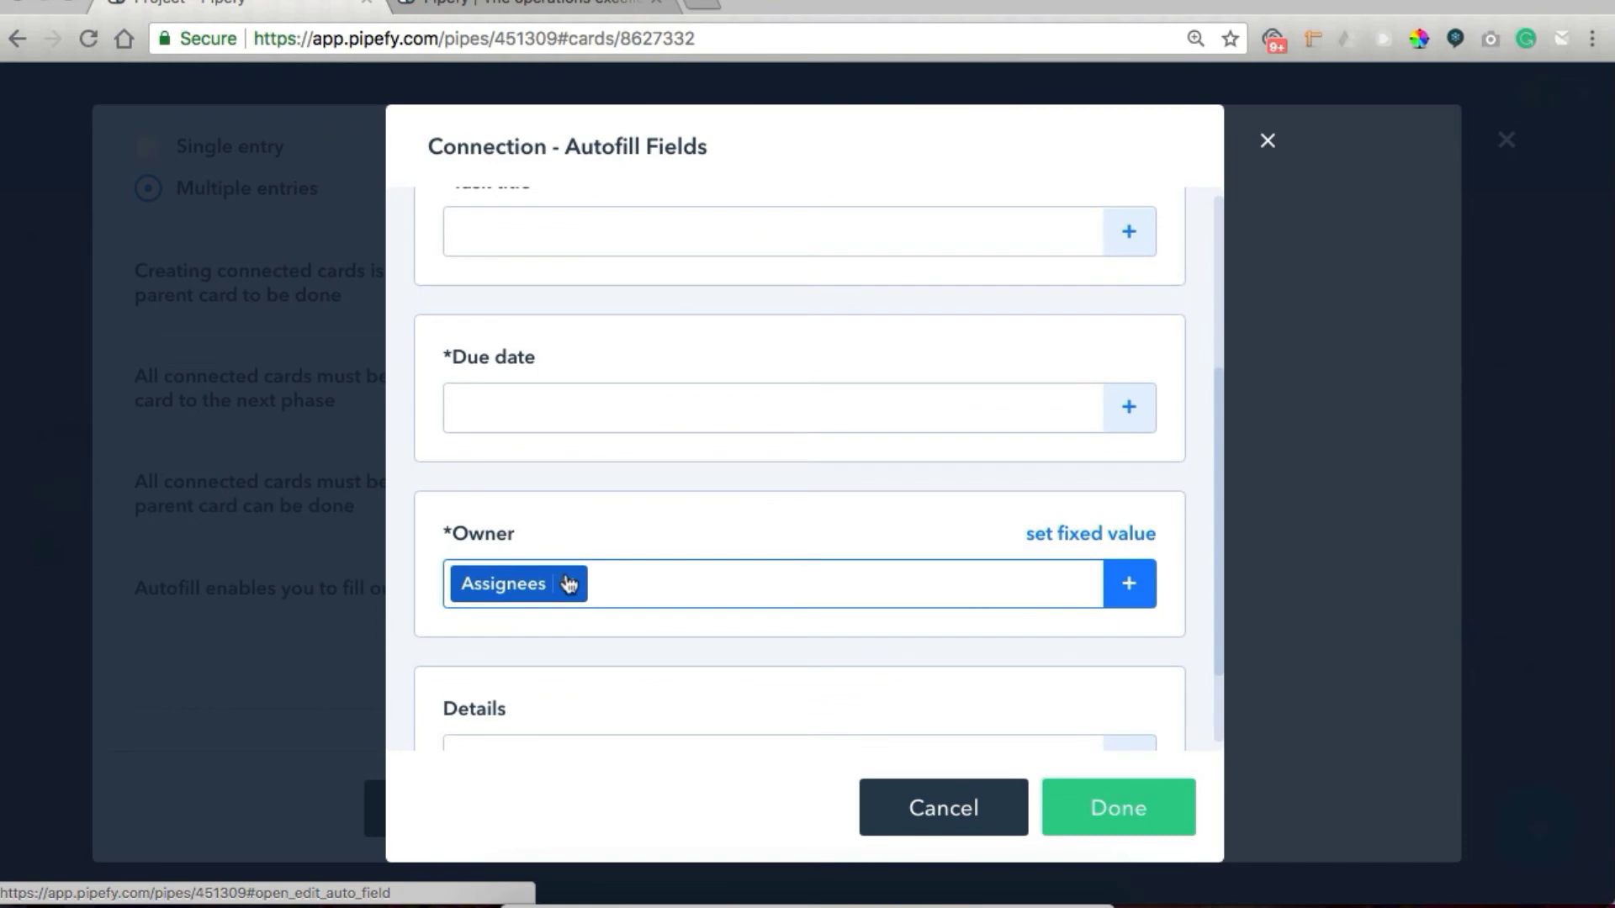
scroll(696, 604, "down", 1)
scroll(696, 604, "down", 1)
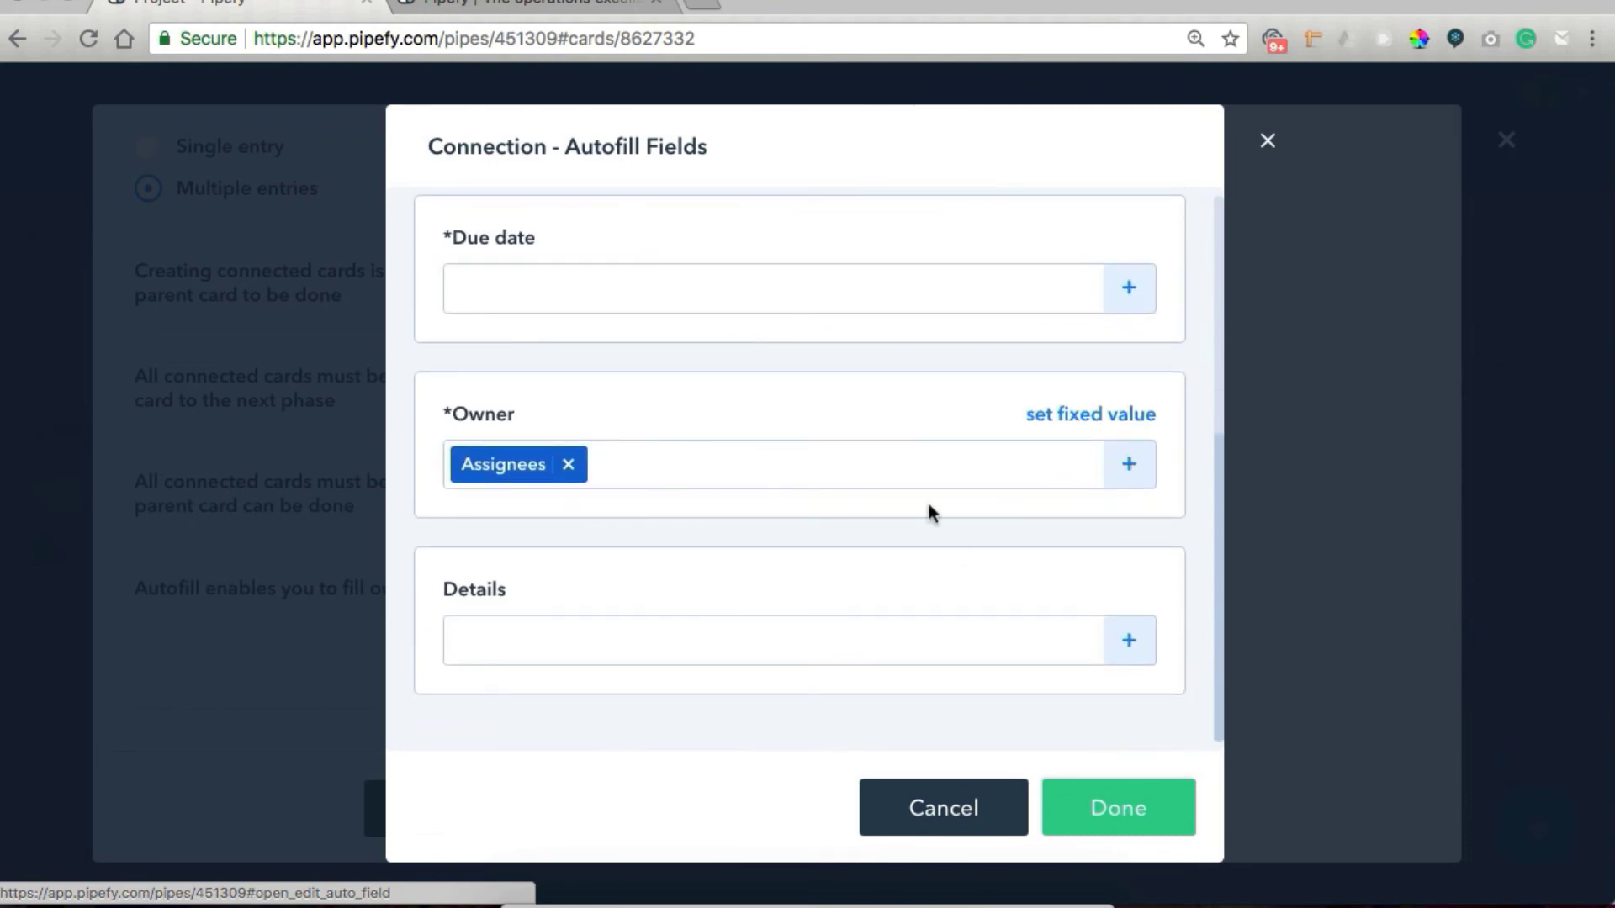
left_click(1081, 805)
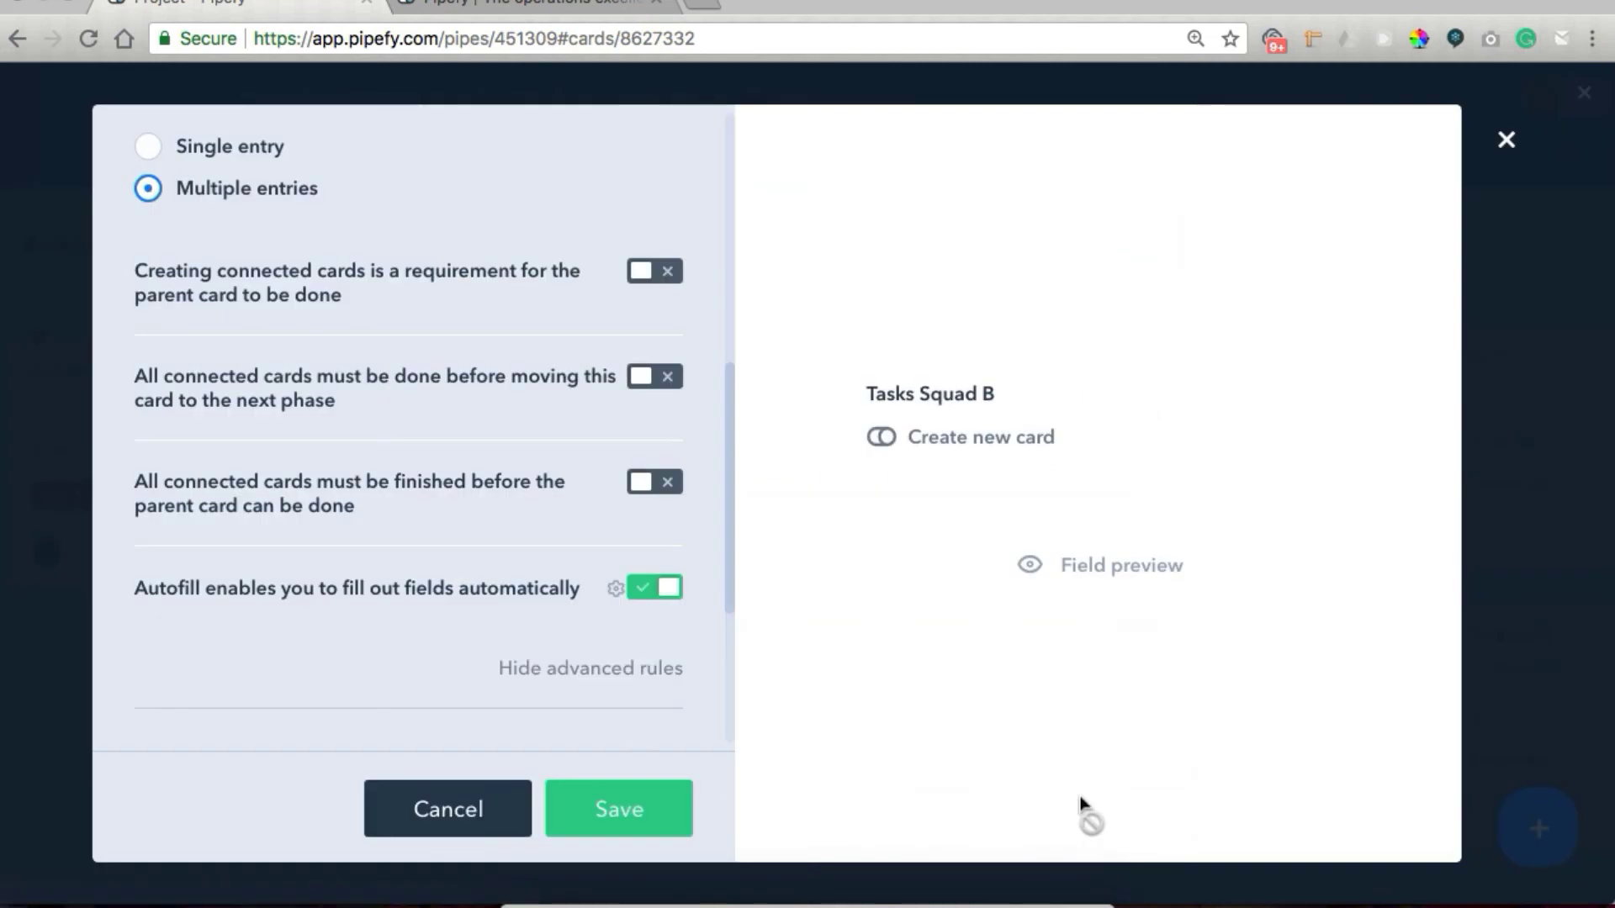
left_click(664, 808)
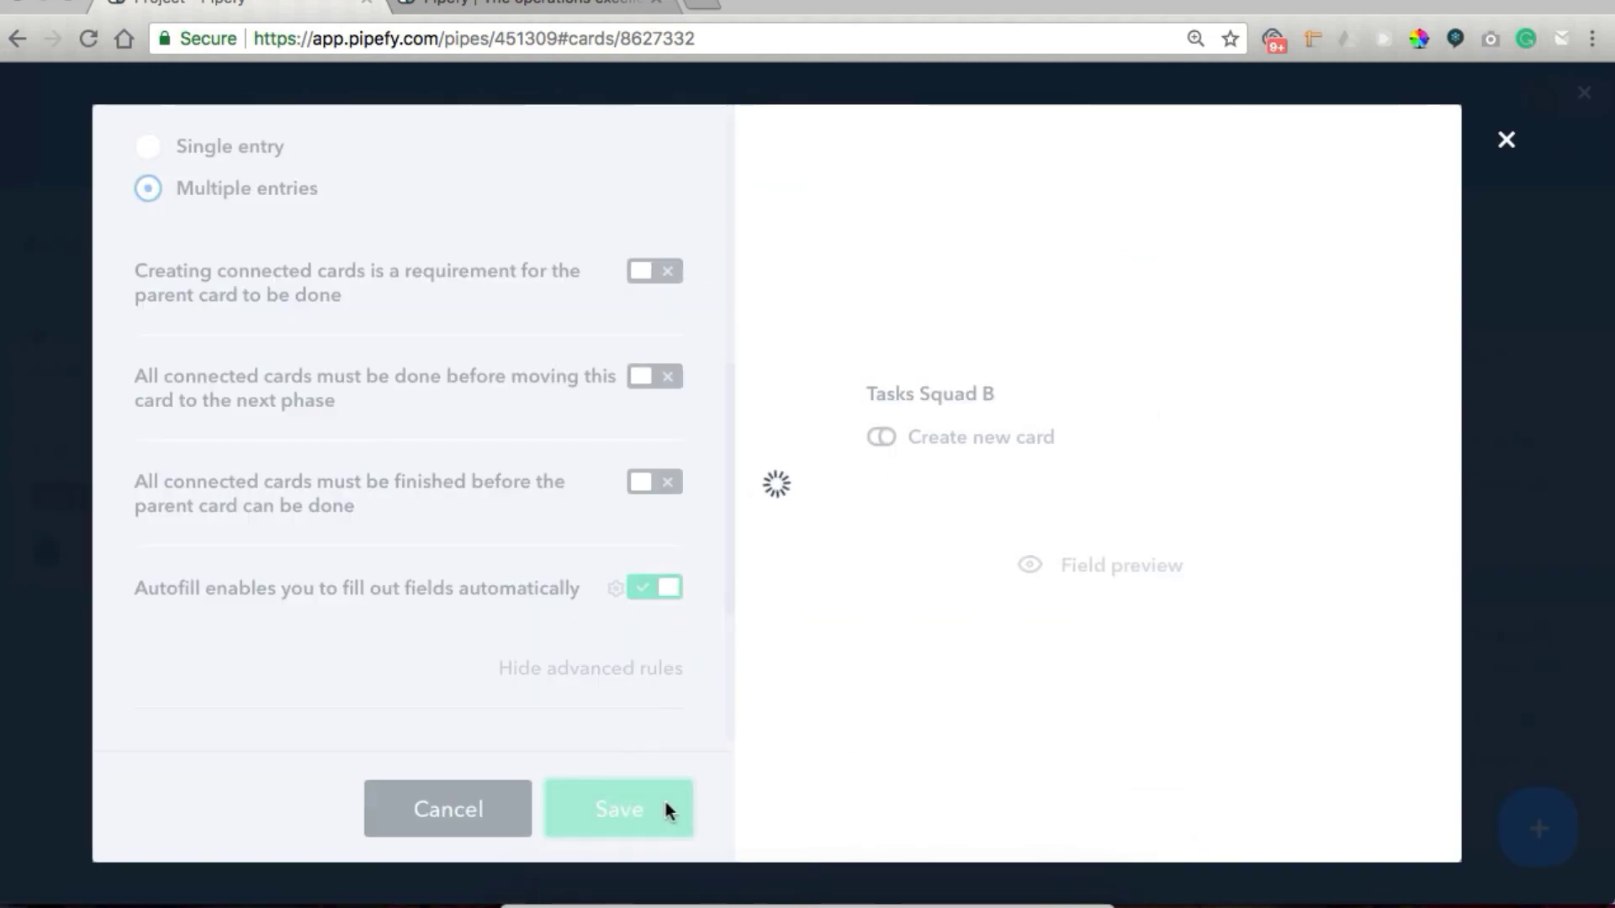
left_click(1581, 94)
Open the organization's pipe overview in a new browser tab beside the current one and enter the "01. Team tasks - Squad B" pipe.
left_click(145, 123, "super")
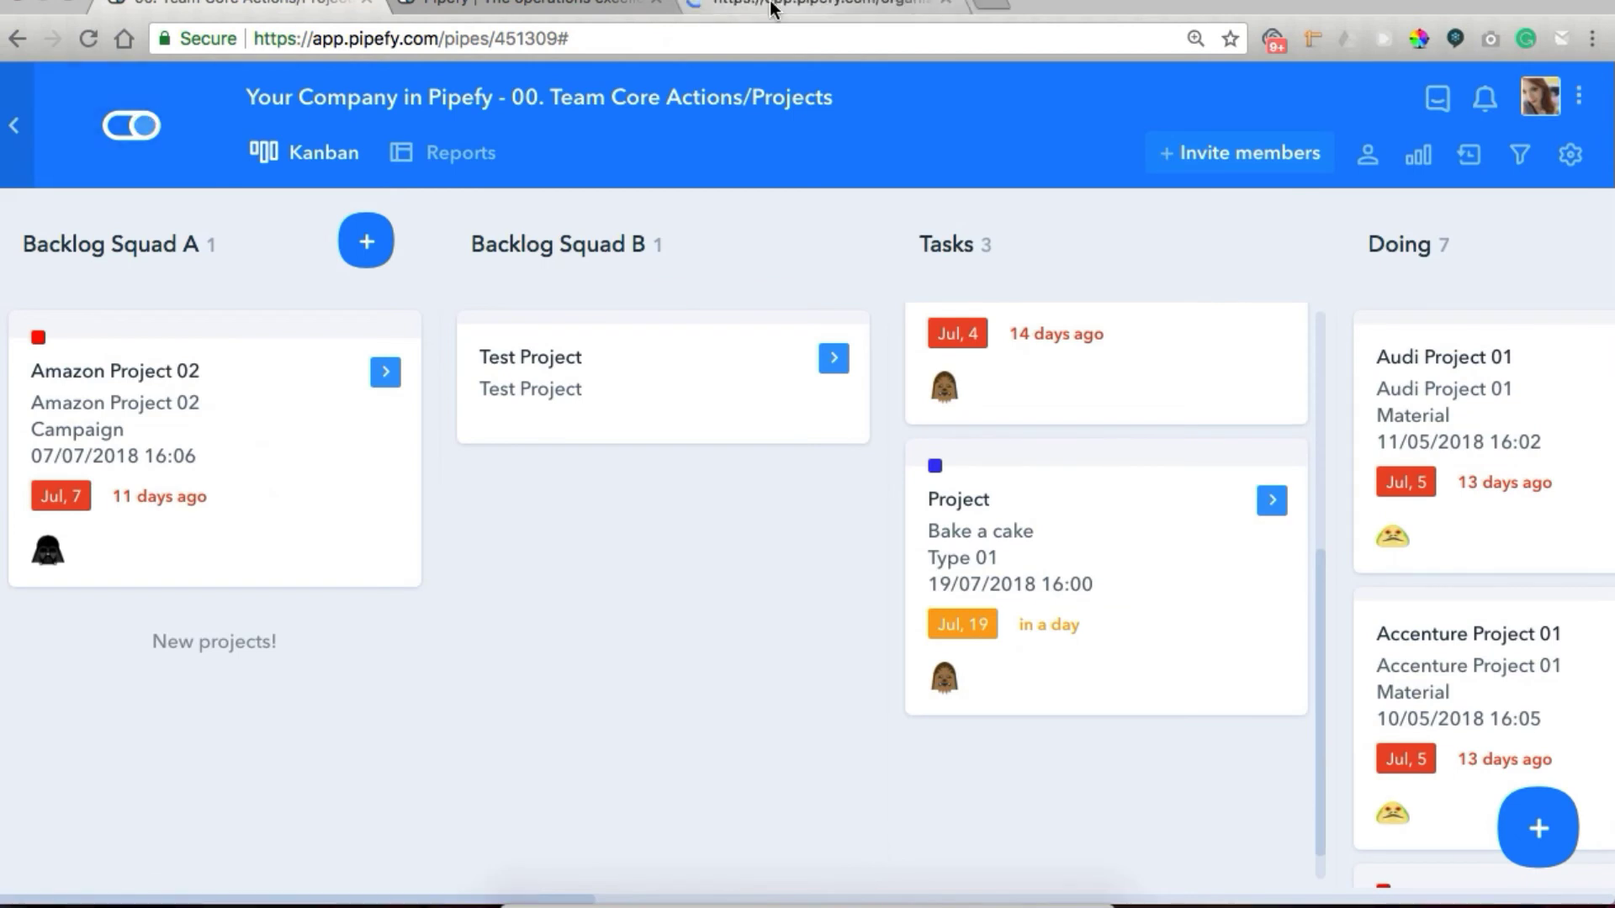
left_click_drag(770, 8, 539, 12)
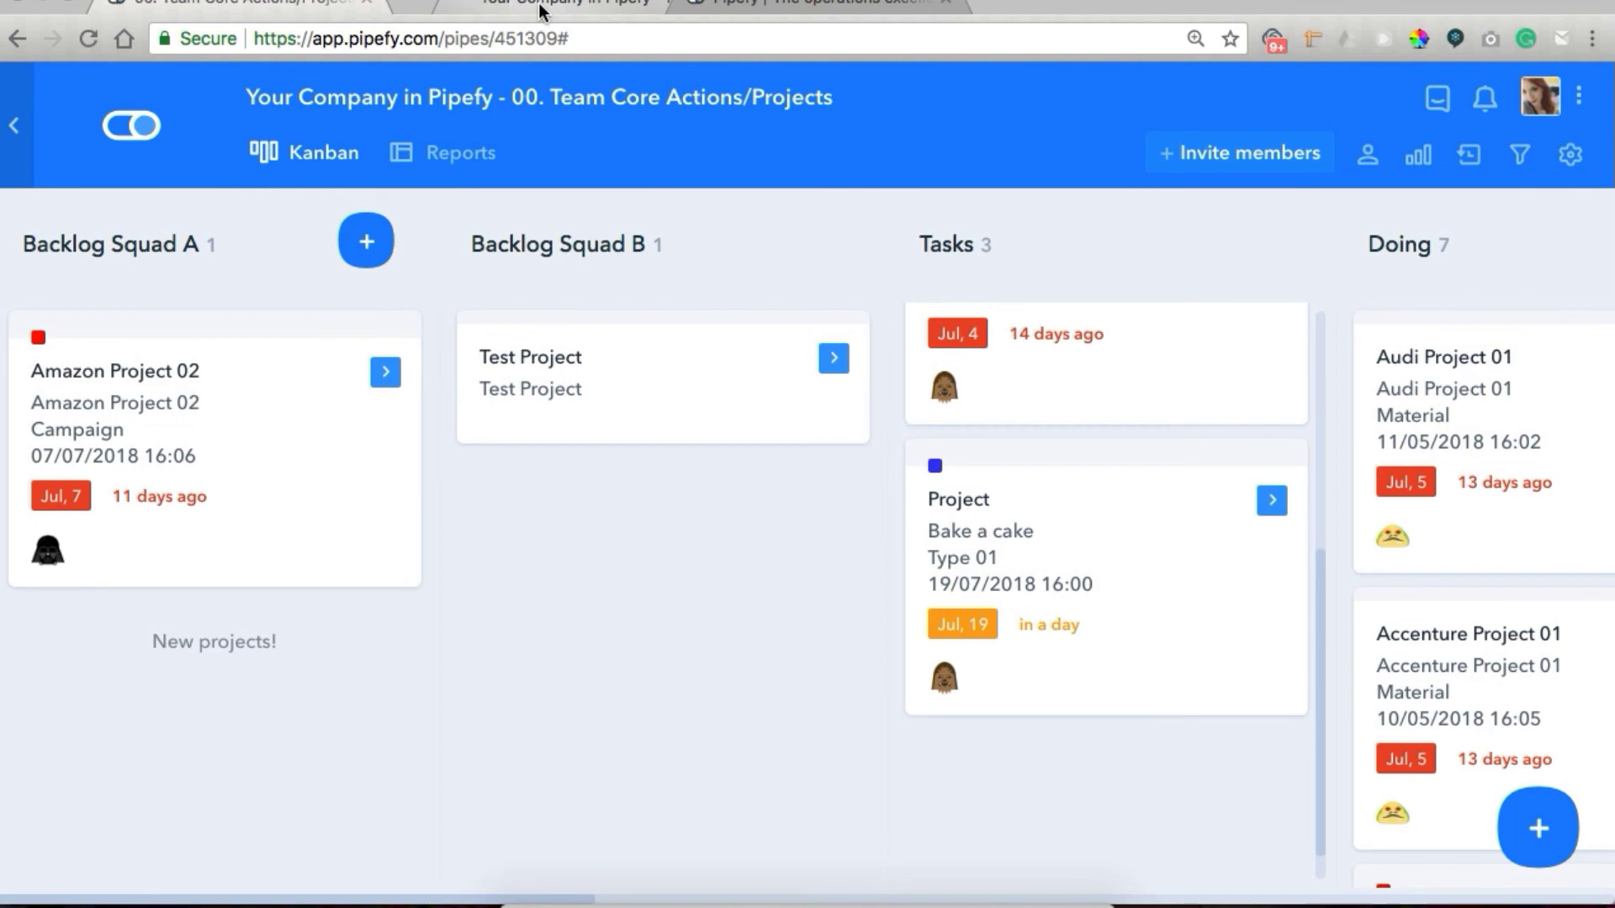
left_click(539, 12)
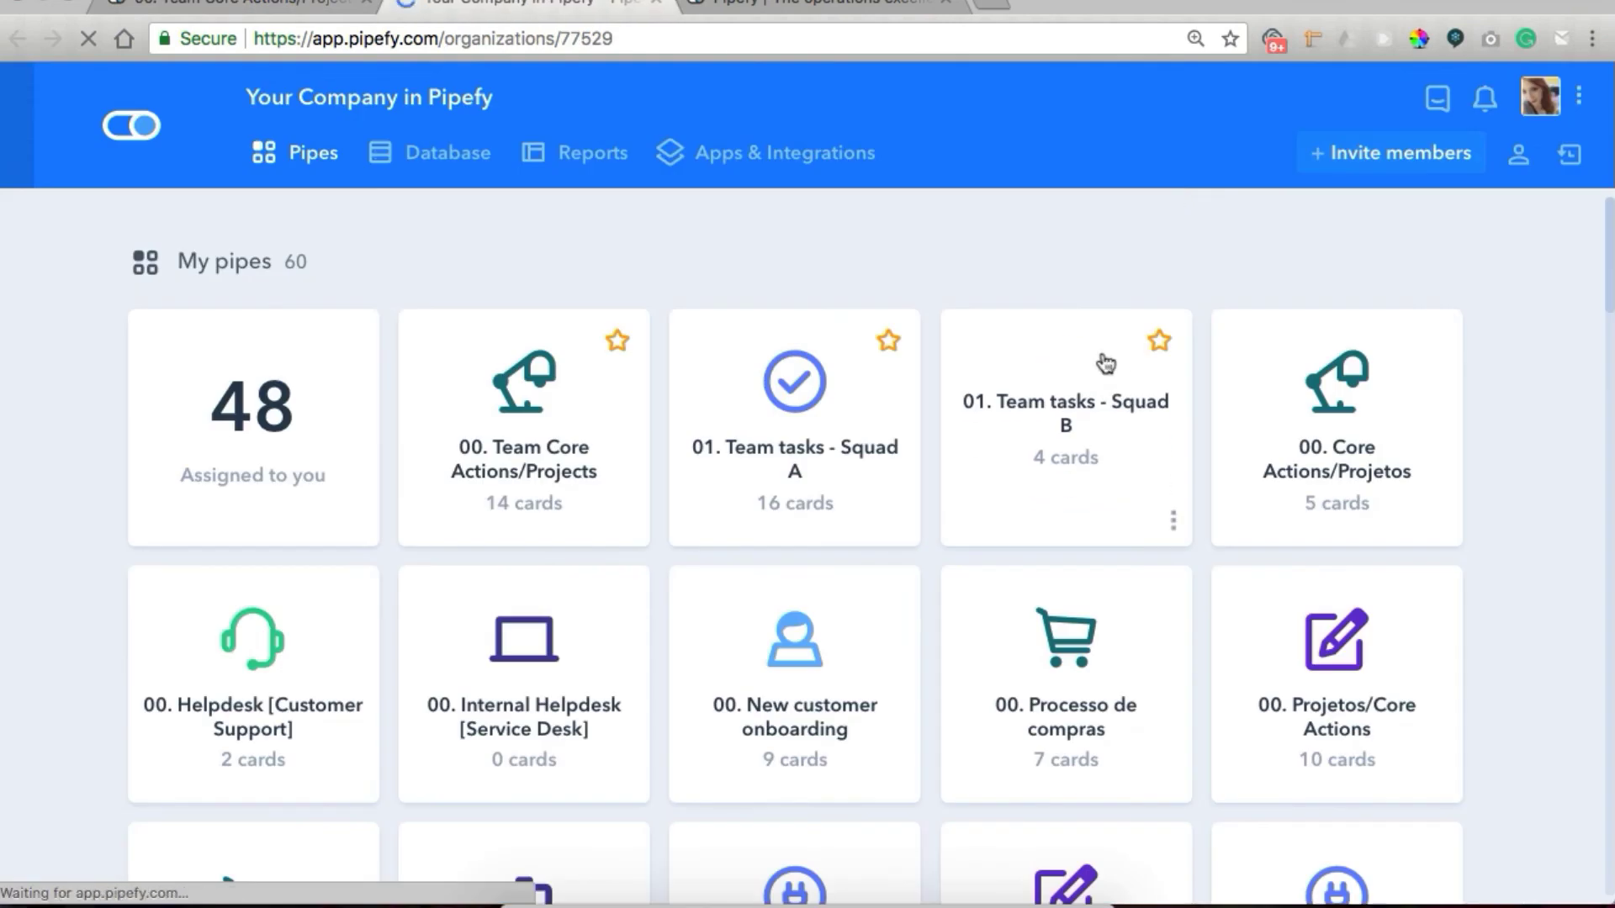
left_click(1106, 363)
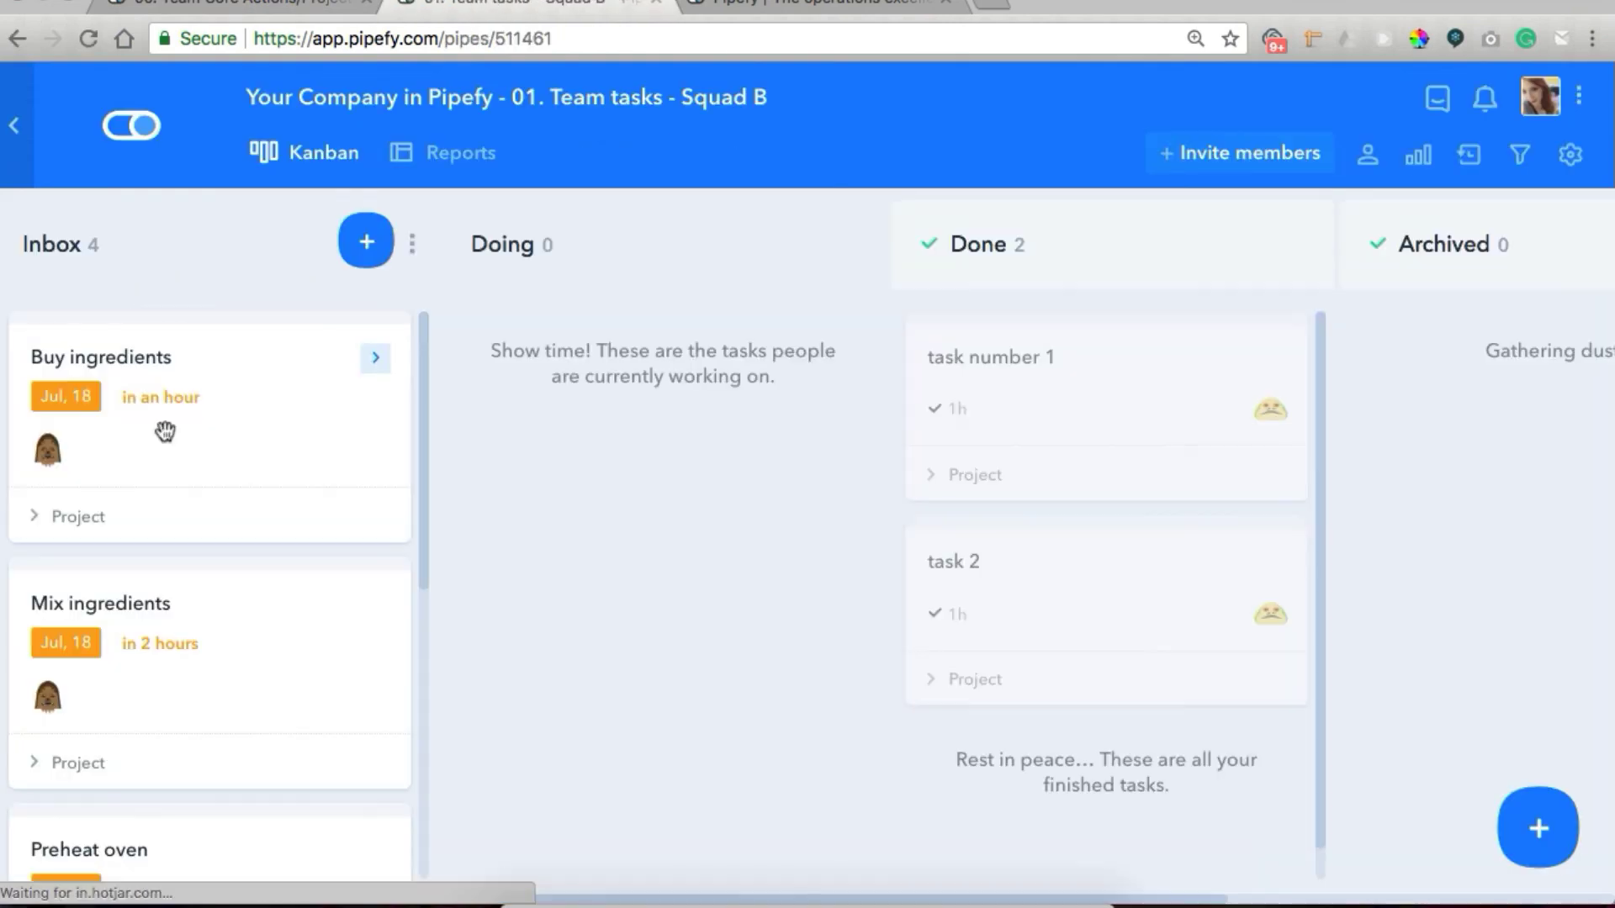
Look through the Inbox tasks and move the "Buy ingredients" card to Doing.
scroll(165, 433, "down", 5)
scroll(165, 432, "up", 5)
left_click(164, 430)
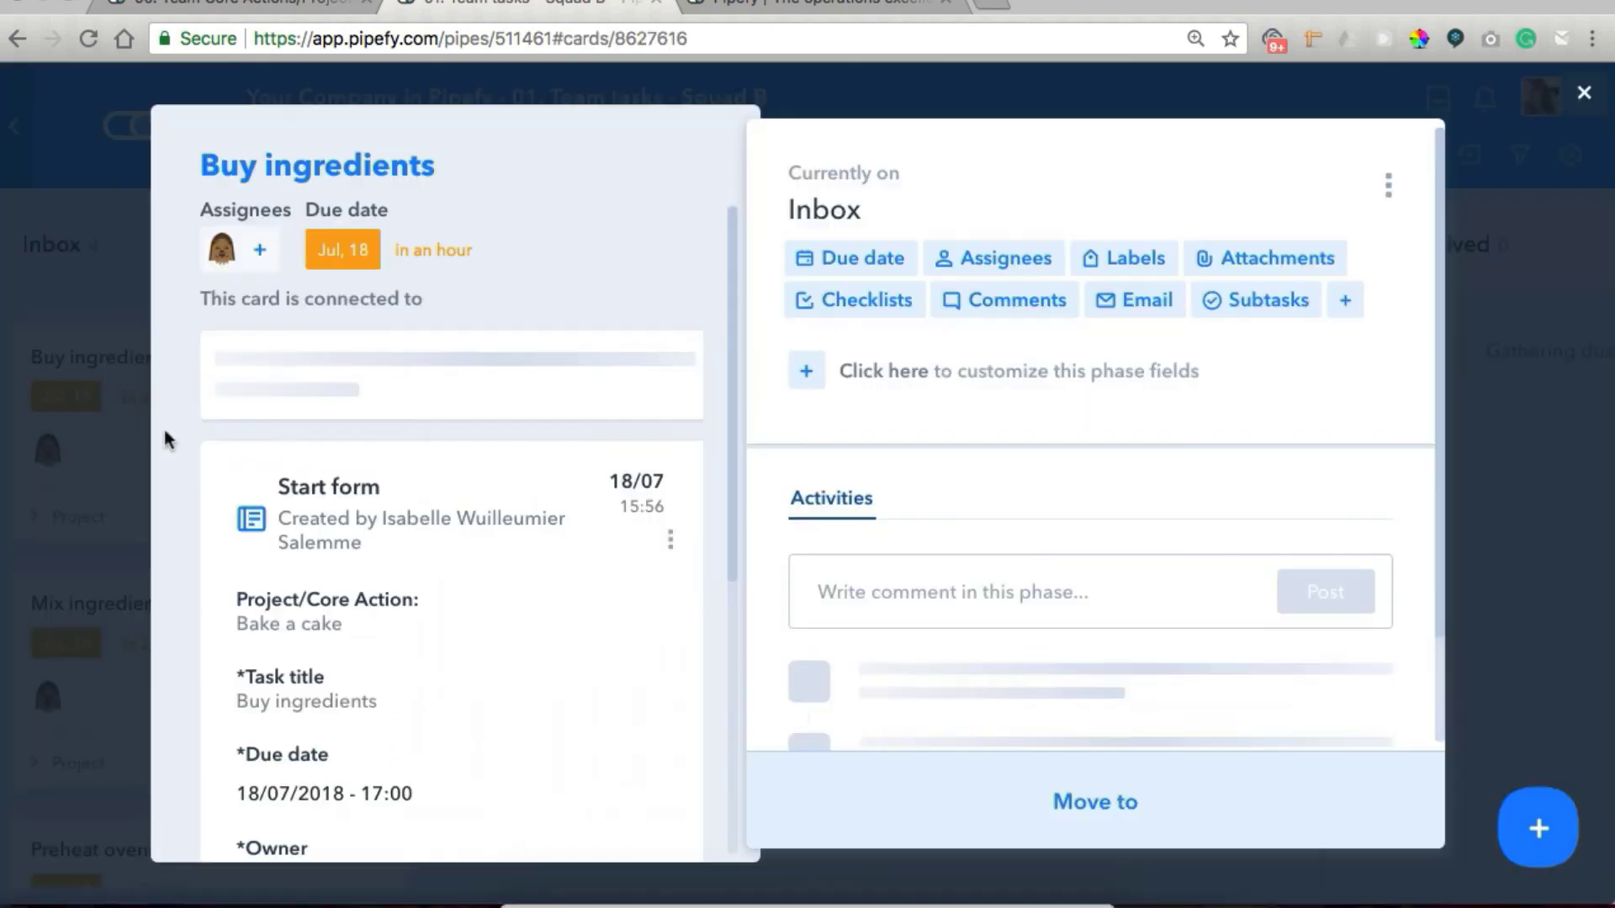
left_click(989, 801)
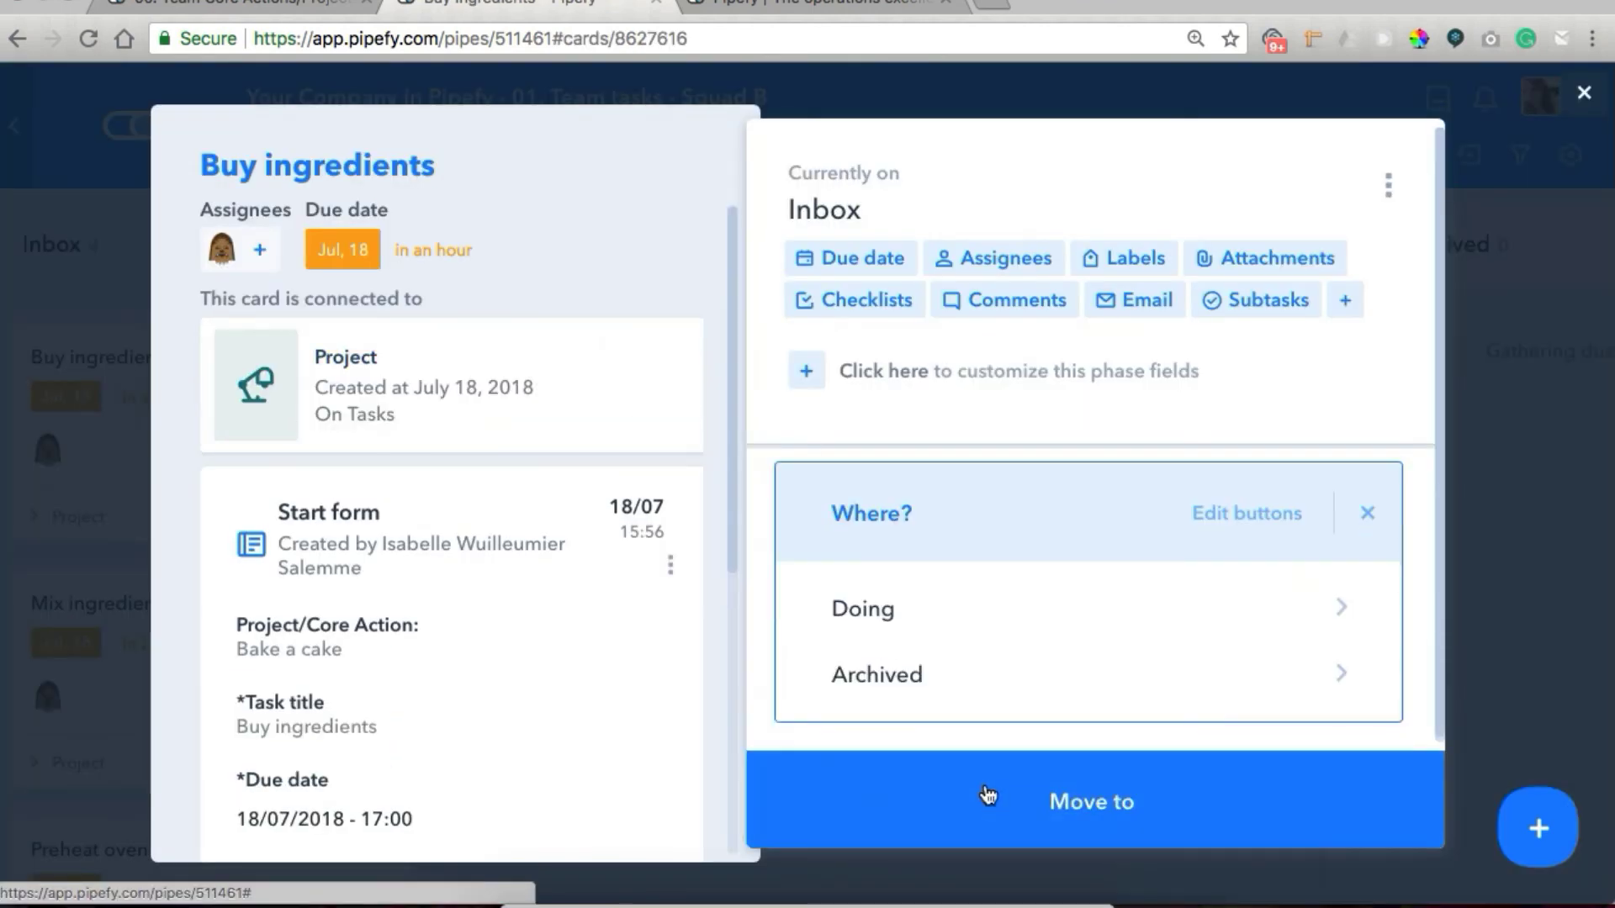
left_click(931, 624)
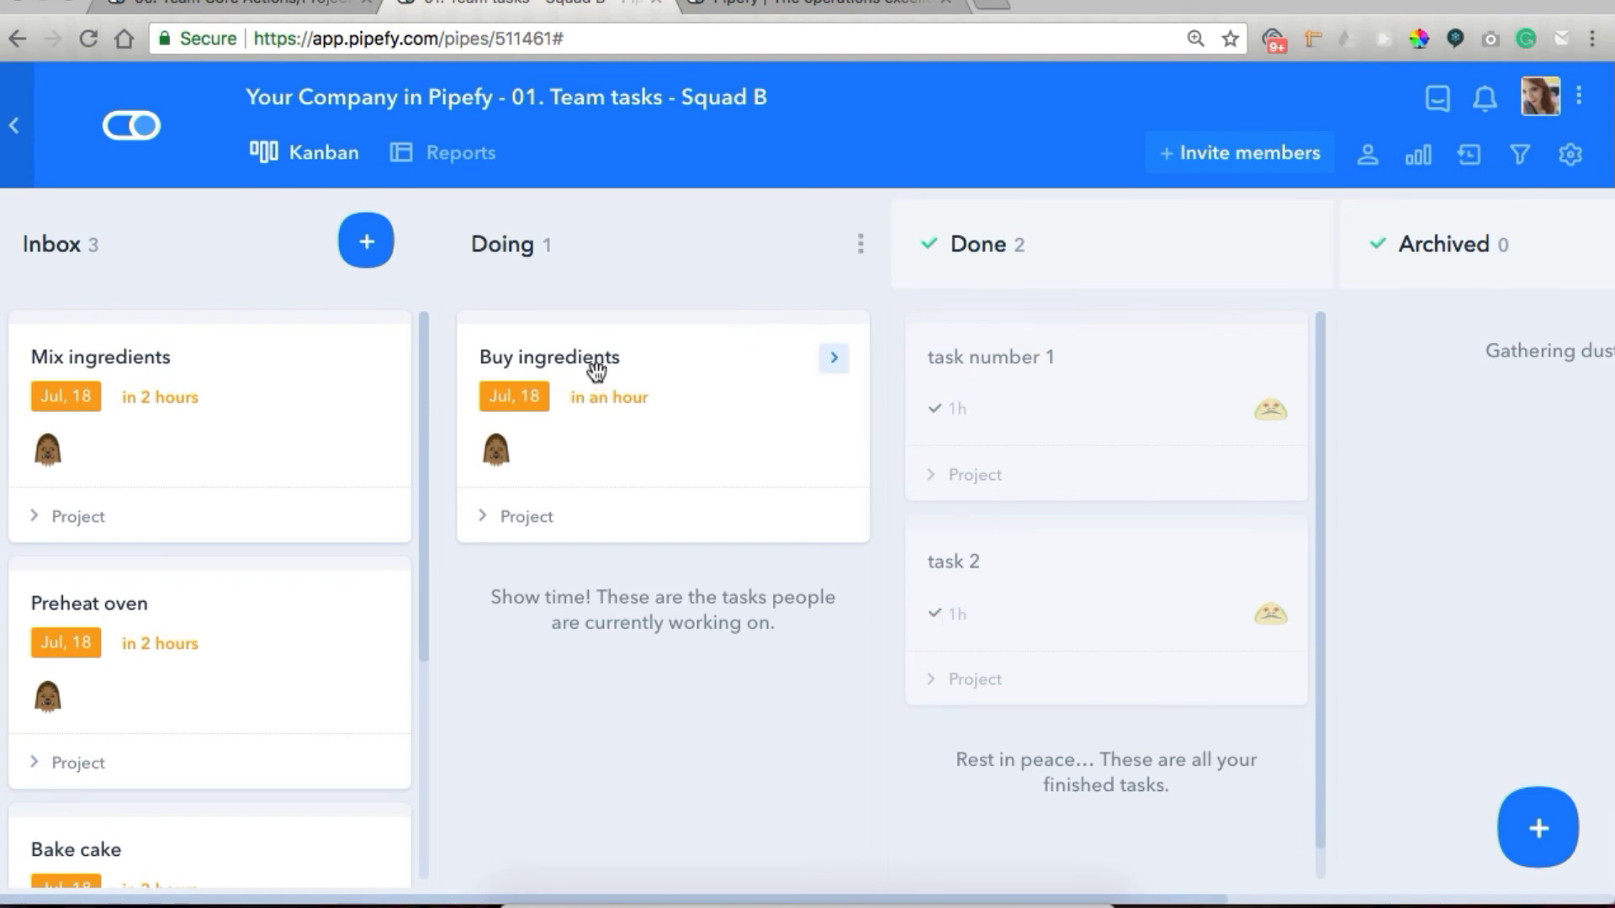
Reopen the "Buy ingredients" card, then locate its parent "Bake a cake" project in the Doing phase of the Team Core Actions/Projects pipe.
left_click(667, 407)
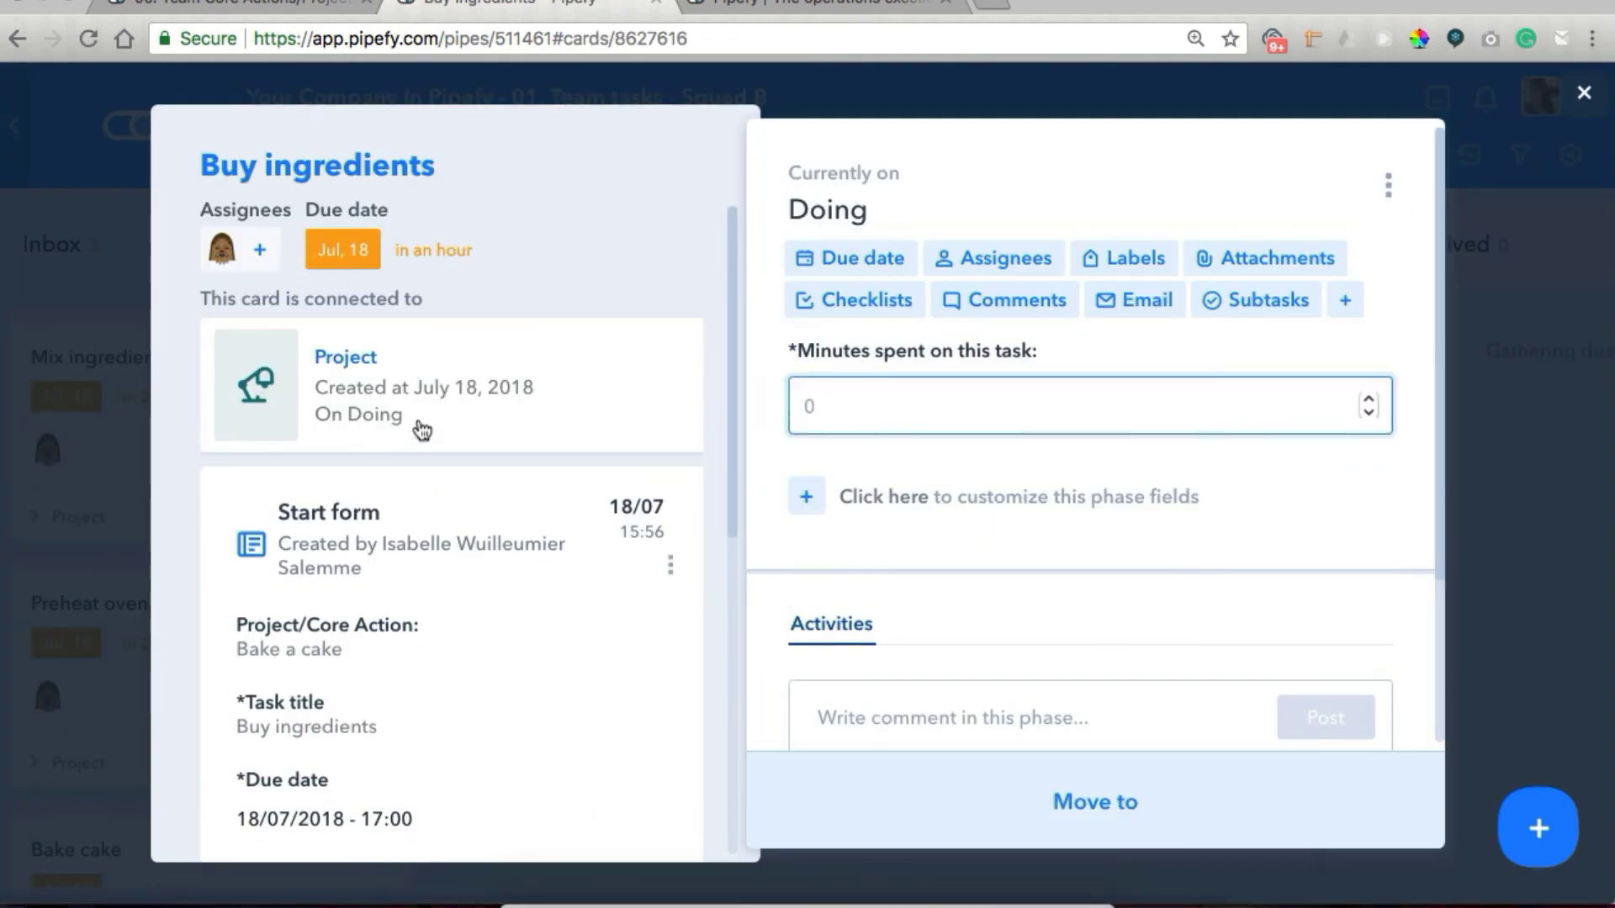
left_click(268, 8)
scroll(1053, 412, "up", 3)
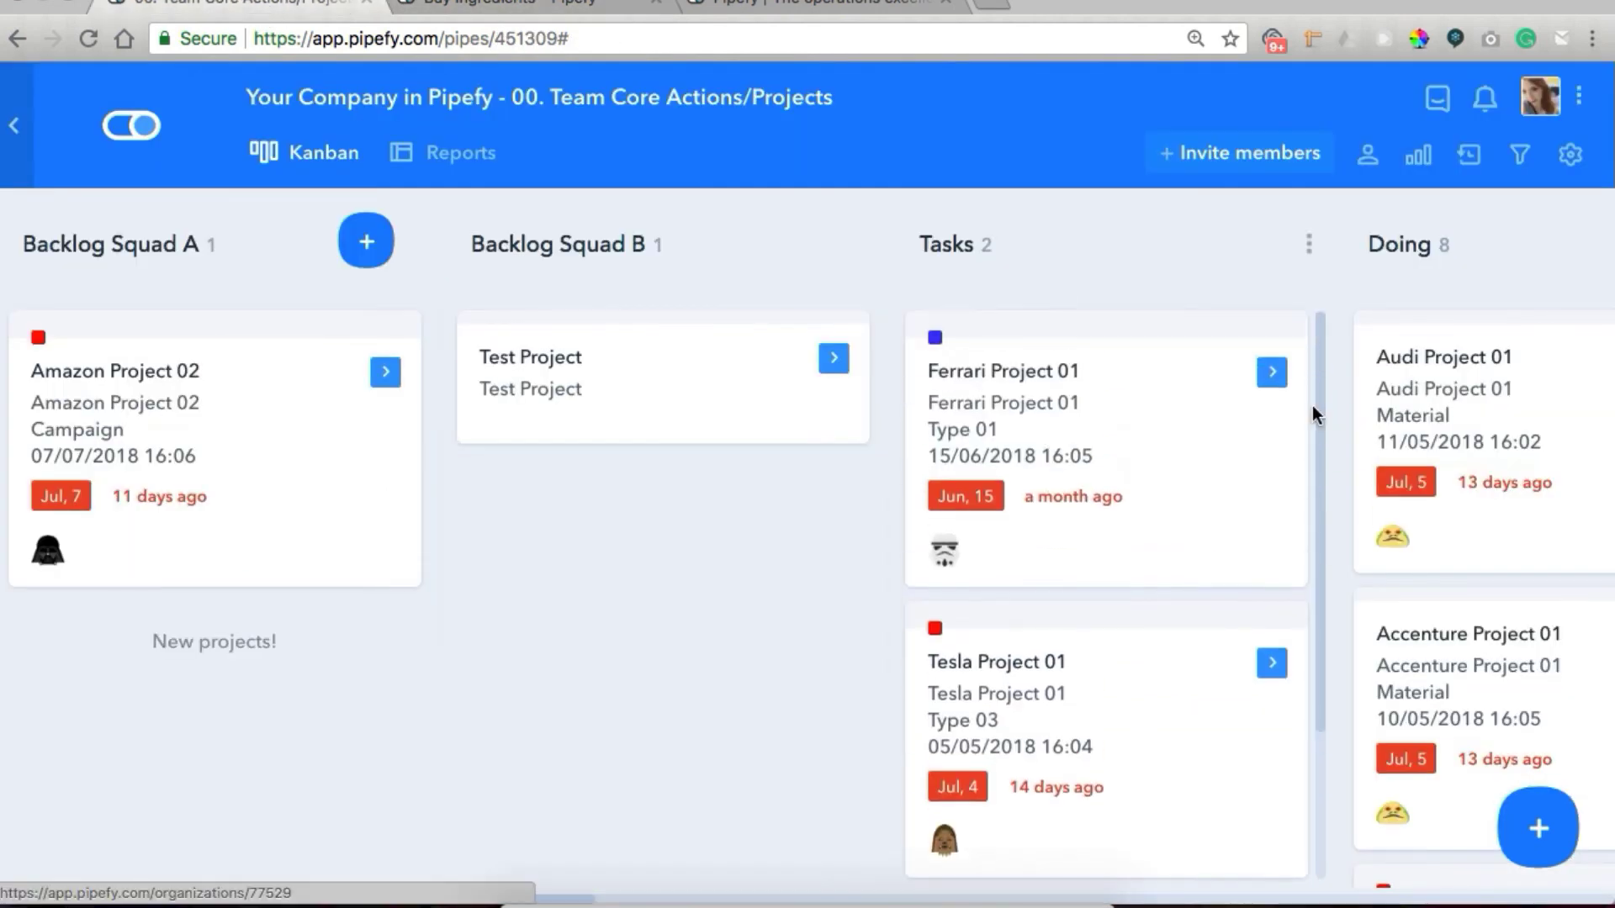
scroll(1150, 489, "right", 8)
scroll(749, 487, "left", 2)
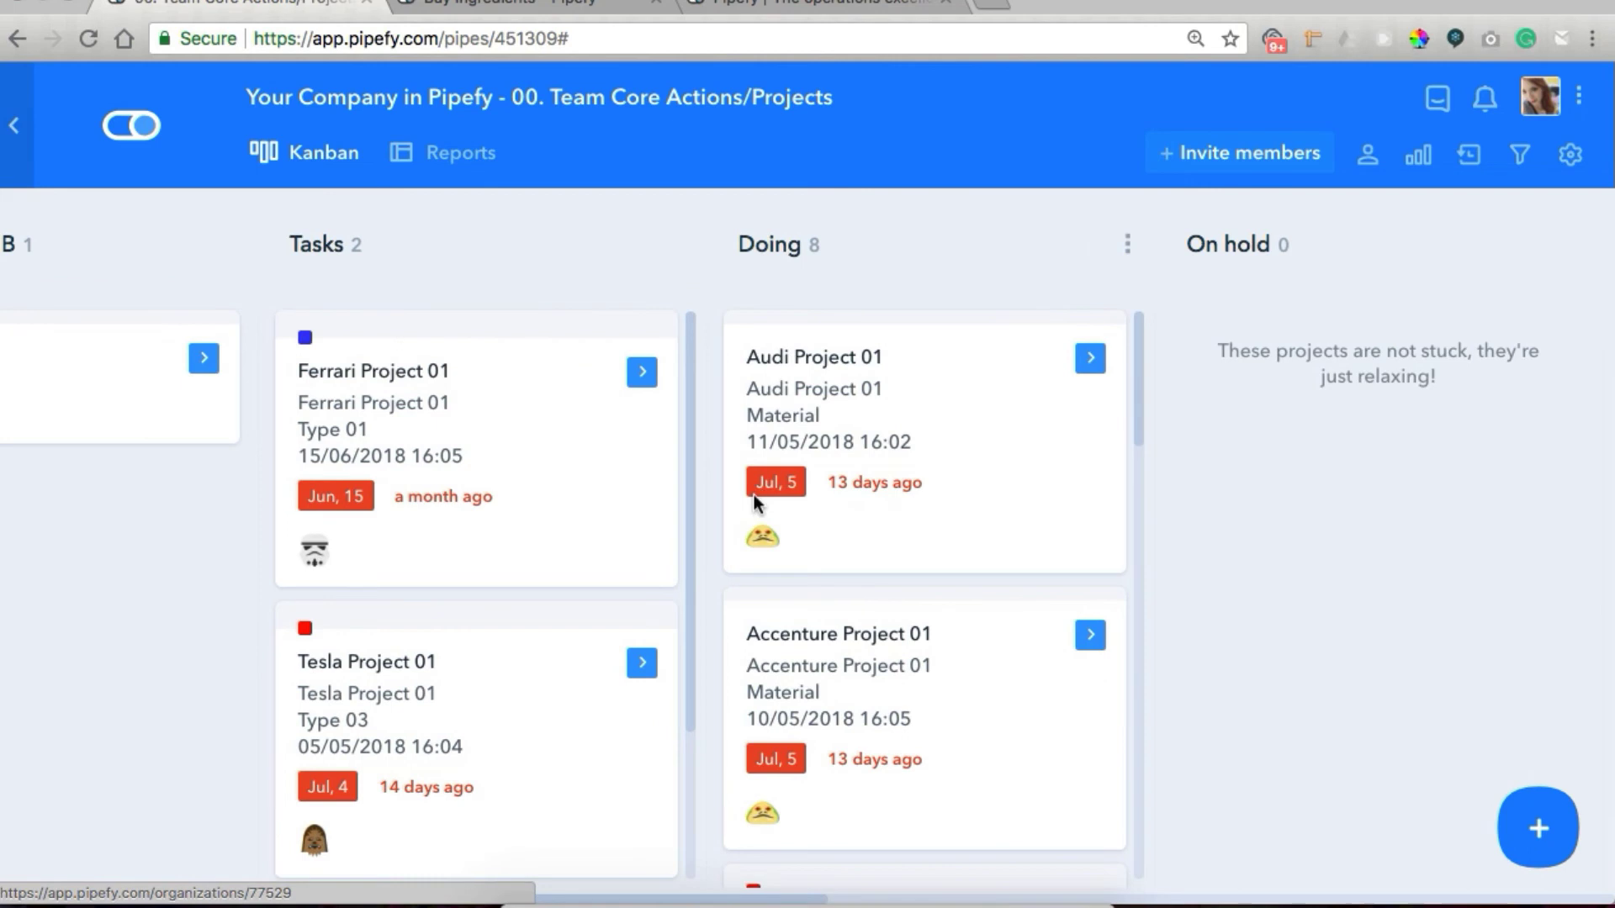
scroll(785, 451, "down", 15)
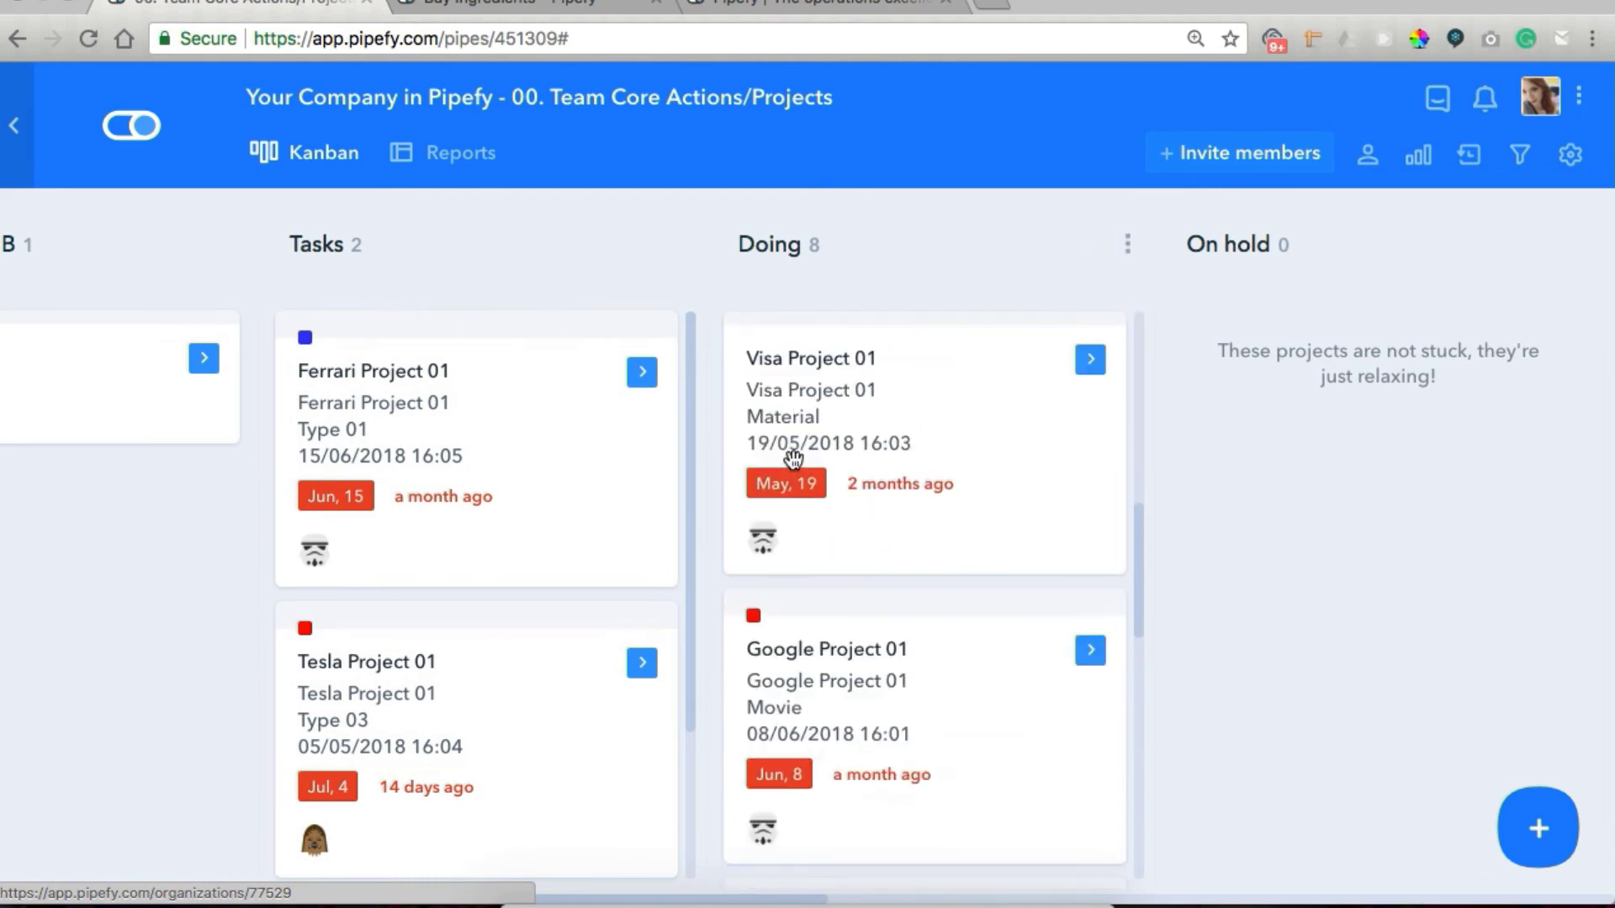
scroll(795, 458, "down", 3)
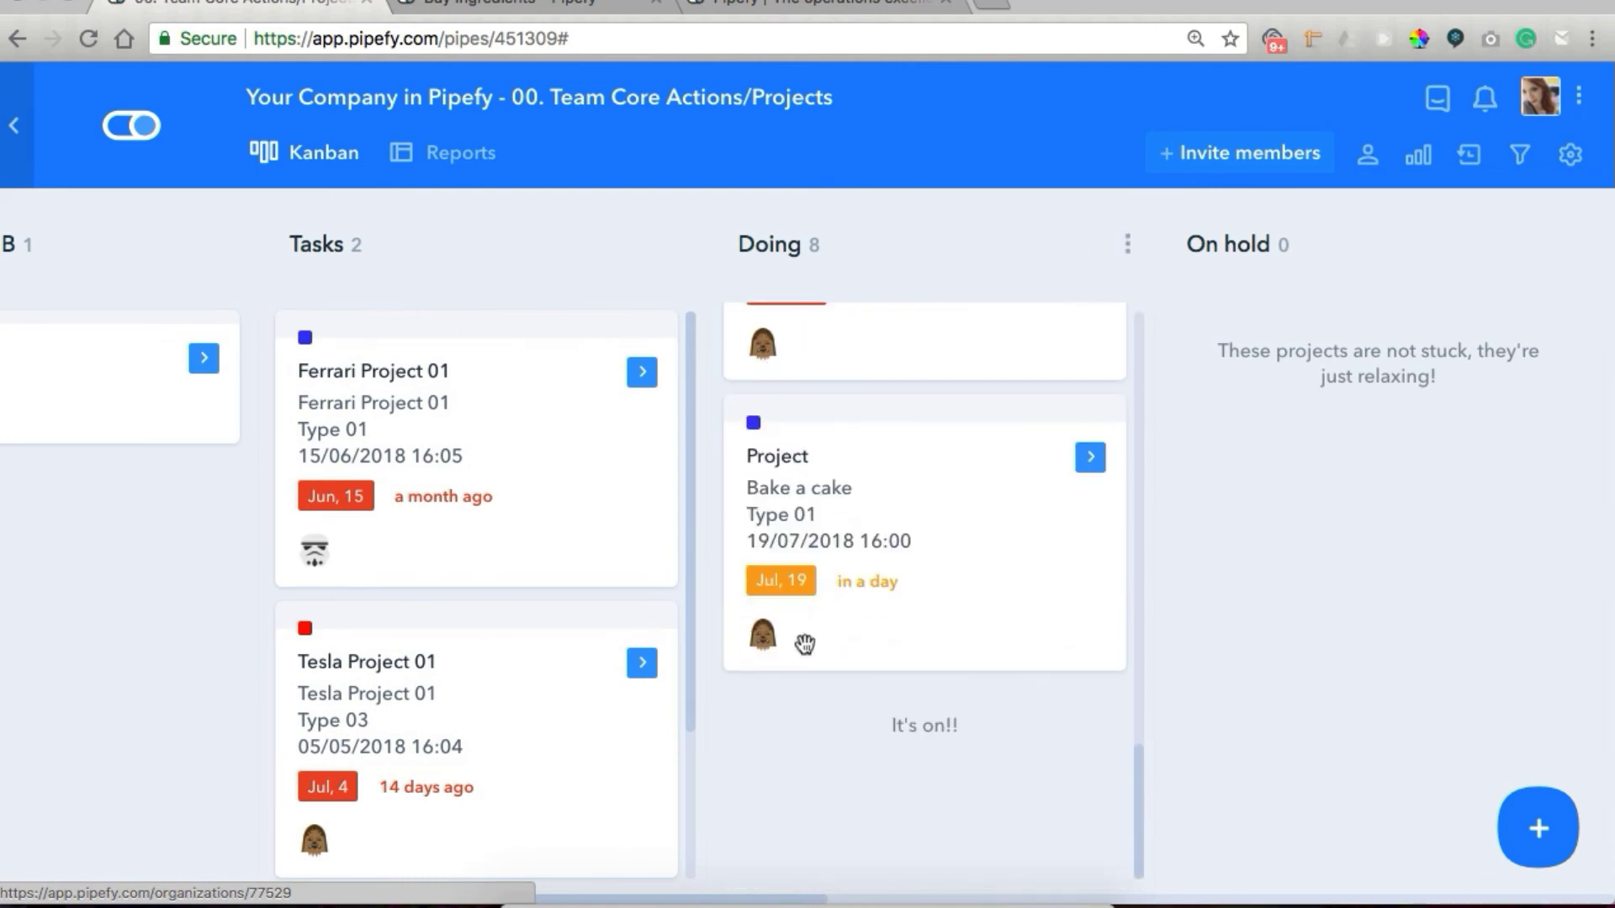
Return to the "Buy ingredients" card, enter 20 minutes spent on the task and move it to Done.
left_click(568, 1)
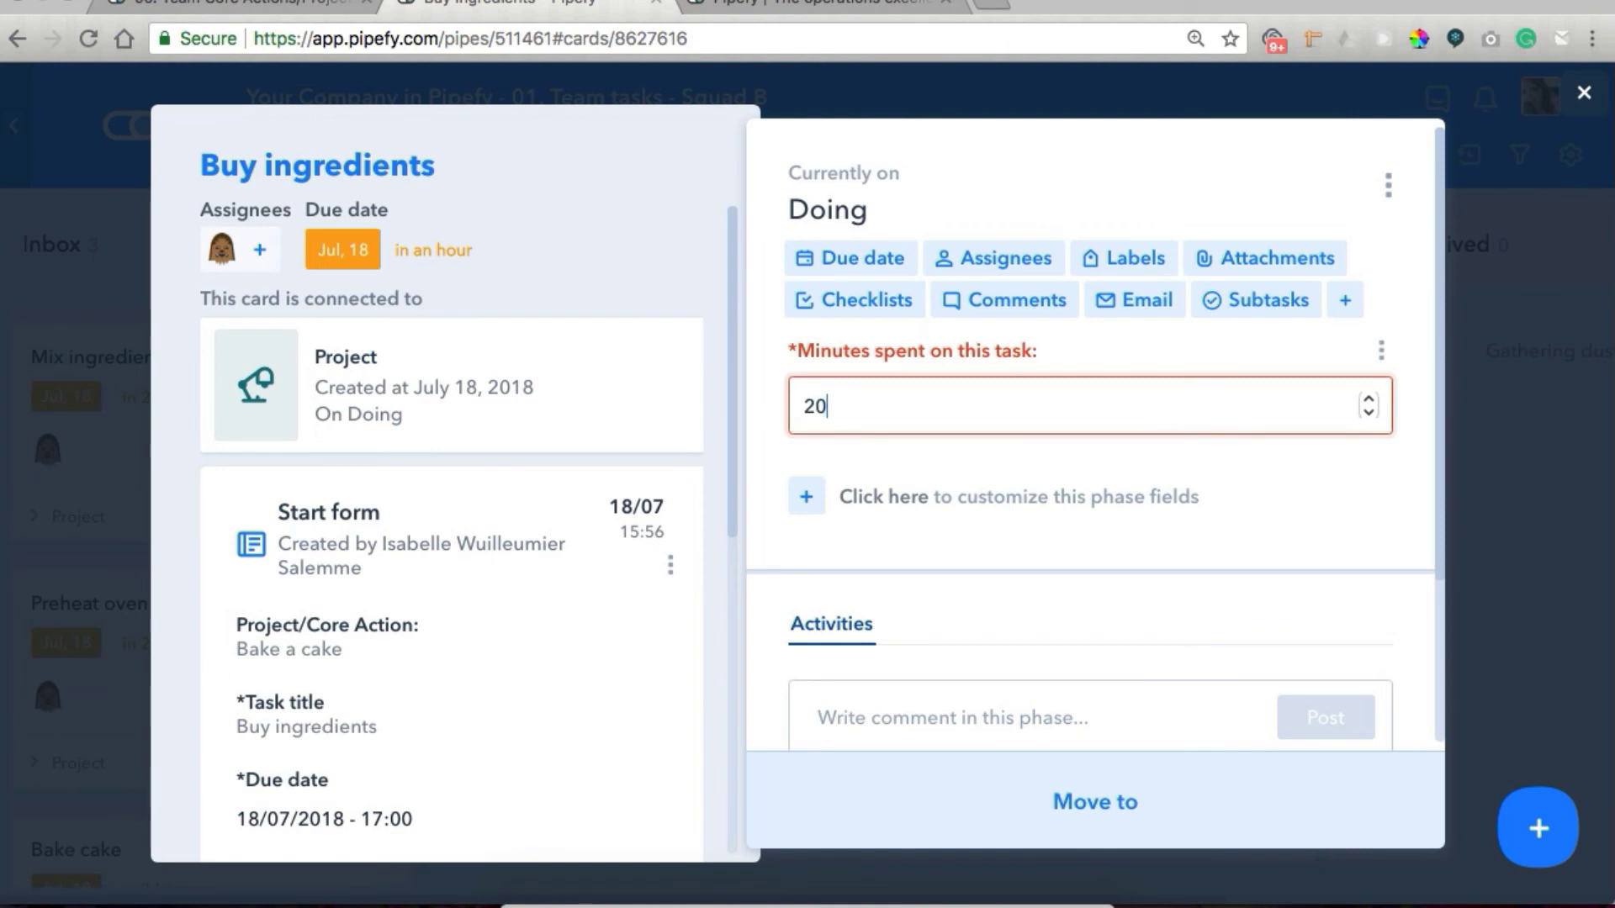
left_click(951, 794)
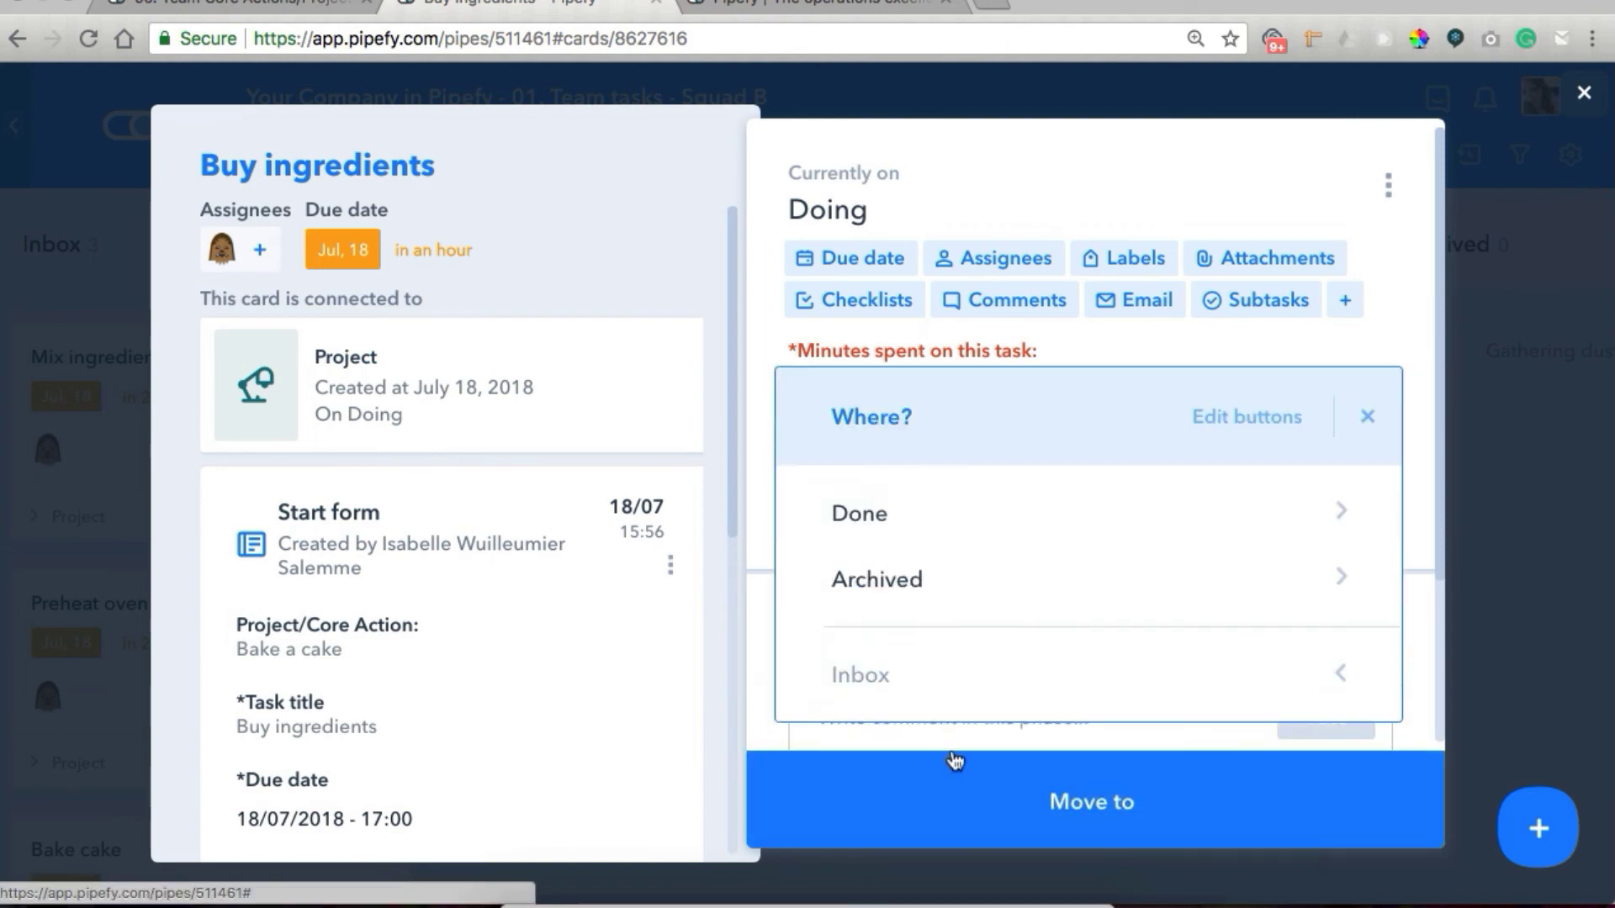
left_click(946, 538)
Move the "Mix ingredients", "Preheat oven" and "Bake cake" cards from Inbox to Doing, and open the "Bake cake" card.
left_click_drag(194, 471, 555, 420)
left_click_drag(298, 442, 602, 404)
left_click_drag(210, 404, 649, 371)
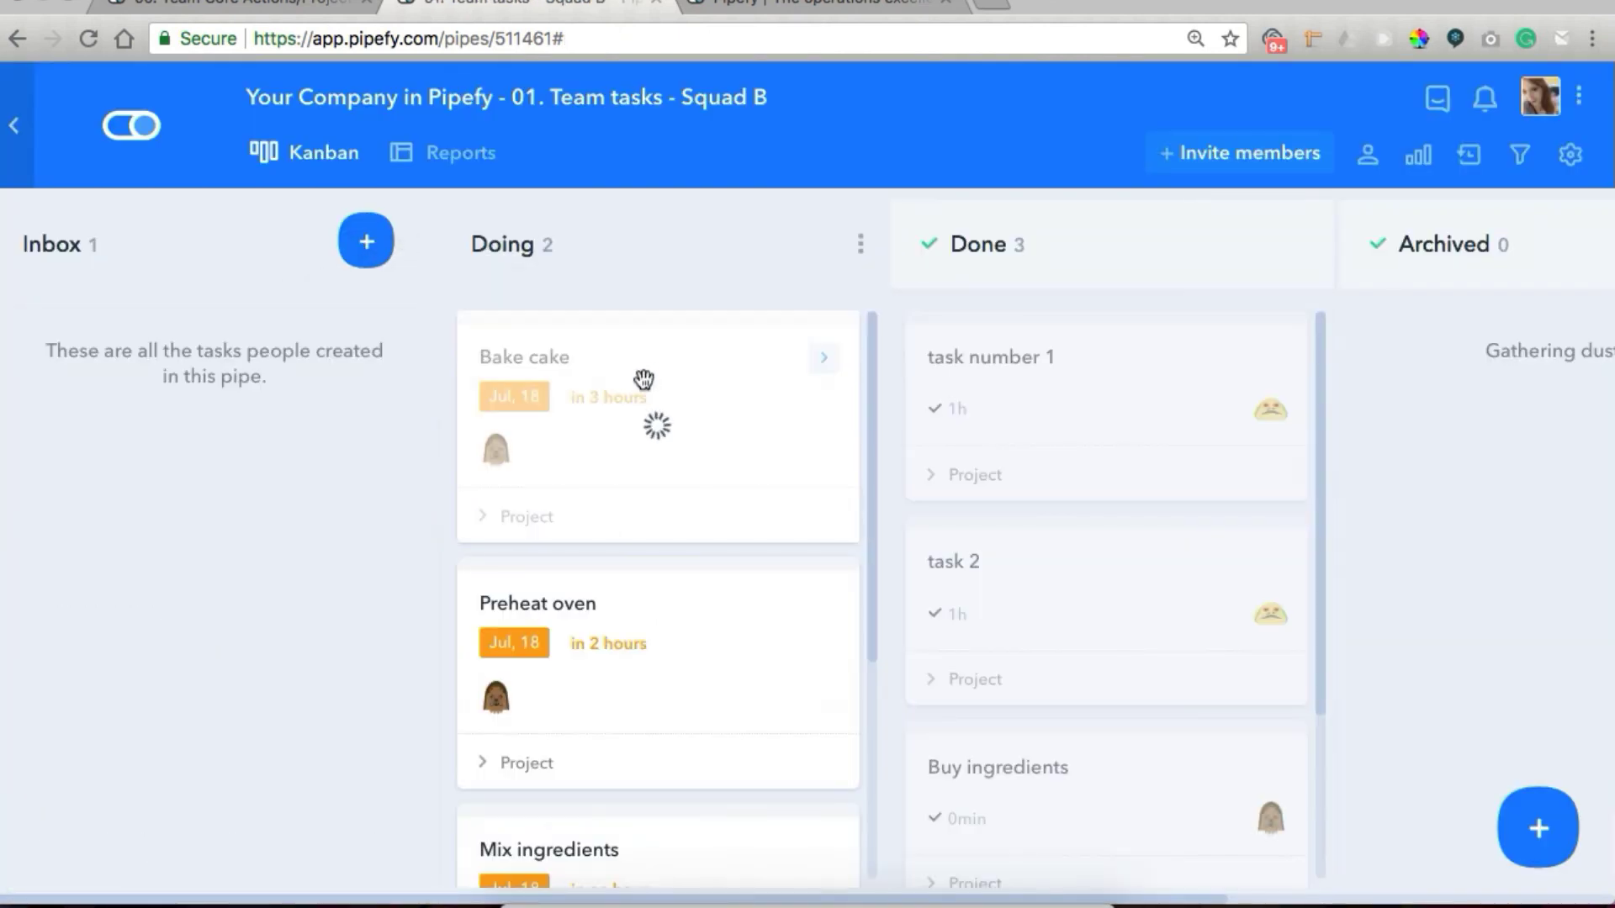
left_click(631, 393)
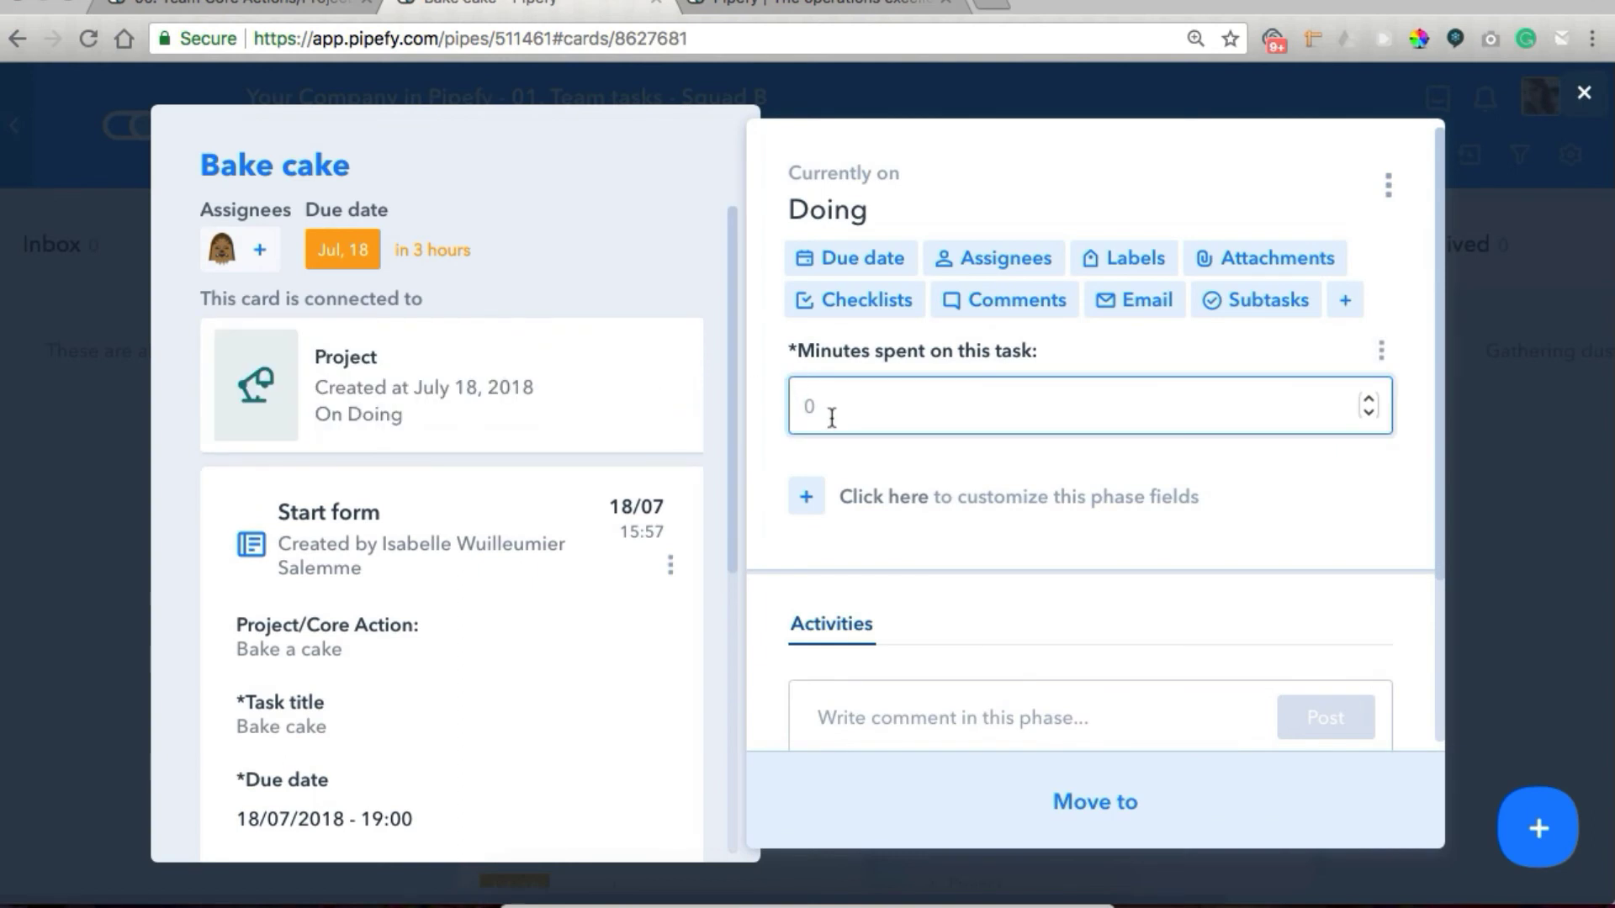
Enter 45 minutes spent on the "Bake cake" task and move the card to Done.
type("45")
left_click(815, 805)
left_click(903, 516)
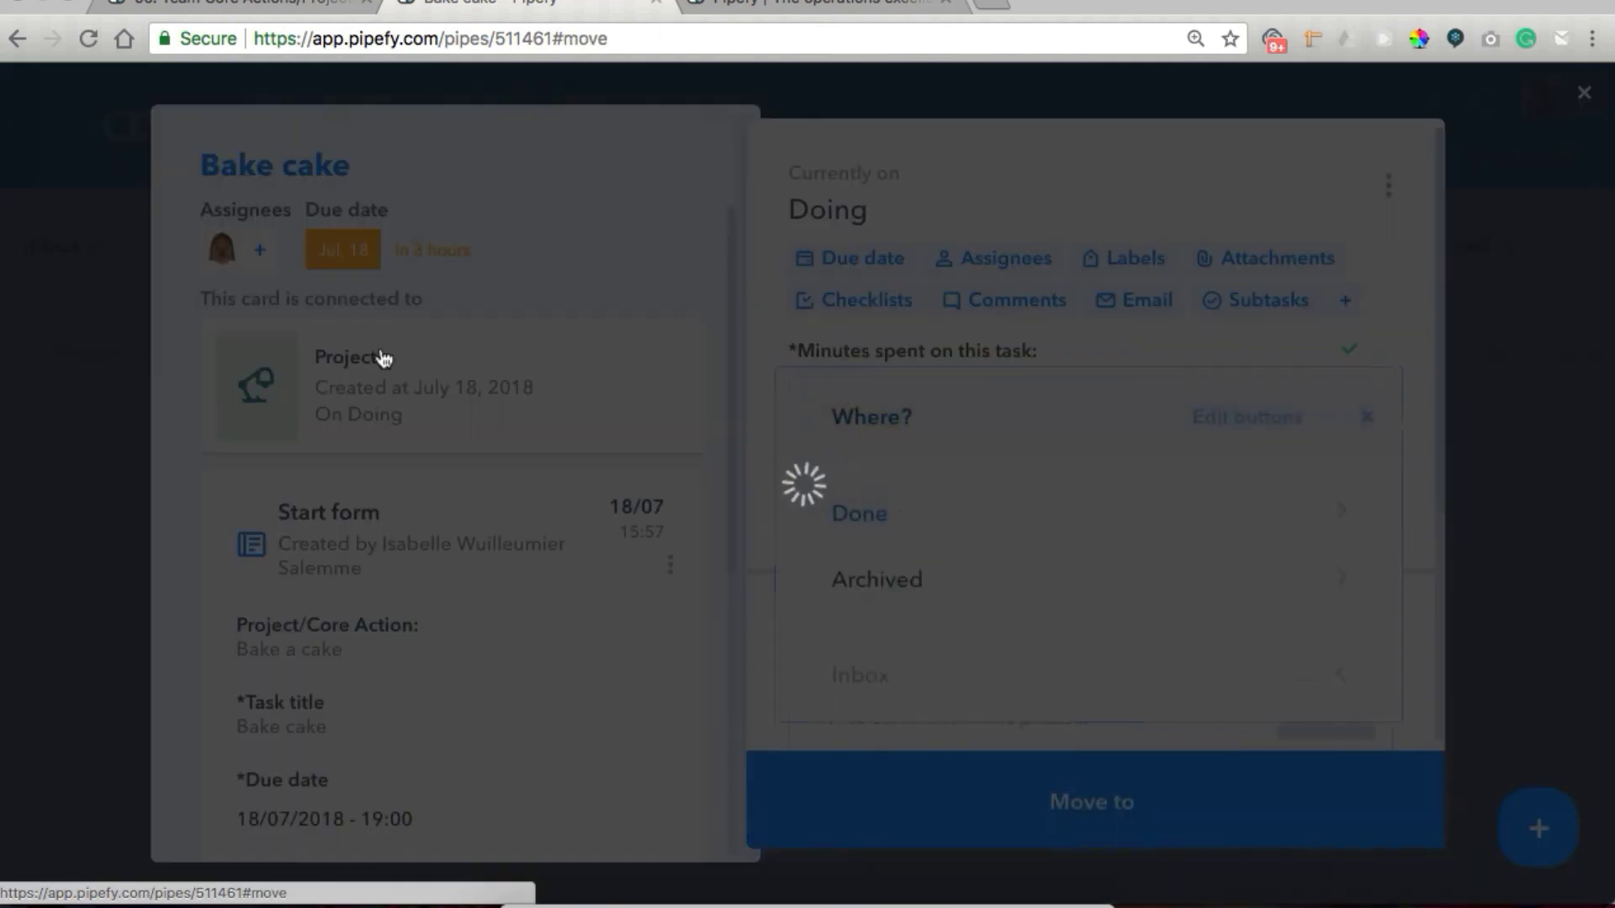
Enter 15 minutes spent on each of the "Preheat oven" and "Mix ingredients" tasks and move both cards to Done.
left_click(577, 407)
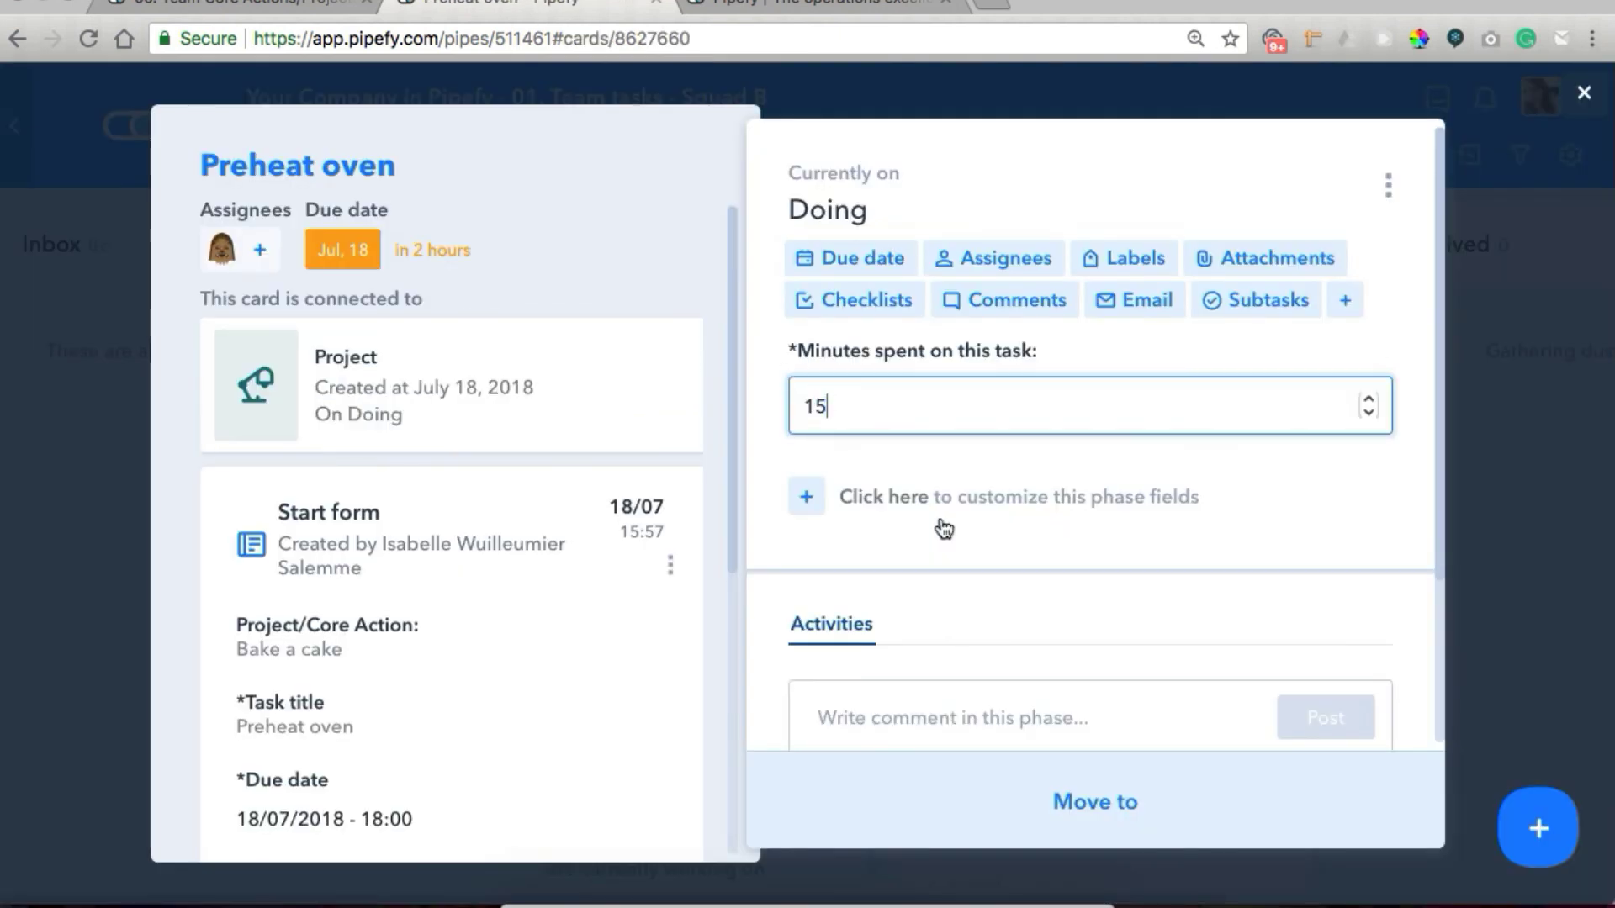
left_click(1095, 801)
left_click(891, 515)
left_click(558, 407)
type("15")
left_click(940, 799)
left_click(930, 519)
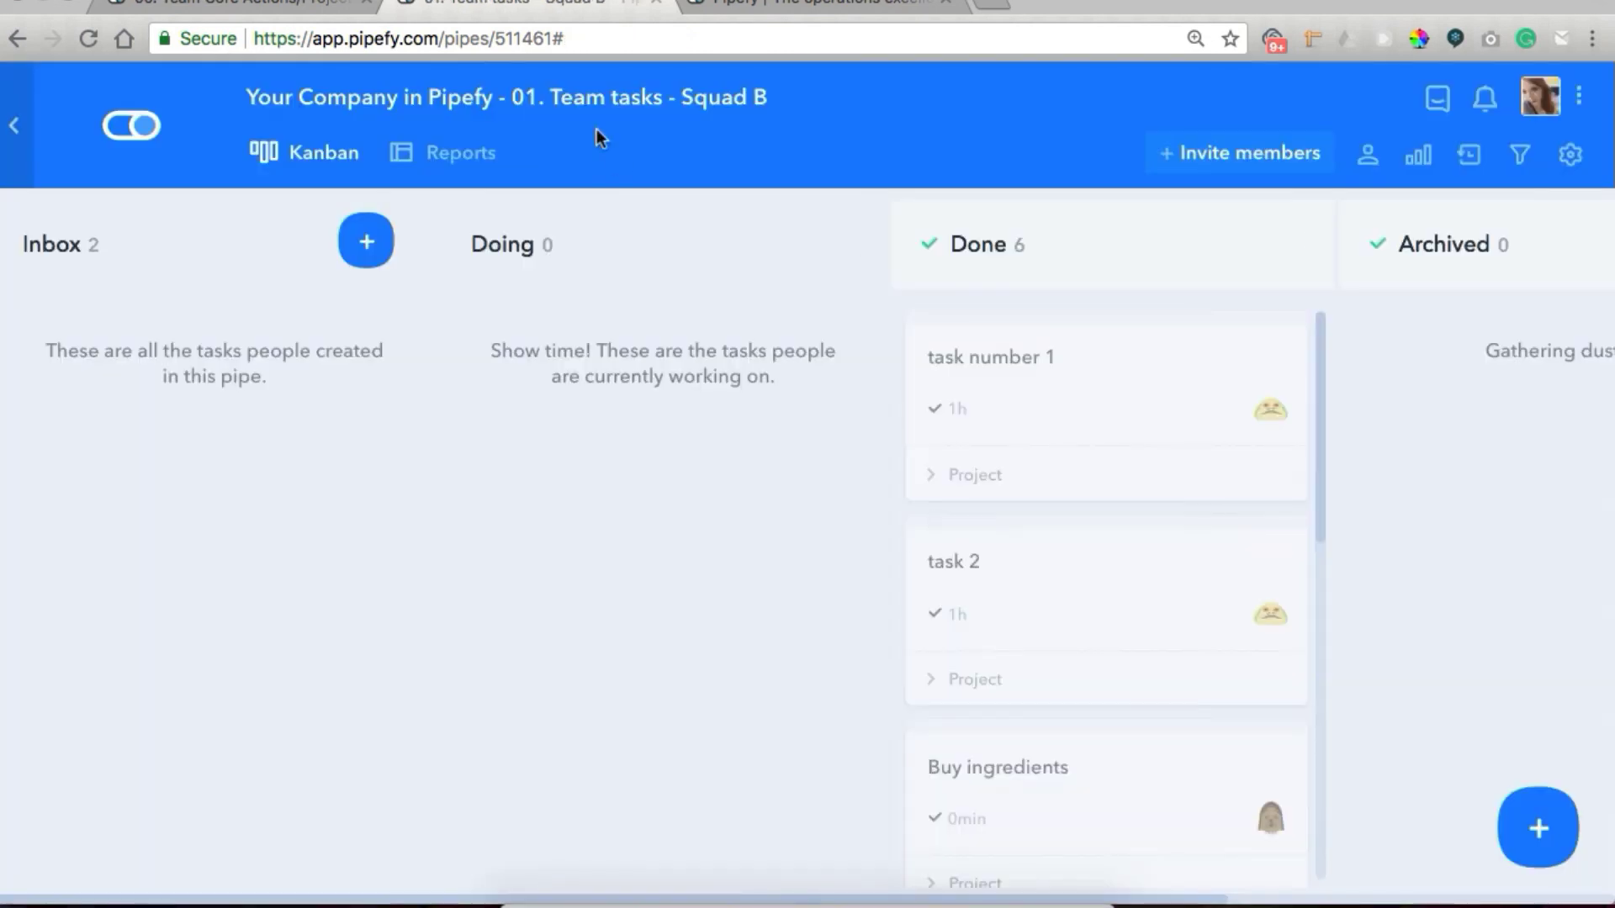
Locate the "Bake a cake" project in the Approval phase of the Team Core Actions/Projects pipe and open its card.
left_click(244, 5)
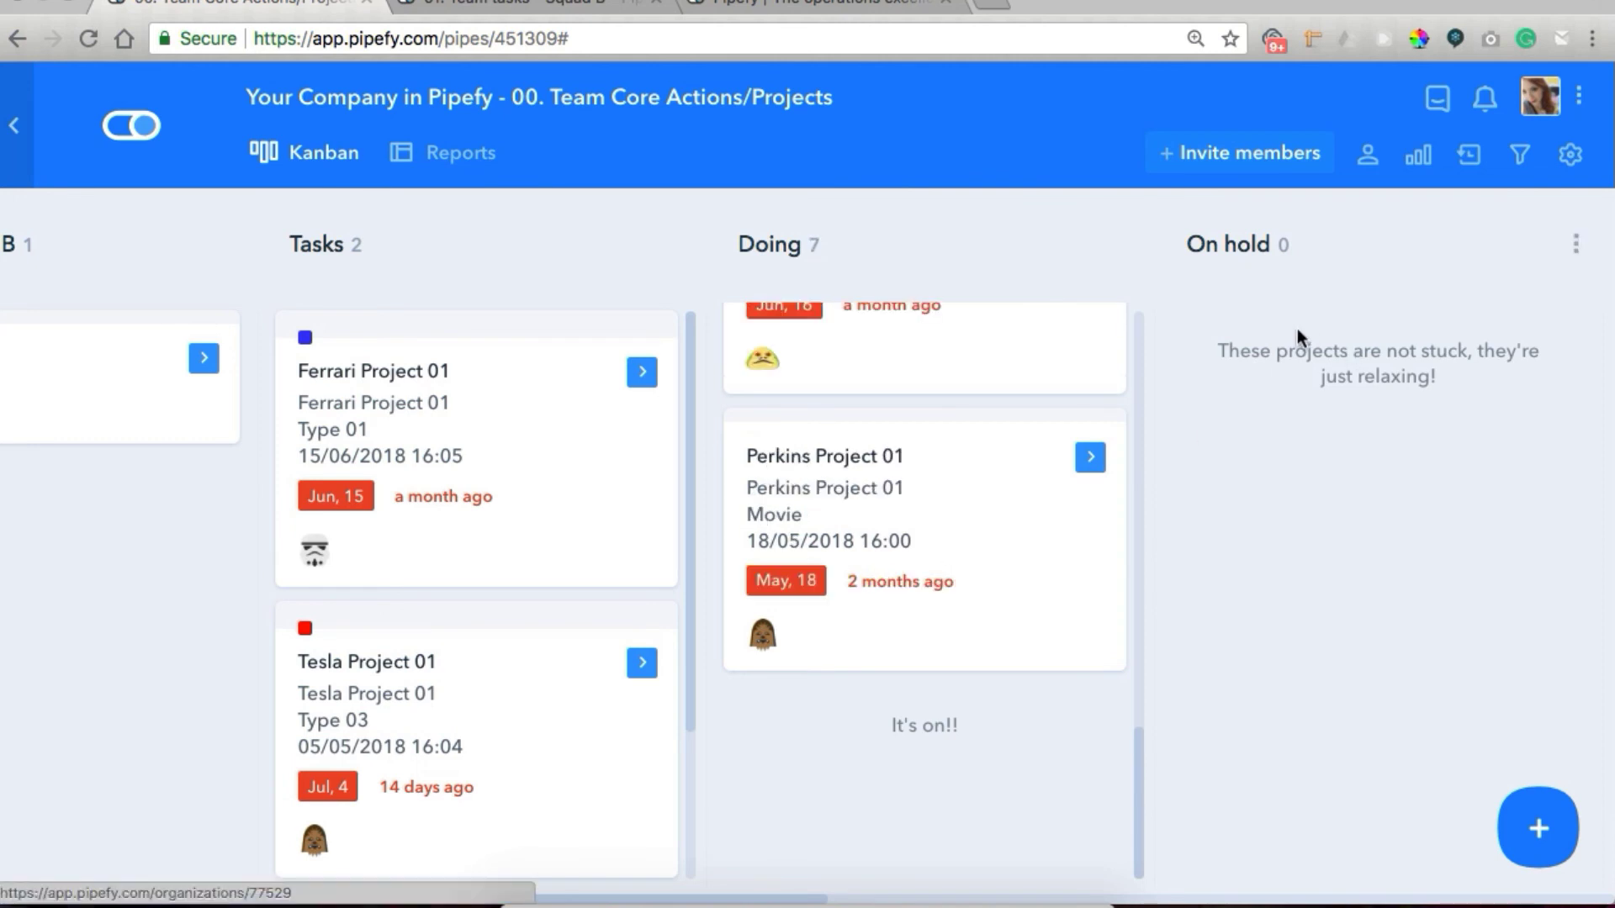
scroll(1296, 328, "right", 5)
scroll(1116, 334, "right", 5)
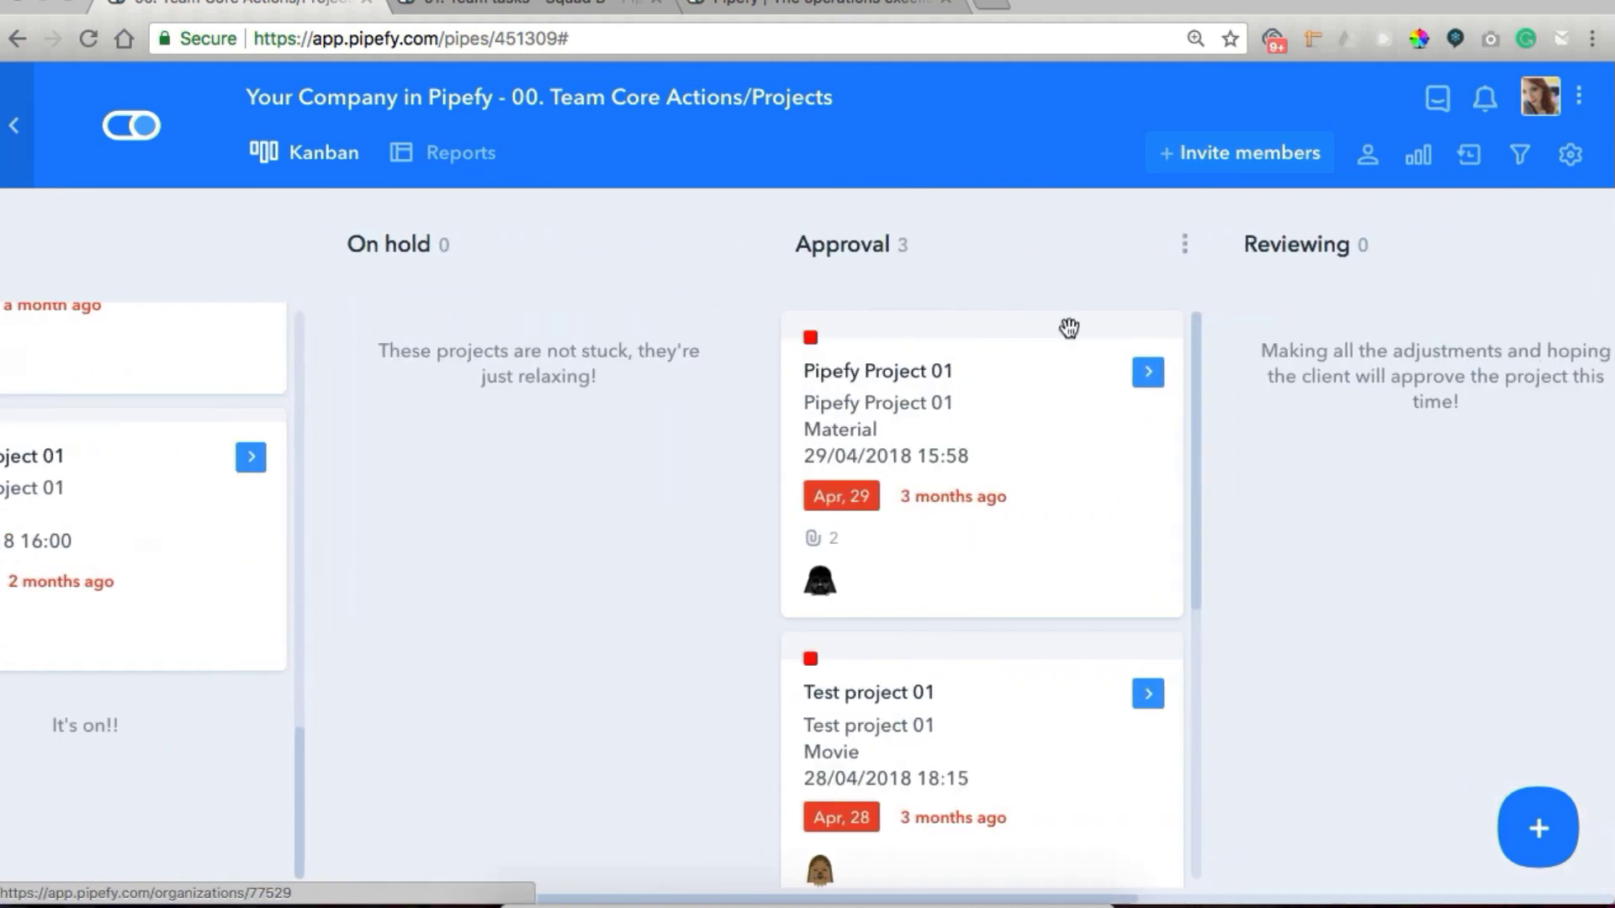
scroll(850, 511, "right", 2)
scroll(845, 512, "down", 6)
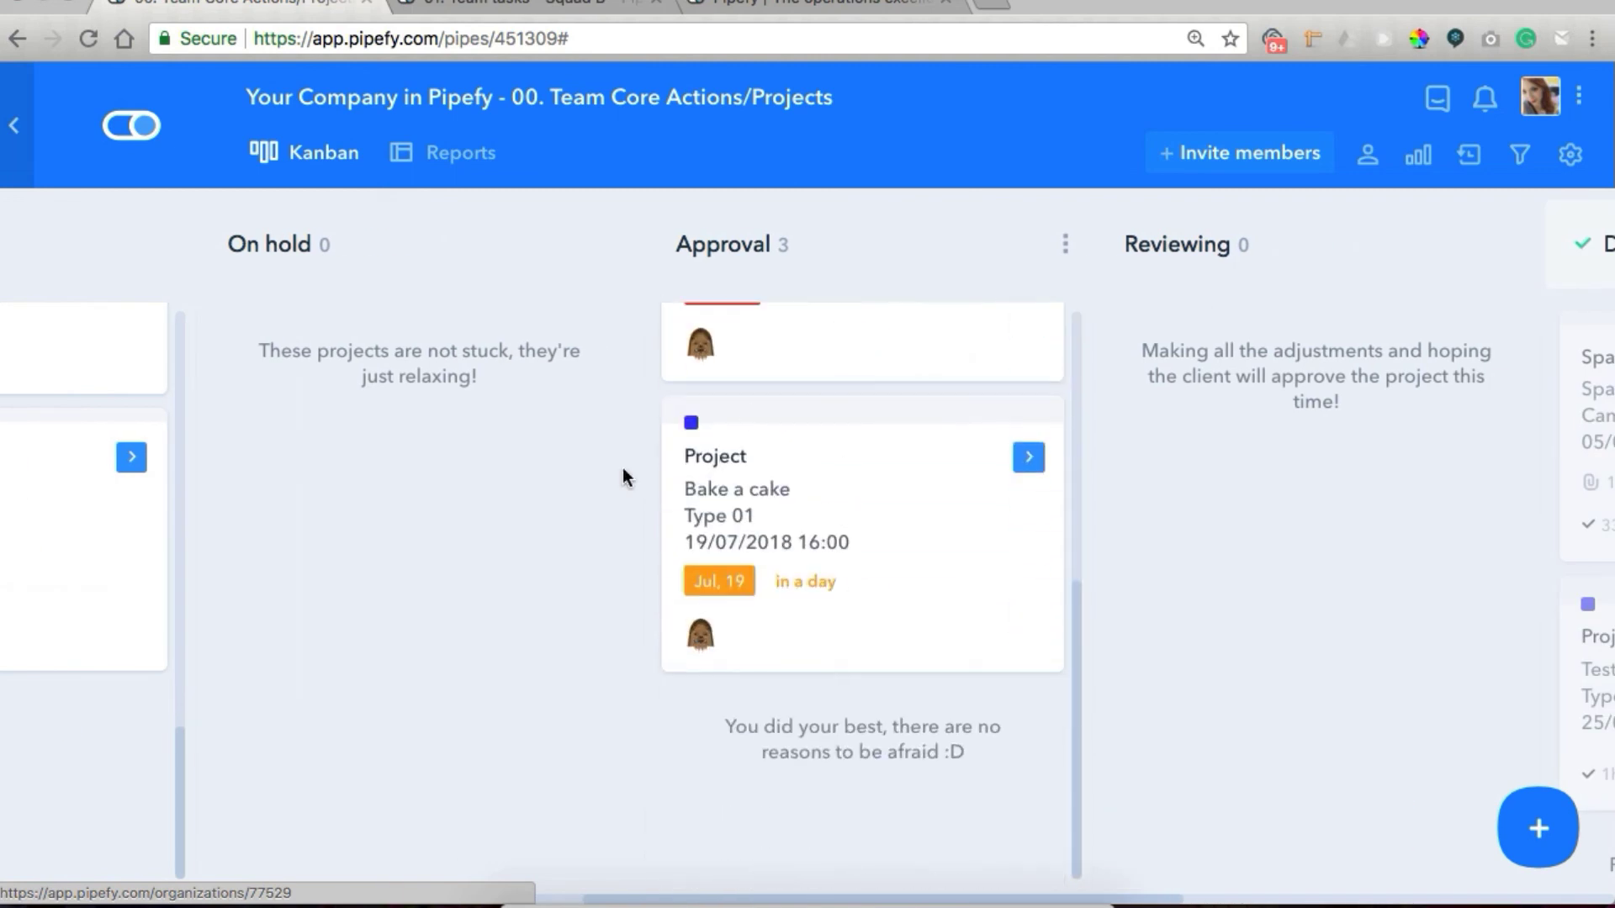
left_click(833, 533)
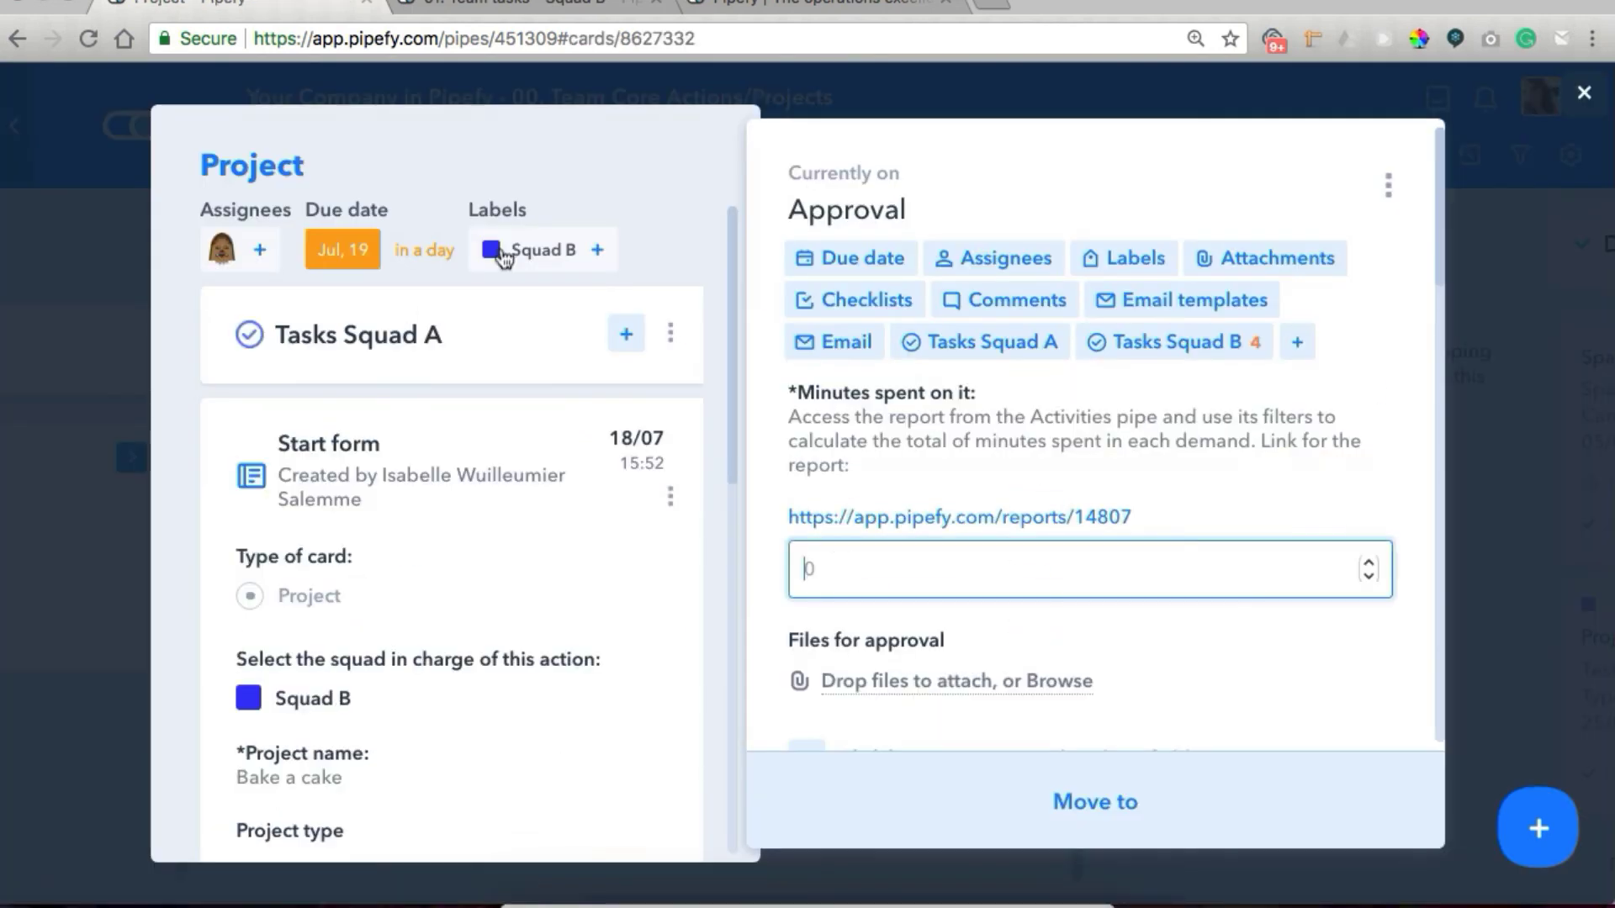
Review the connected Squad B tasks of the "Bake a cake" project, then close the list.
left_click(1216, 357)
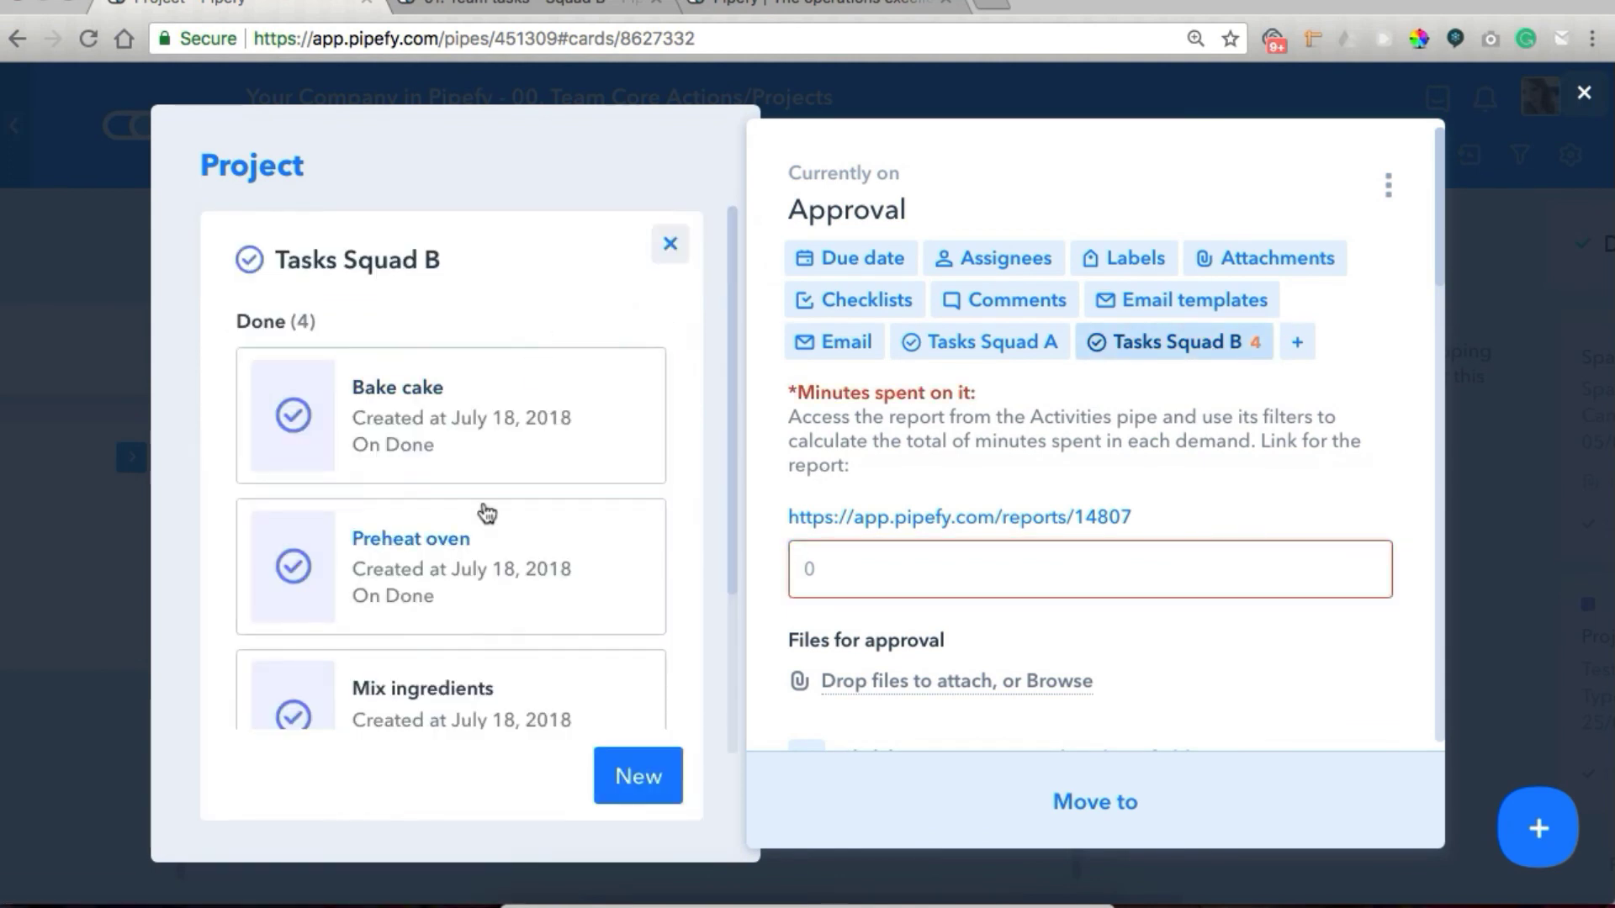
scroll(486, 511, "down", 1)
scroll(486, 510, "down", 2)
scroll(486, 511, "up", 1)
scroll(486, 511, "down", 1)
scroll(486, 511, "up", 2)
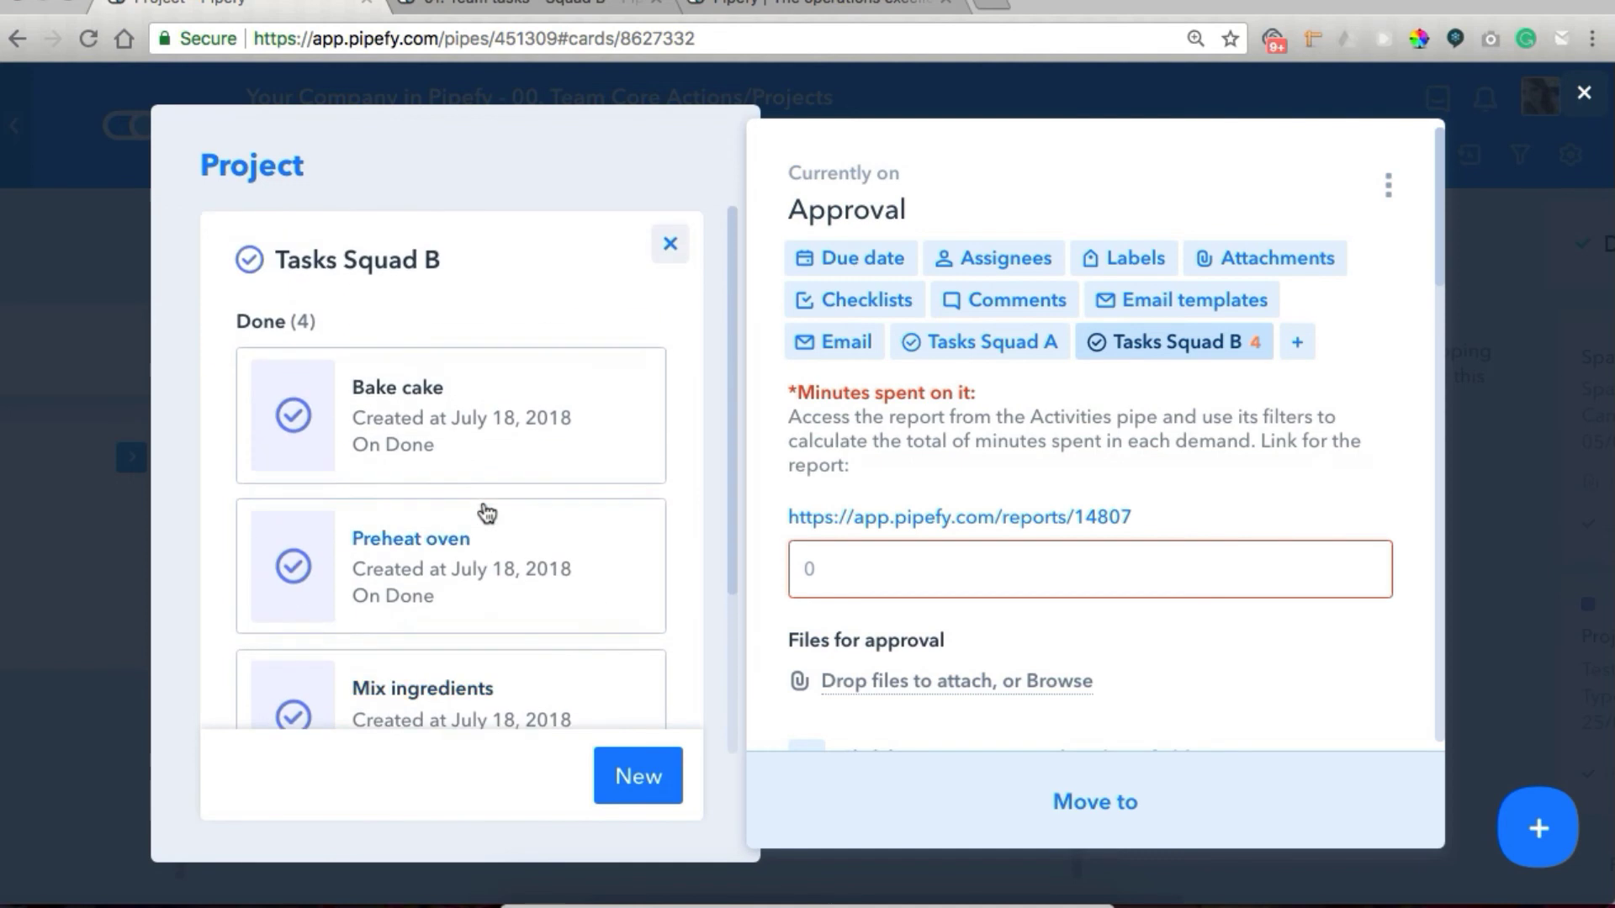
left_click(664, 248)
Open the automation "Task Mgmt - Squad B - Move parent to 'Doing'" and examine its trigger and action.
left_click(719, 9)
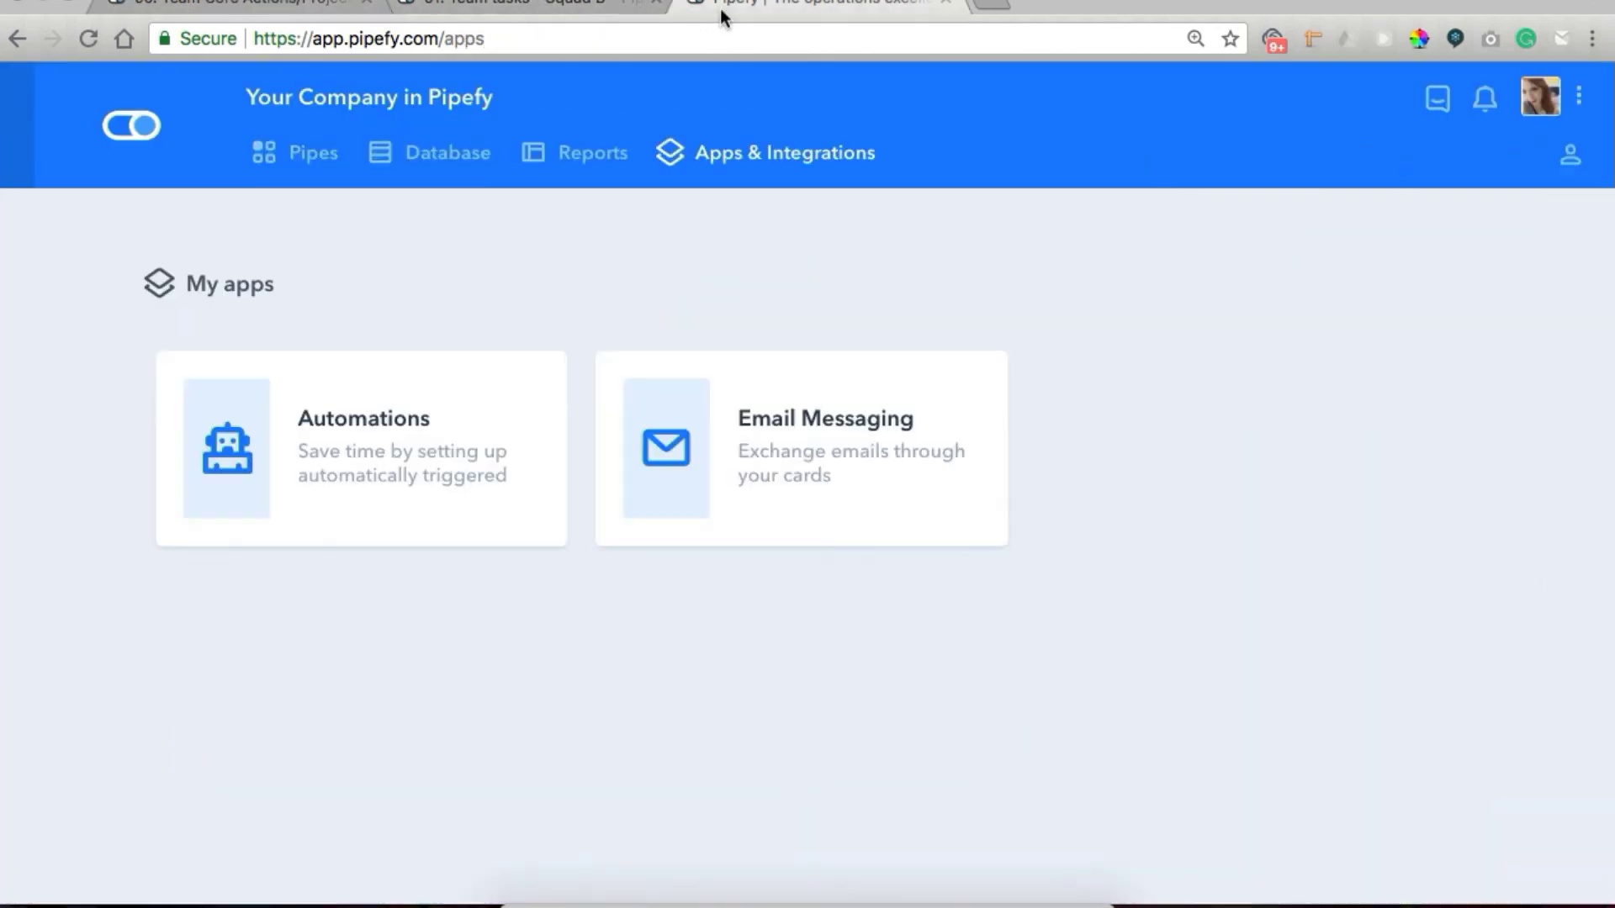
left_click(367, 433)
scroll(843, 524, "down", 15)
scroll(844, 517, "down", 10)
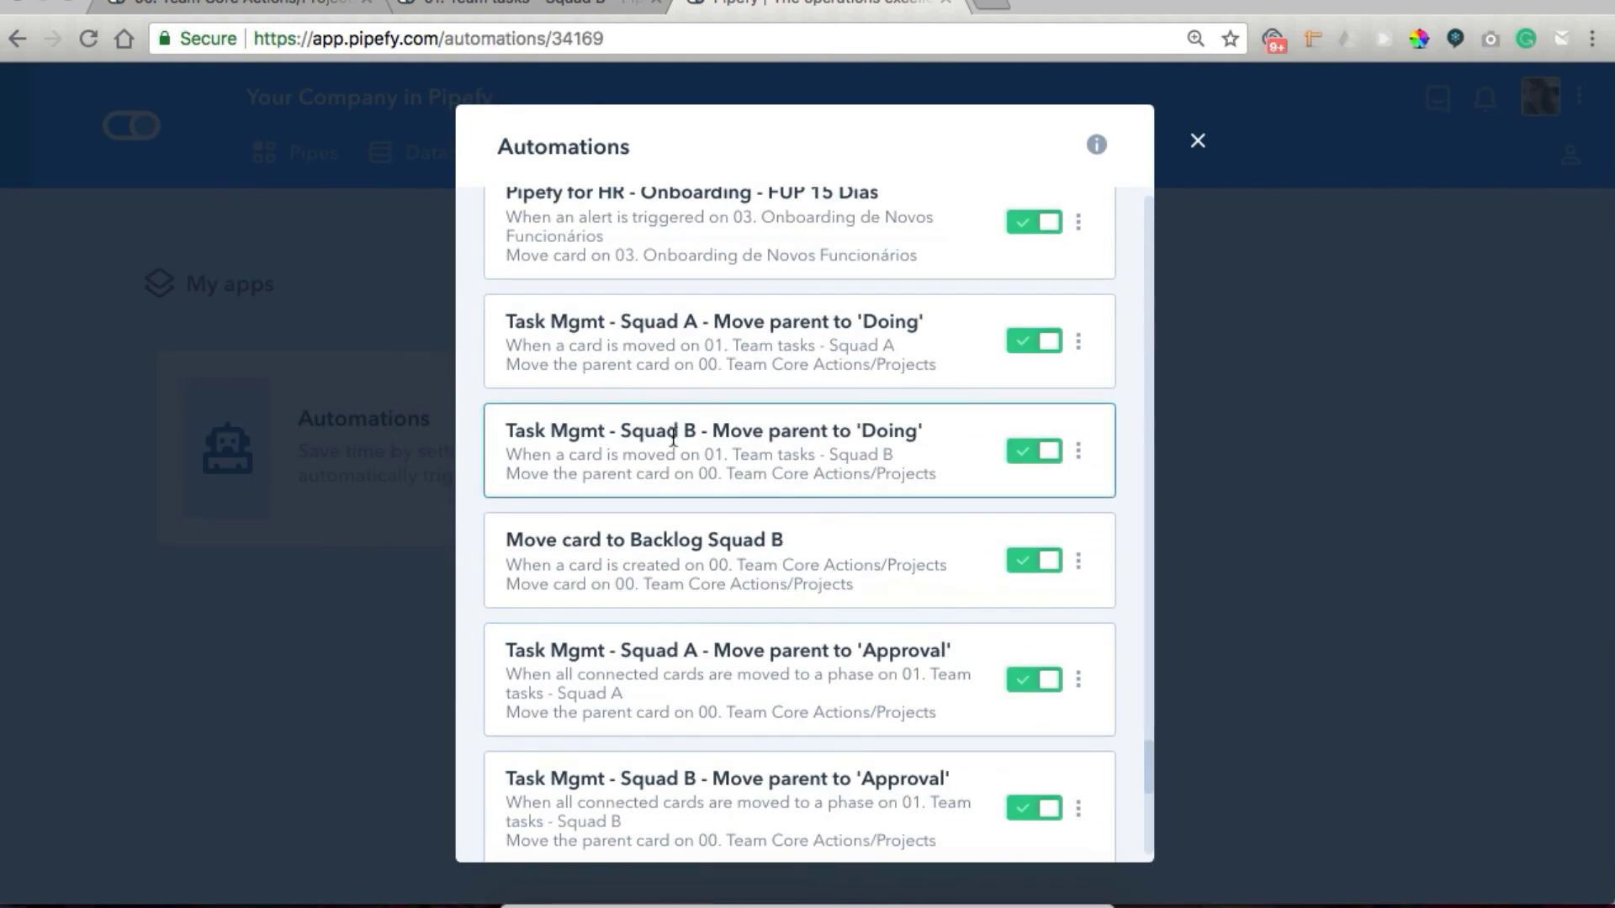
left_click(673, 437)
scroll(673, 436, "down", 2)
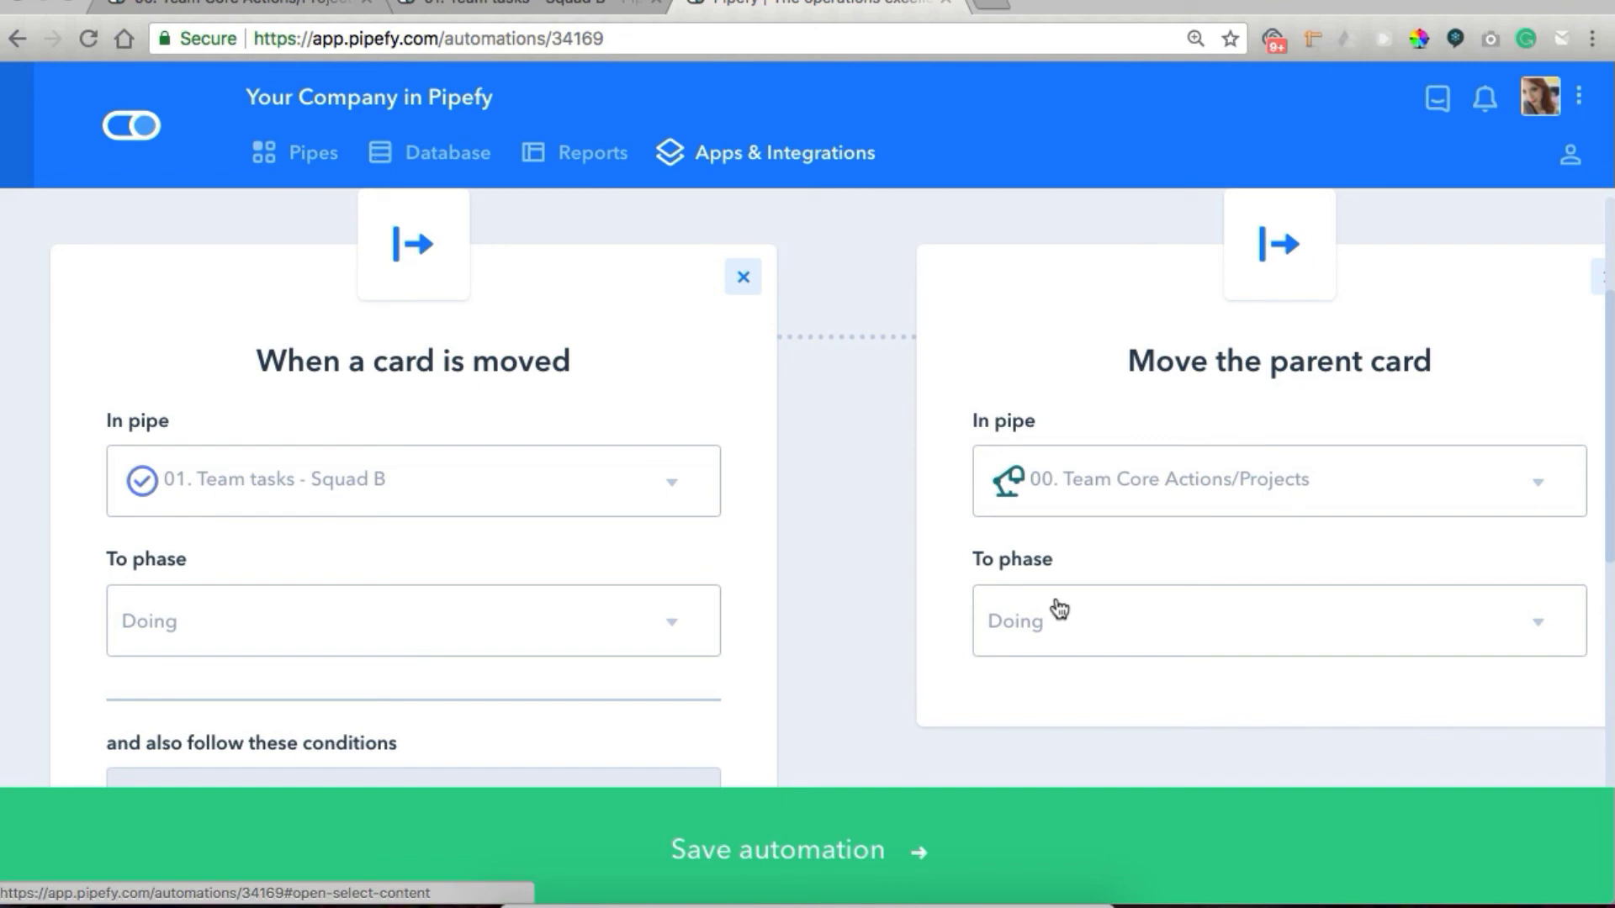
Open the automation "Task Mgmt - Squad B - Move parent to 'Approval'" and examine its trigger and action.
left_click(678, 171)
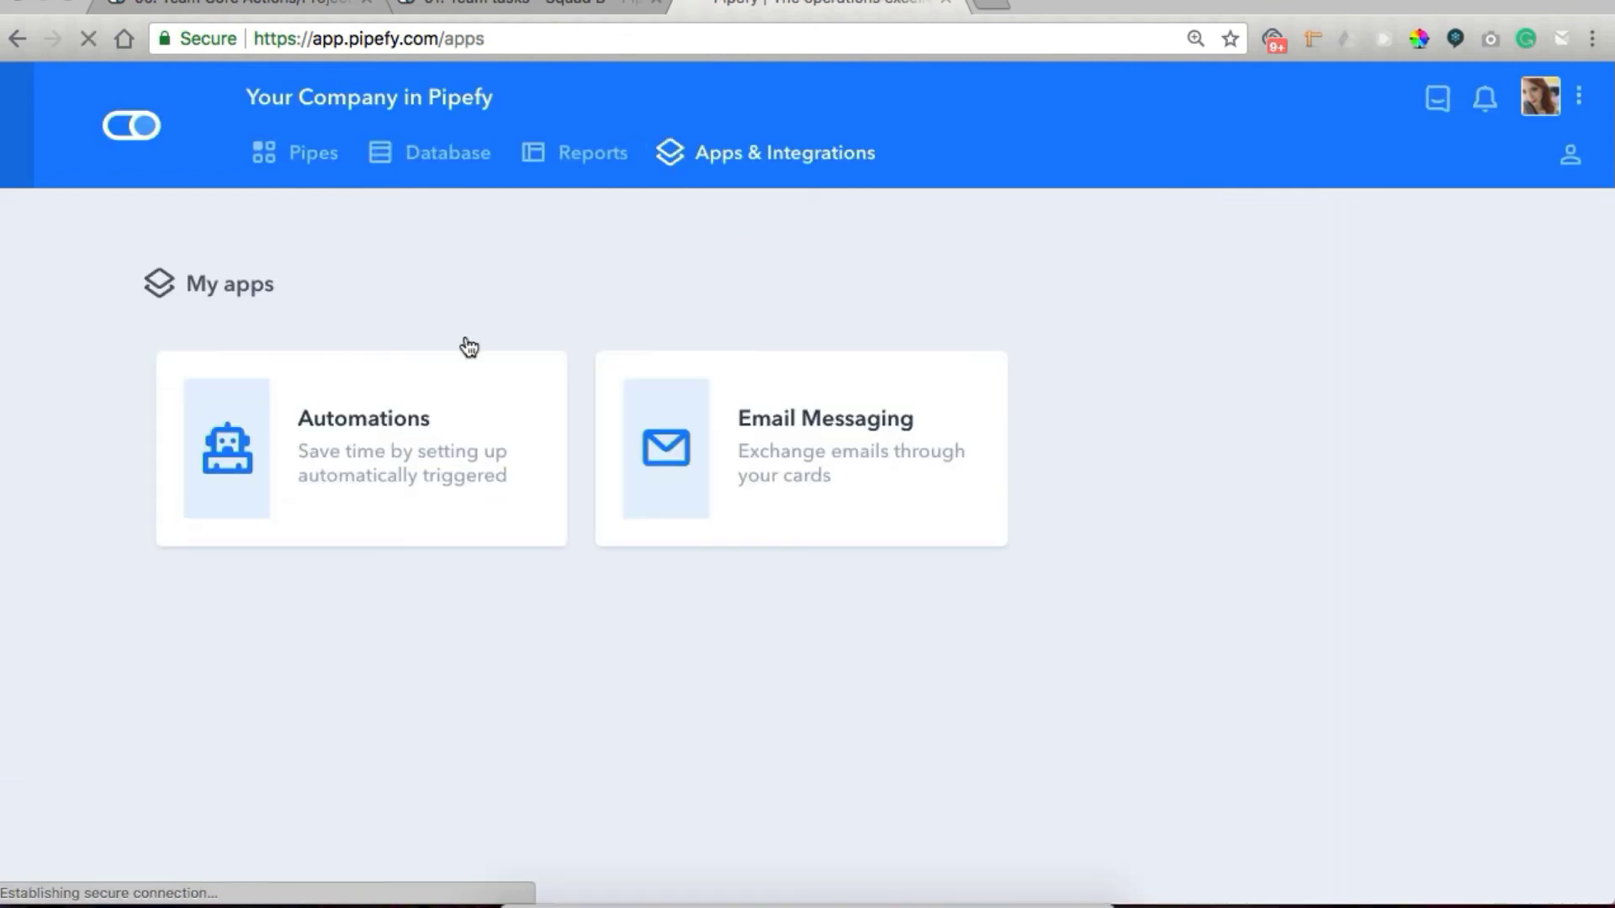
left_click(386, 434)
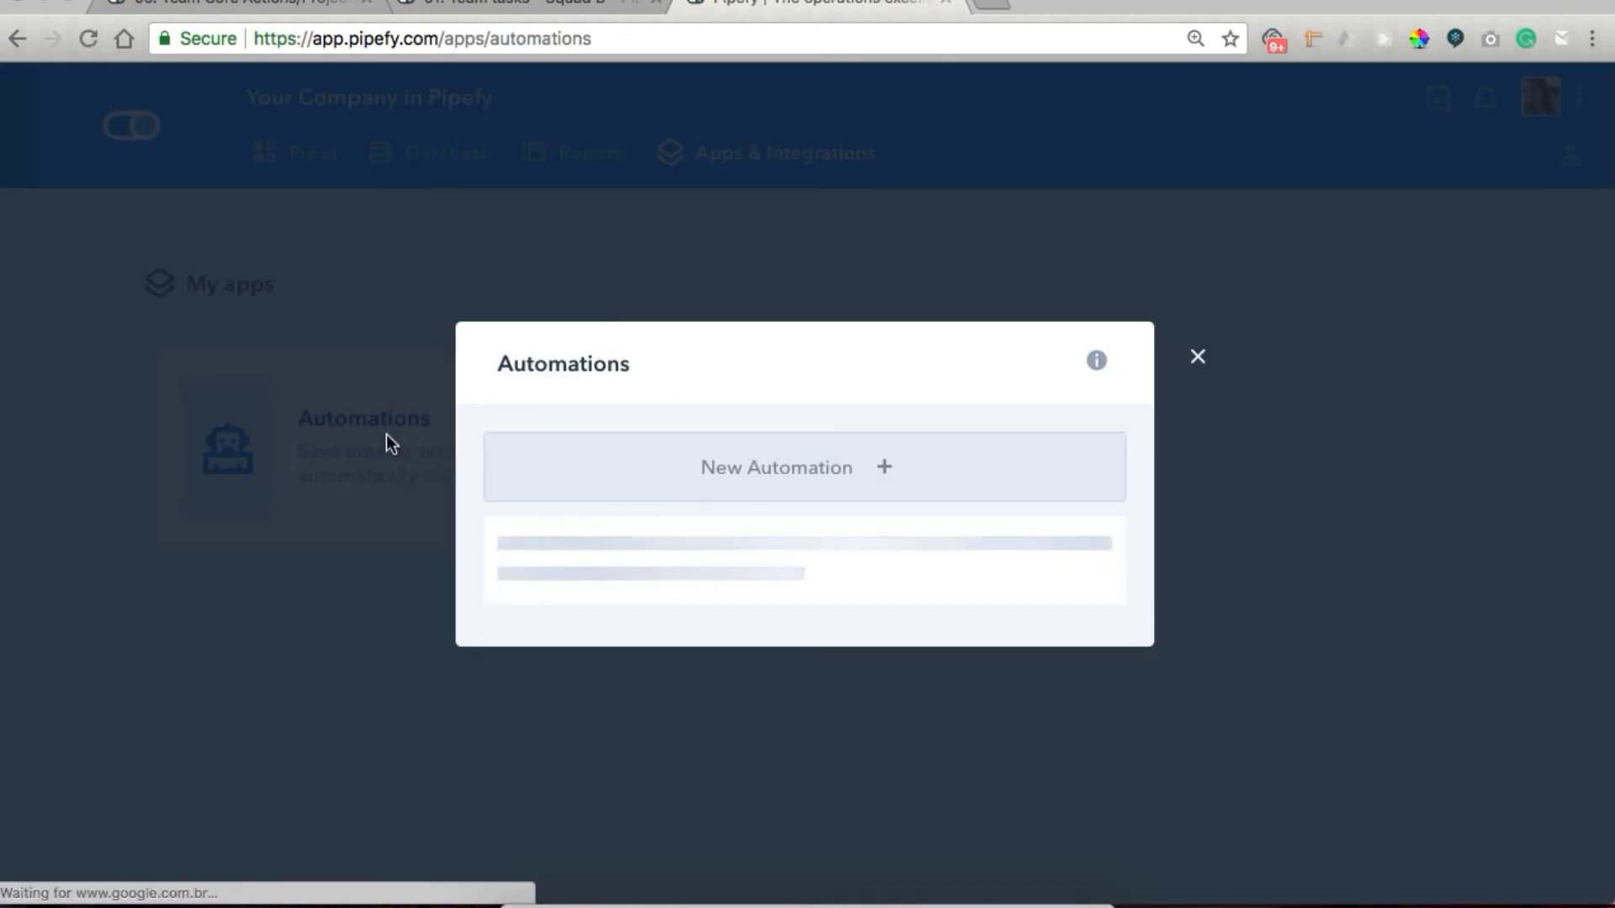
scroll(845, 554, "down", 15)
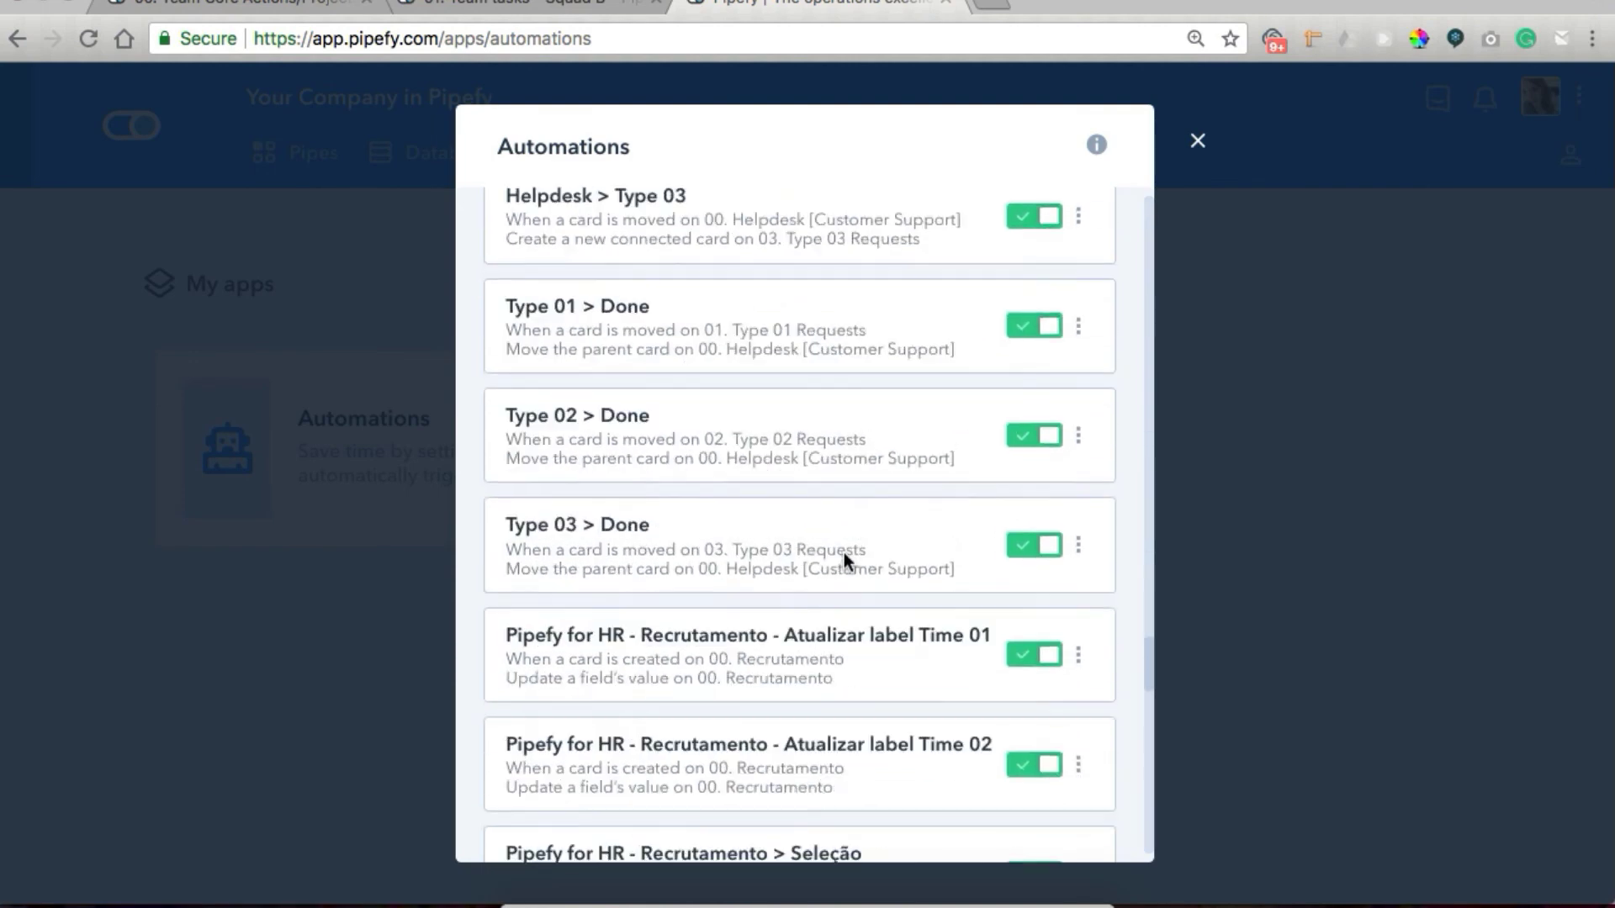
scroll(844, 553, "down", 5)
left_click(755, 726)
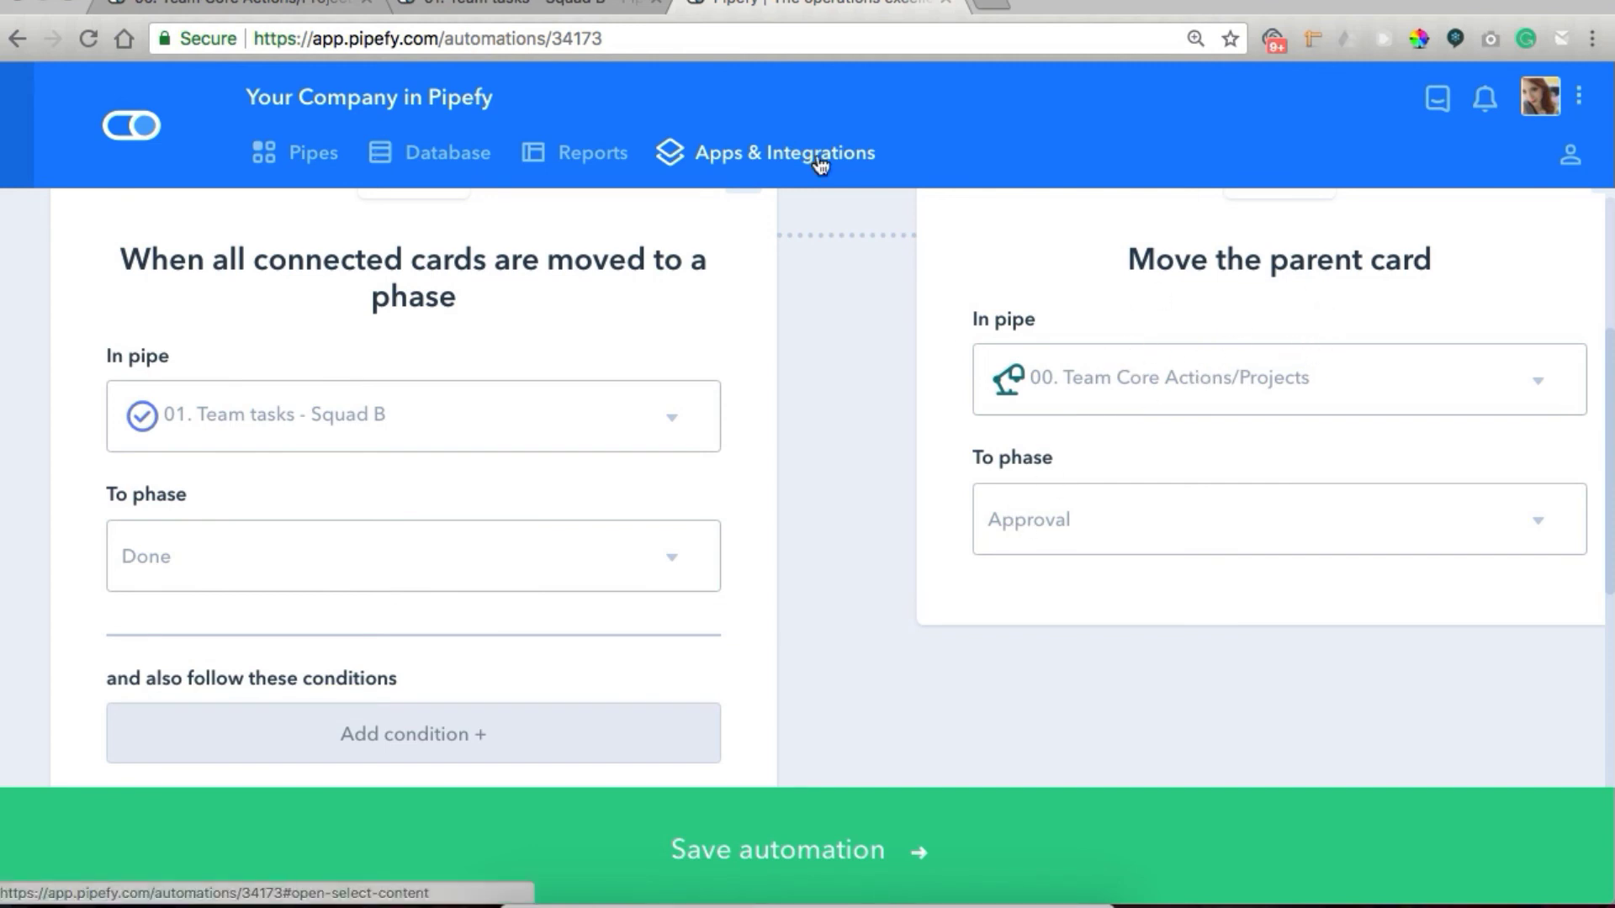
left_click(532, 1)
left_click(754, 5)
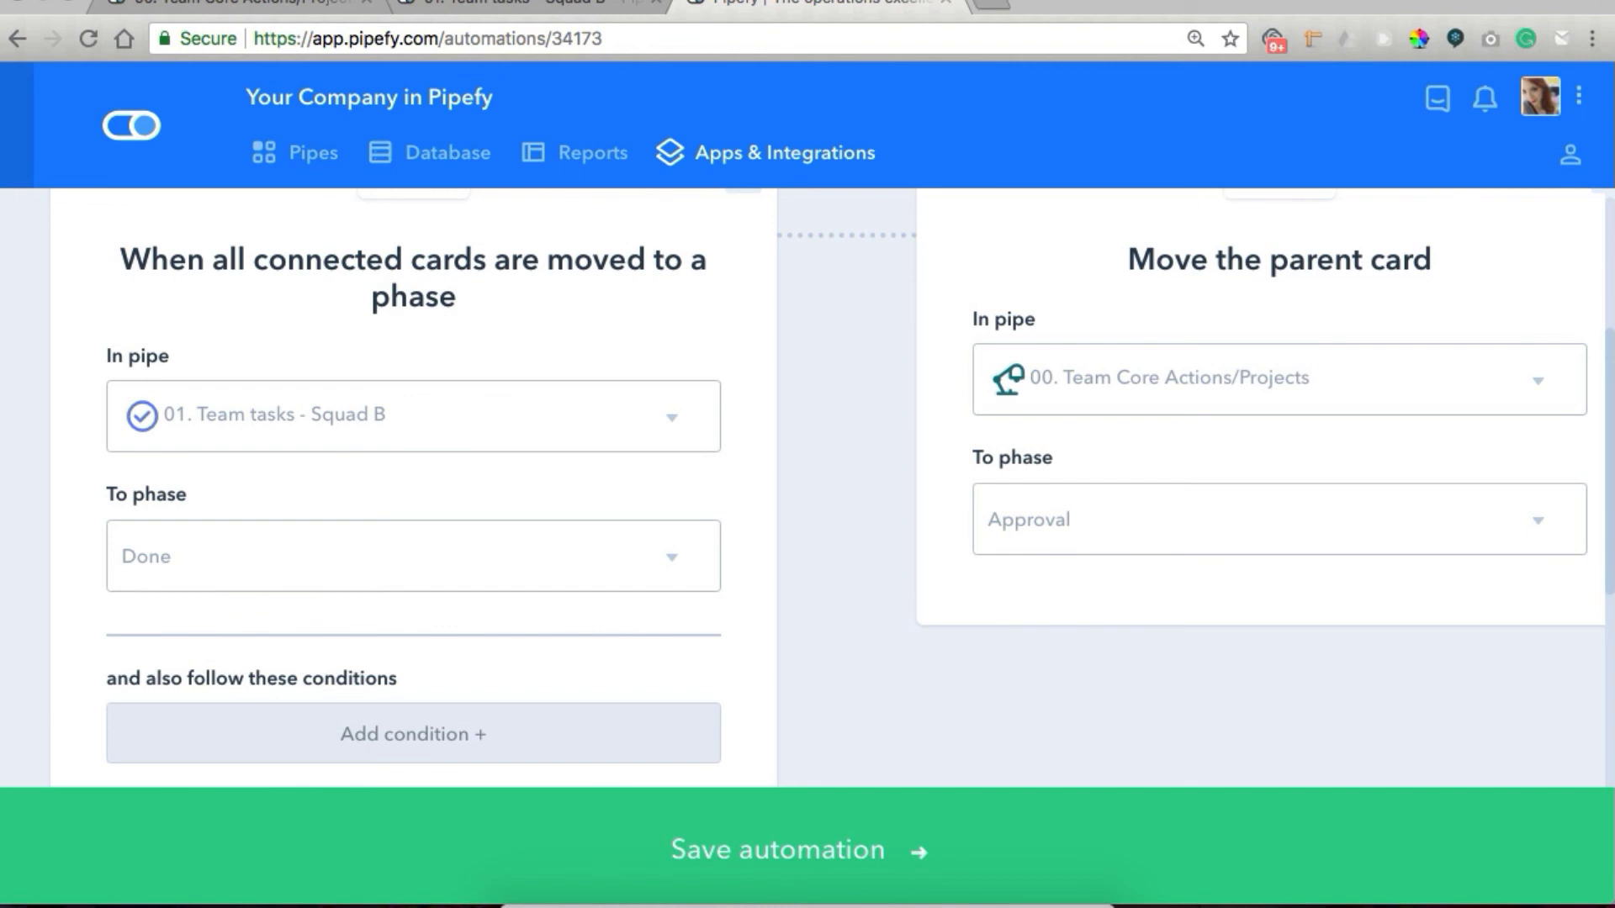
Open the "Projects/Core Actions - Current Month" report of the Team Core Actions/Projects pipe and examine its filters.
left_click(261, 5)
scroll(387, 296, "left", 15)
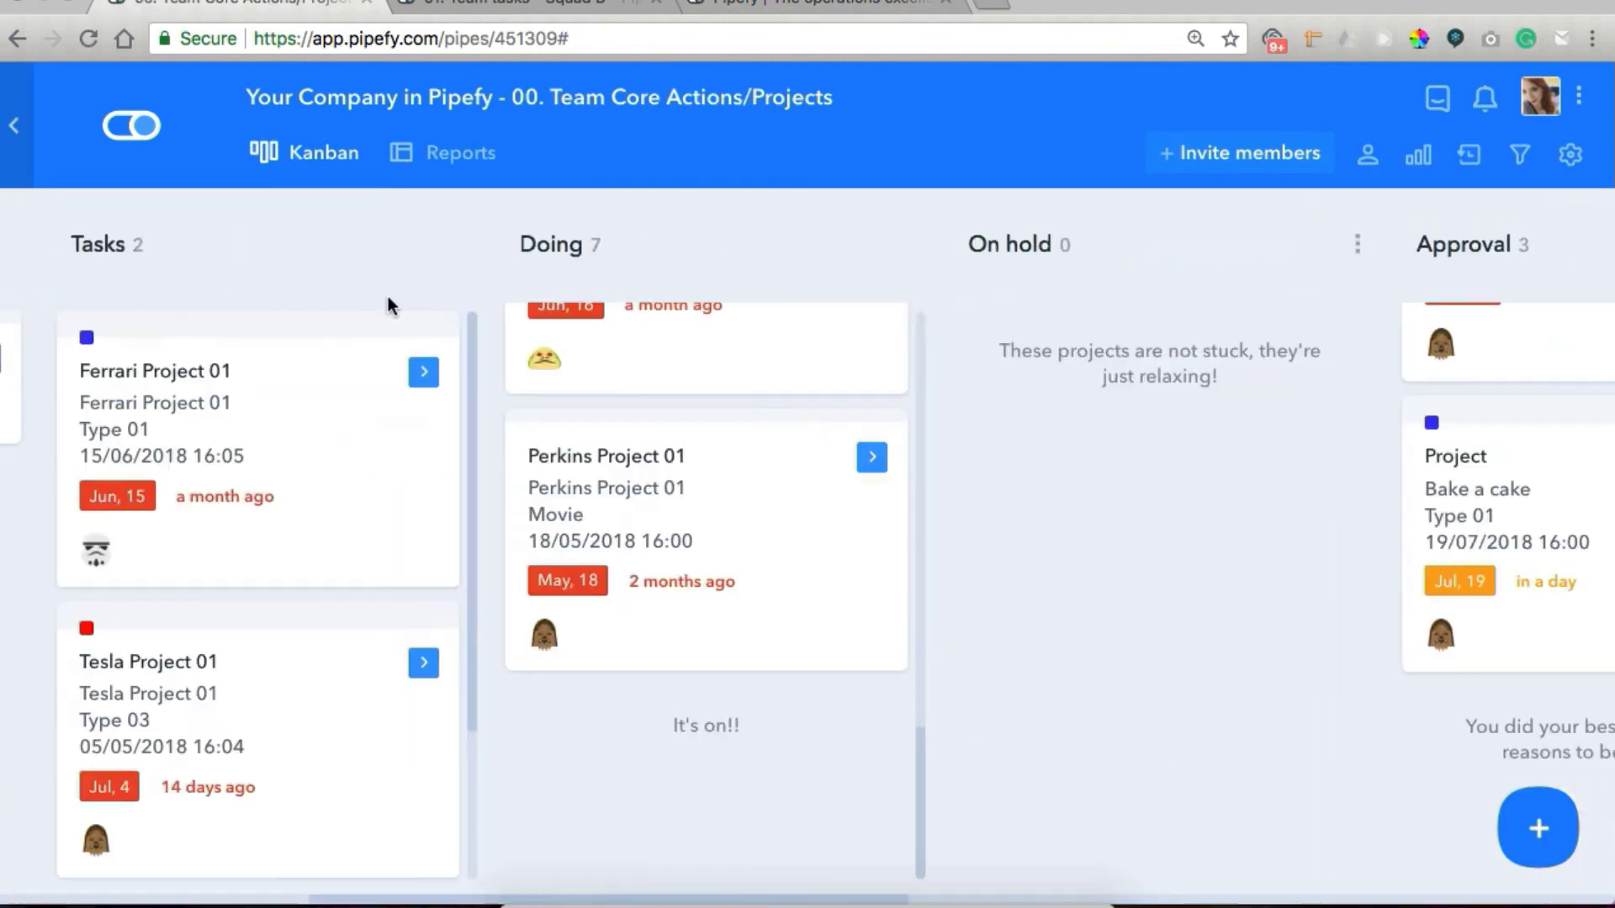
left_click(468, 162)
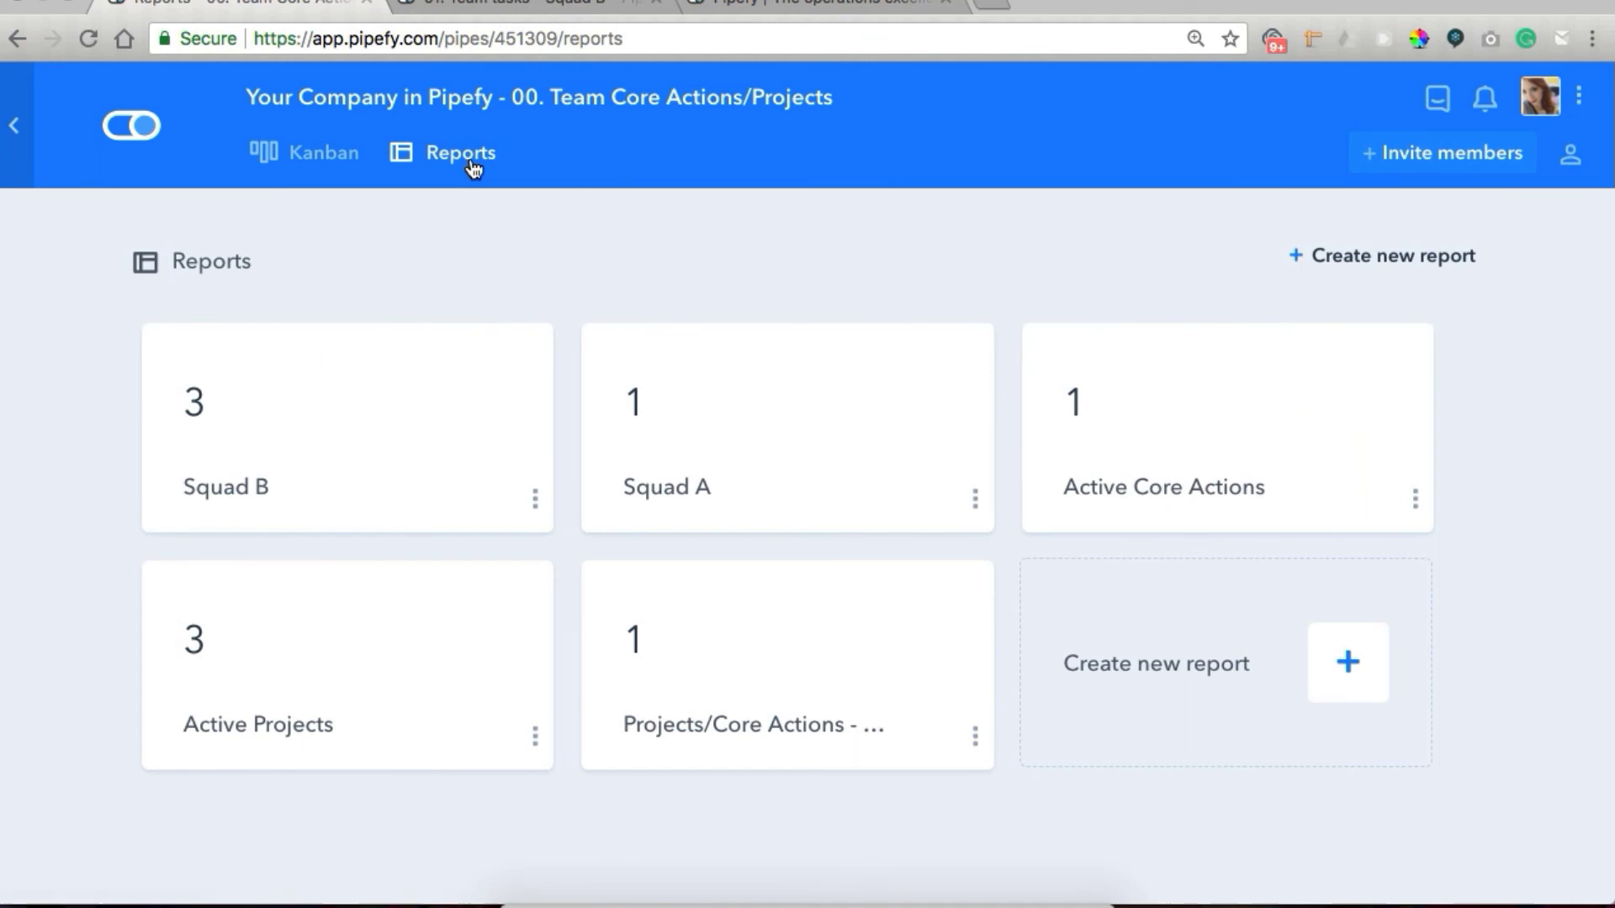
left_click(690, 676)
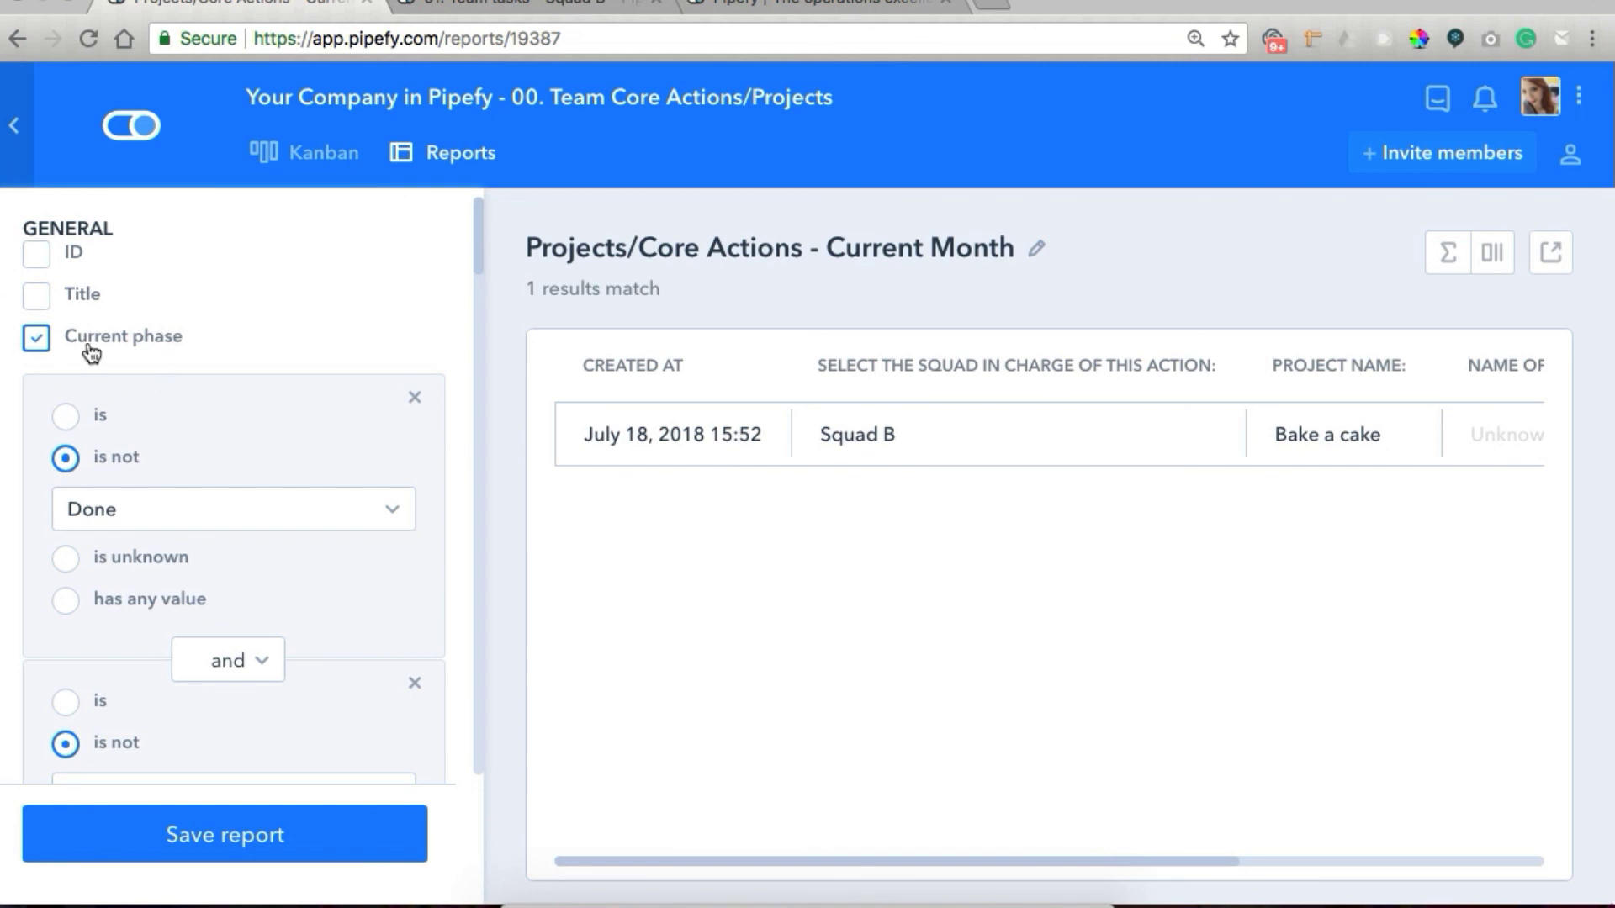
scroll(182, 432, "down", 3)
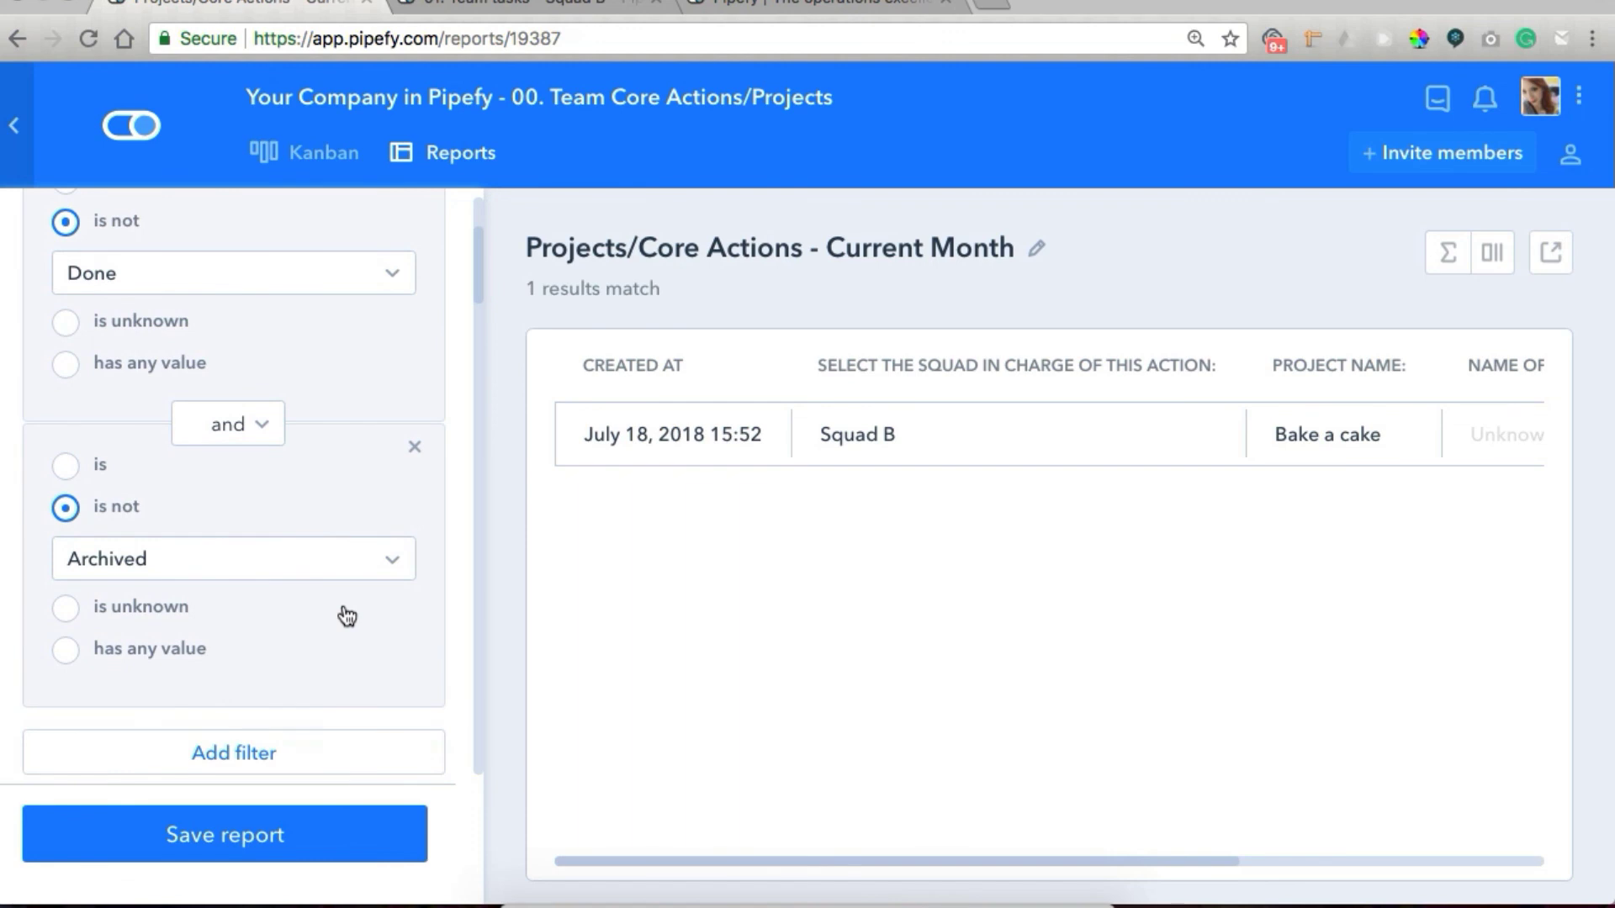
scroll(345, 615, "down", 3)
left_click(342, 618)
scroll(224, 543, "down", 1)
Open the "Active Projects" report and examine its current phase and type of card filters.
left_click(493, 171)
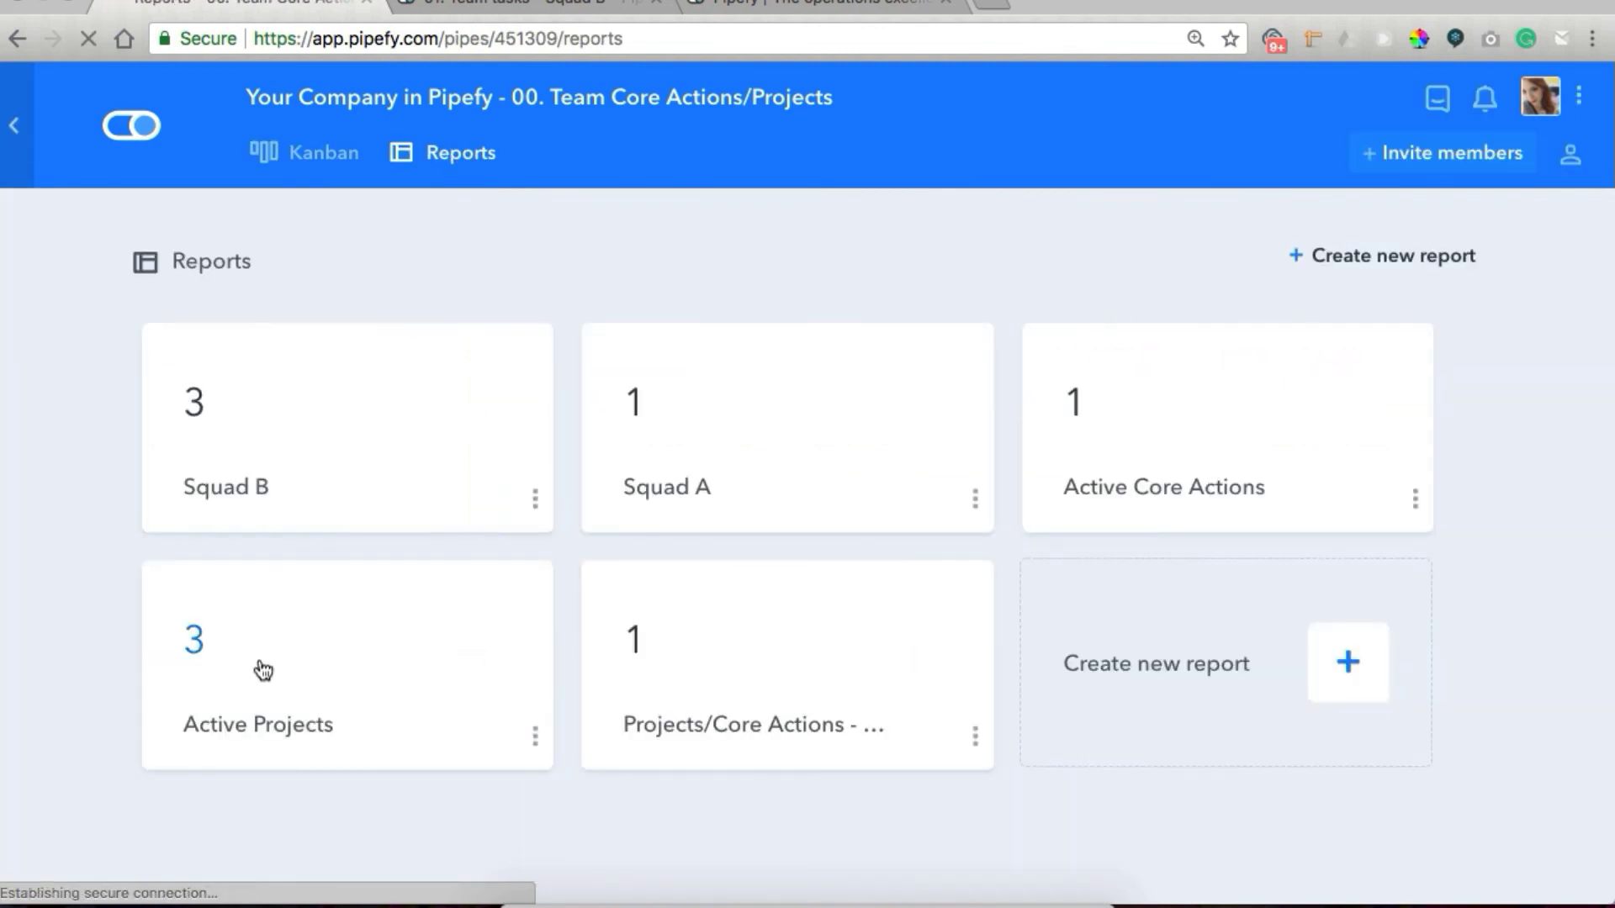
left_click(263, 671)
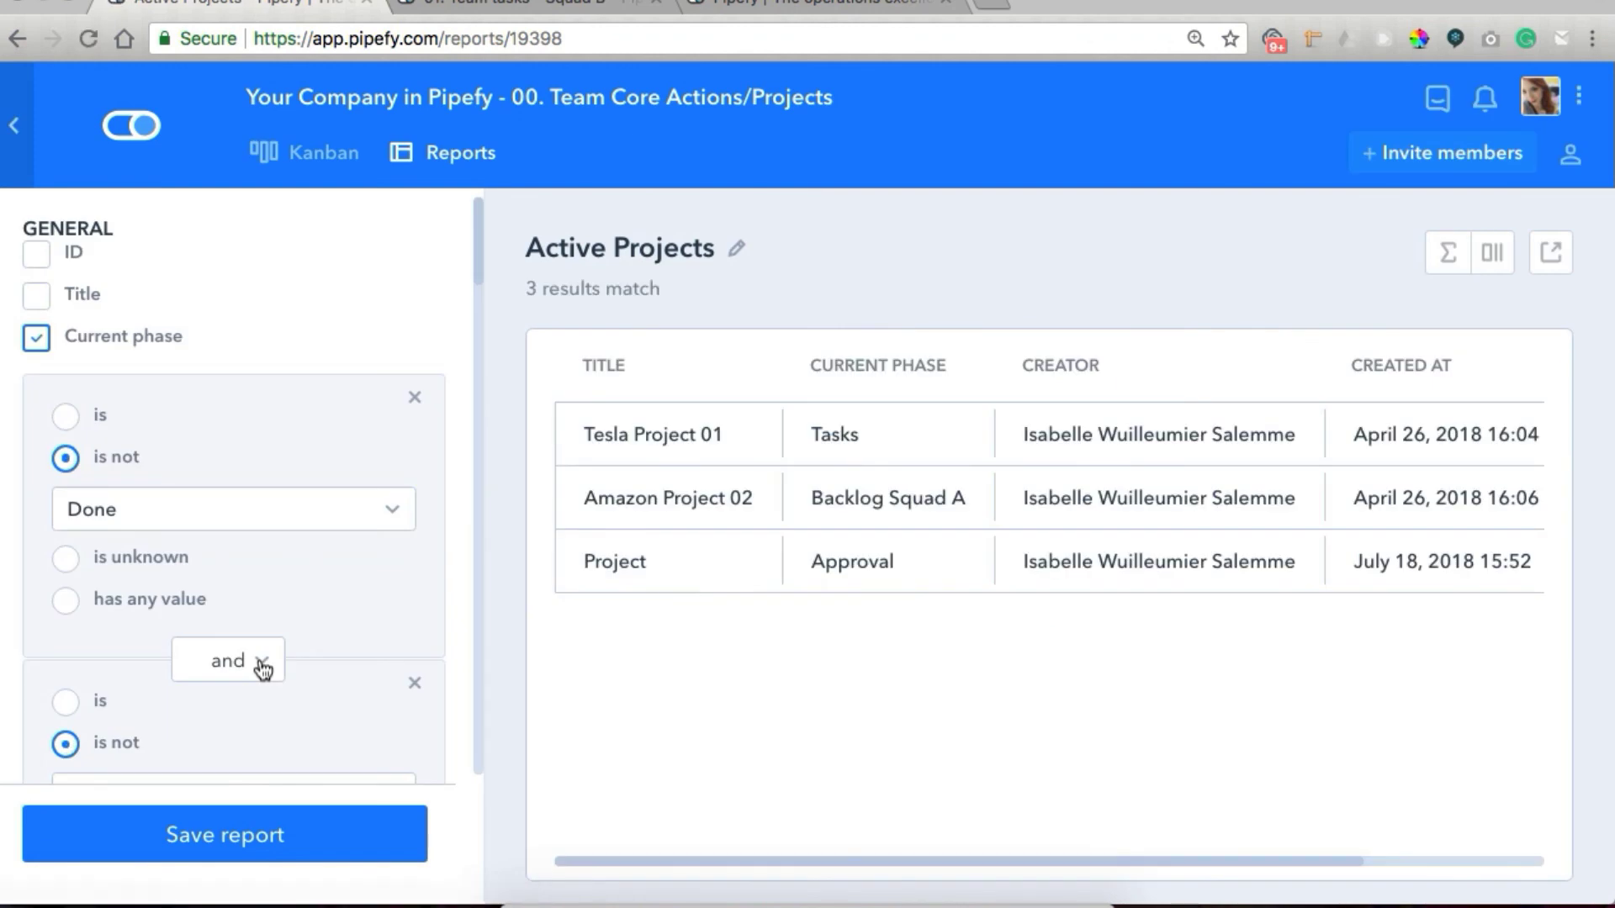
scroll(225, 476, "down", 3)
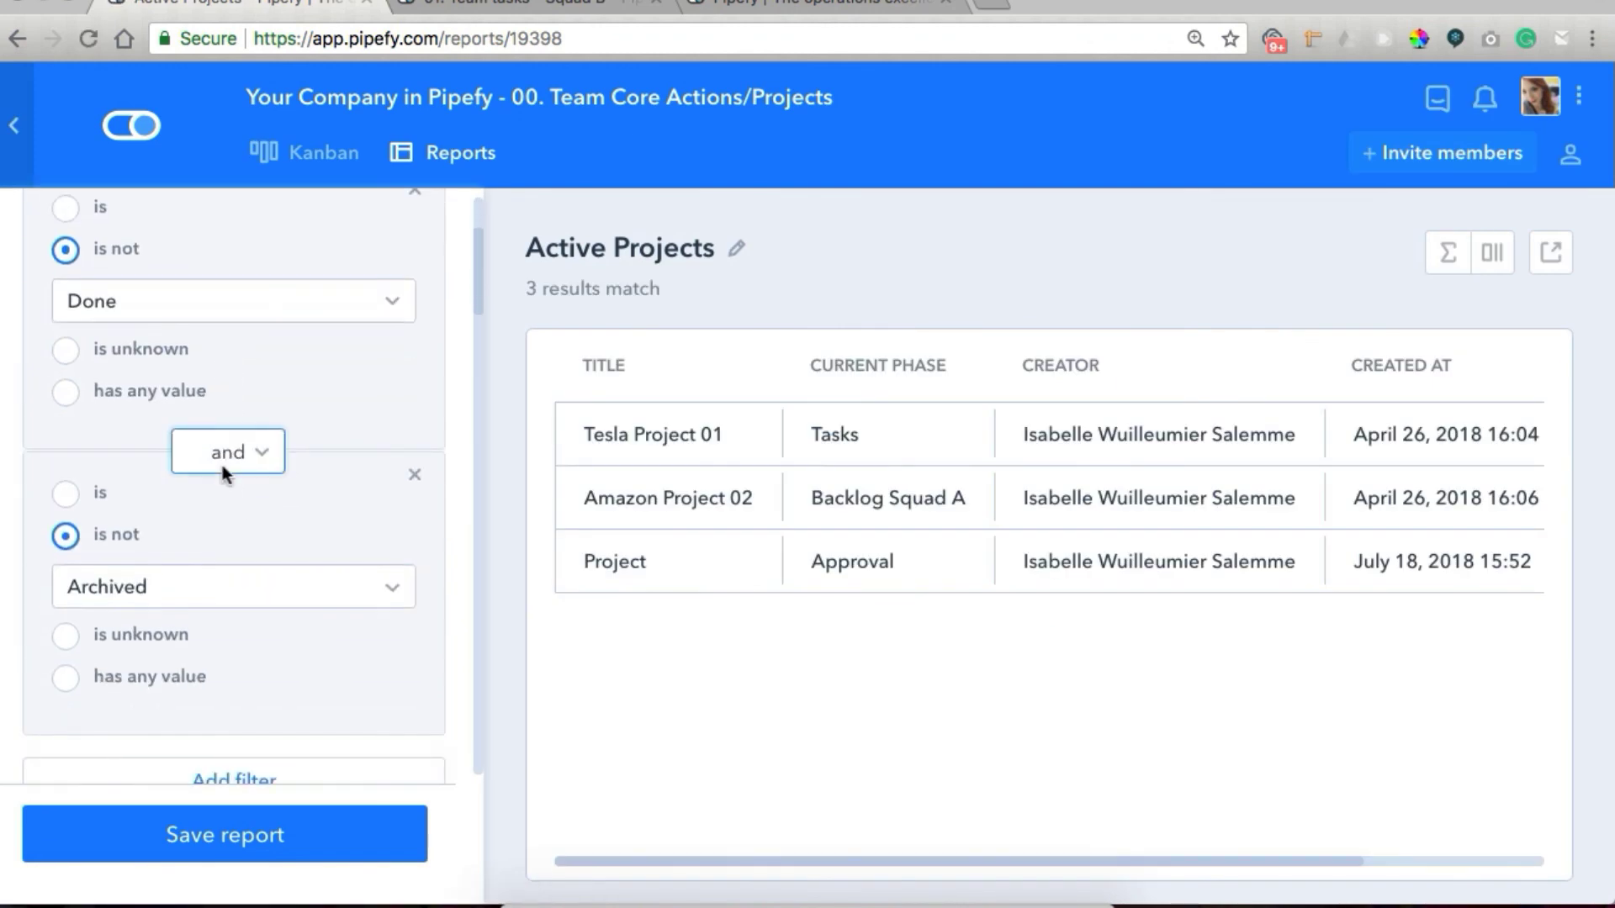
scroll(183, 679, "down", 10)
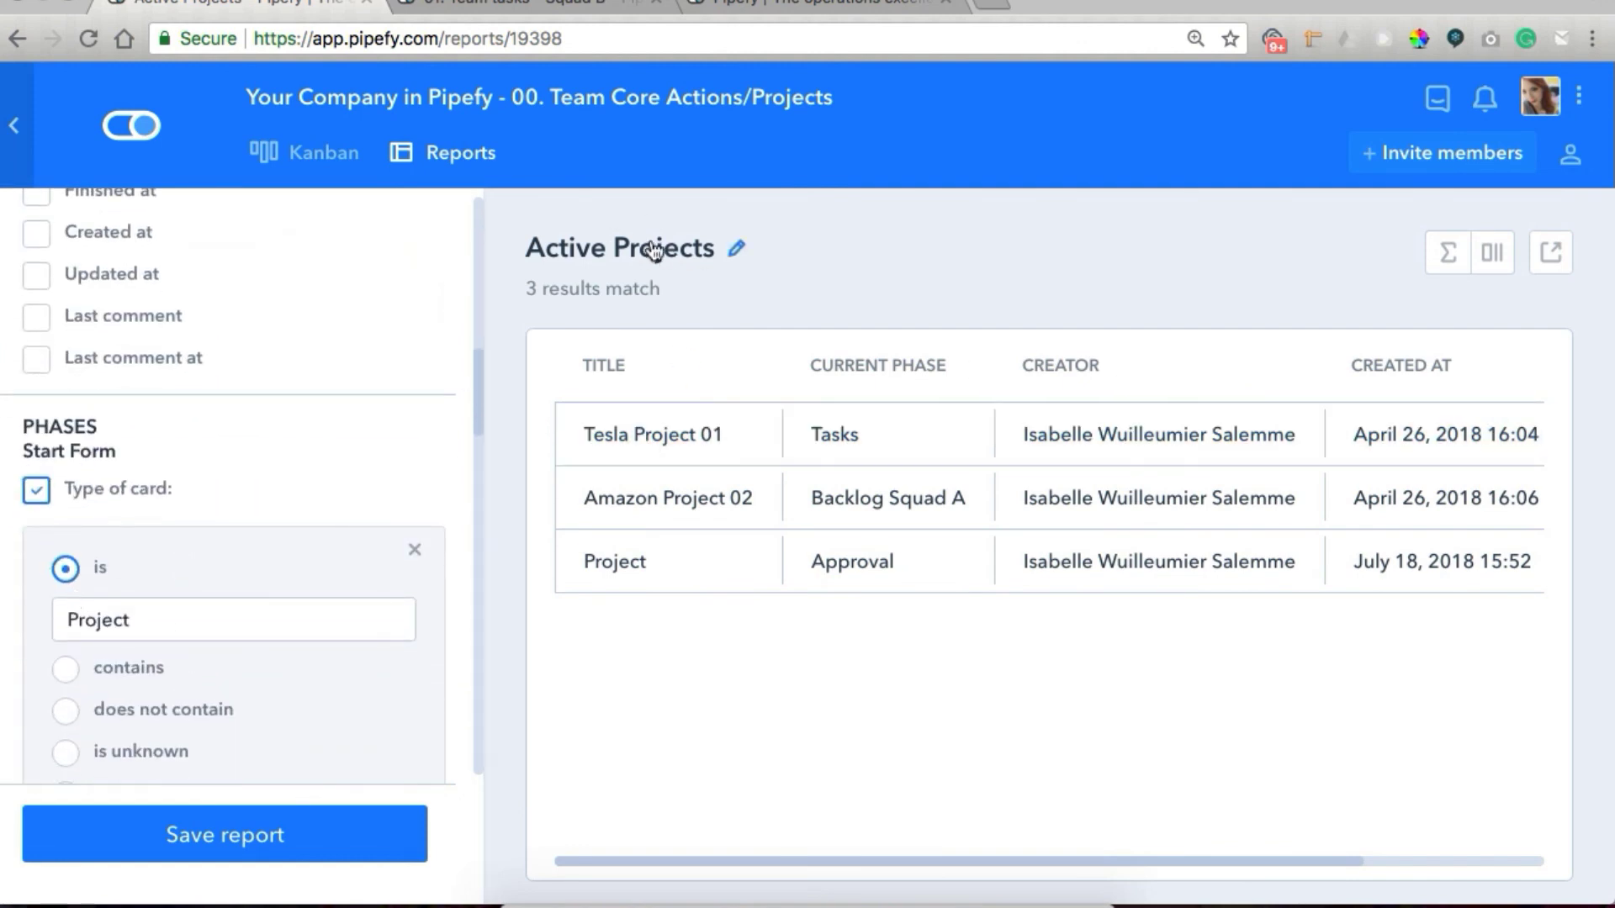
Open the "Squad A" report and examine its filter on the squad in charge of the action.
left_click(436, 152)
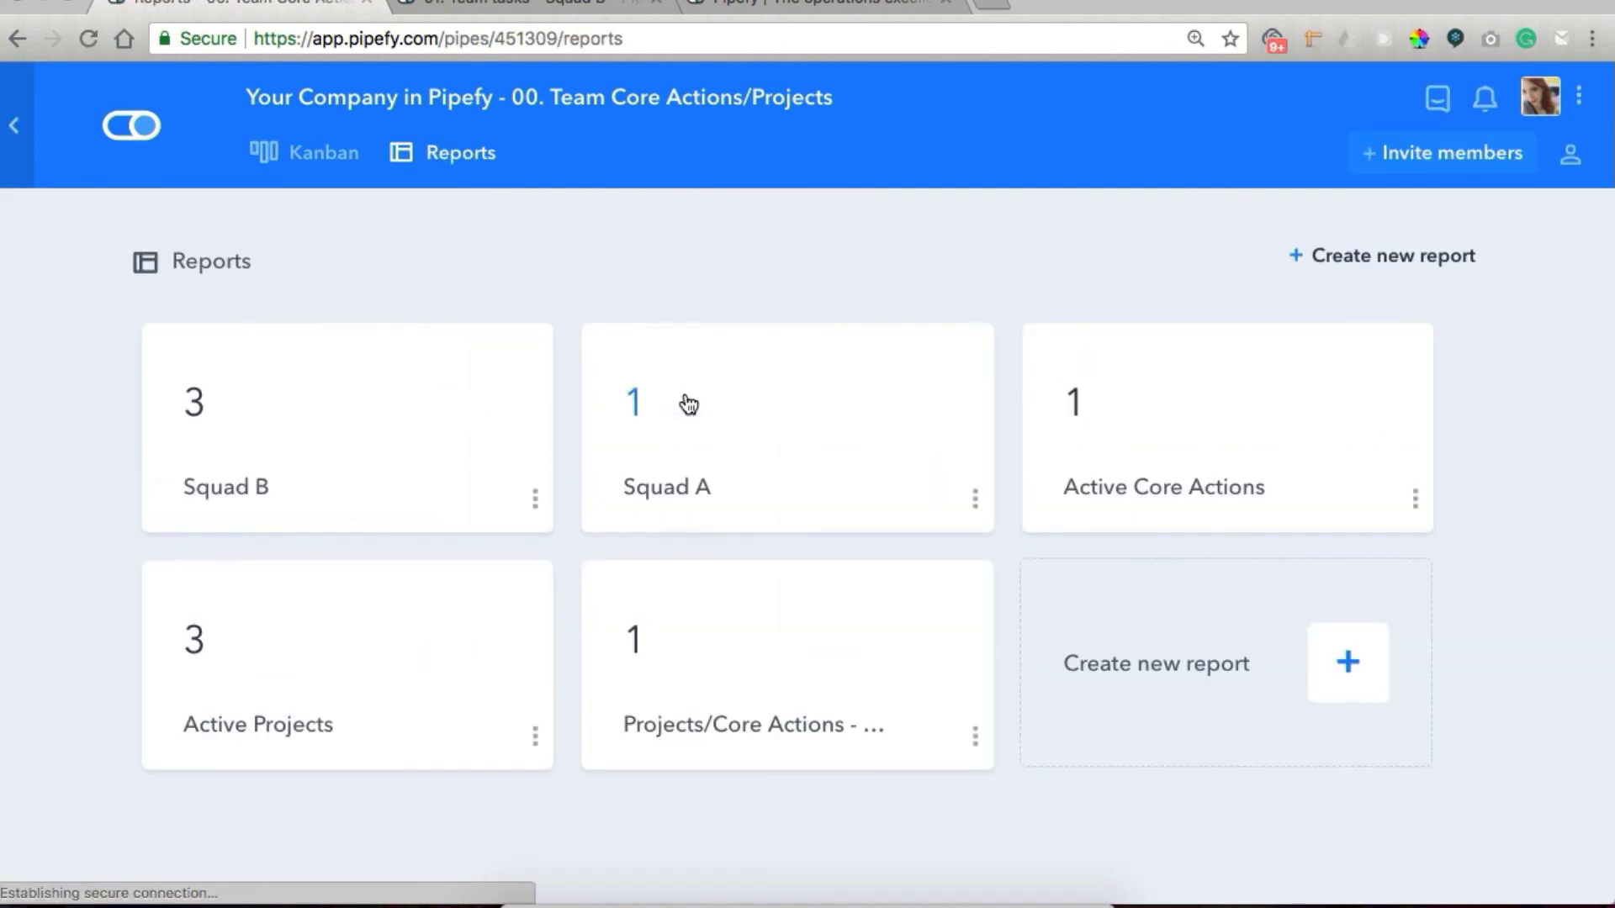
left_click(600, 396)
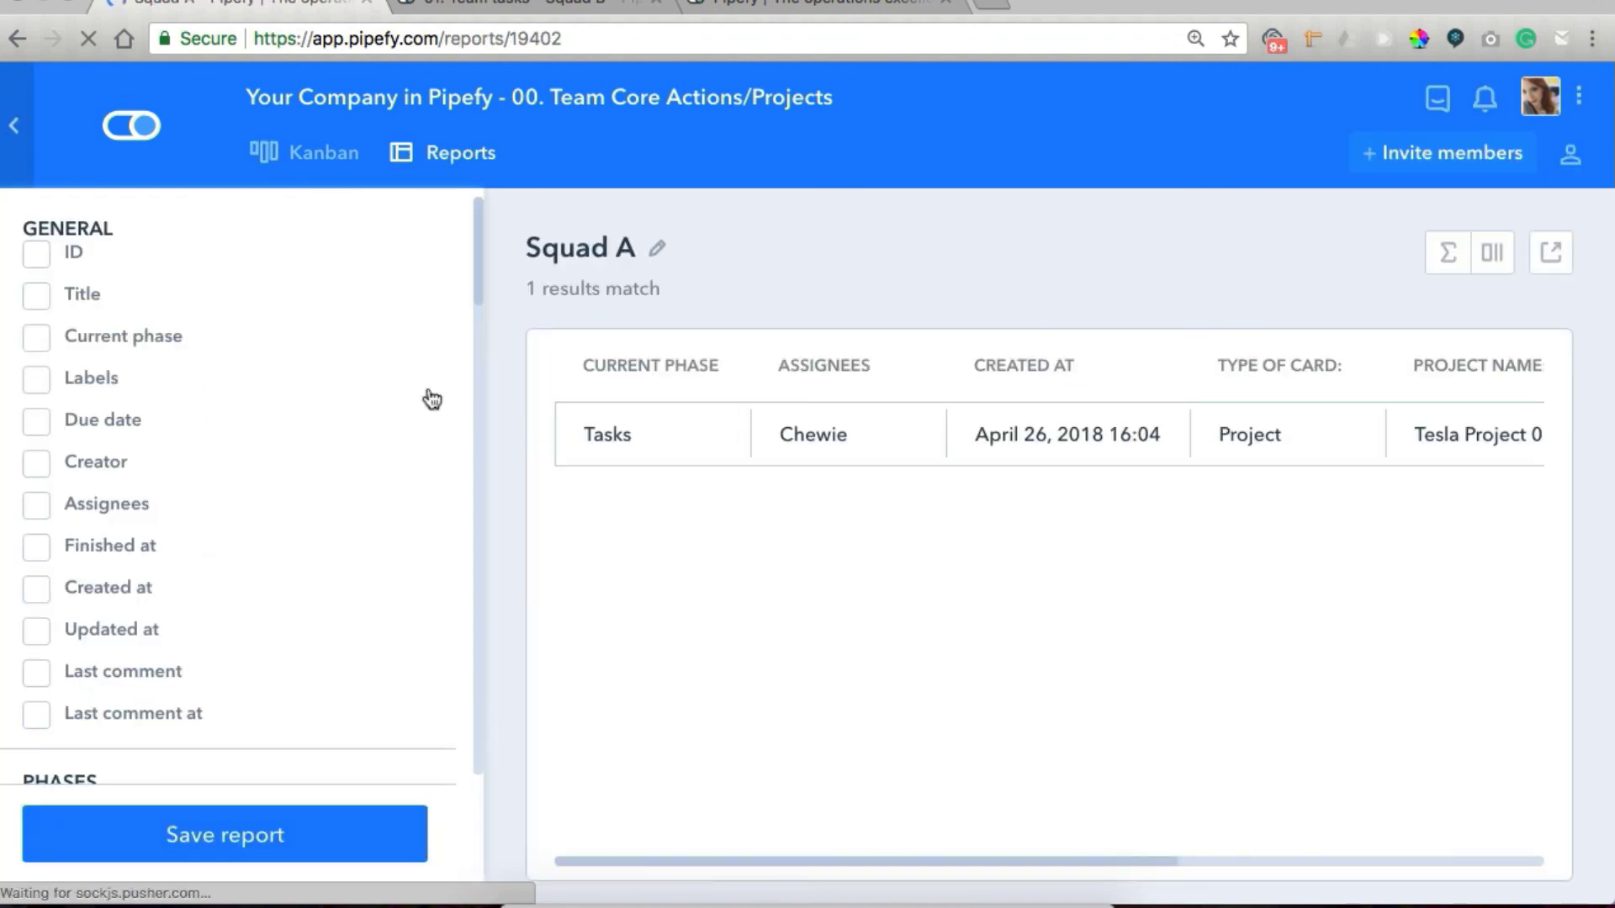
scroll(249, 357, "down", 5)
scroll(243, 340, "up", 1)
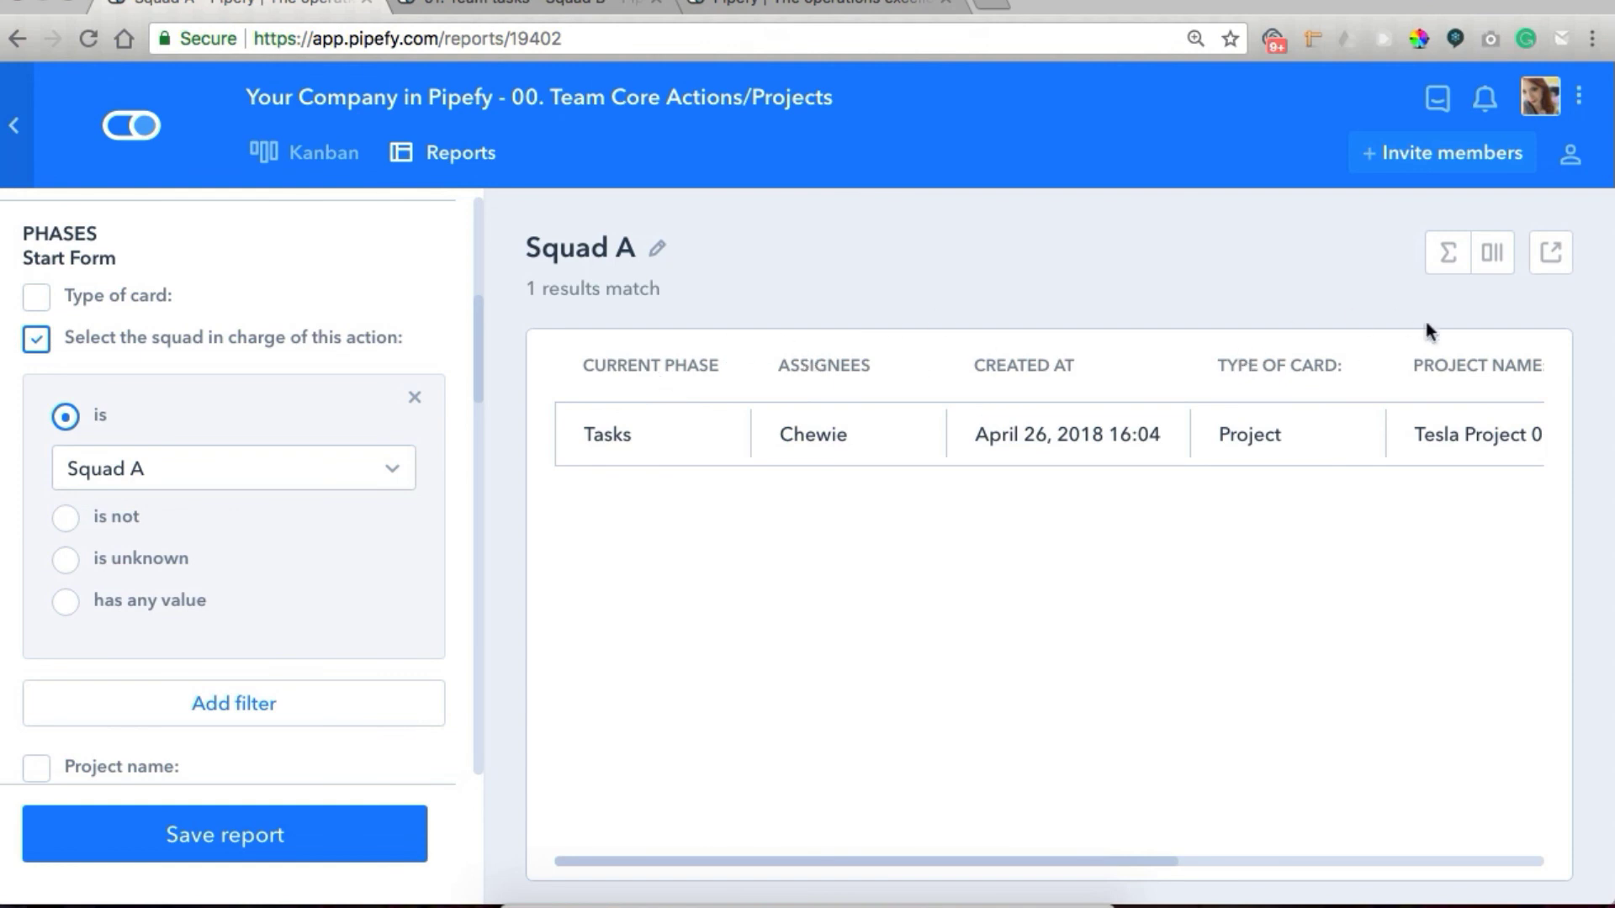
Start a new report in the 01. Team tasks - Squad B pipe, adding the Project/Core Action column and removing Current phase and Creator.
left_click(559, 2)
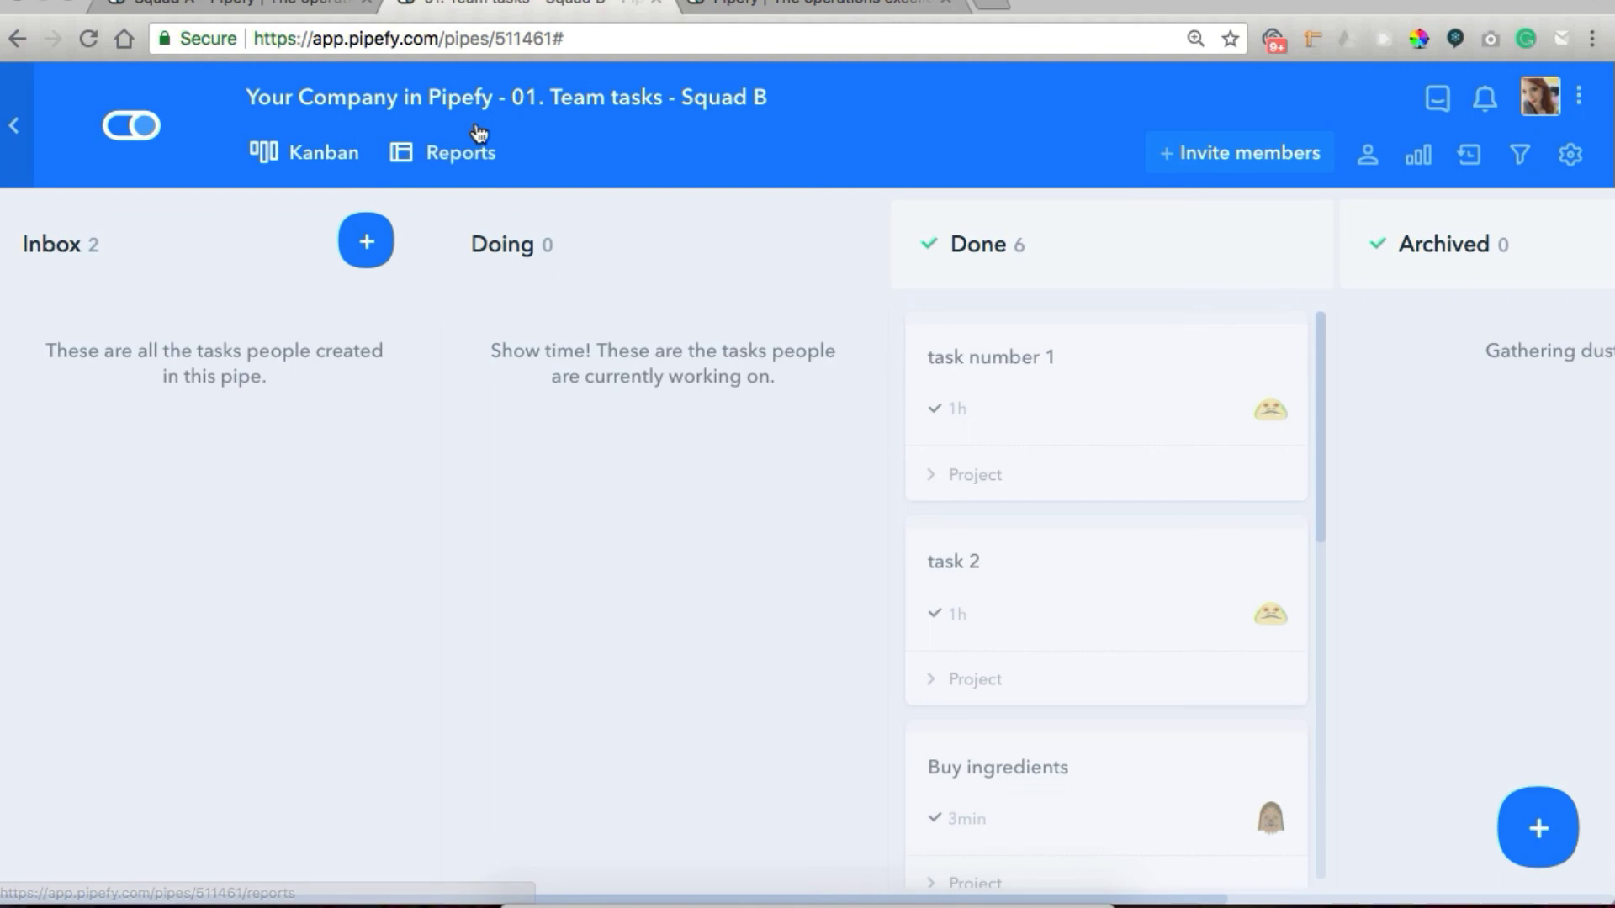
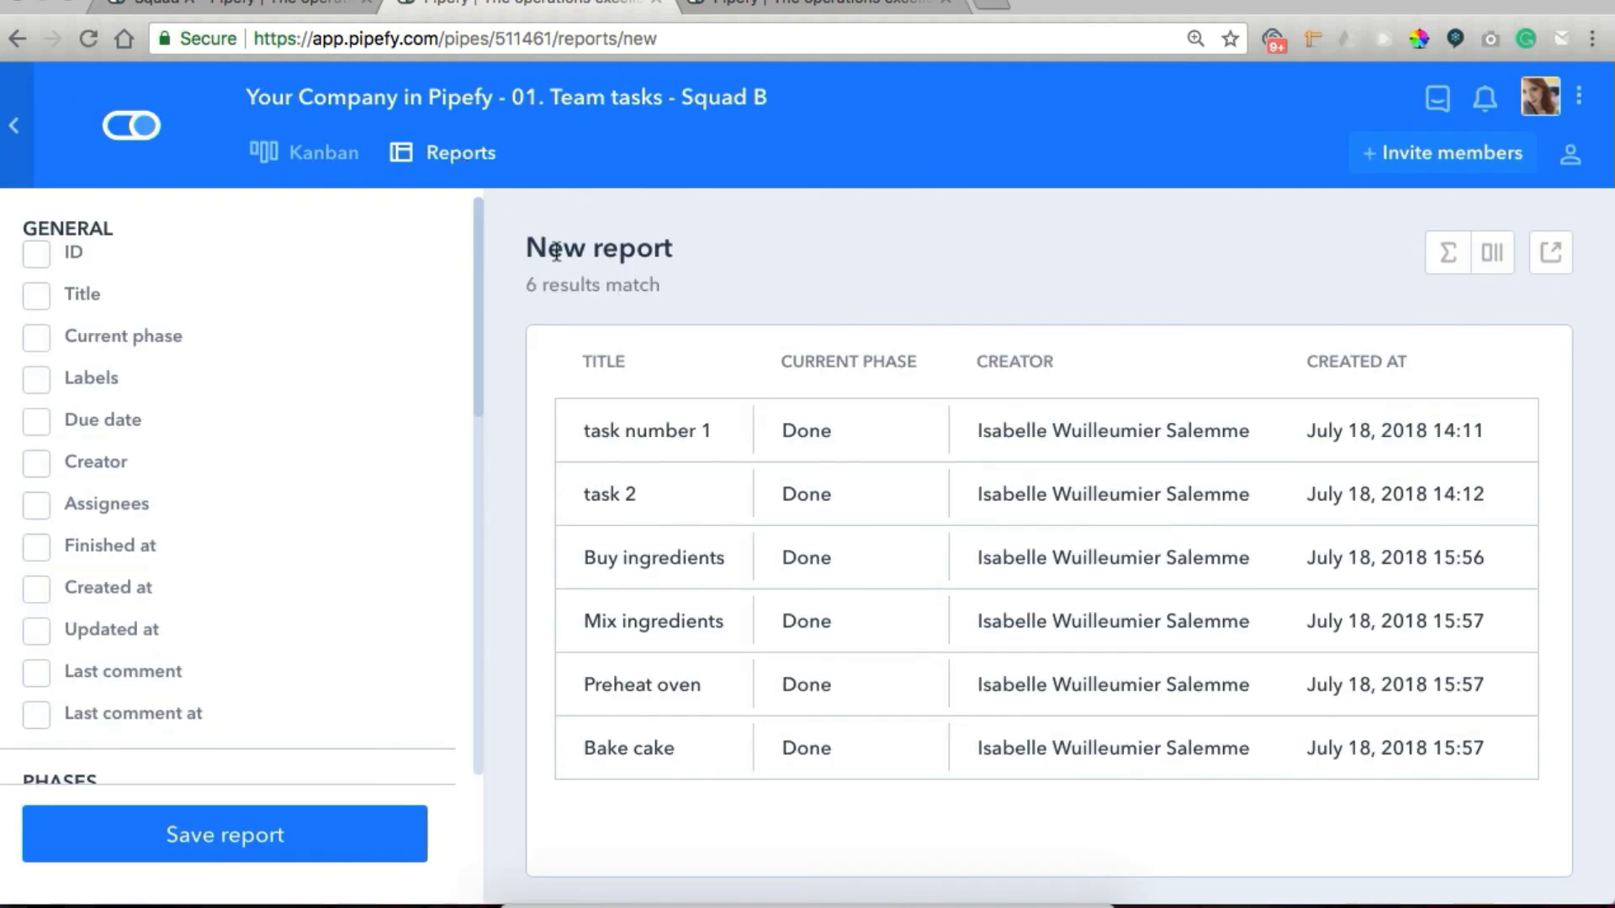
left_click(1492, 253)
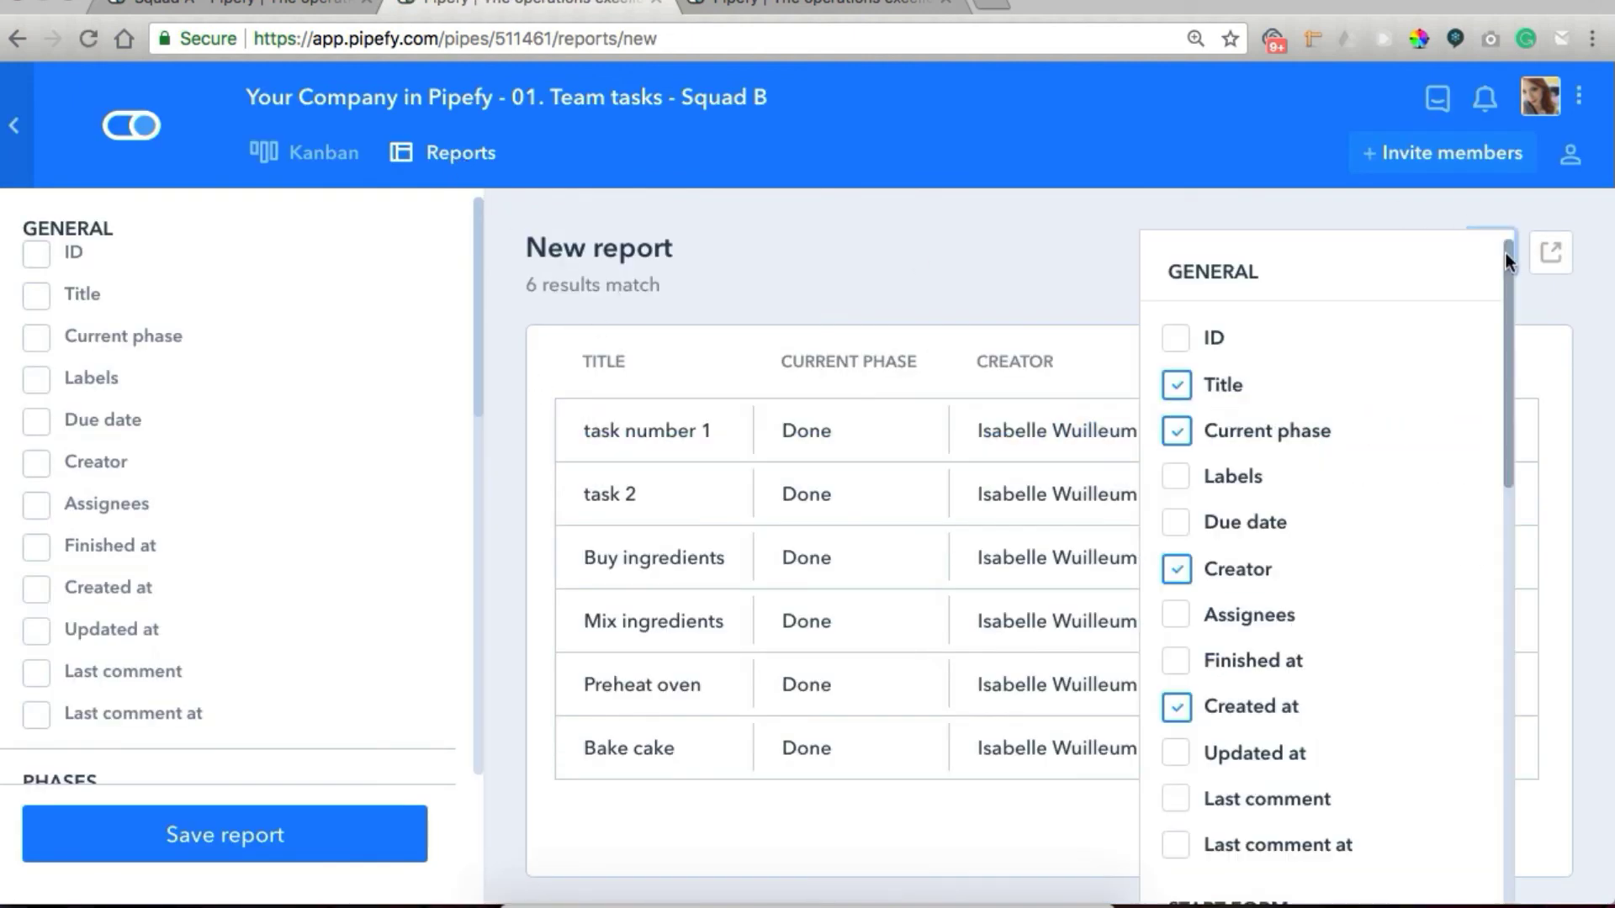
scroll(1177, 446, "down", 4)
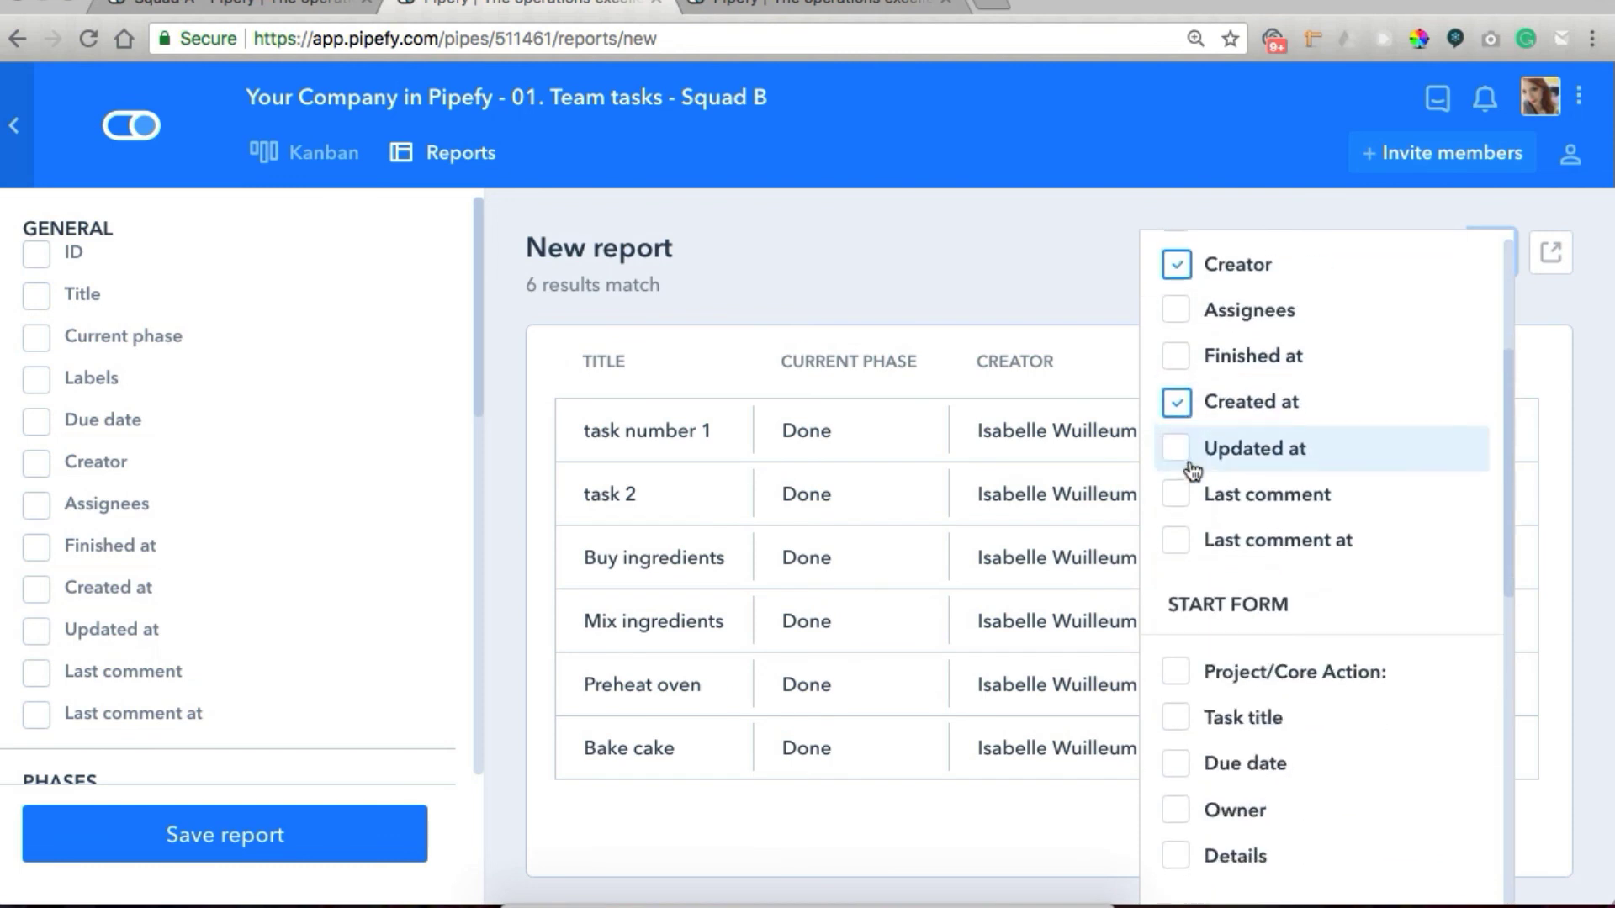
left_click(1177, 604)
scroll(1177, 370, "up", 4)
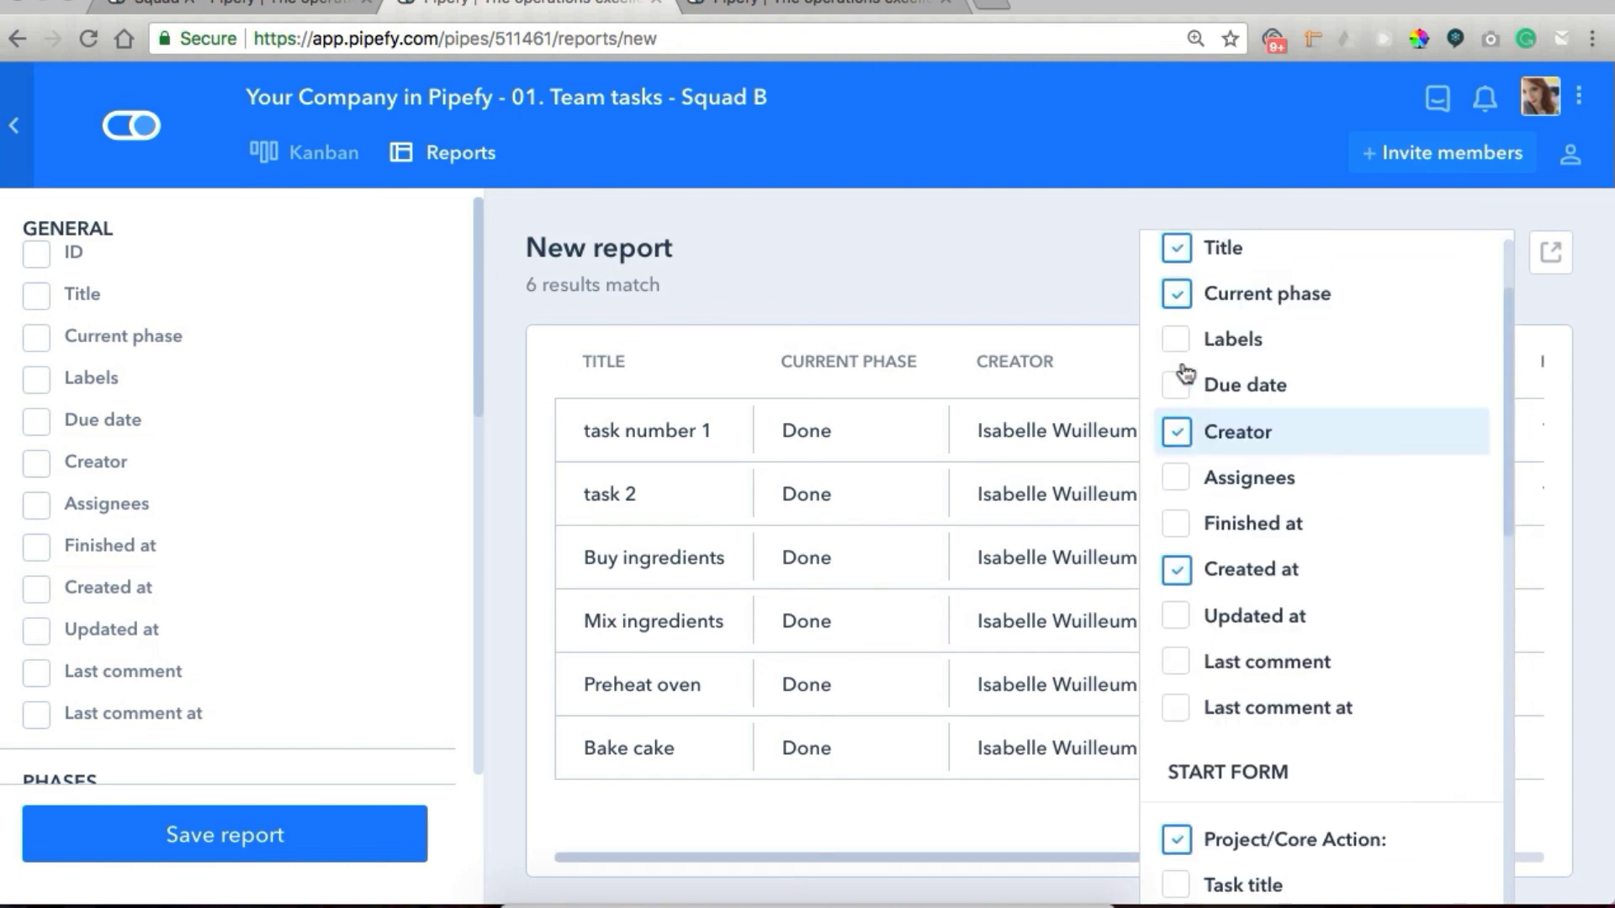
left_click(1176, 350)
left_click(1177, 488)
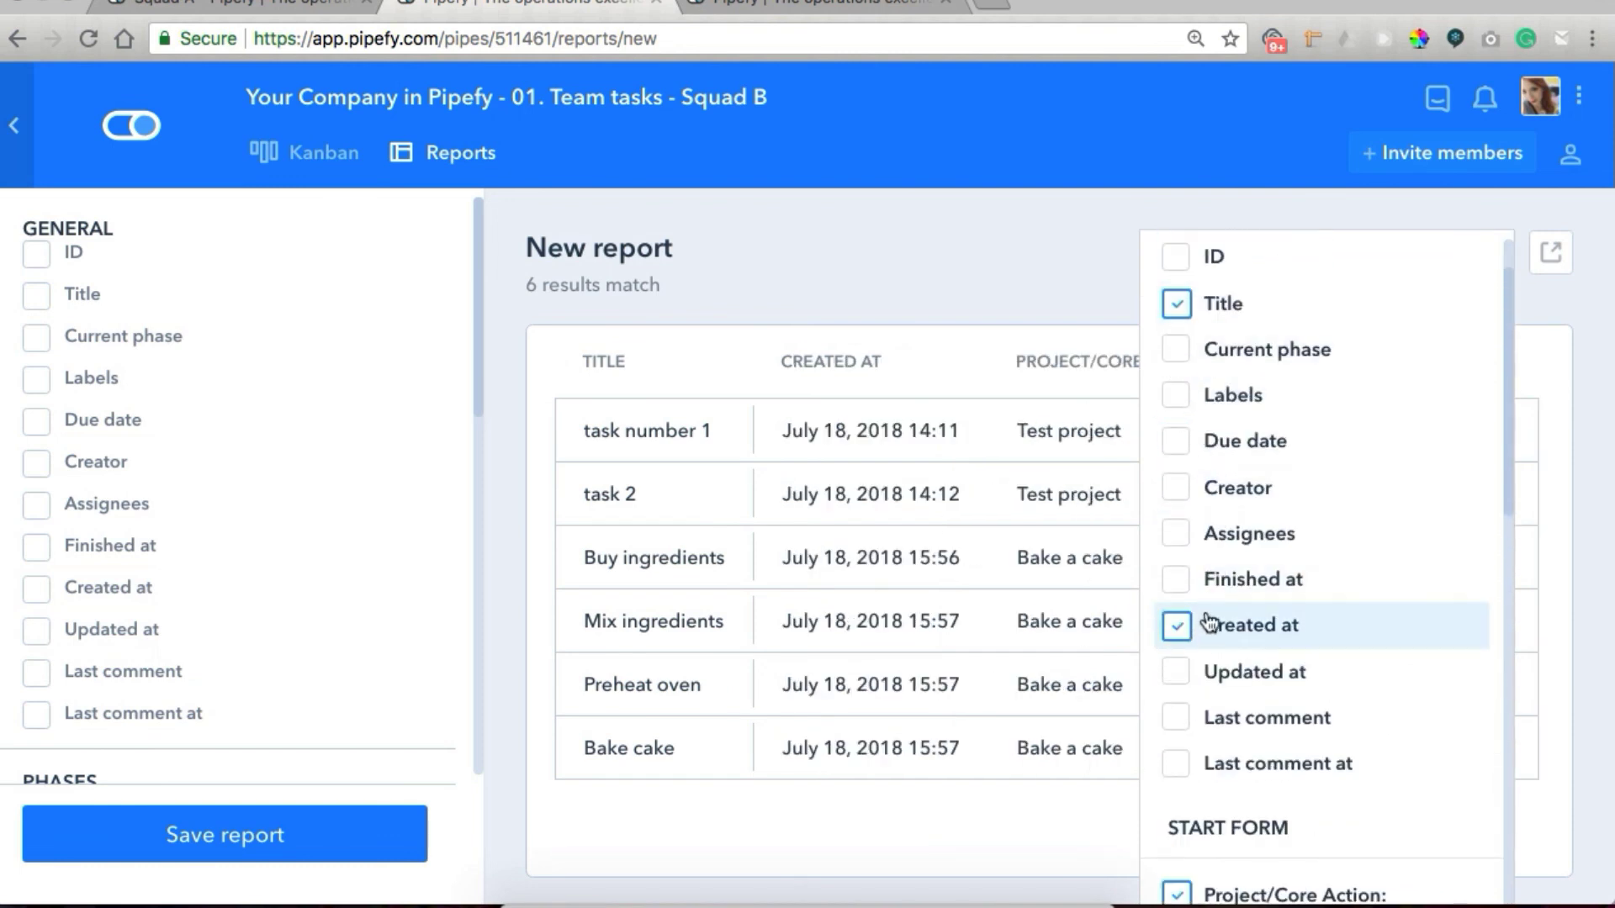
Add the Doing phase's "Minutes spent on this task" column to the report and look over the resulting table.
scroll(1178, 589, "down", 4)
scroll(1179, 385, "up", 4)
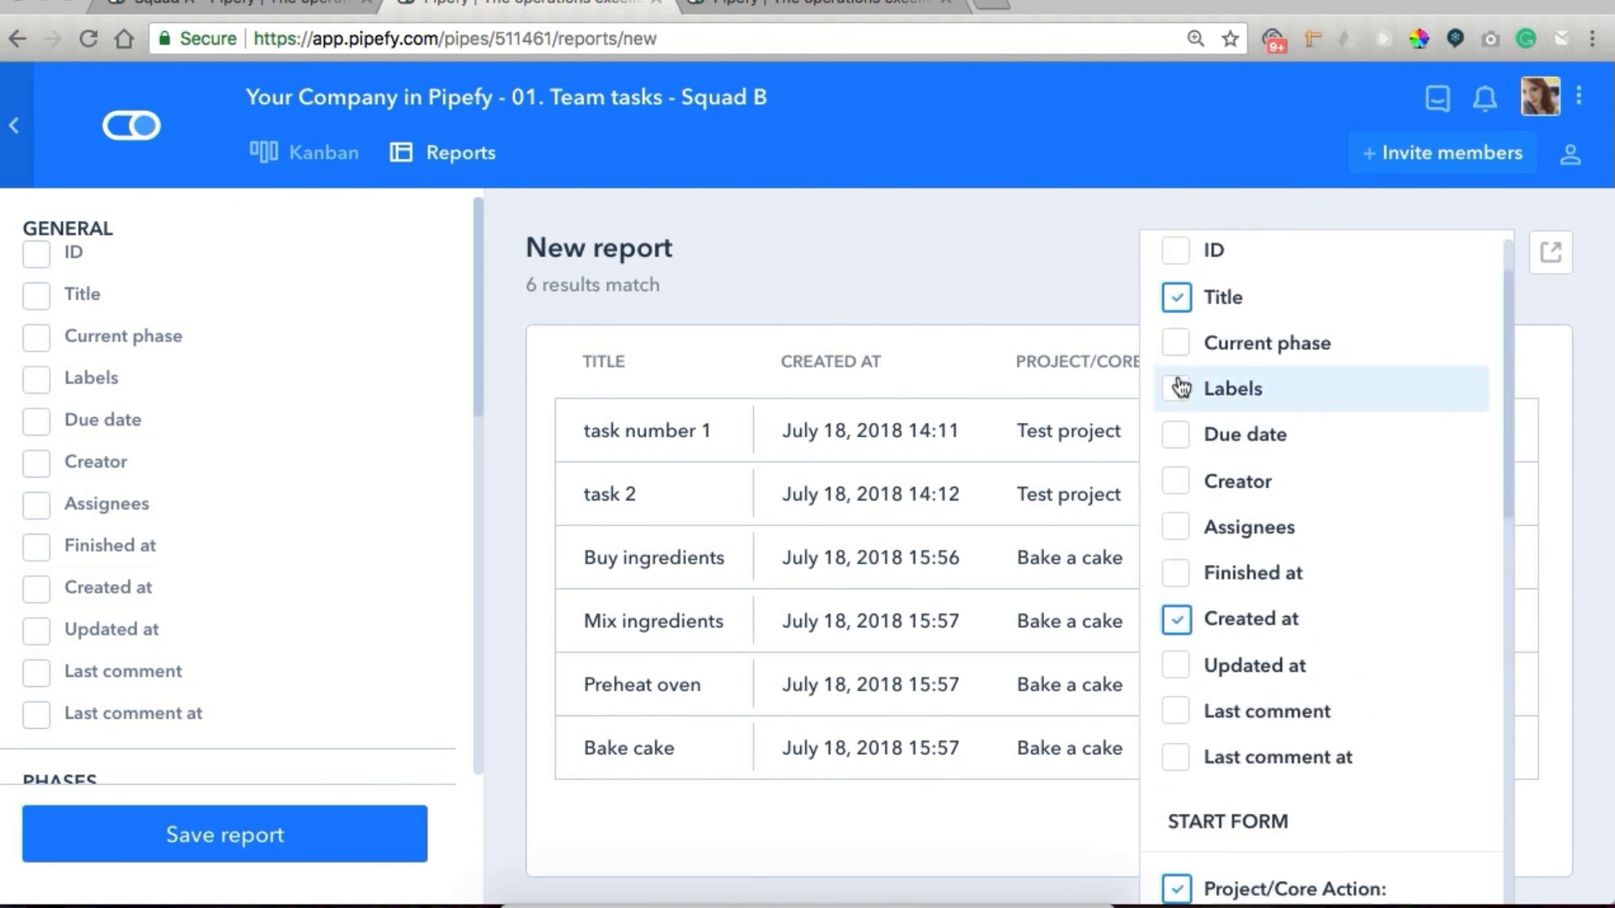
scroll(1178, 437, "down", 7)
left_click(1175, 318)
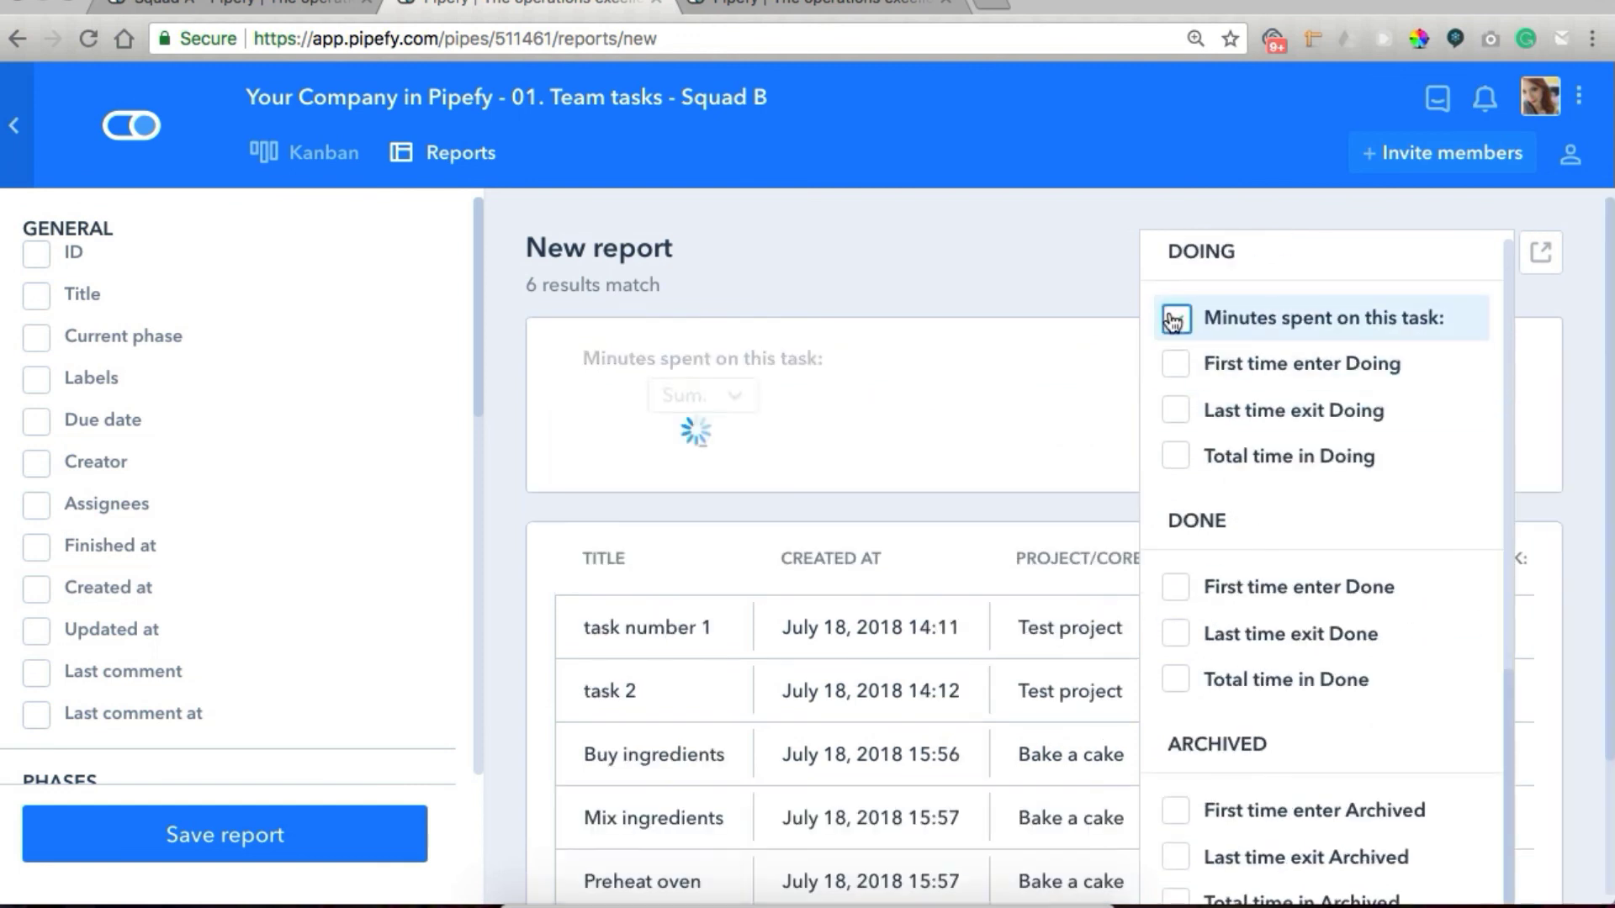
left_click(967, 276)
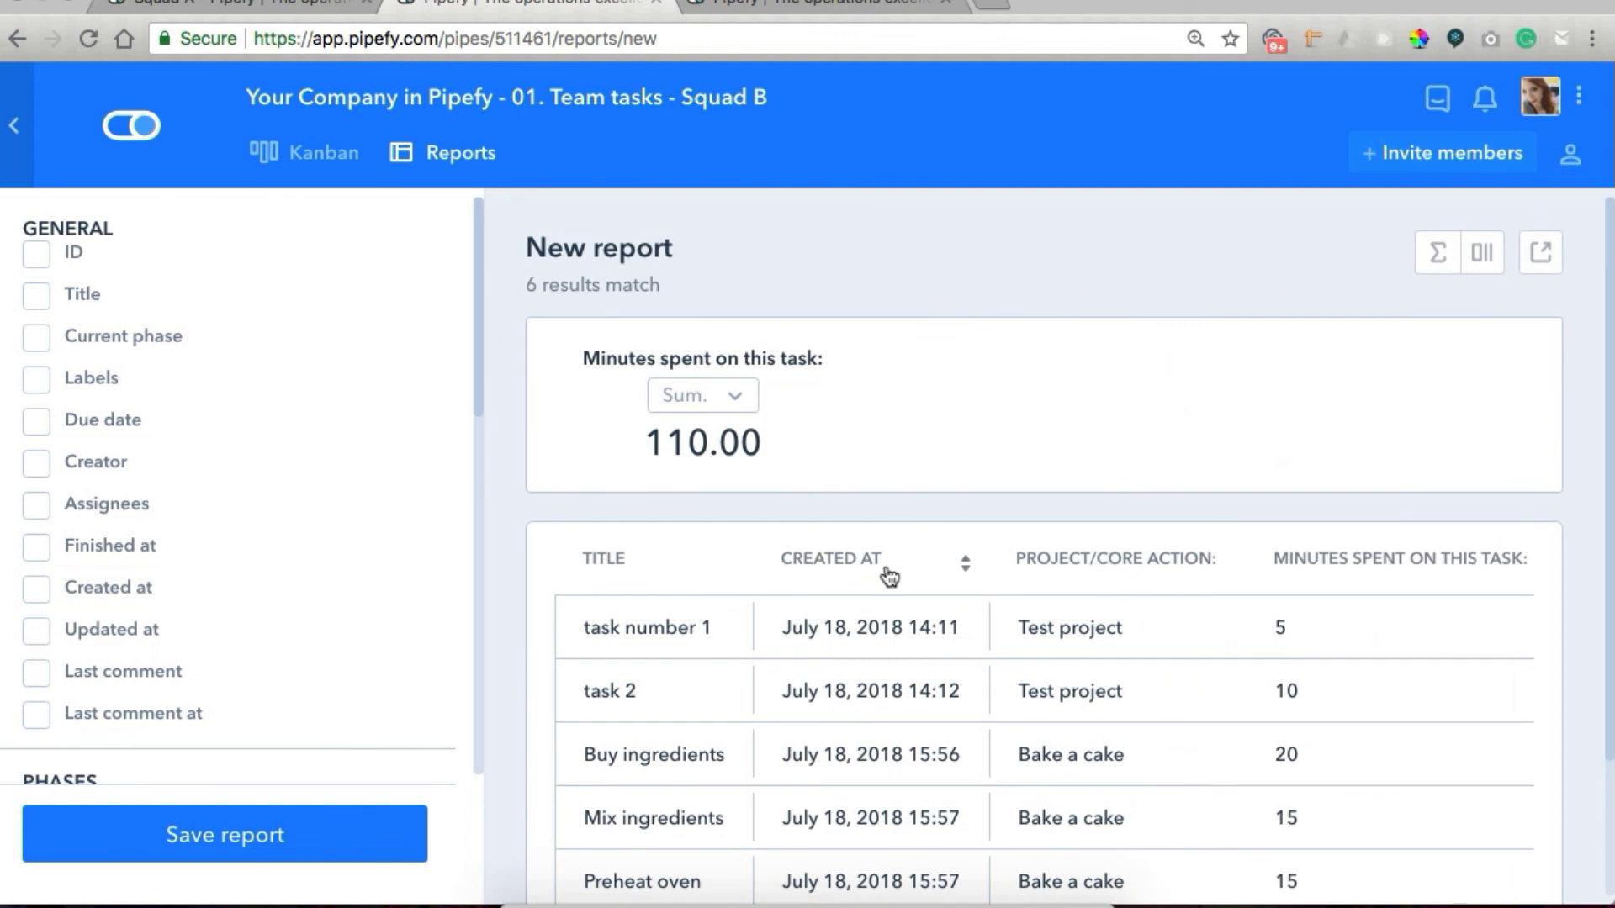
scroll(889, 577, "down", 3)
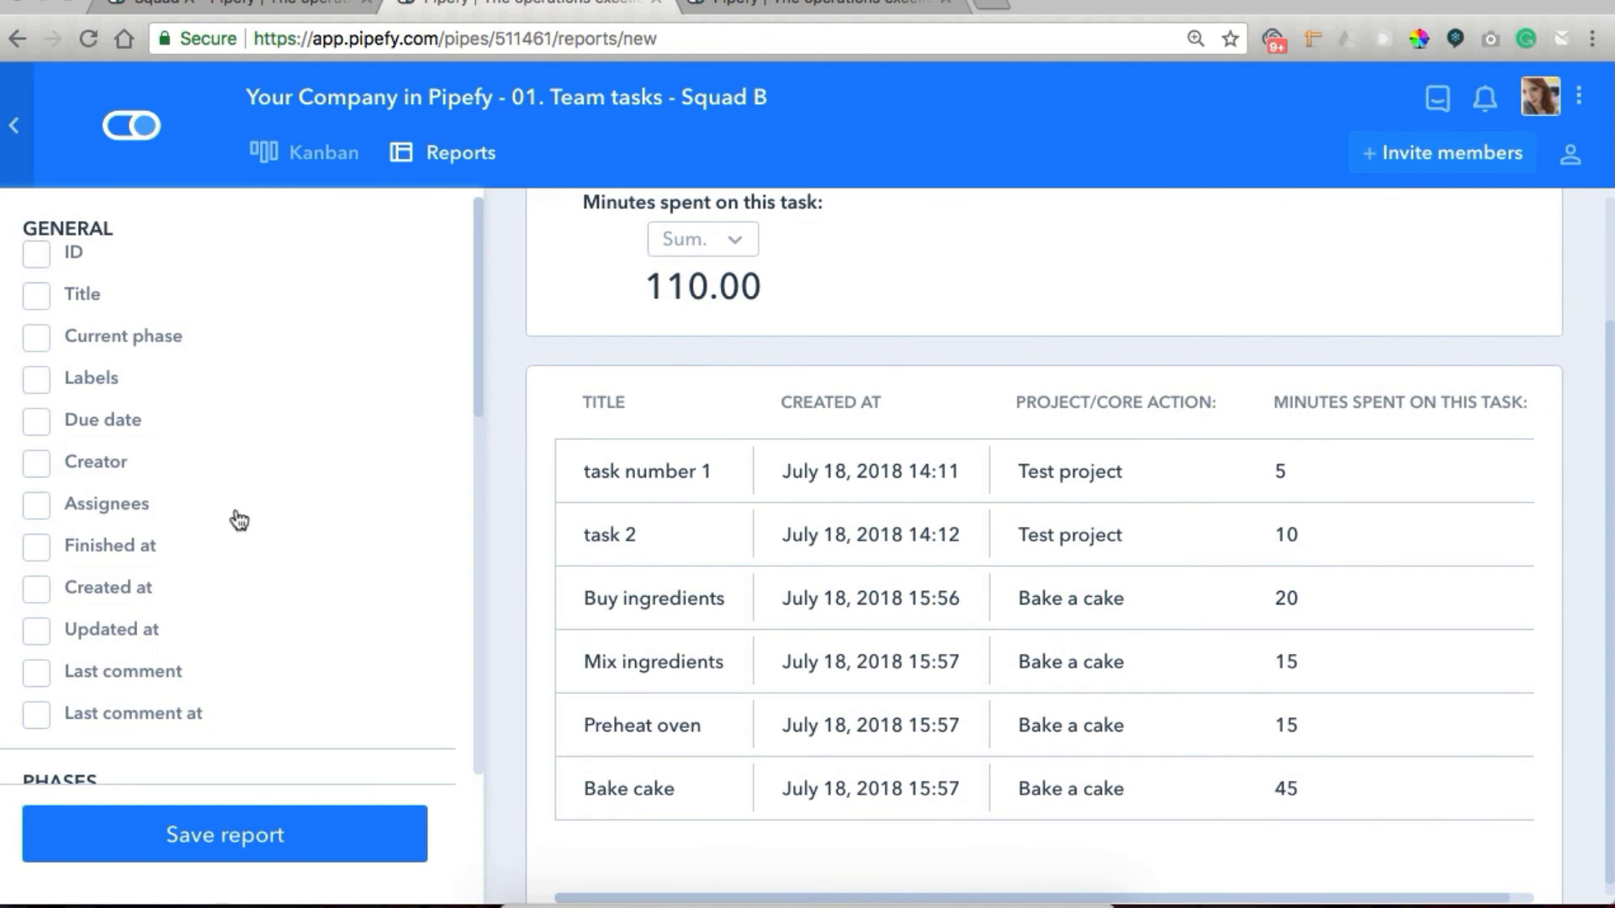
Filter the report to tasks whose Project/Core Action contains "bake".
scroll(234, 519, "down", 5)
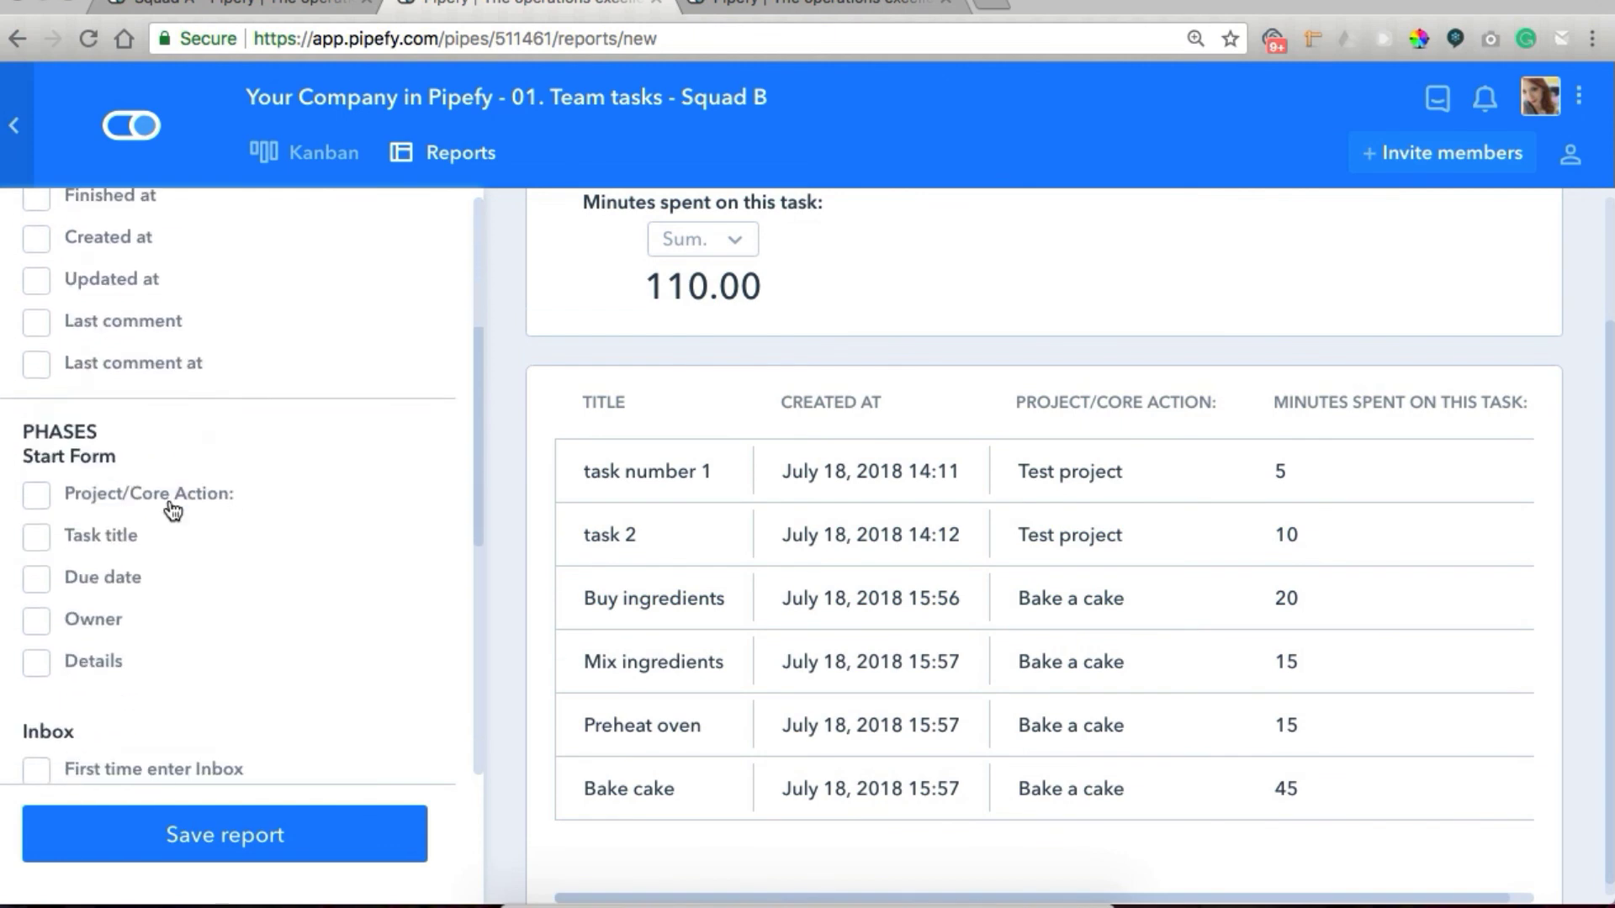
left_click(39, 498)
left_click(67, 615)
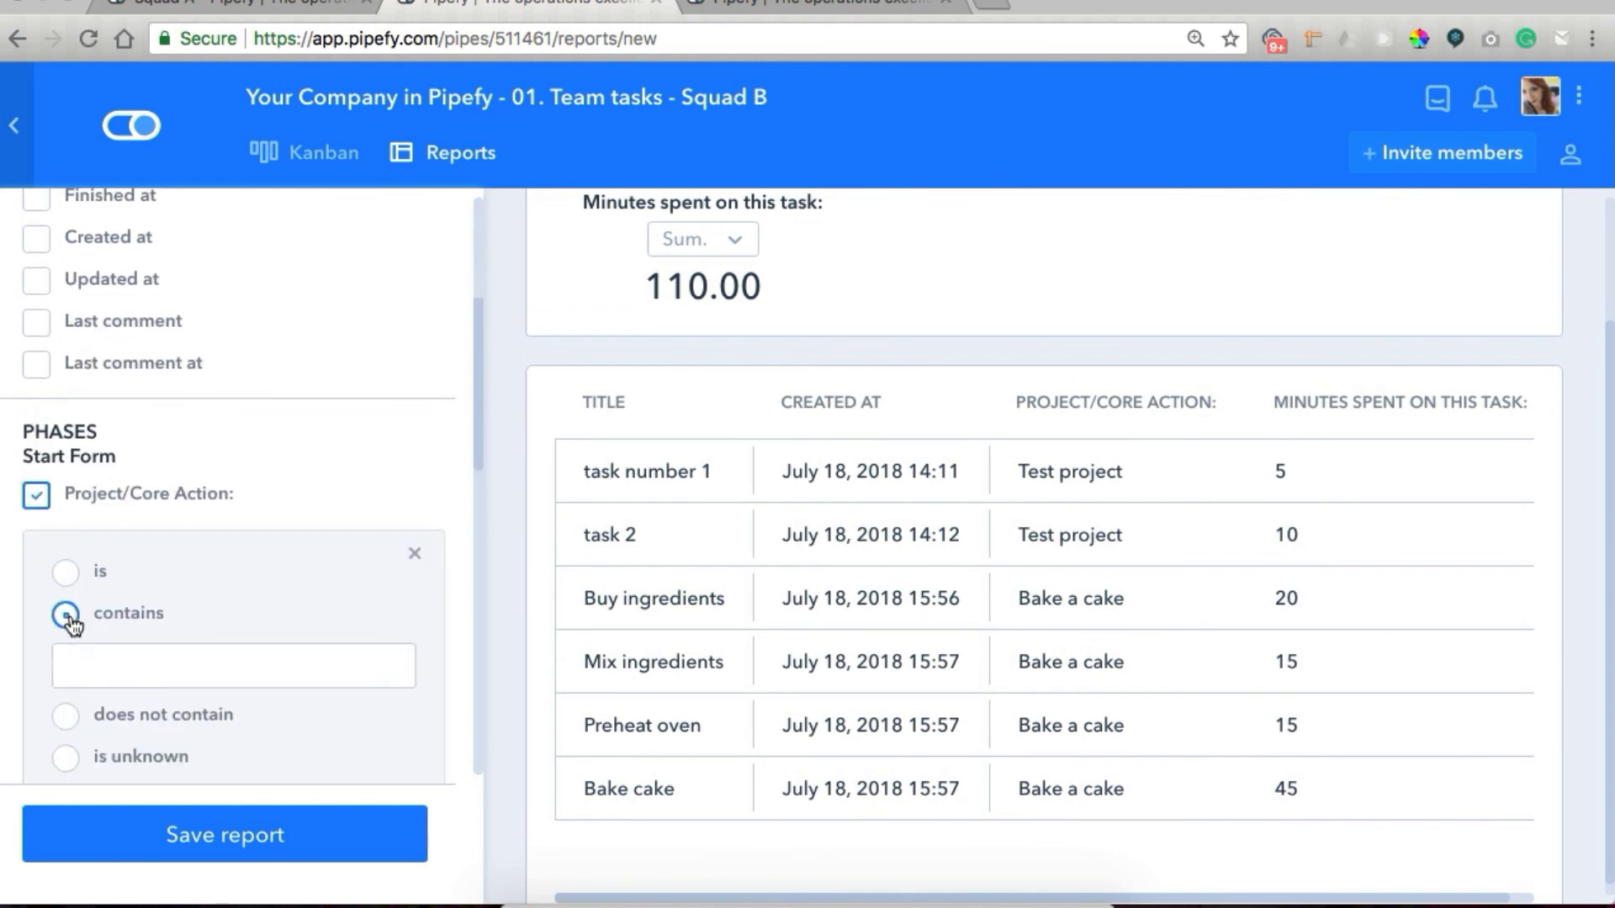
type("bake")
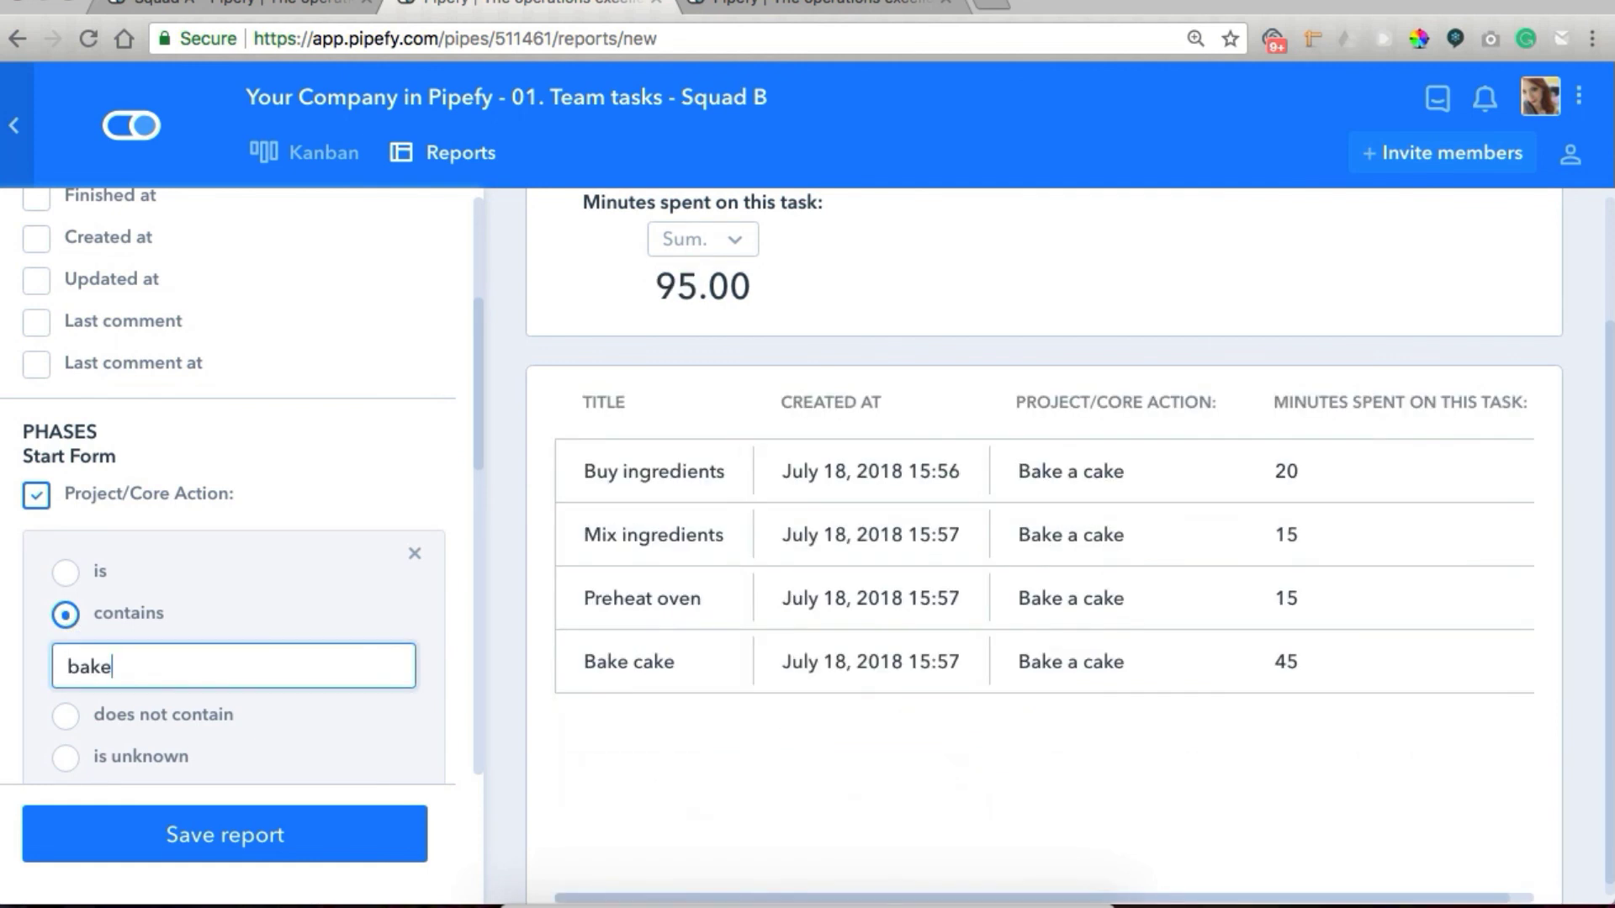
scroll(723, 345, "up", 1)
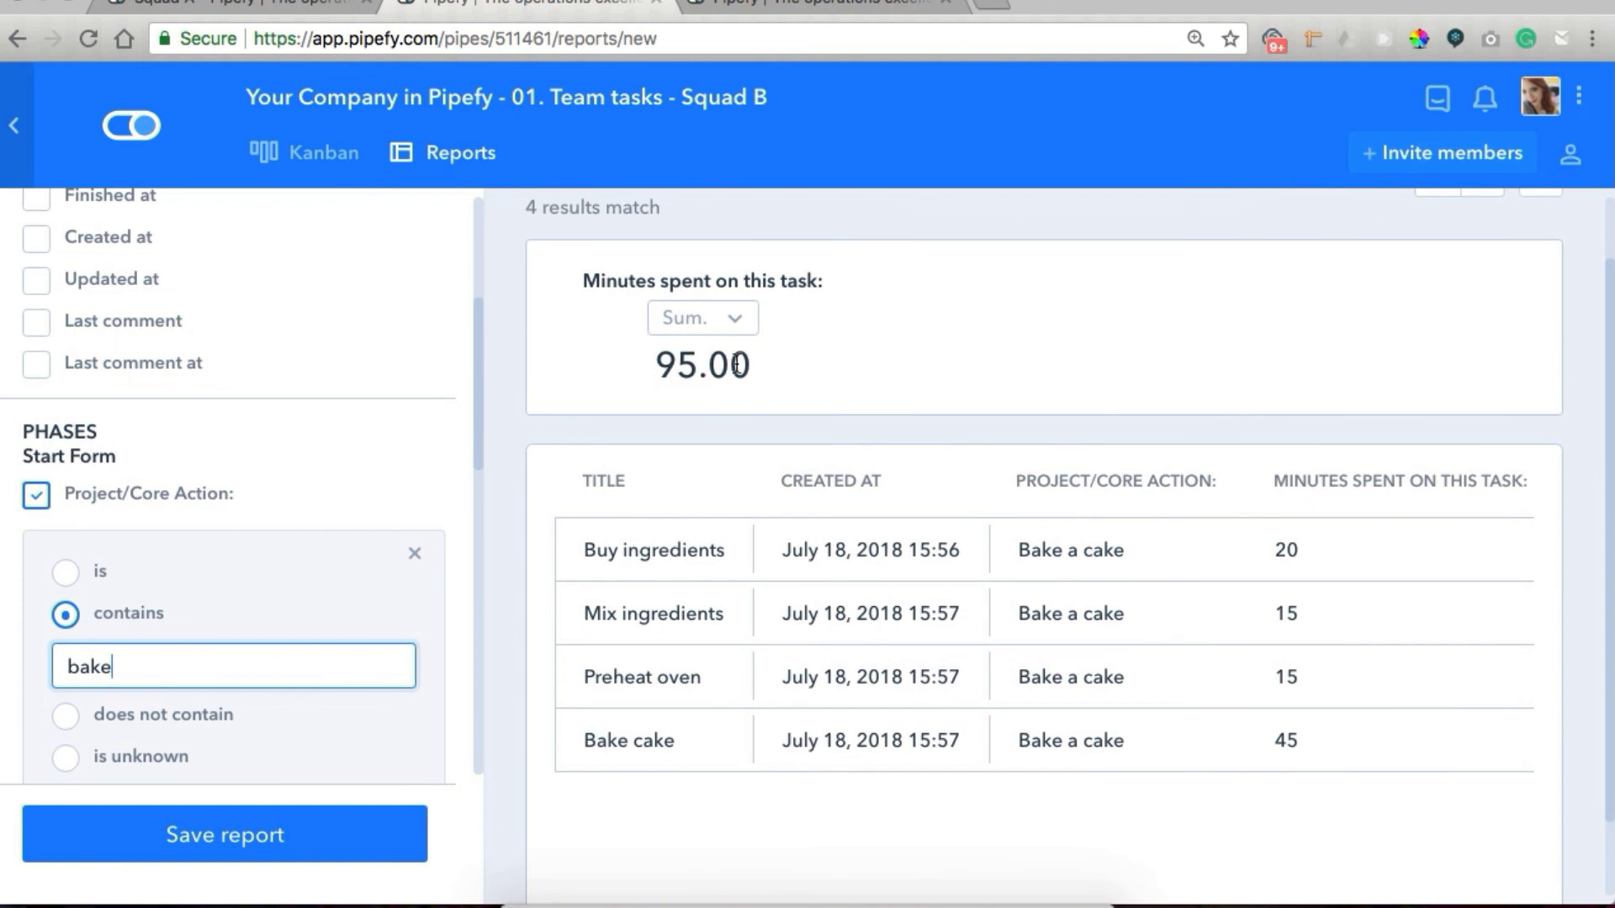
Save the filtered task report under the name "Minutes spent".
left_click(223, 834)
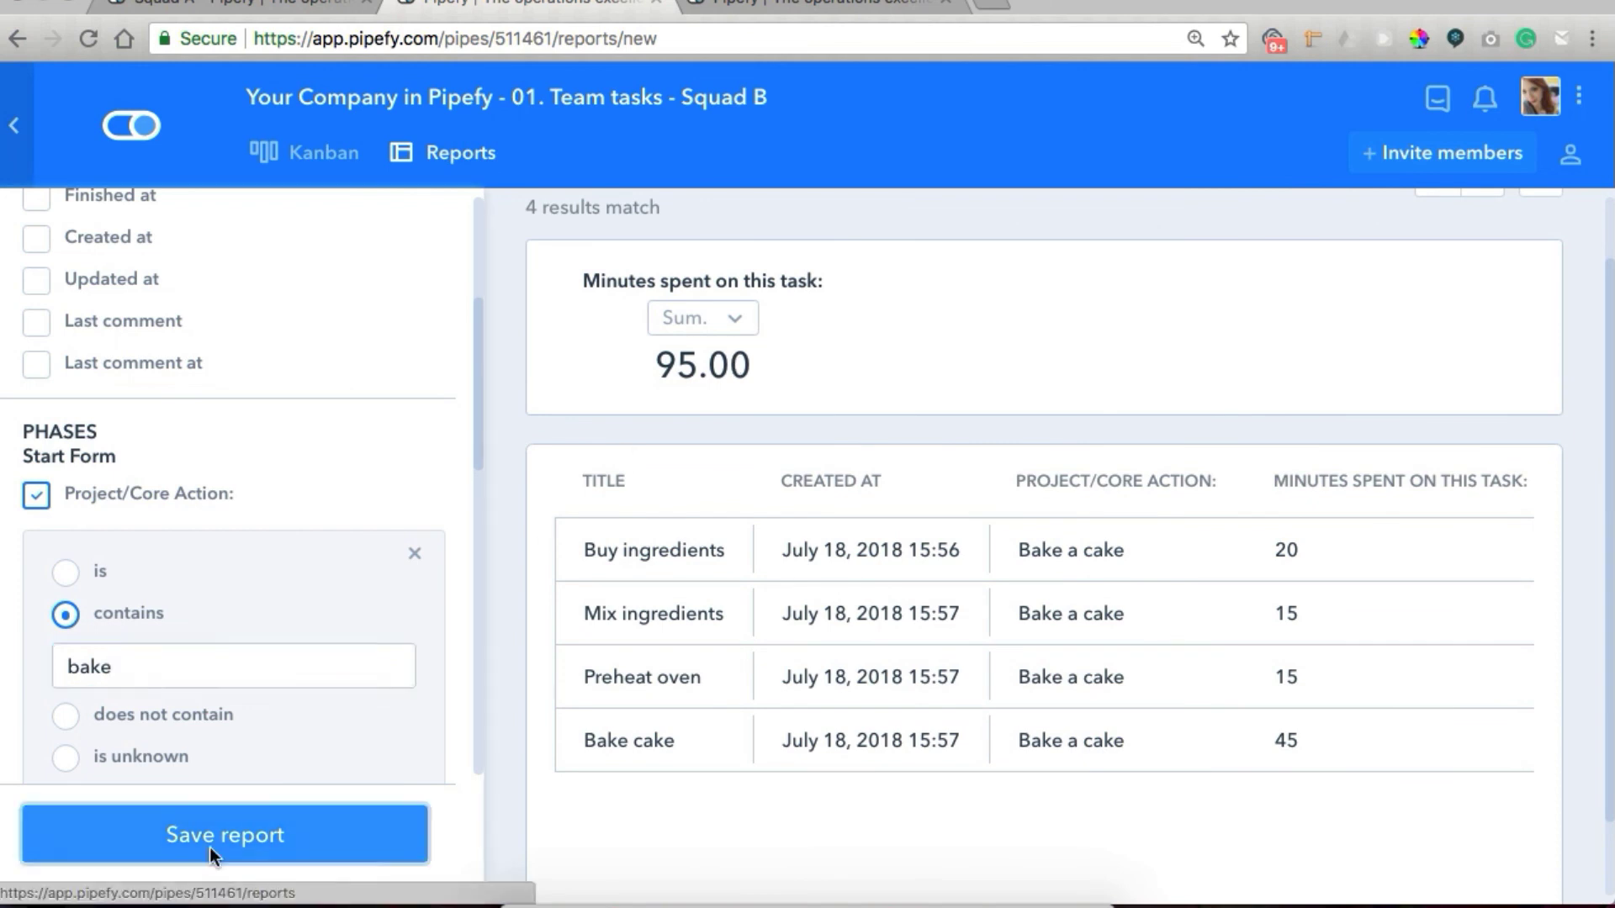
left_click(541, 471)
type("Minutes spent")
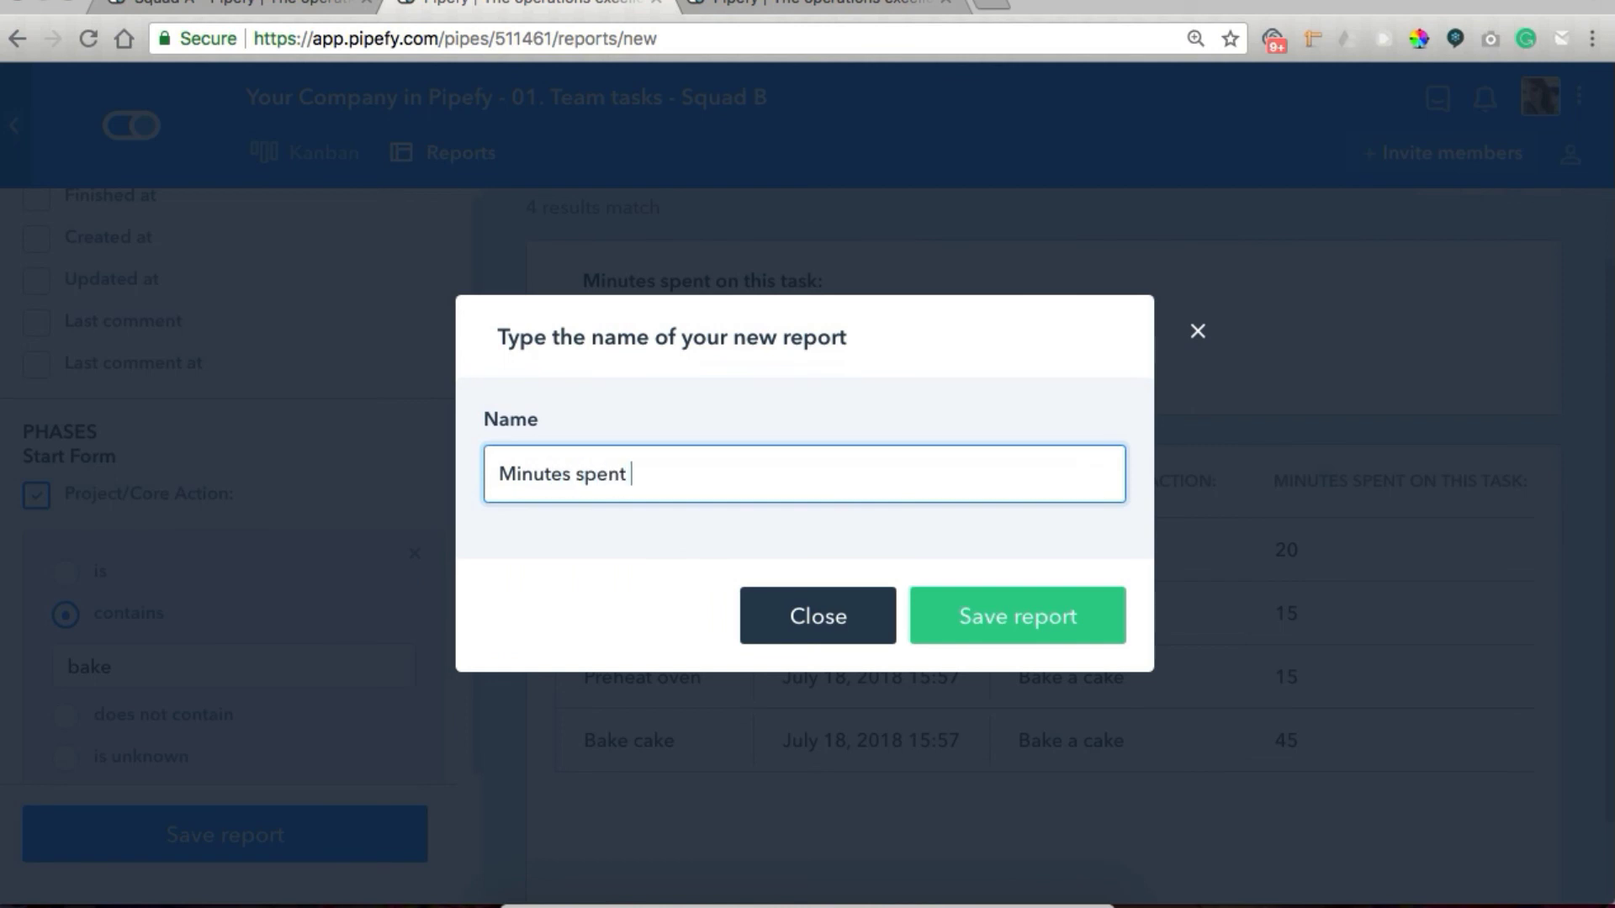
left_click(975, 593)
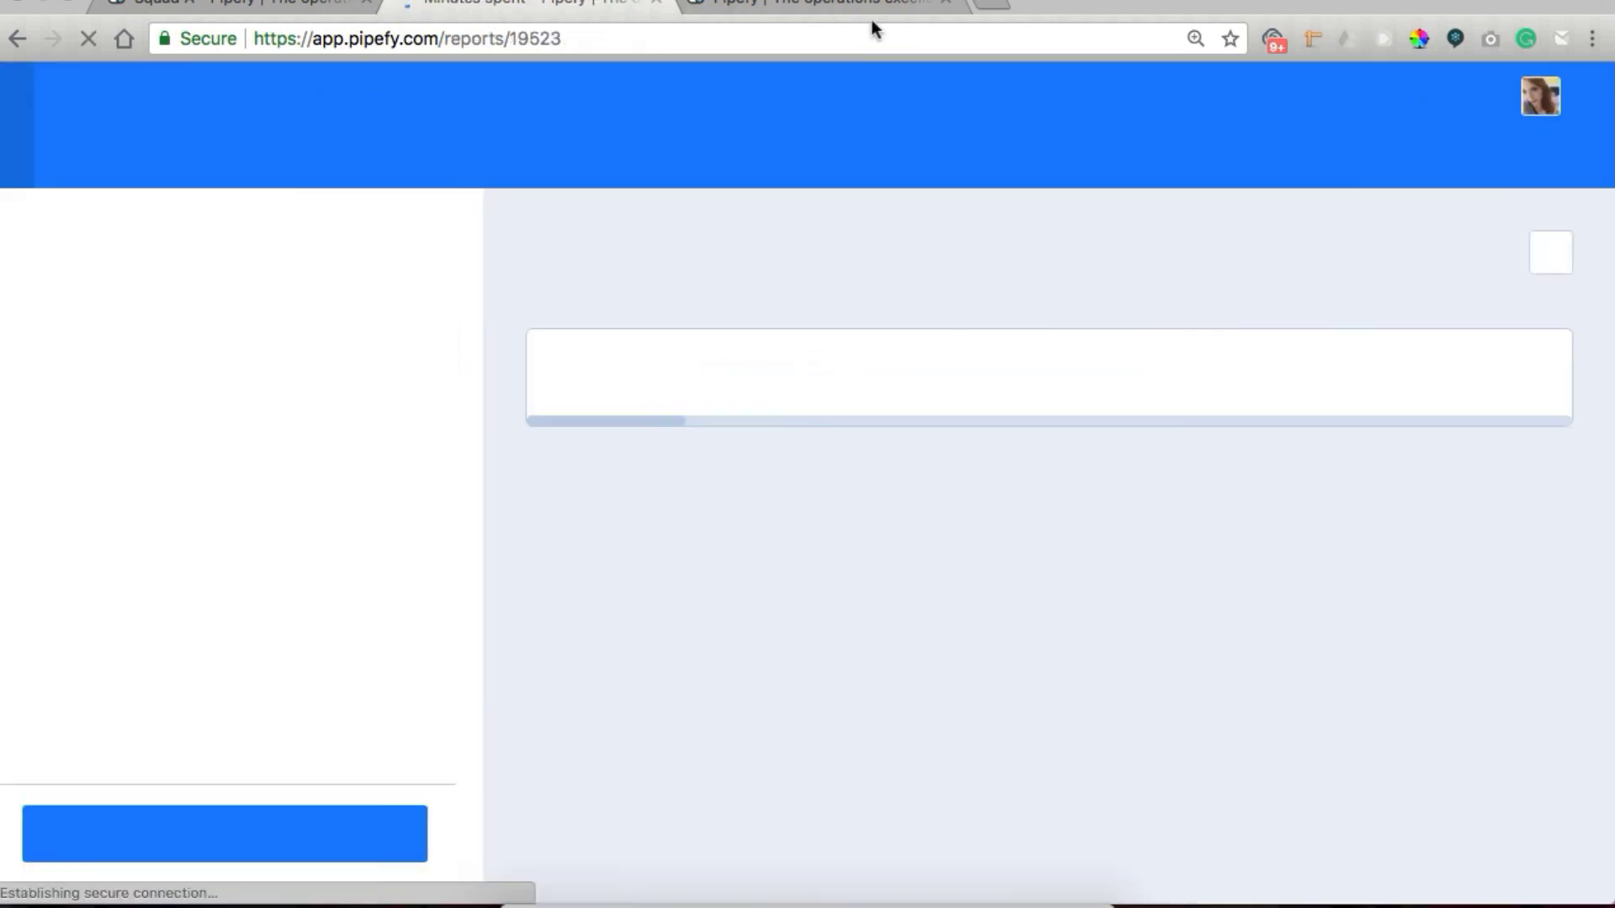
Go to the reports of the Your Company in Pipefy organization and open the "Chewie (all cards)" report.
left_click(853, 4)
left_click(126, 126)
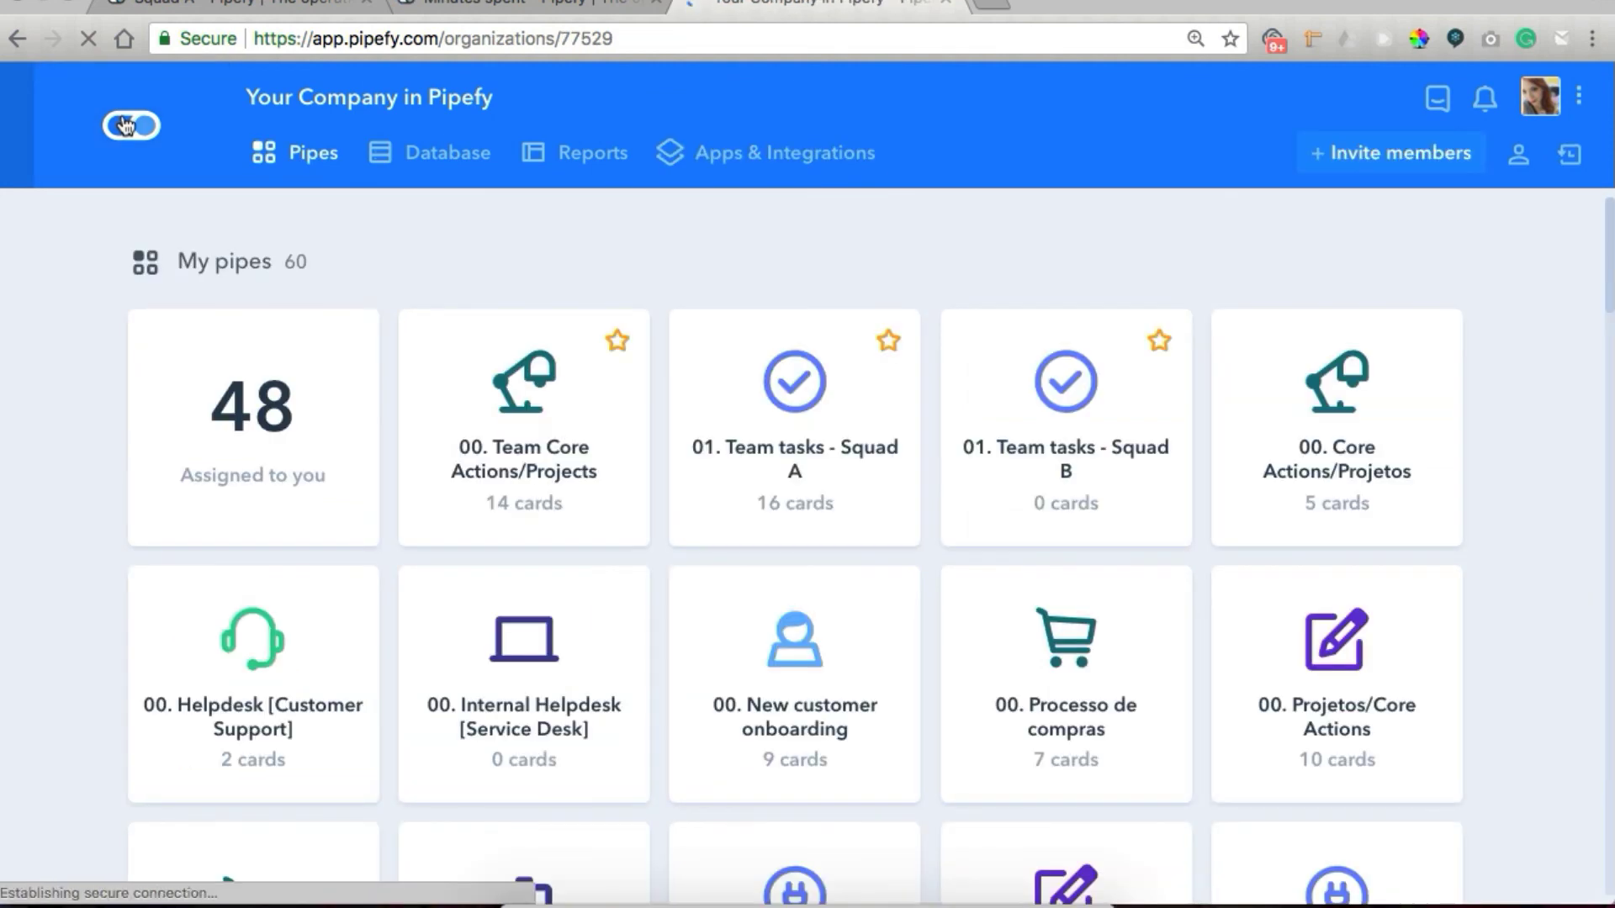
left_click(563, 158)
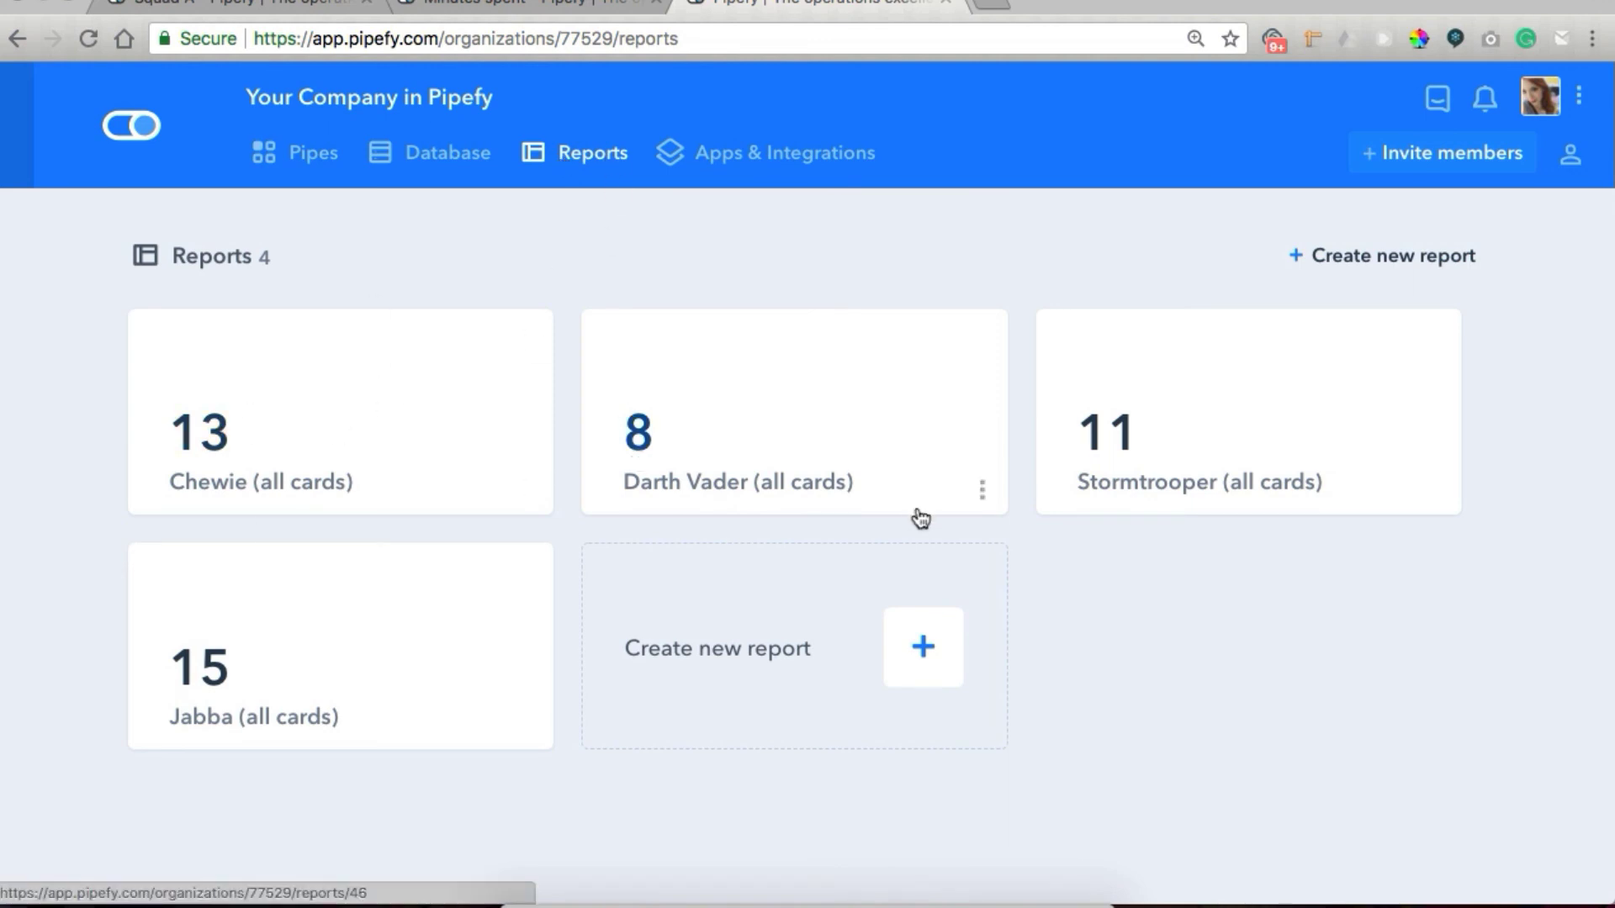
left_click(375, 411)
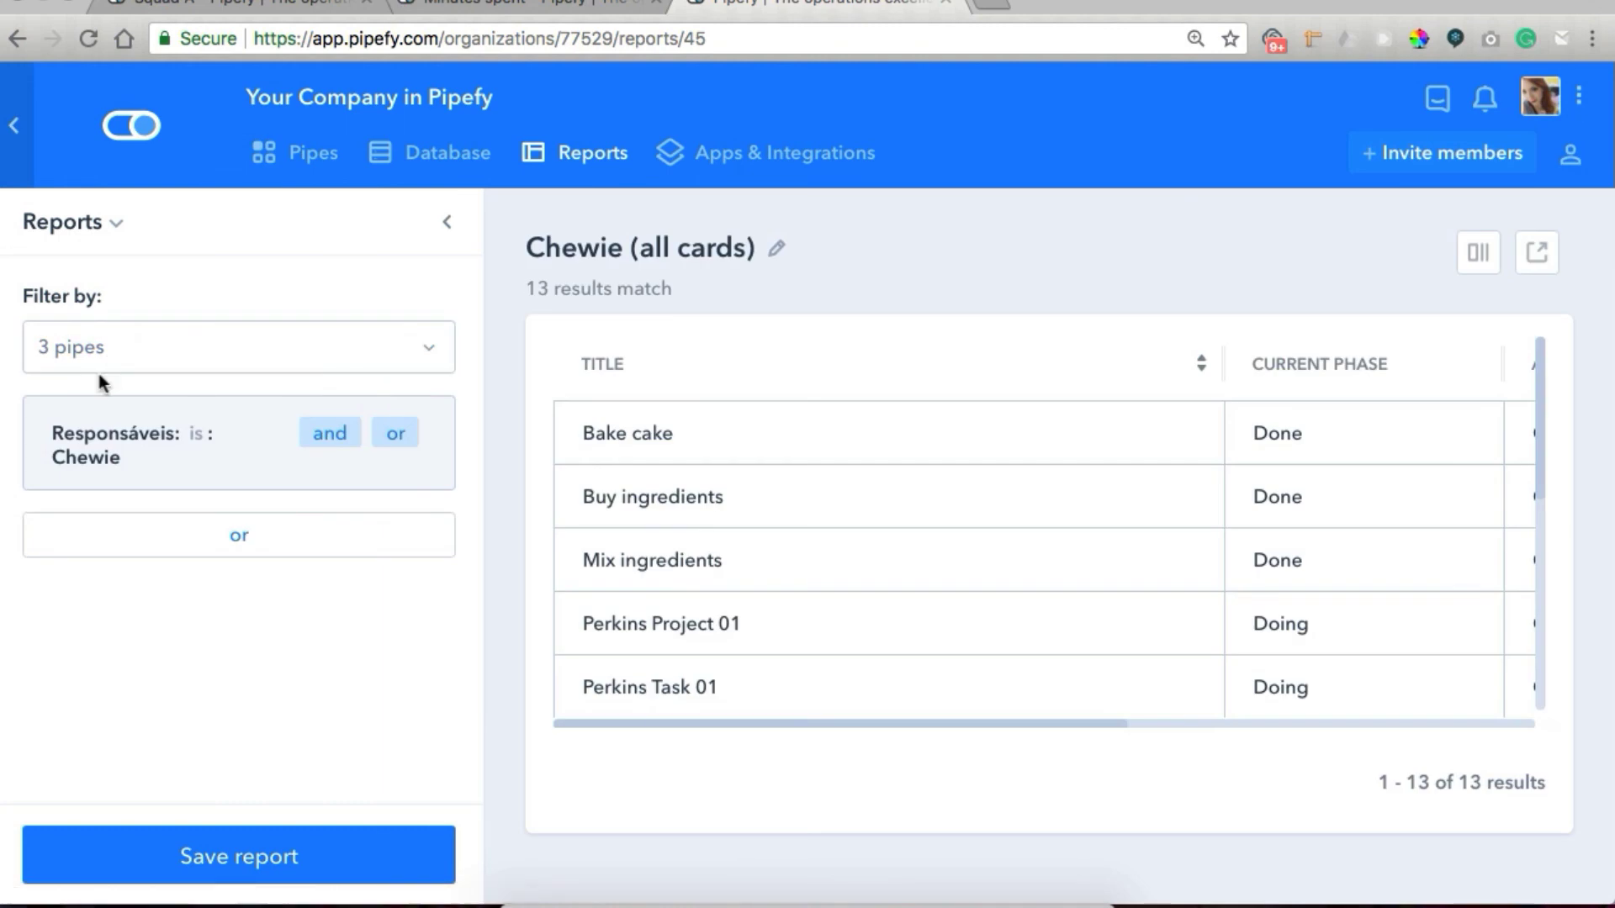
Replace the report's Responsáveis filter with one where Assignees is Chewie.
left_click(103, 438)
left_click(141, 674)
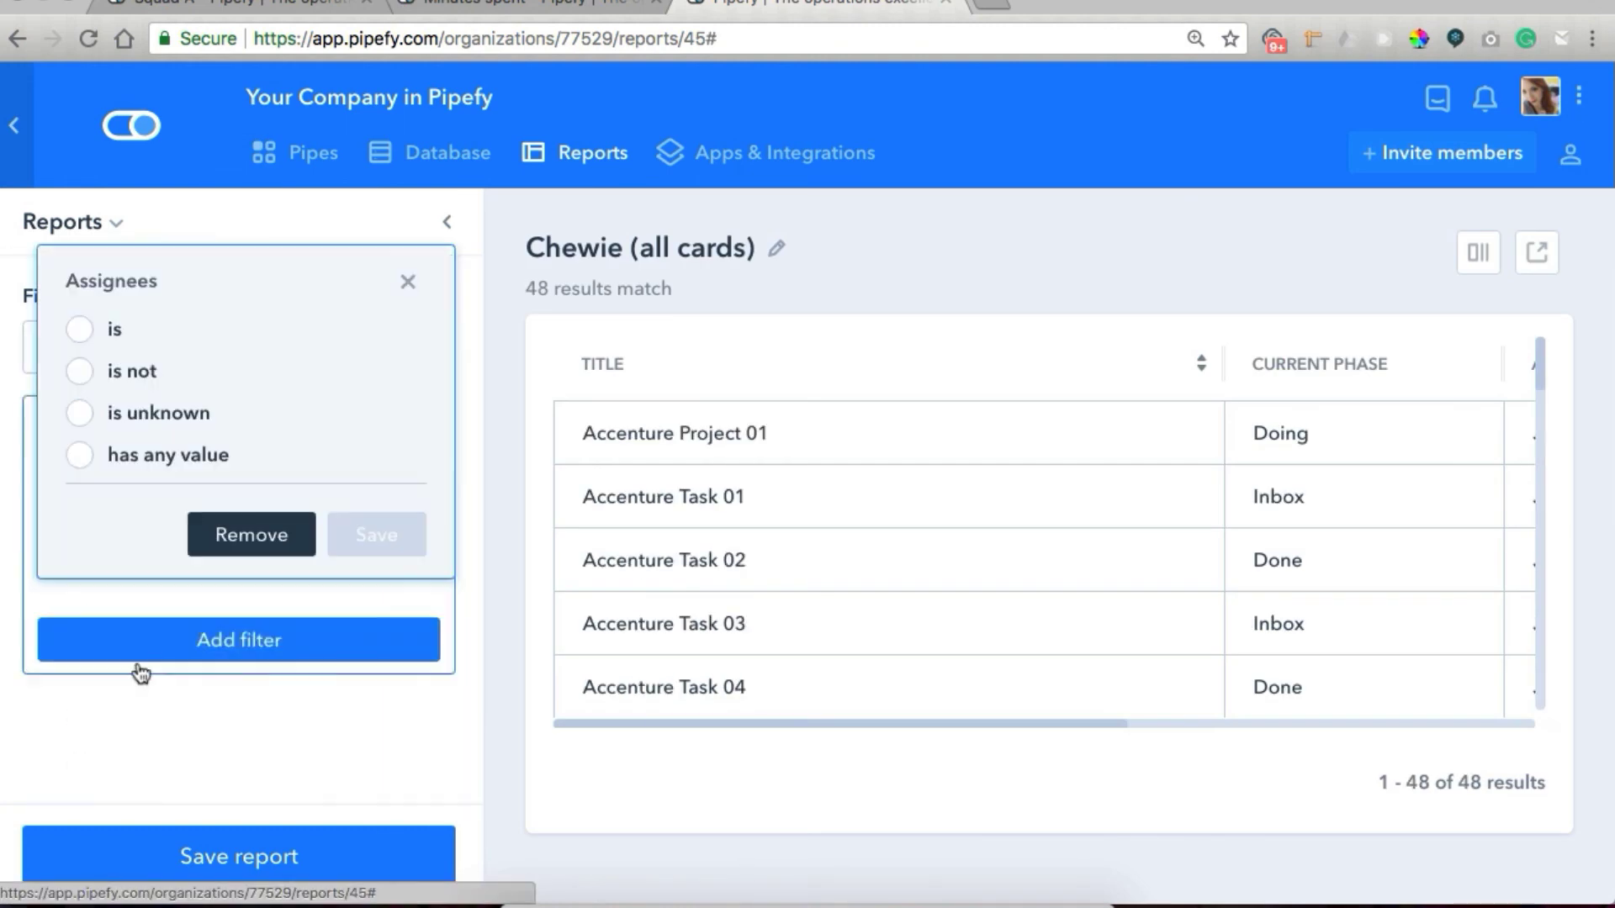
left_click(81, 329)
left_click(116, 406)
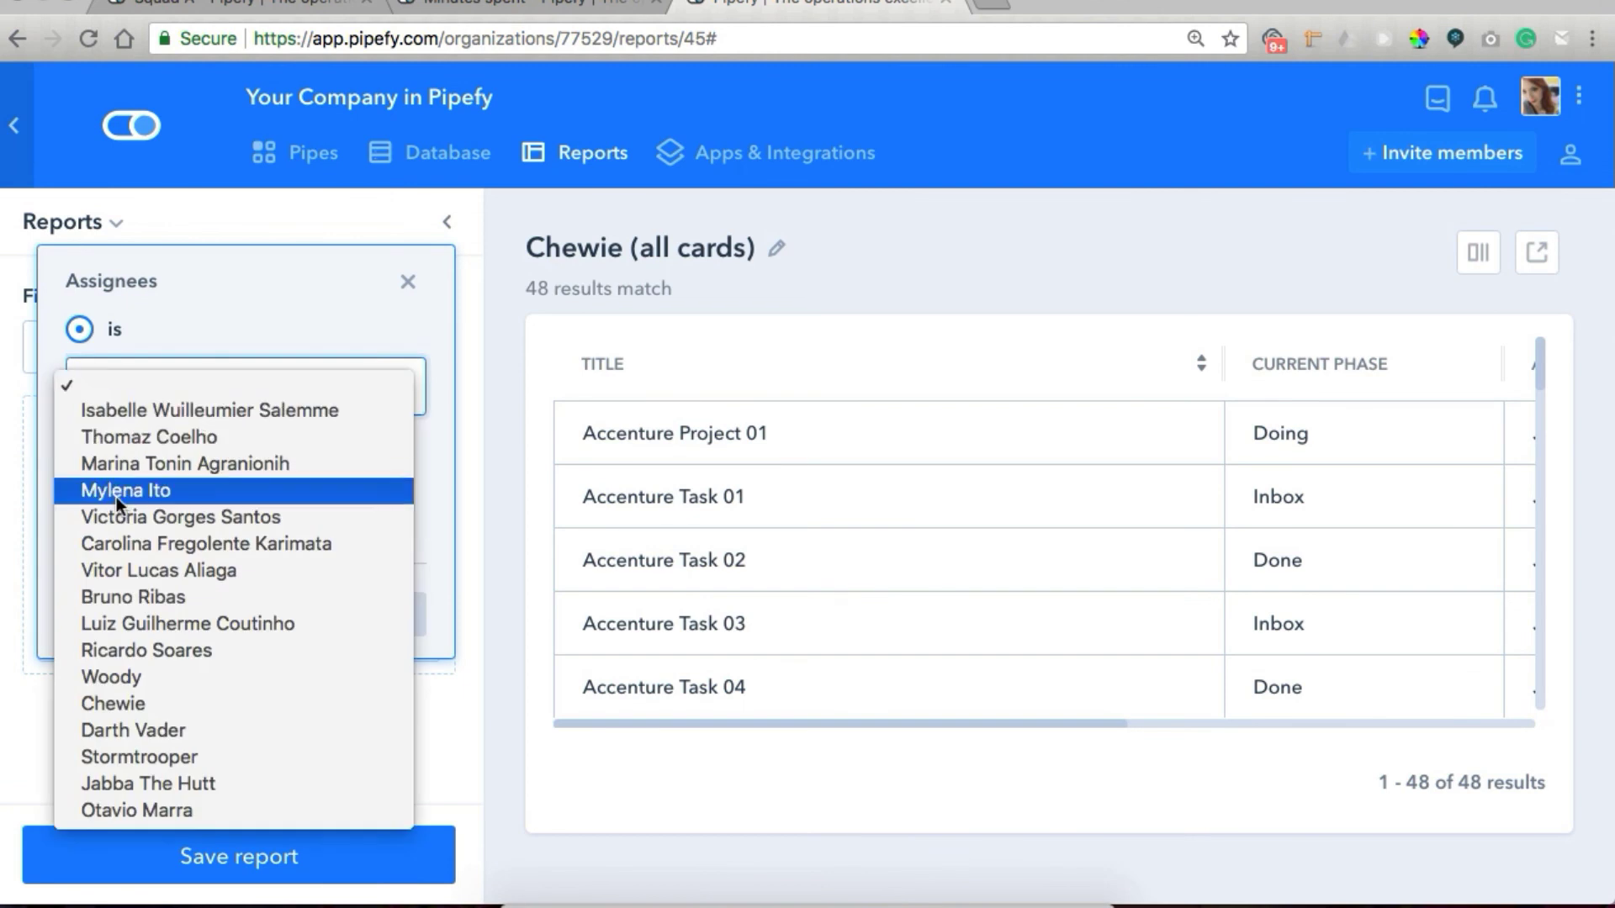
left_click(116, 703)
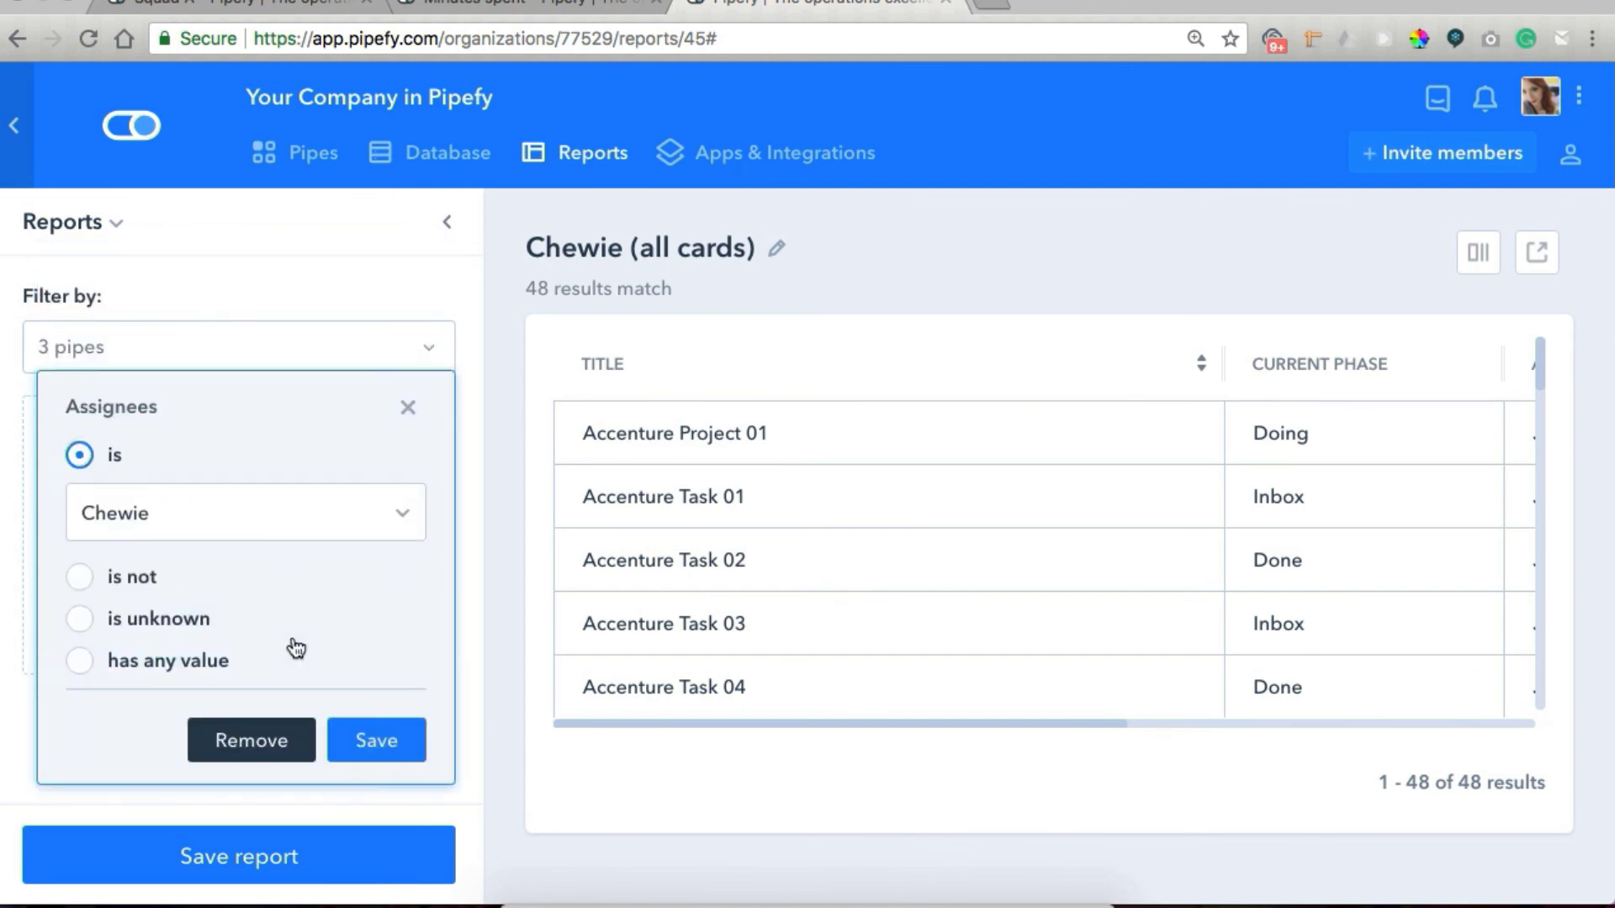
left_click(361, 737)
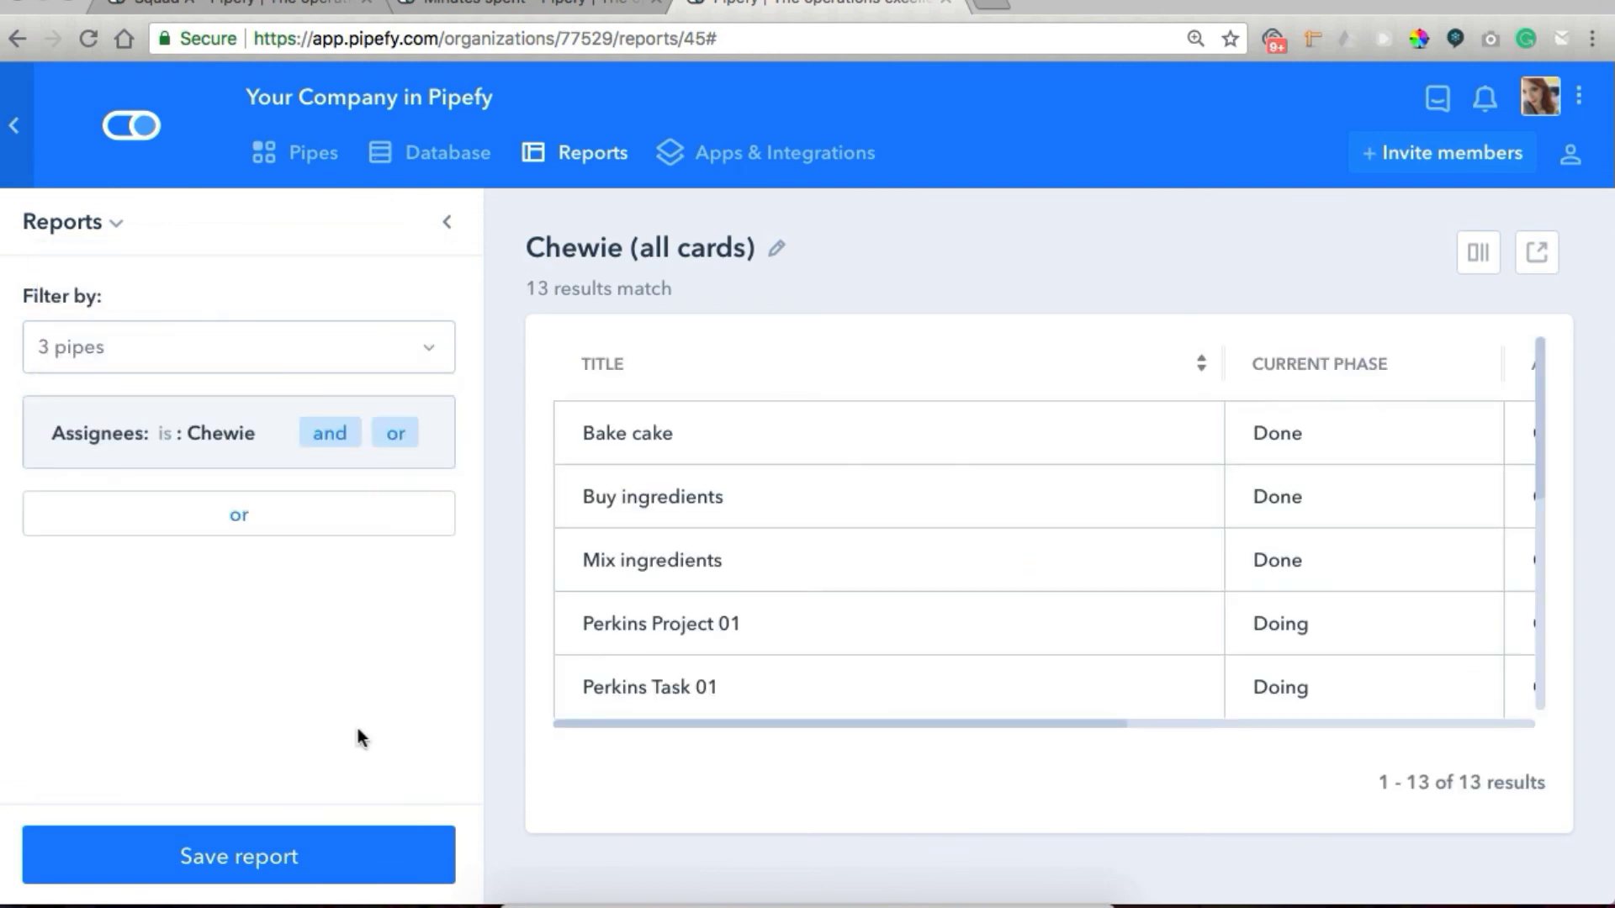
Add the Pipe column to the "Chewie (all cards)" report and look through the listed cards.
left_click(1478, 252)
scroll(1268, 577, "down", 2)
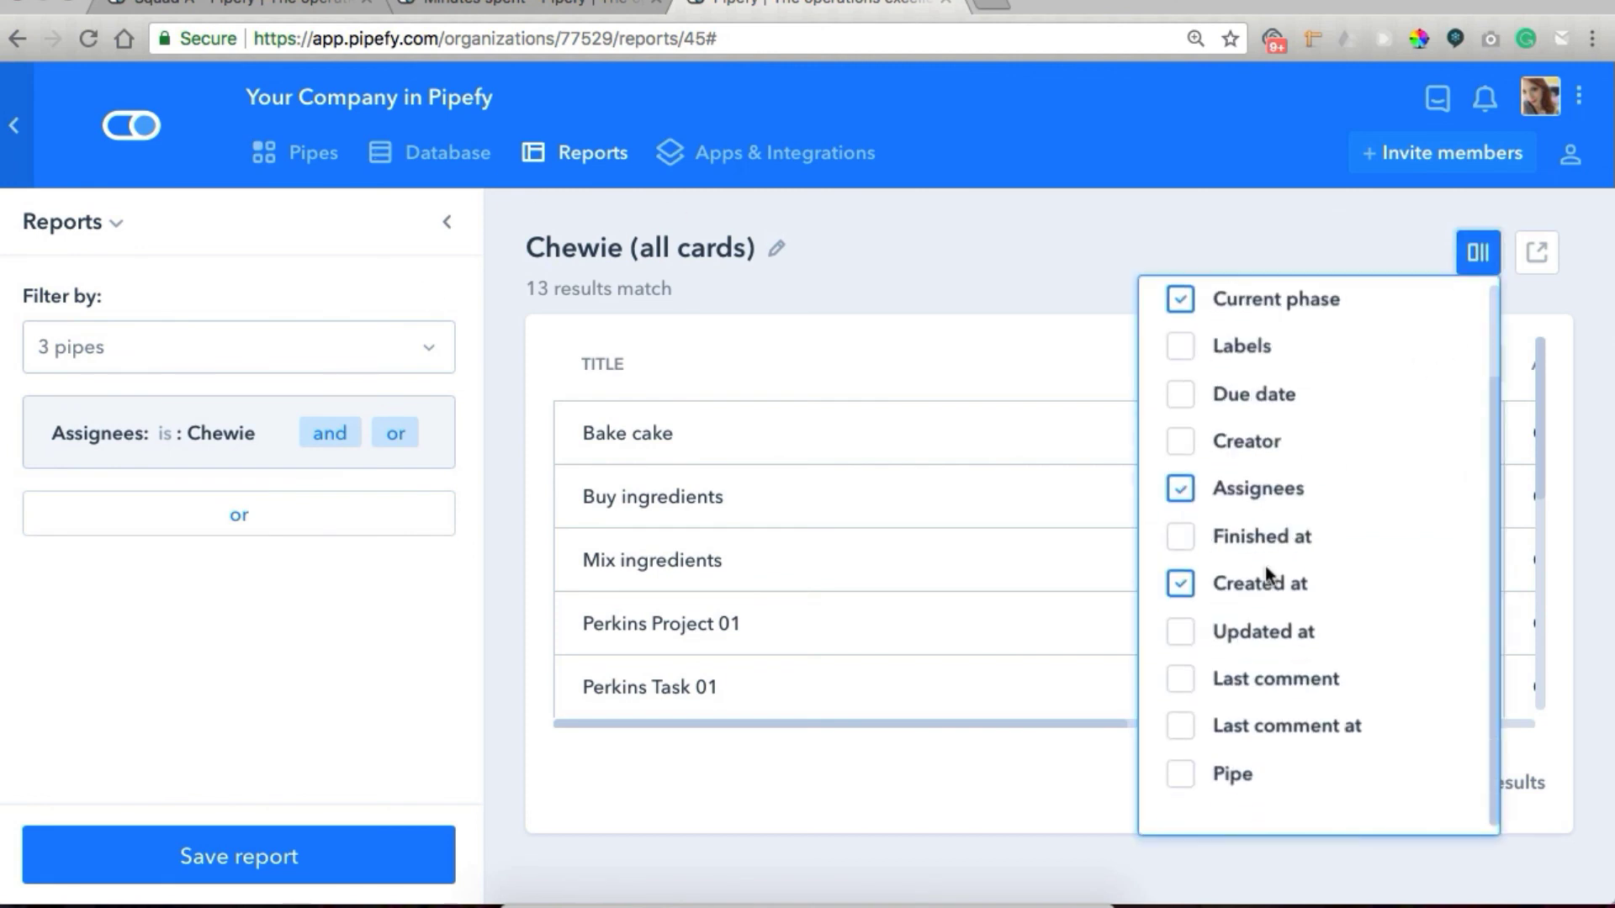
left_click(1186, 775)
left_click(956, 300)
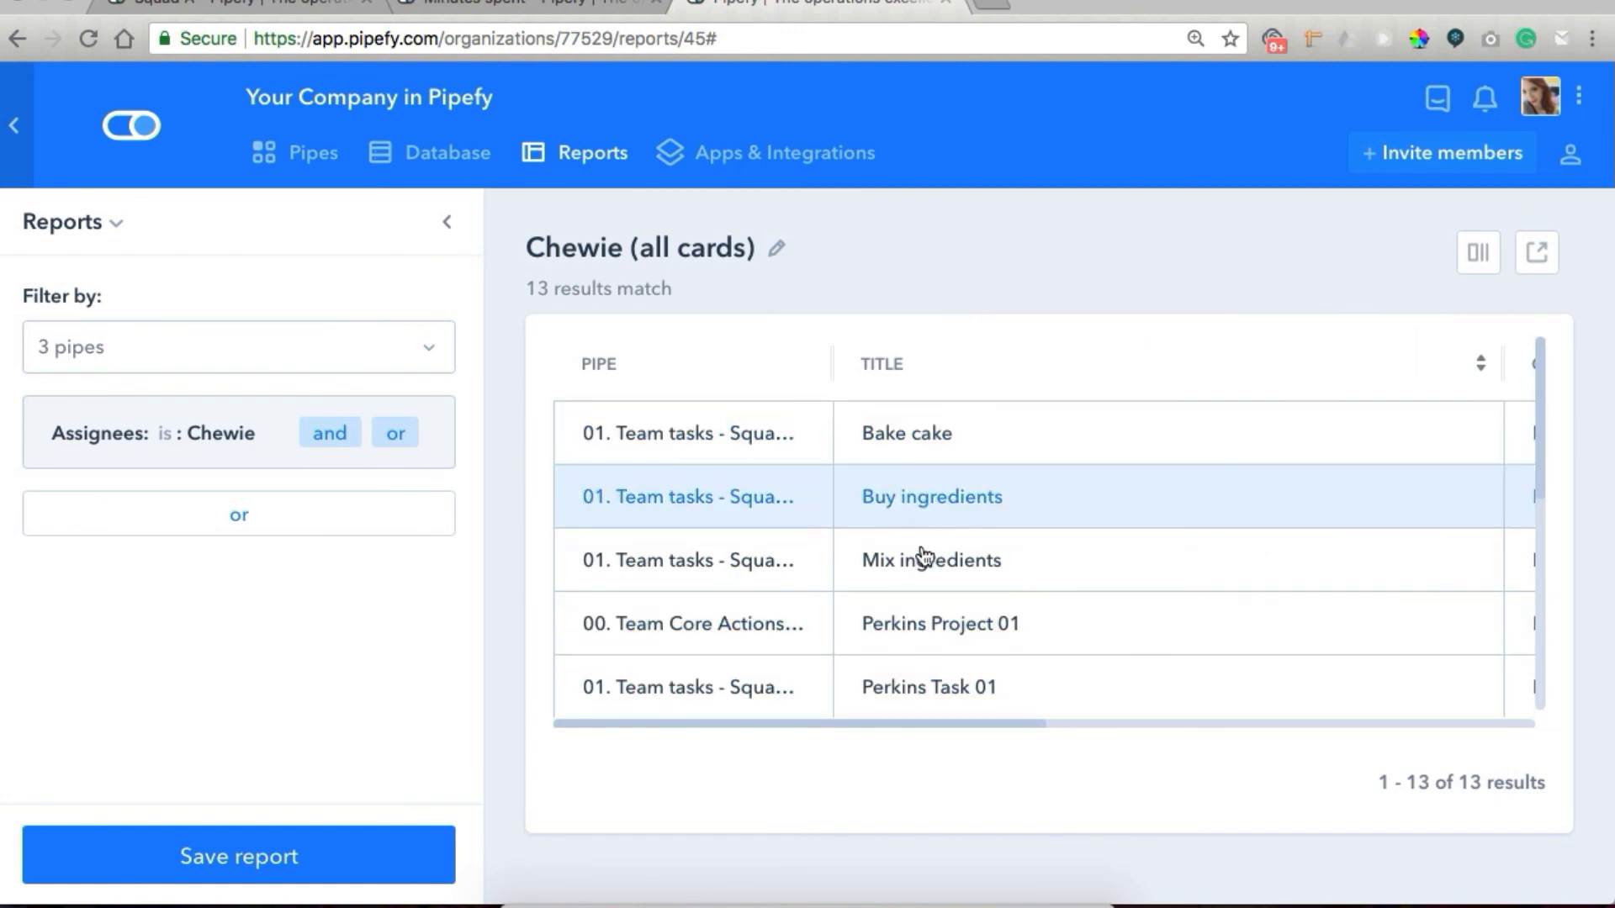
scroll(925, 655, "down", 2)
scroll(925, 654, "down", 5)
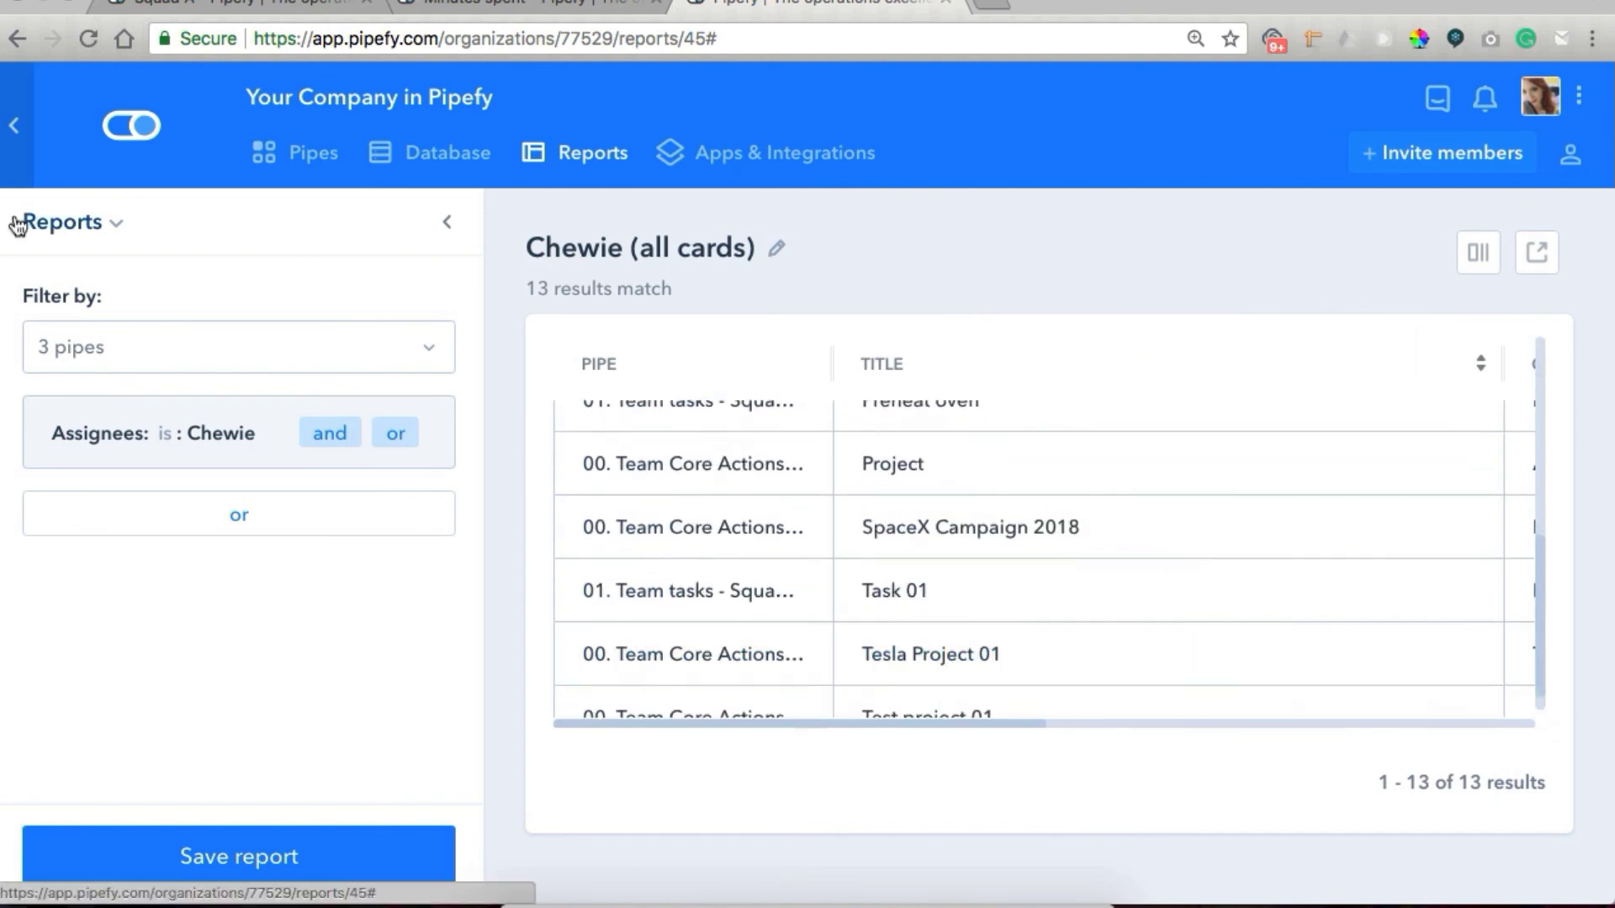
Review which pipes the "Chewie (all cards)" report is filtered by and save the report.
left_click(156, 347)
scroll(174, 692, "down", 15)
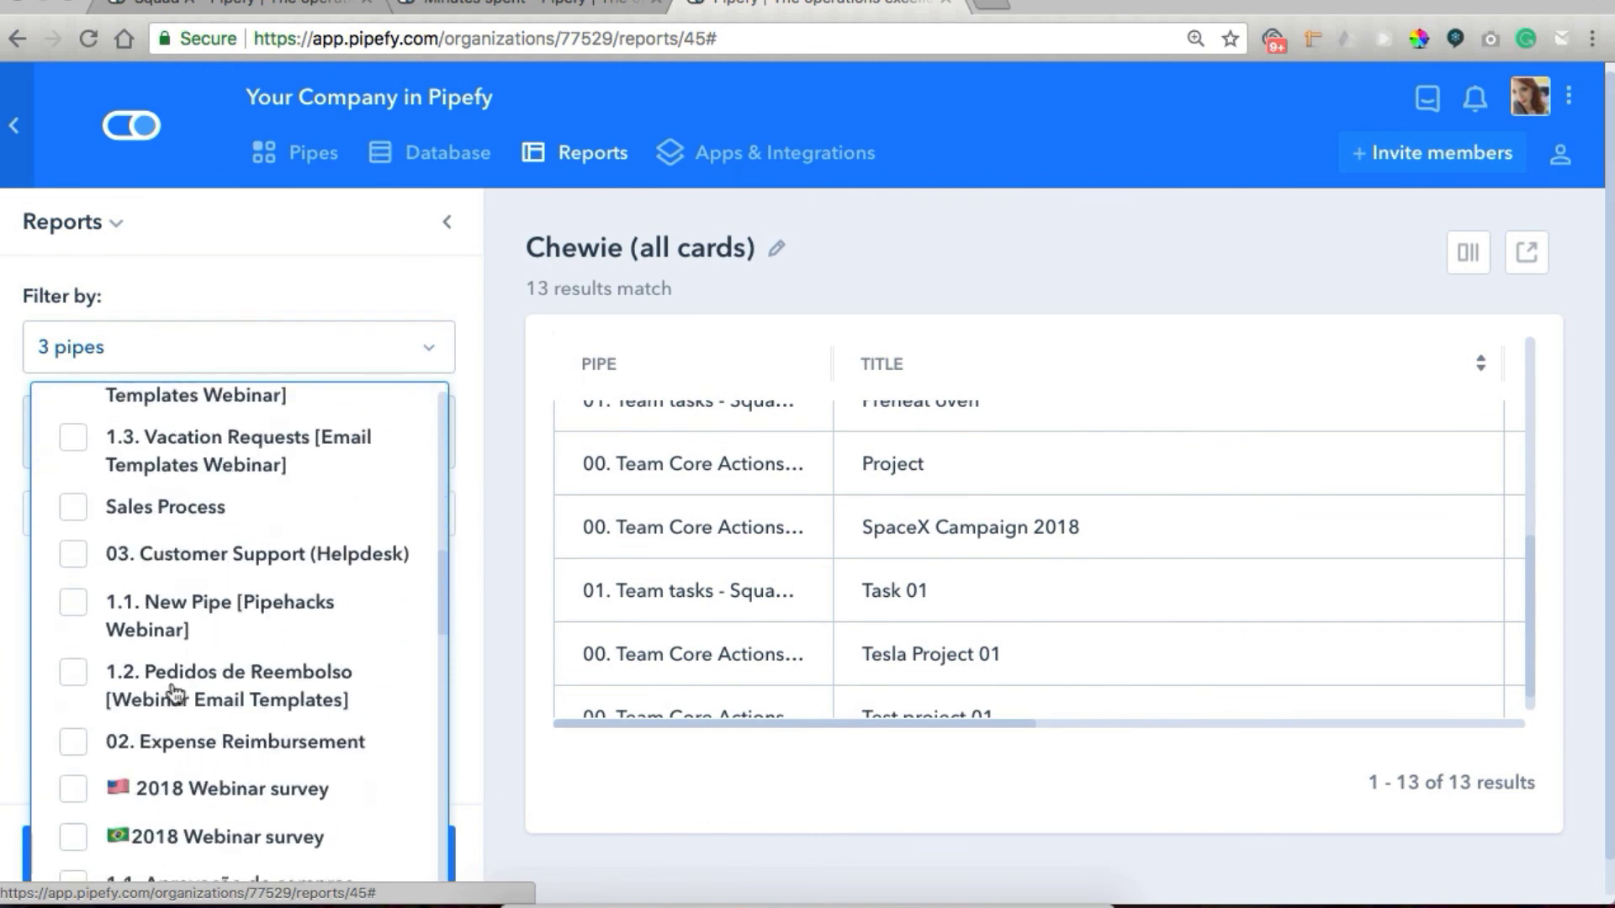
scroll(174, 693, "up", 15)
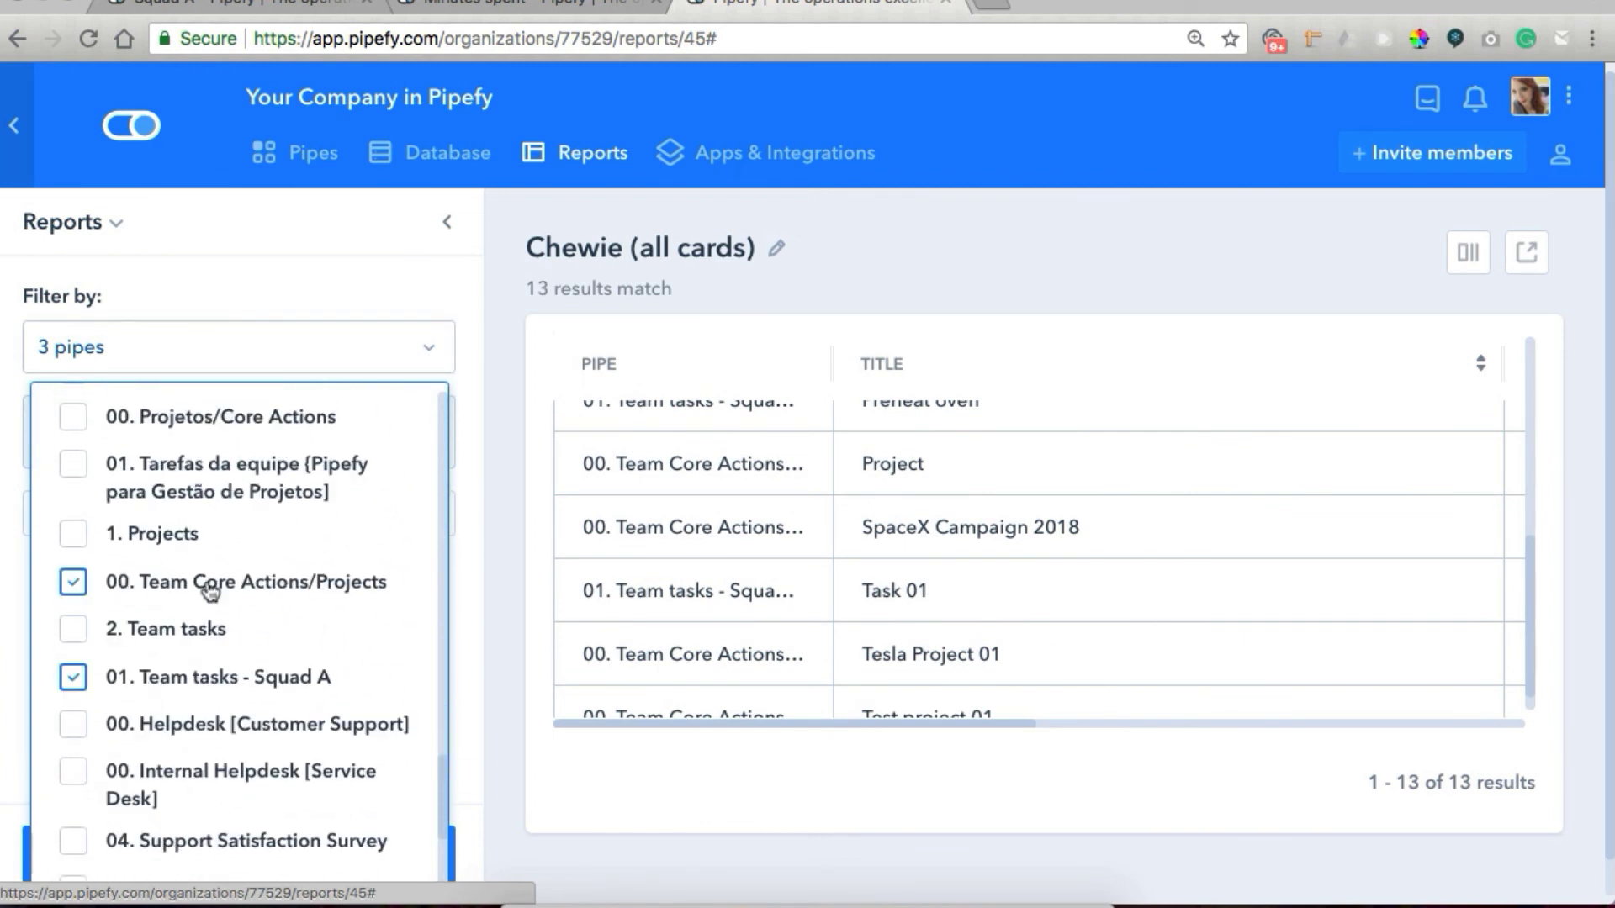
scroll(151, 699, "down", 4)
scroll(152, 700, "down", 5)
left_click(198, 702)
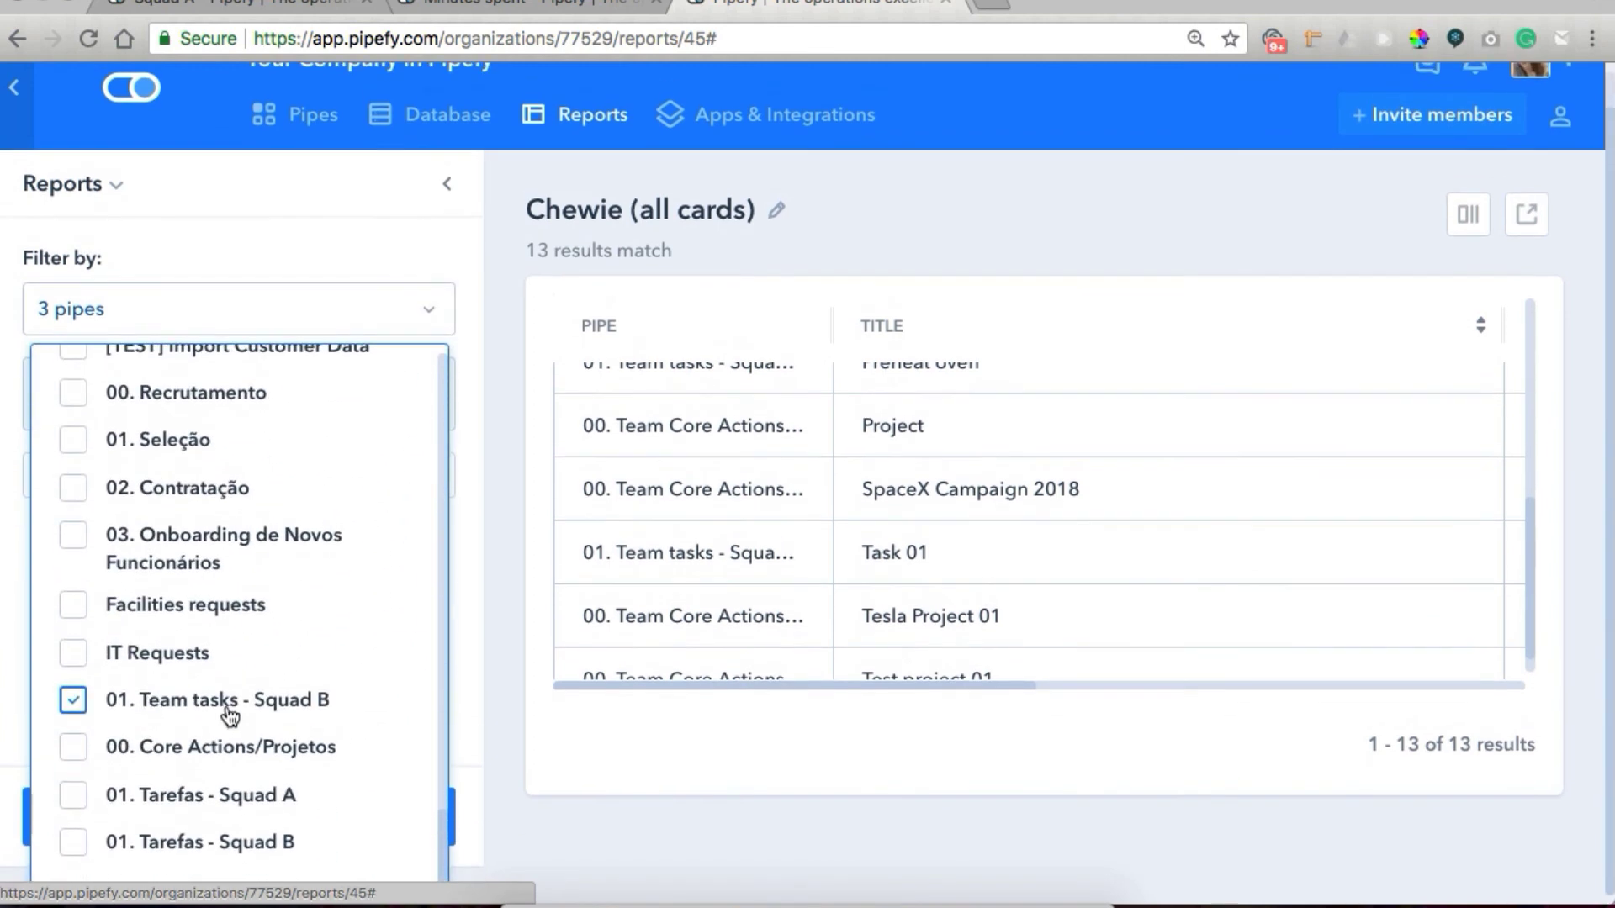
left_click(399, 255)
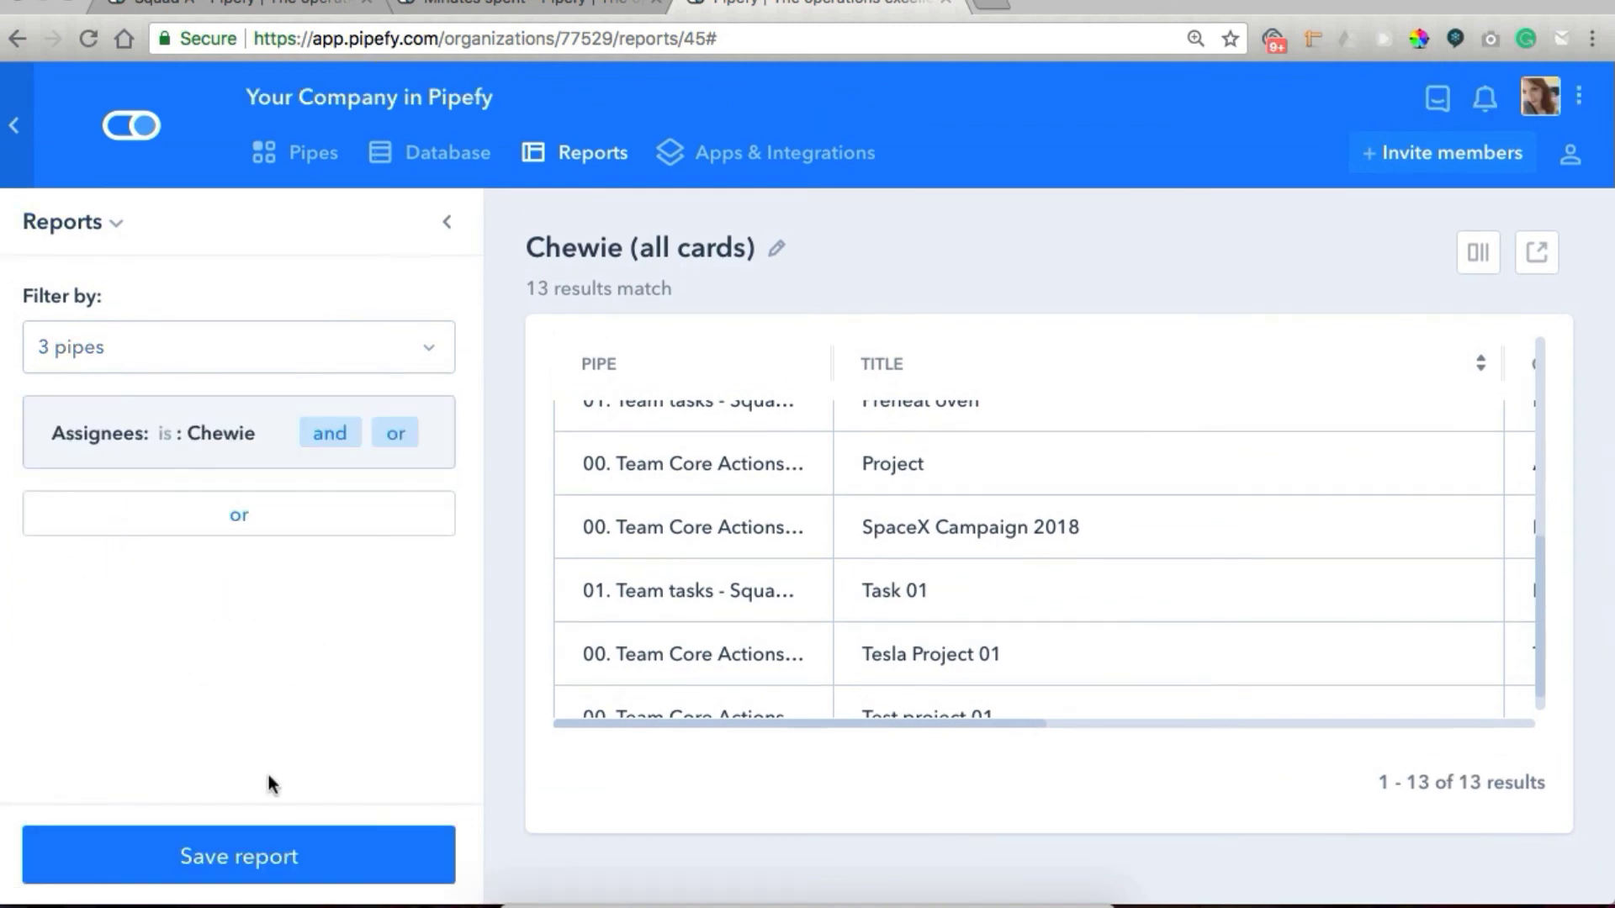
left_click(311, 858)
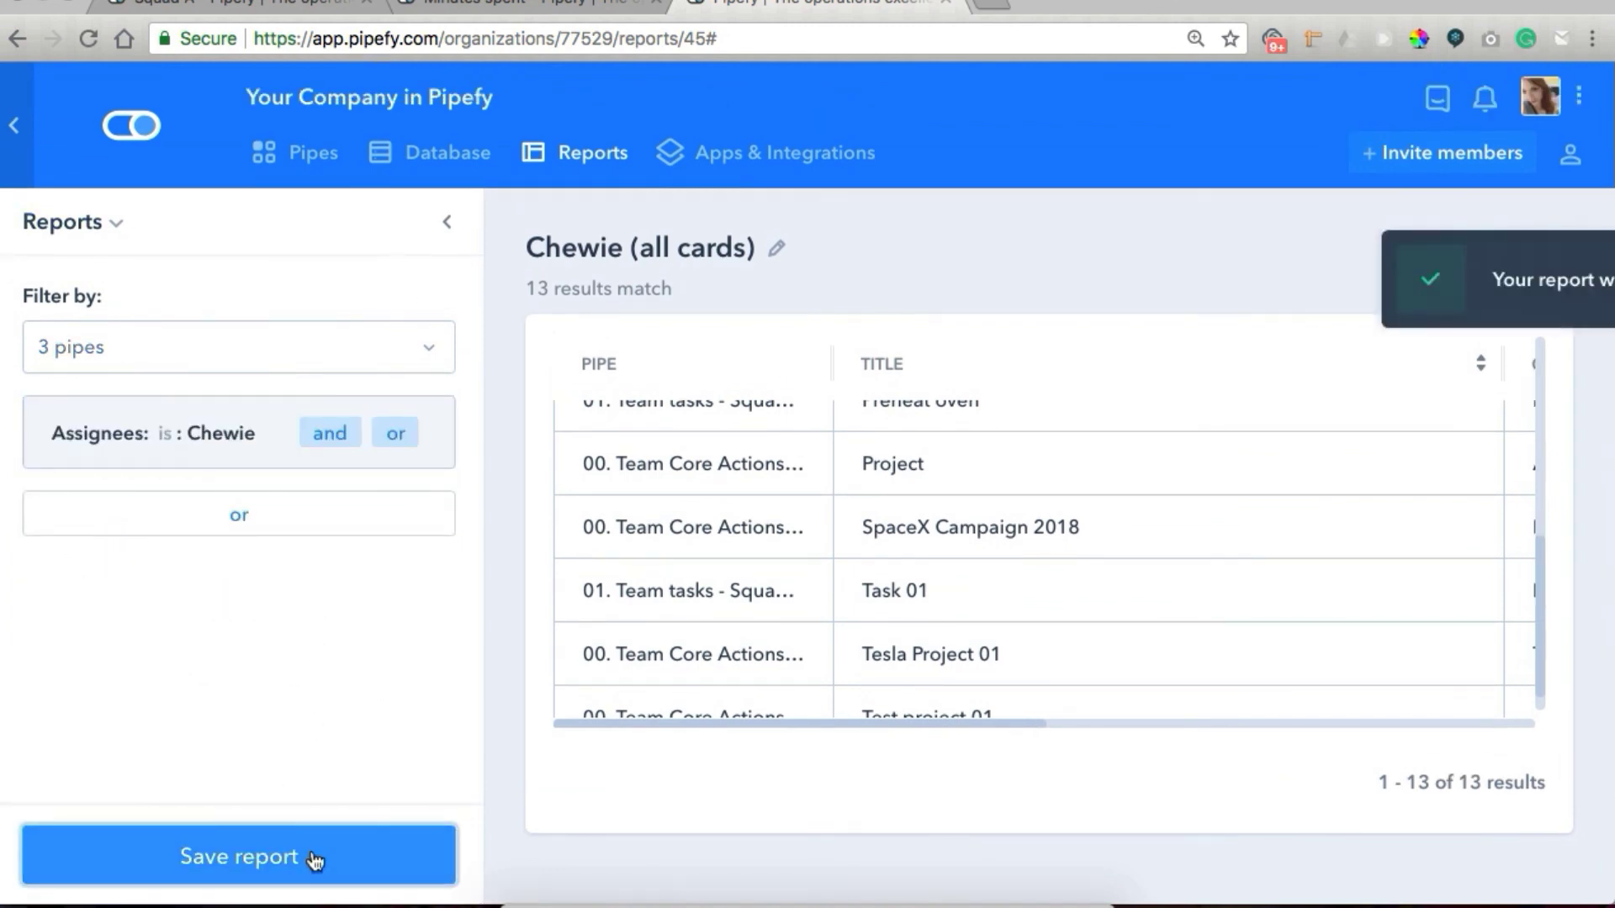